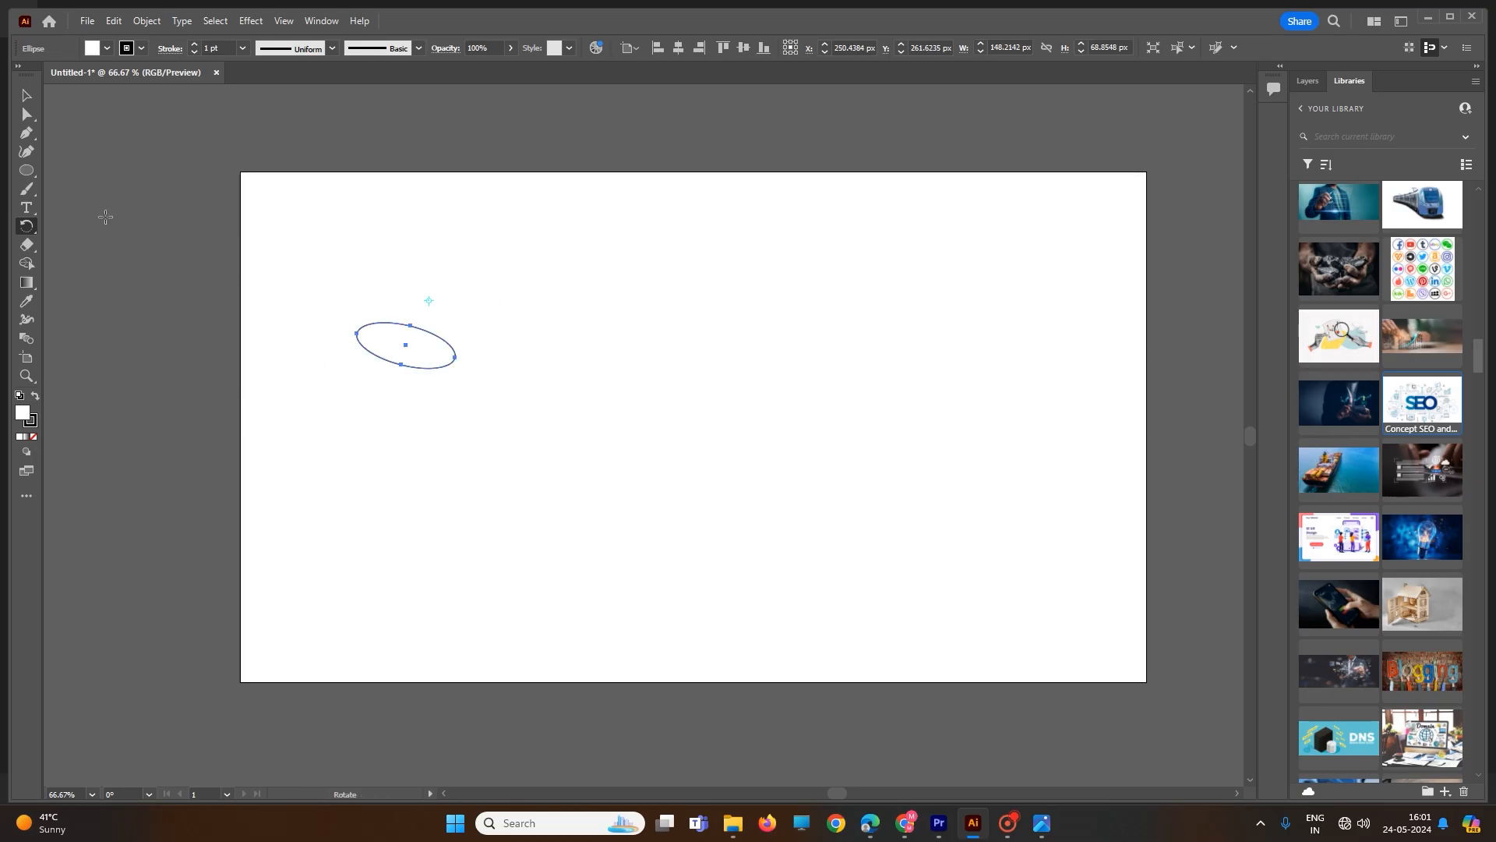
- Rotate the ellipse slightly about its centre, and swing it around a pivot placed near the middle of the artboard
left_click(26, 95)
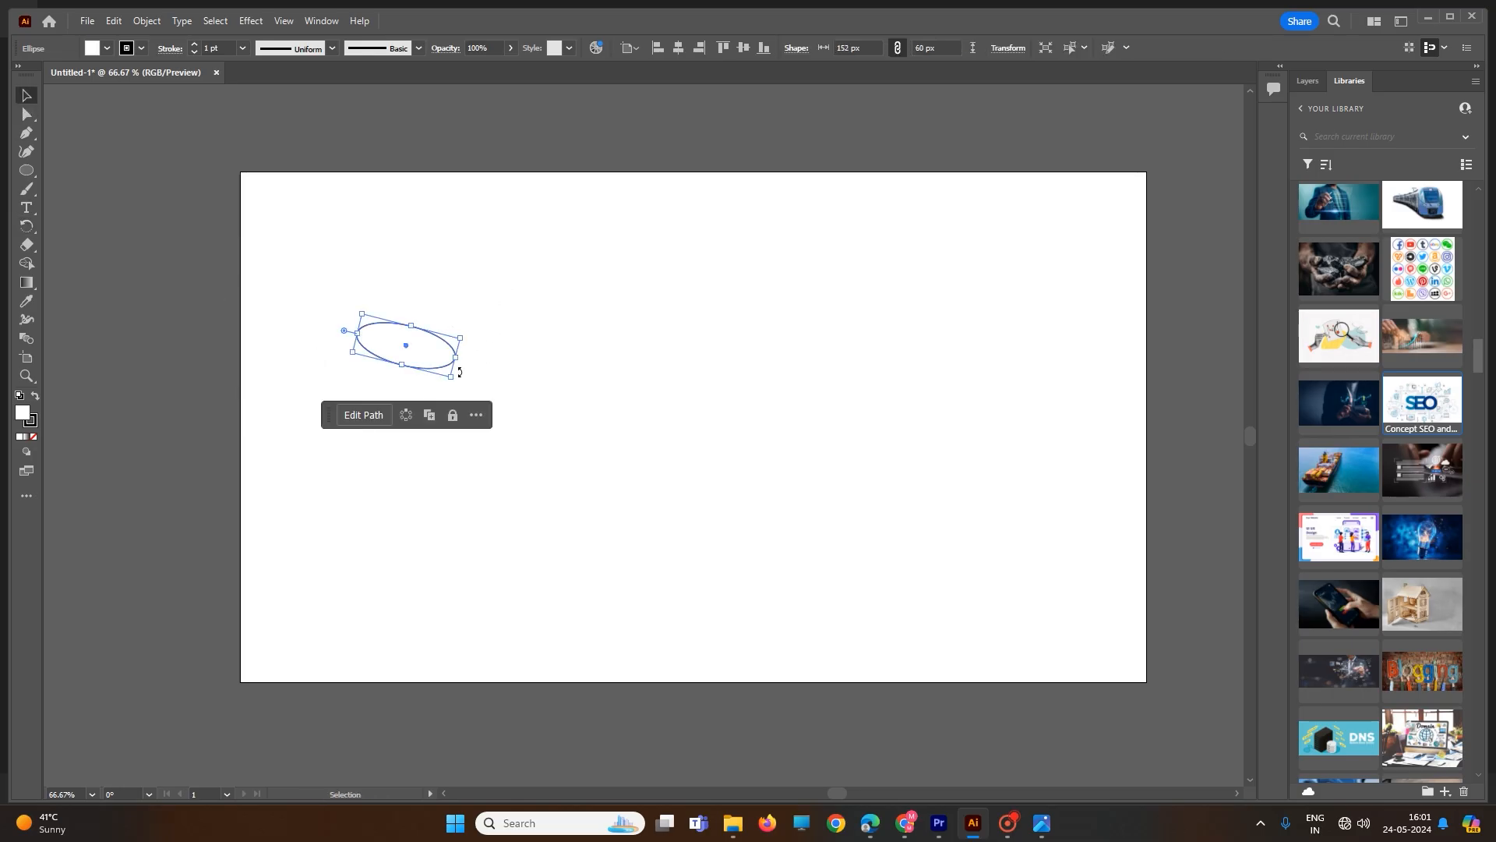
left_click_drag(452, 381, 343, 308)
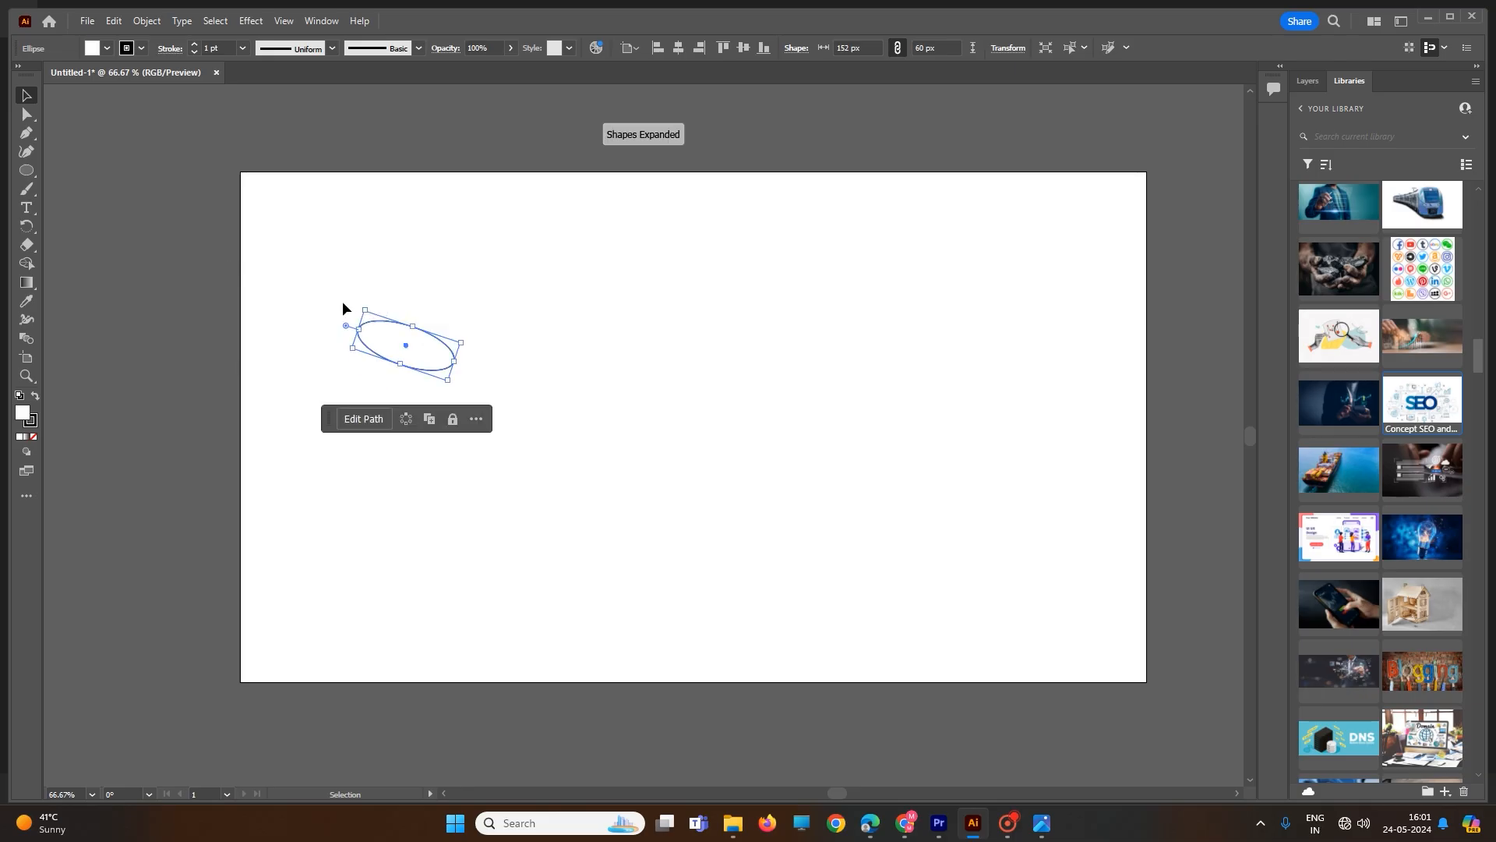
left_click(31, 226)
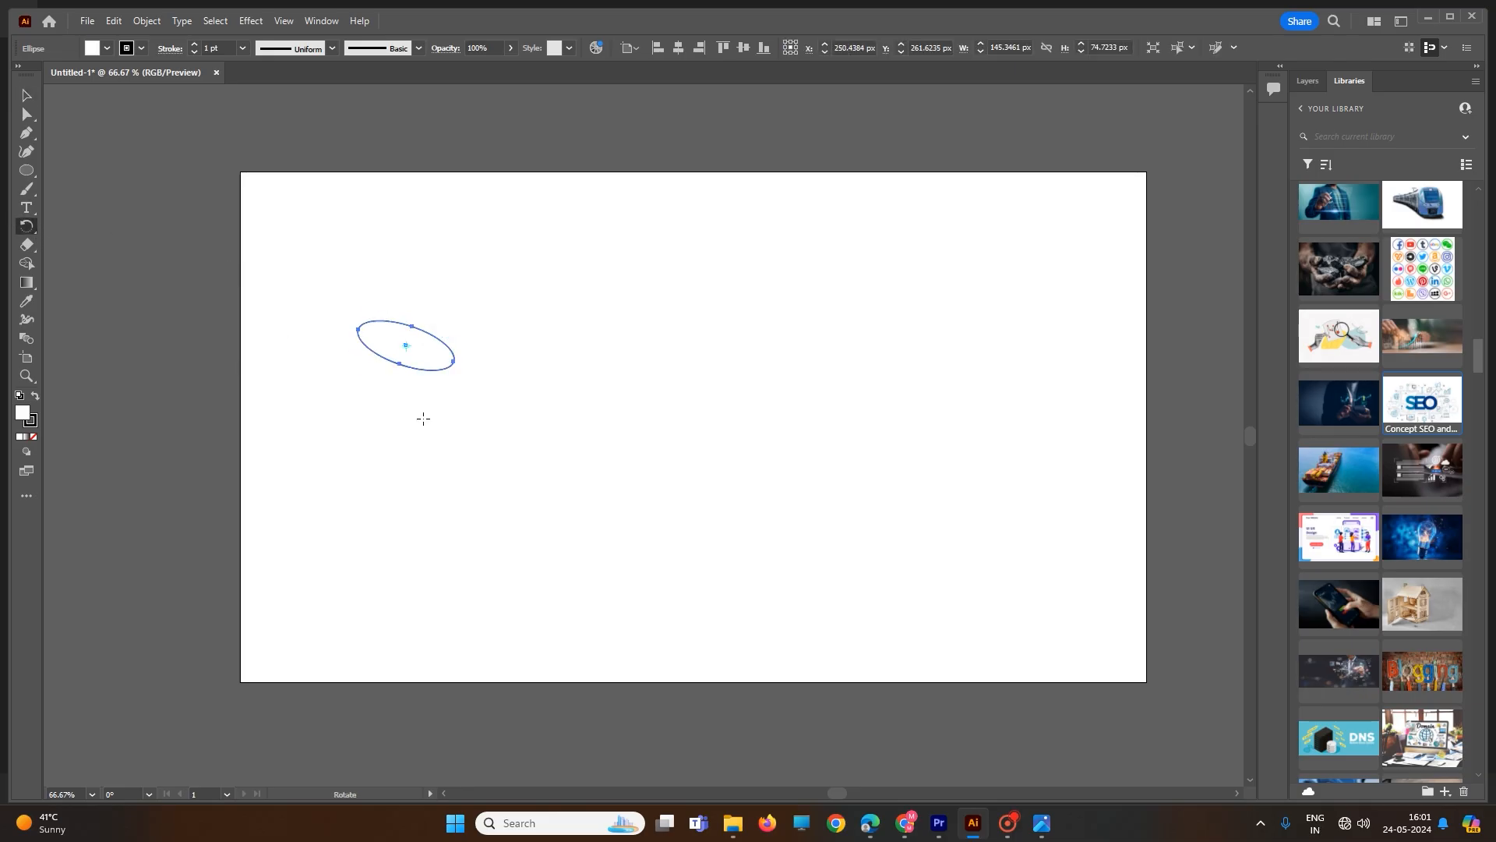
left_click(586, 411)
left_click_drag(425, 330, 682, 377)
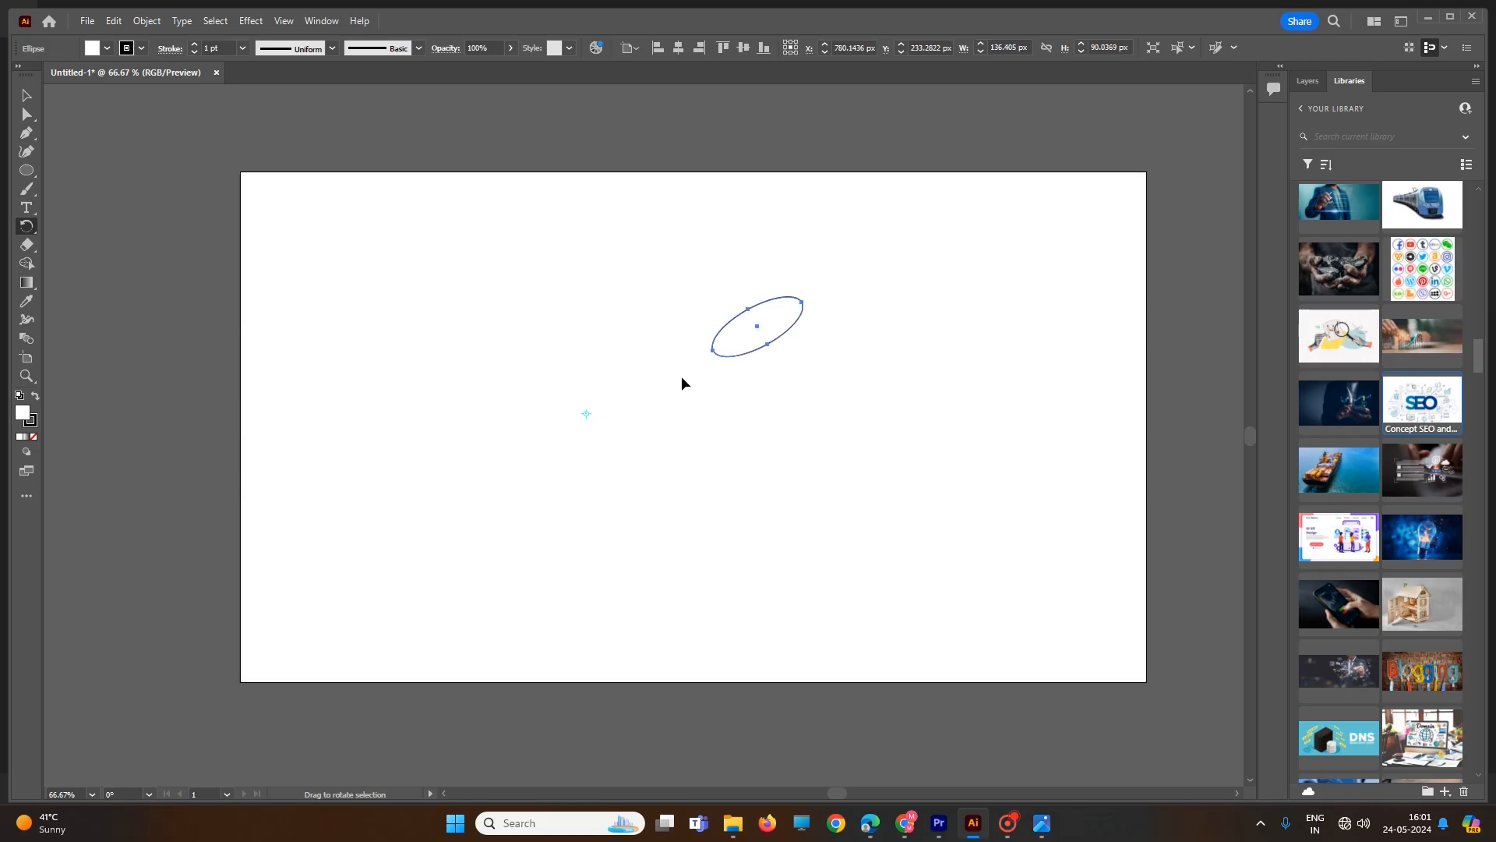
left_click(28, 227)
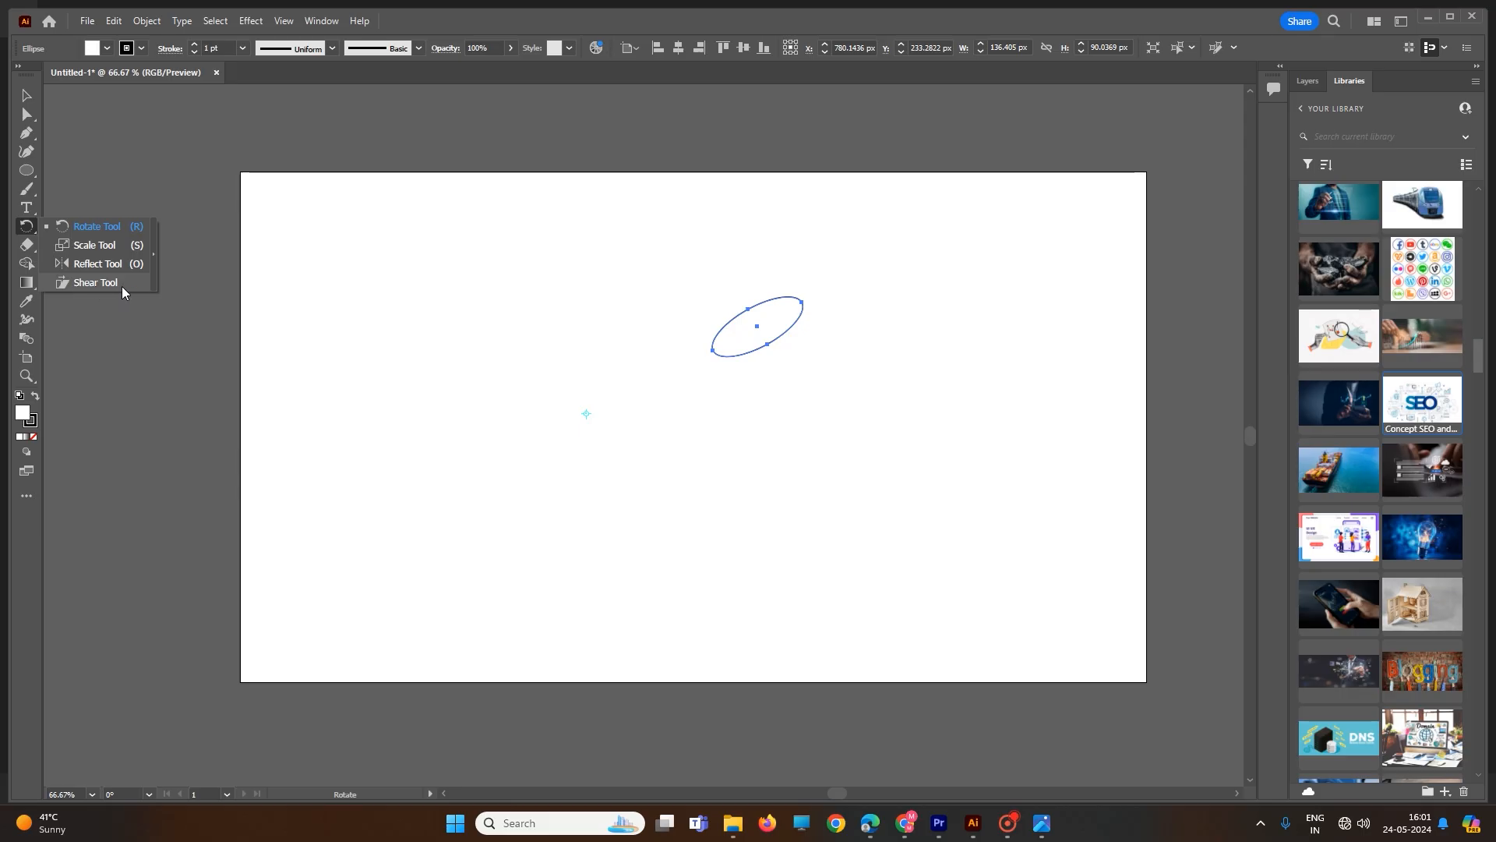
left_click(100, 228)
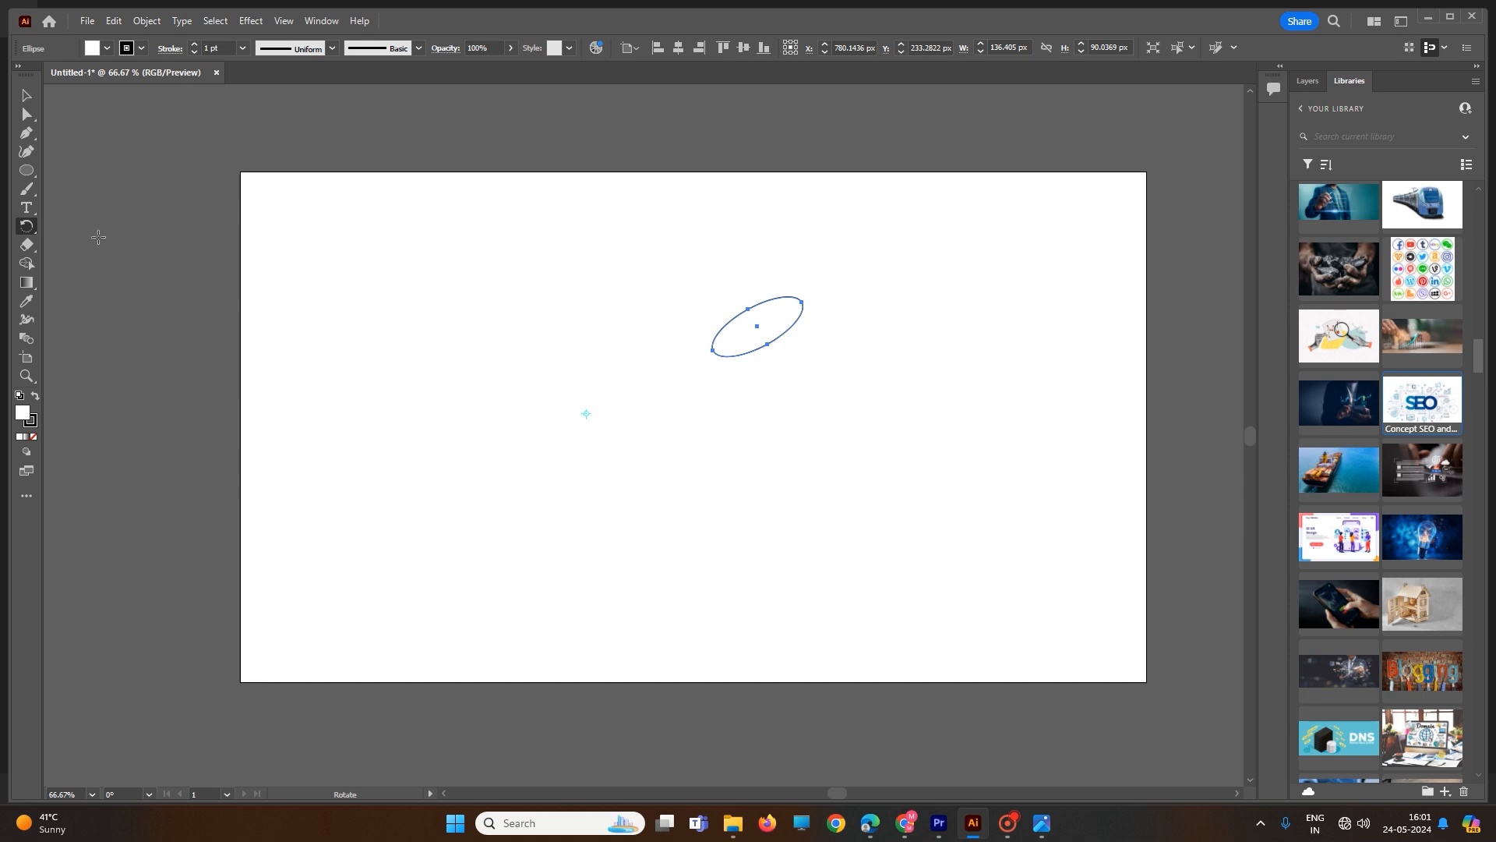
- Draw a star about 146 px wide and 140 px high beside the ellipse, narrow it to about 54 px, and tilt it slightly
left_click_drag(28, 175, 78, 224)
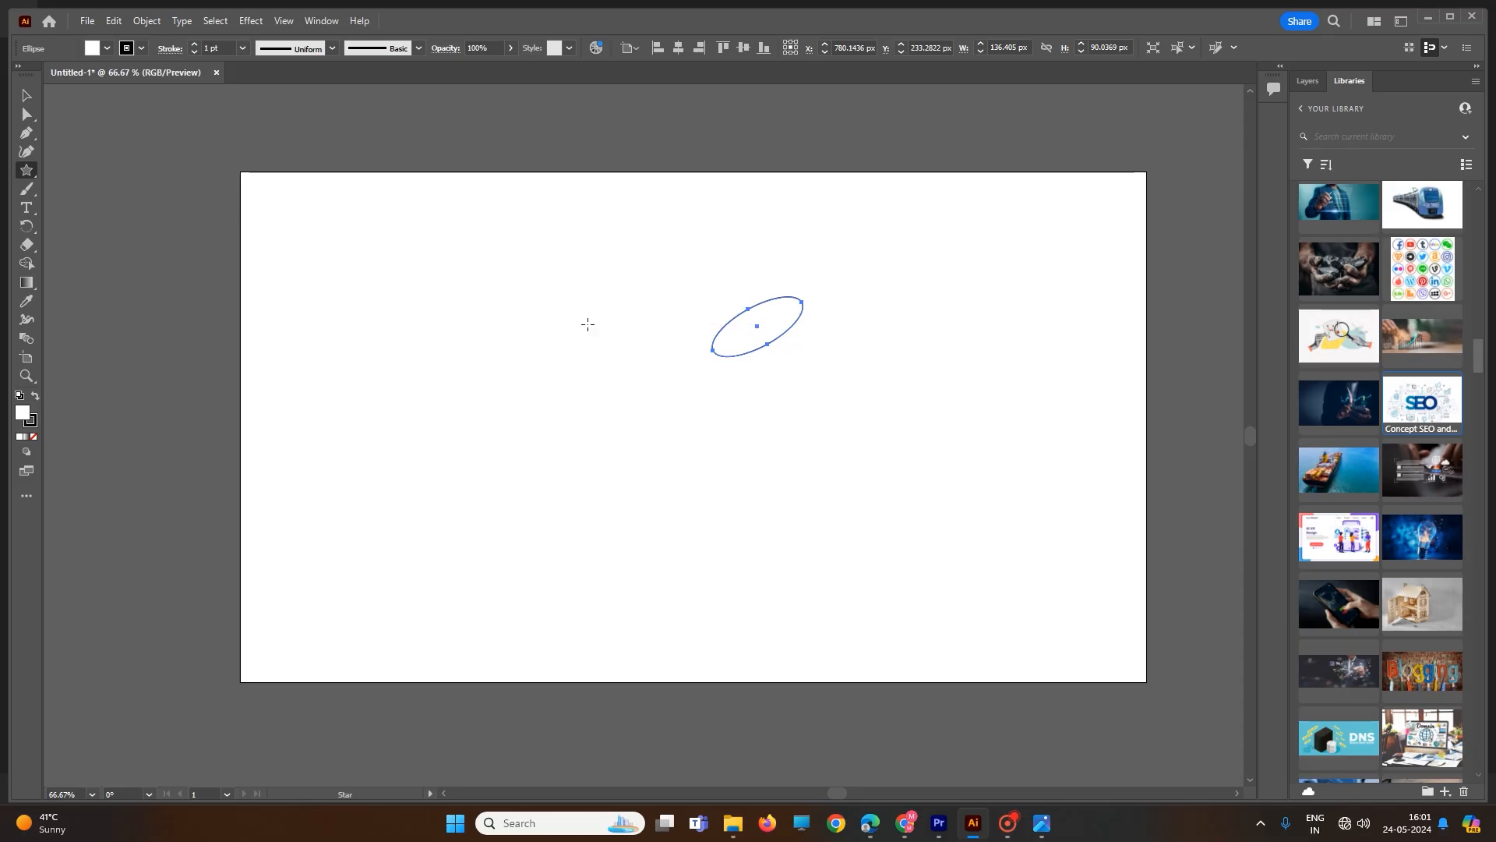
left_click_drag(533, 304, 535, 350)
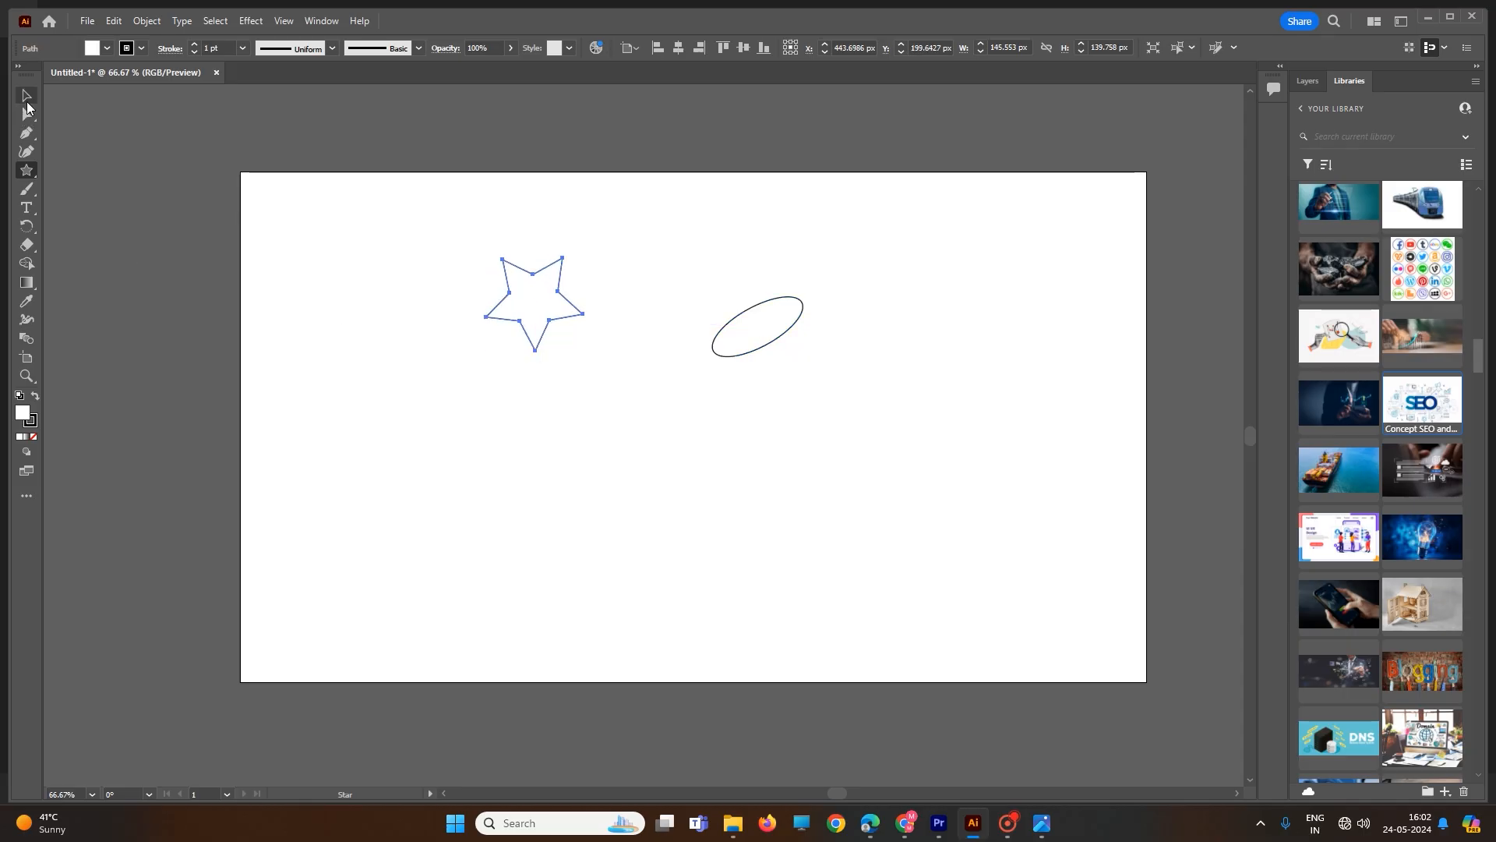
left_click(25, 95)
left_click_drag(582, 303, 523, 304)
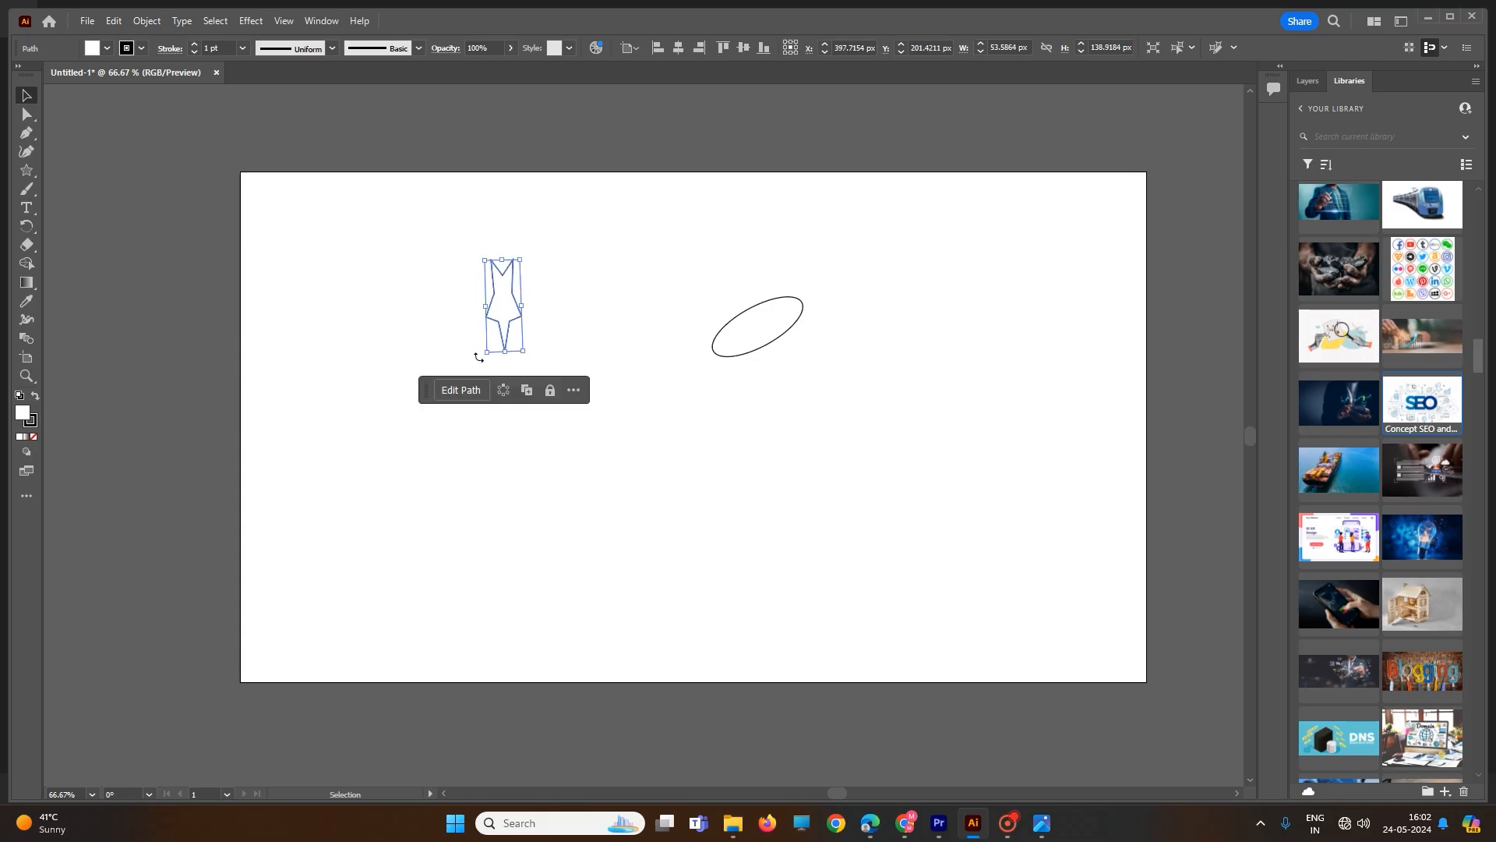
left_click_drag(481, 353, 482, 357)
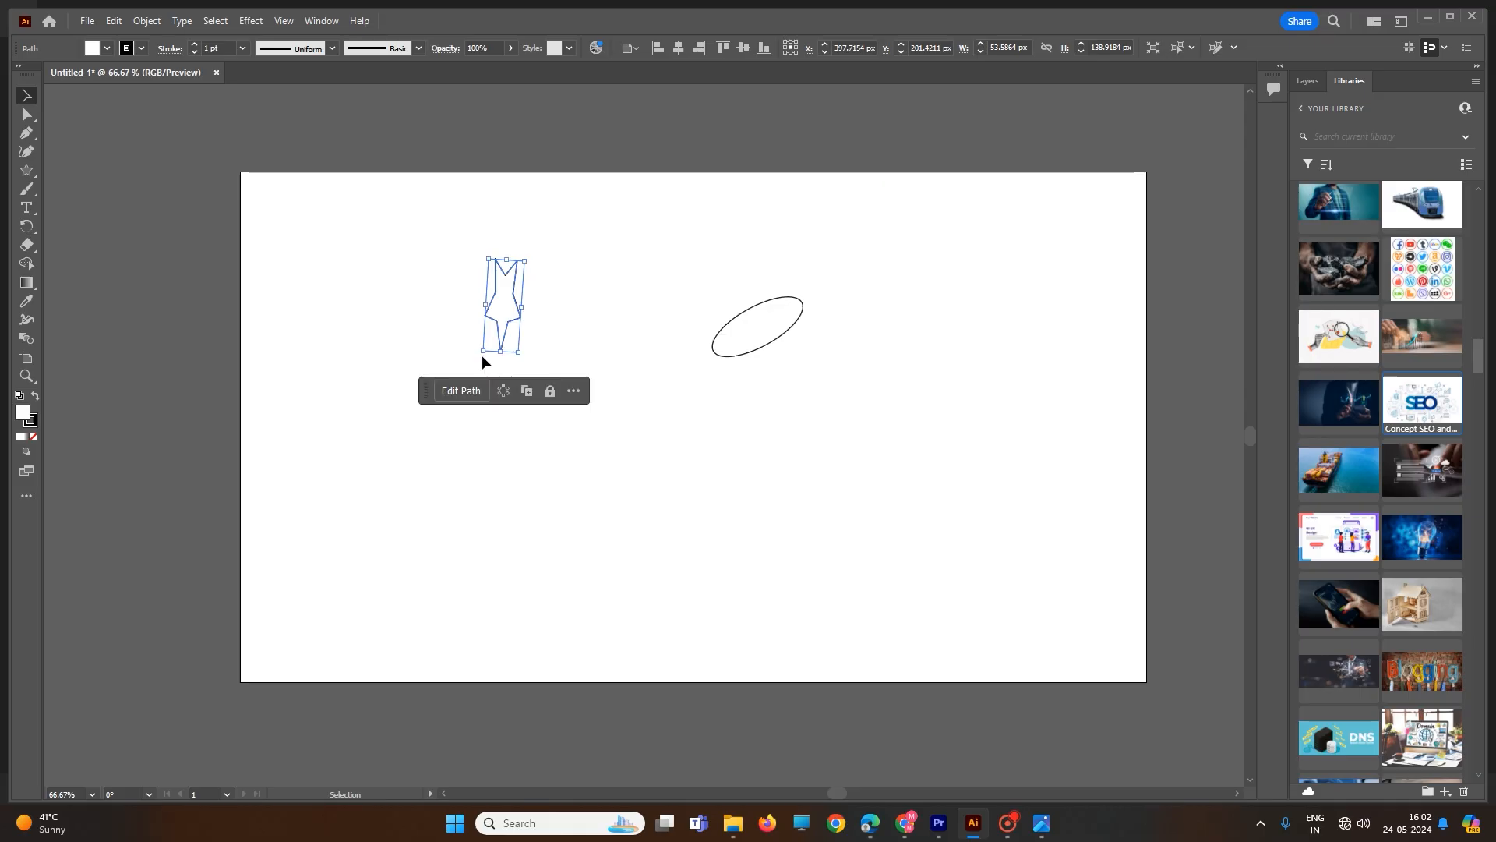
- Delete the ellipse from the artboard, leaving the narrowed star deselected
left_click_drag(649, 220, 991, 482)
key("Delete")
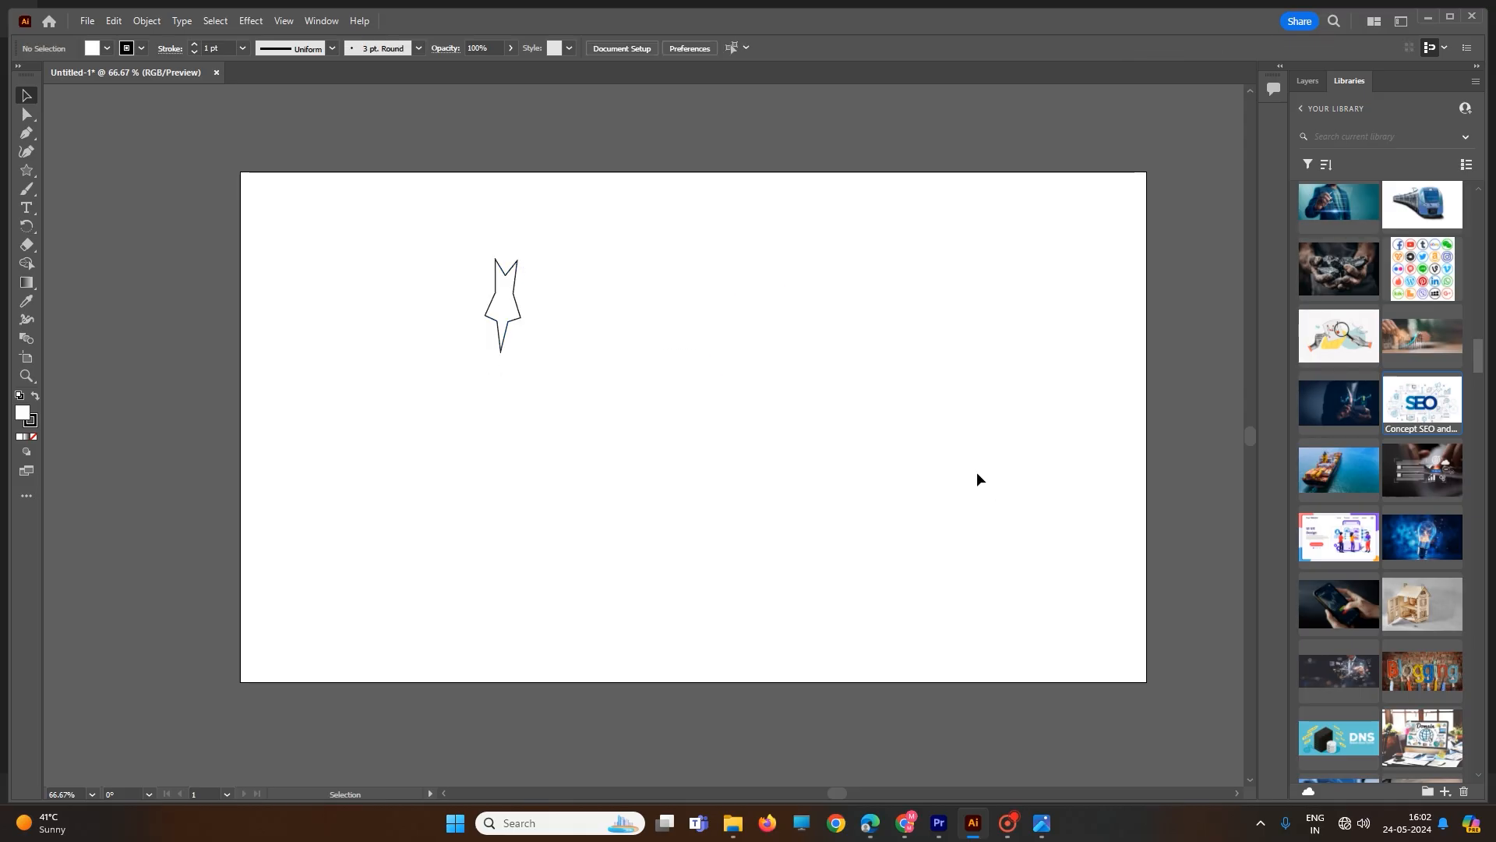
left_click(507, 348)
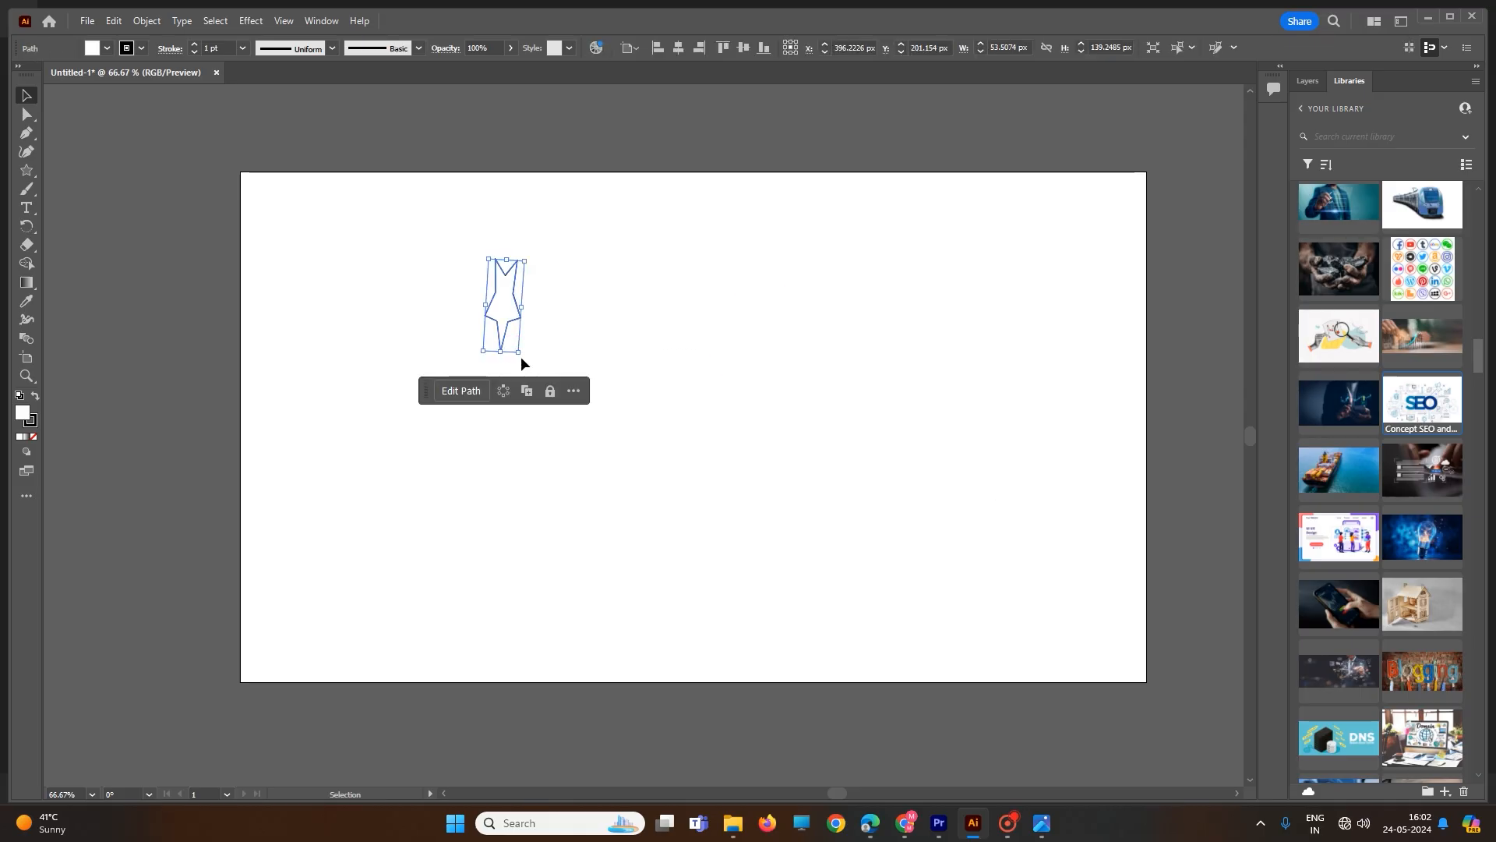
left_click_drag(521, 360, 522, 358)
left_click(562, 343)
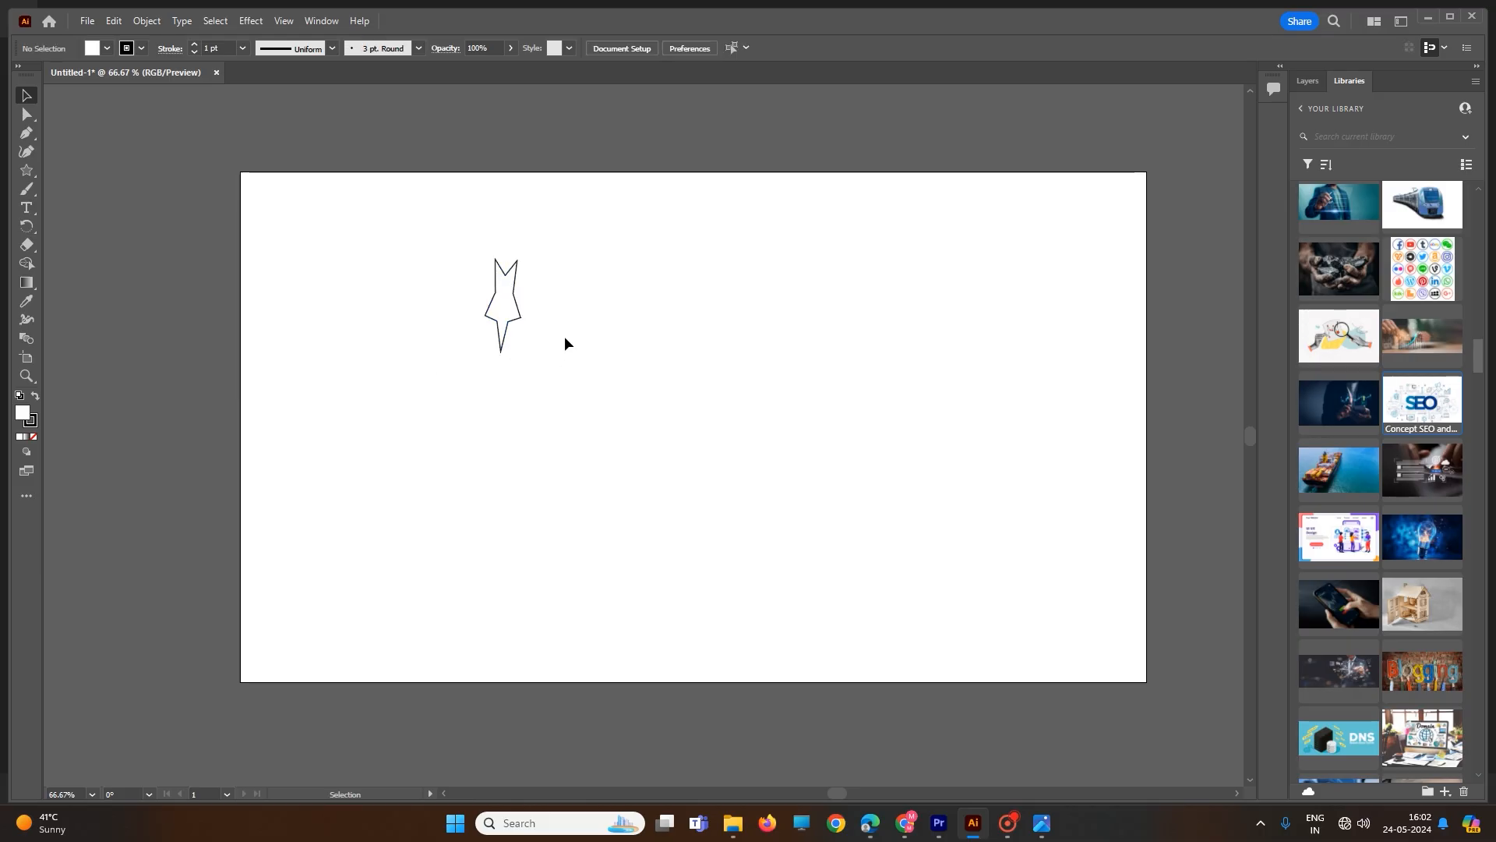
left_click(28, 226)
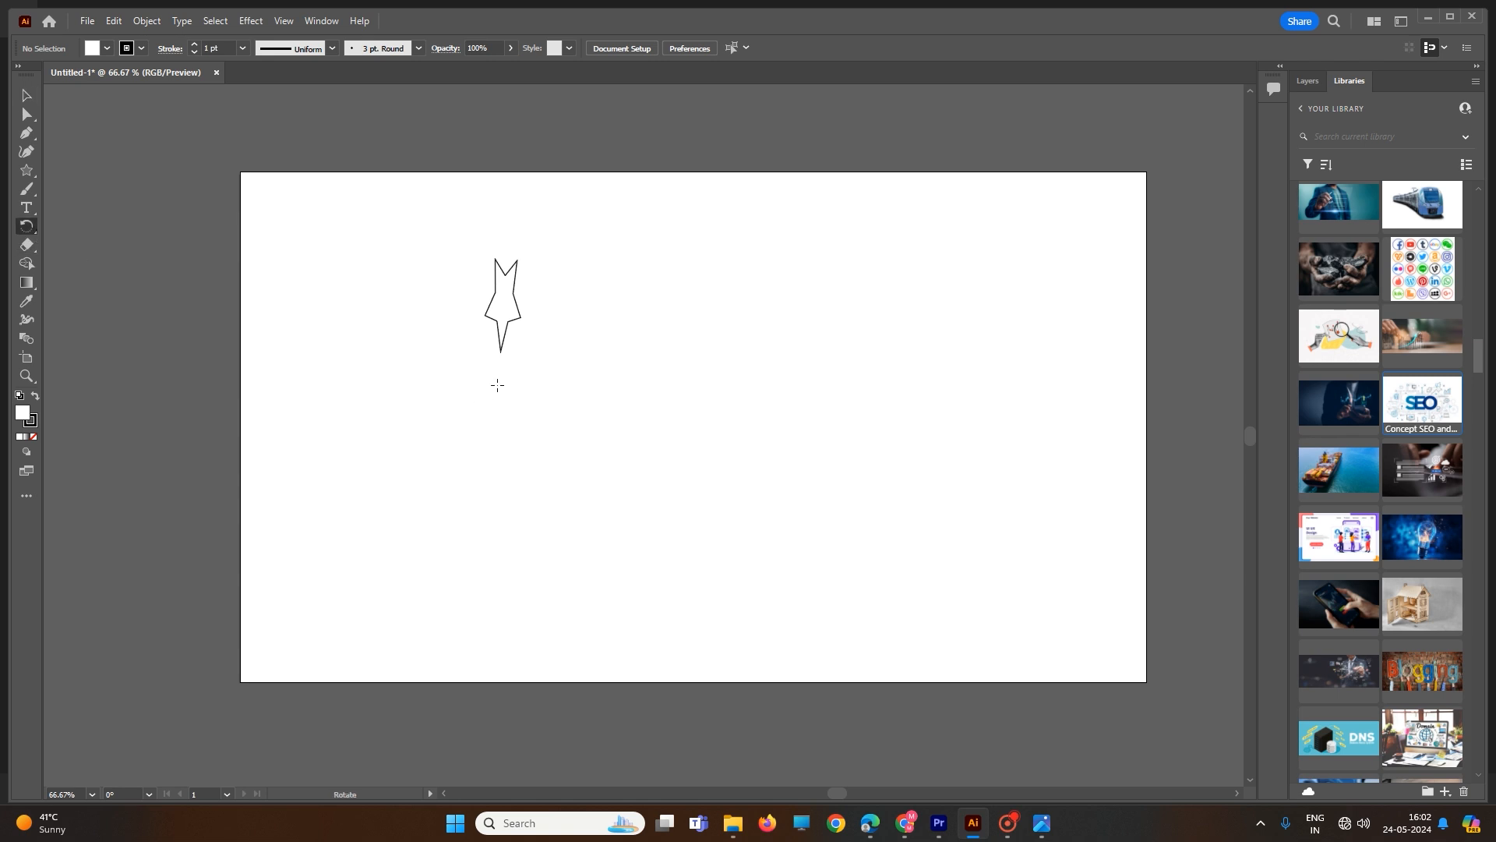
left_click(508, 319)
left_click(25, 96)
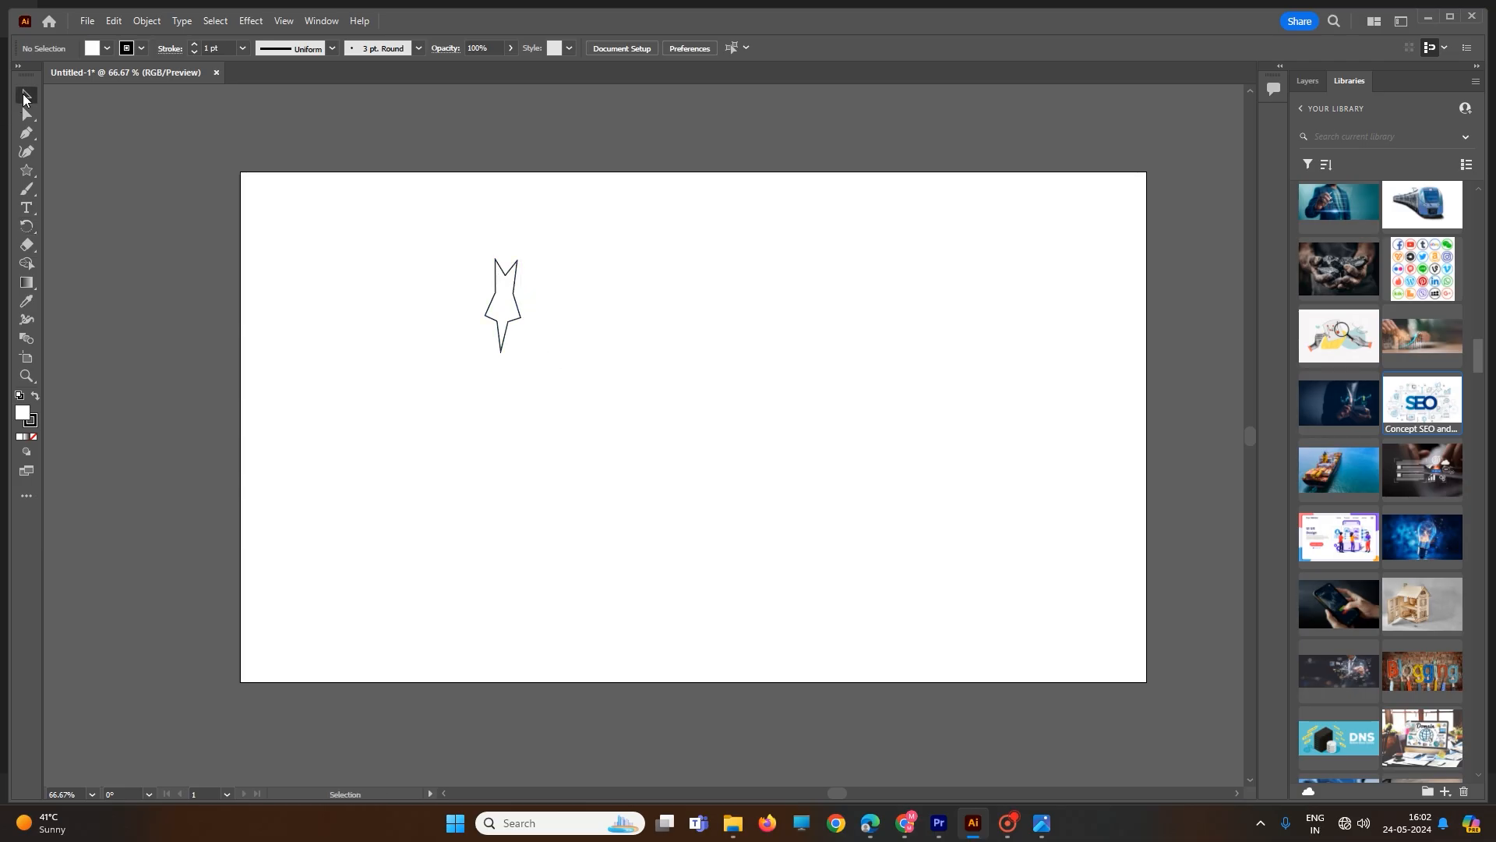
left_click(27, 226)
left_click(577, 373, "alt")
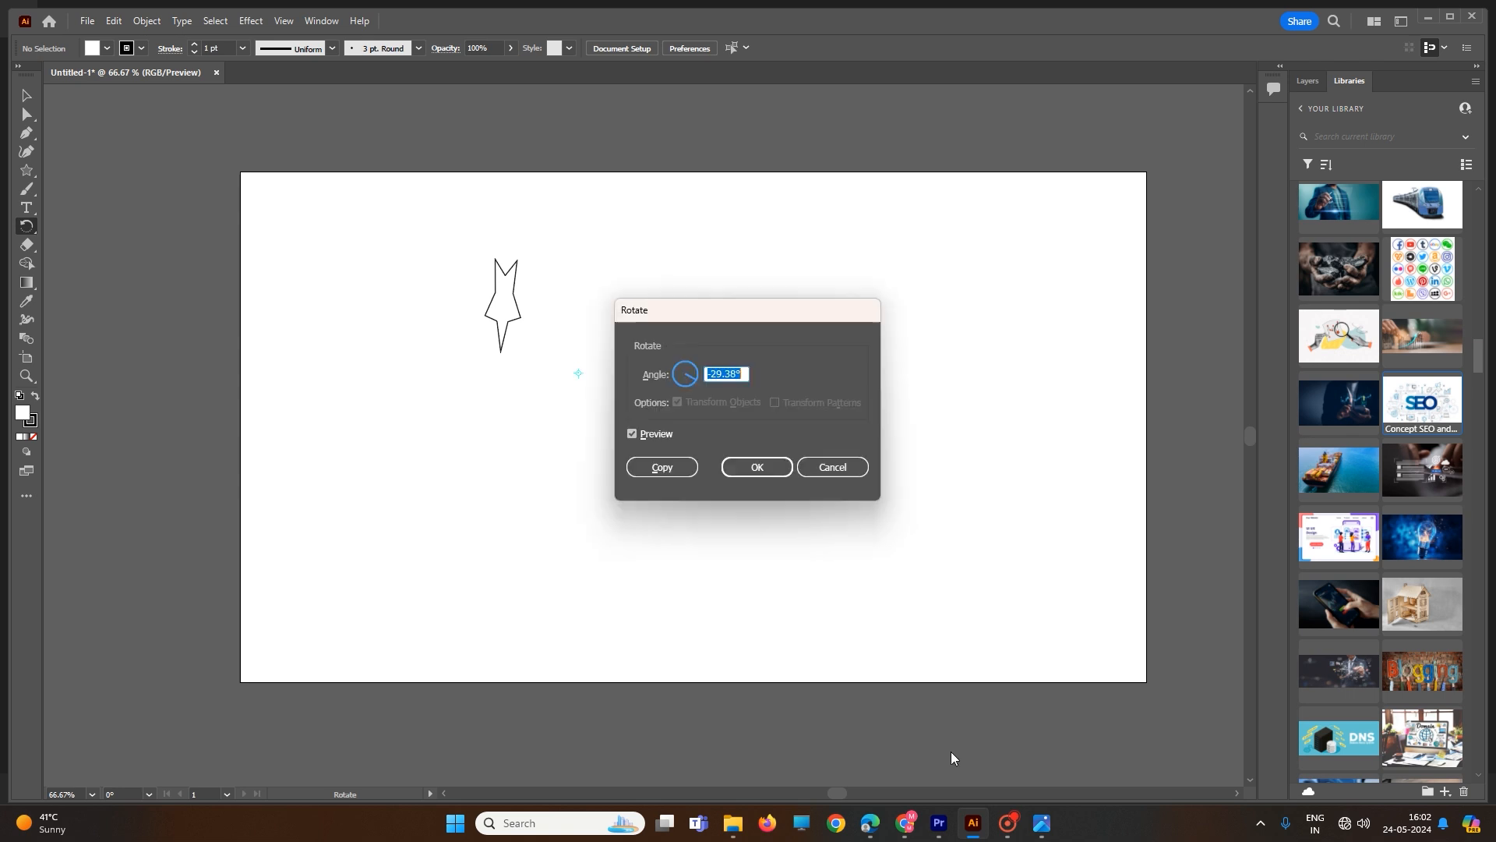
left_click(826, 467)
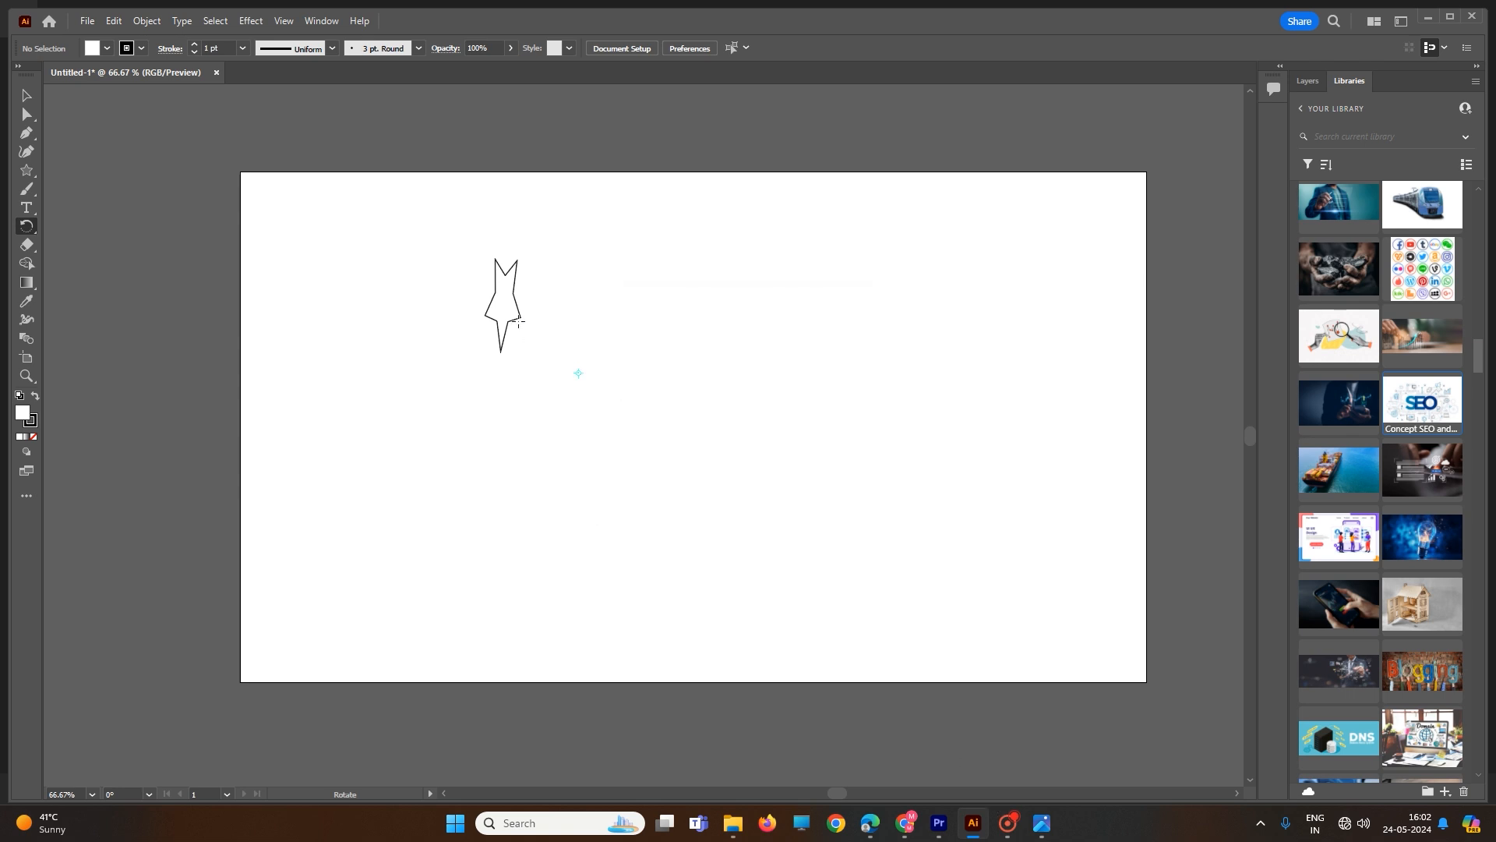
key("ctrl")
left_click(1019, 828)
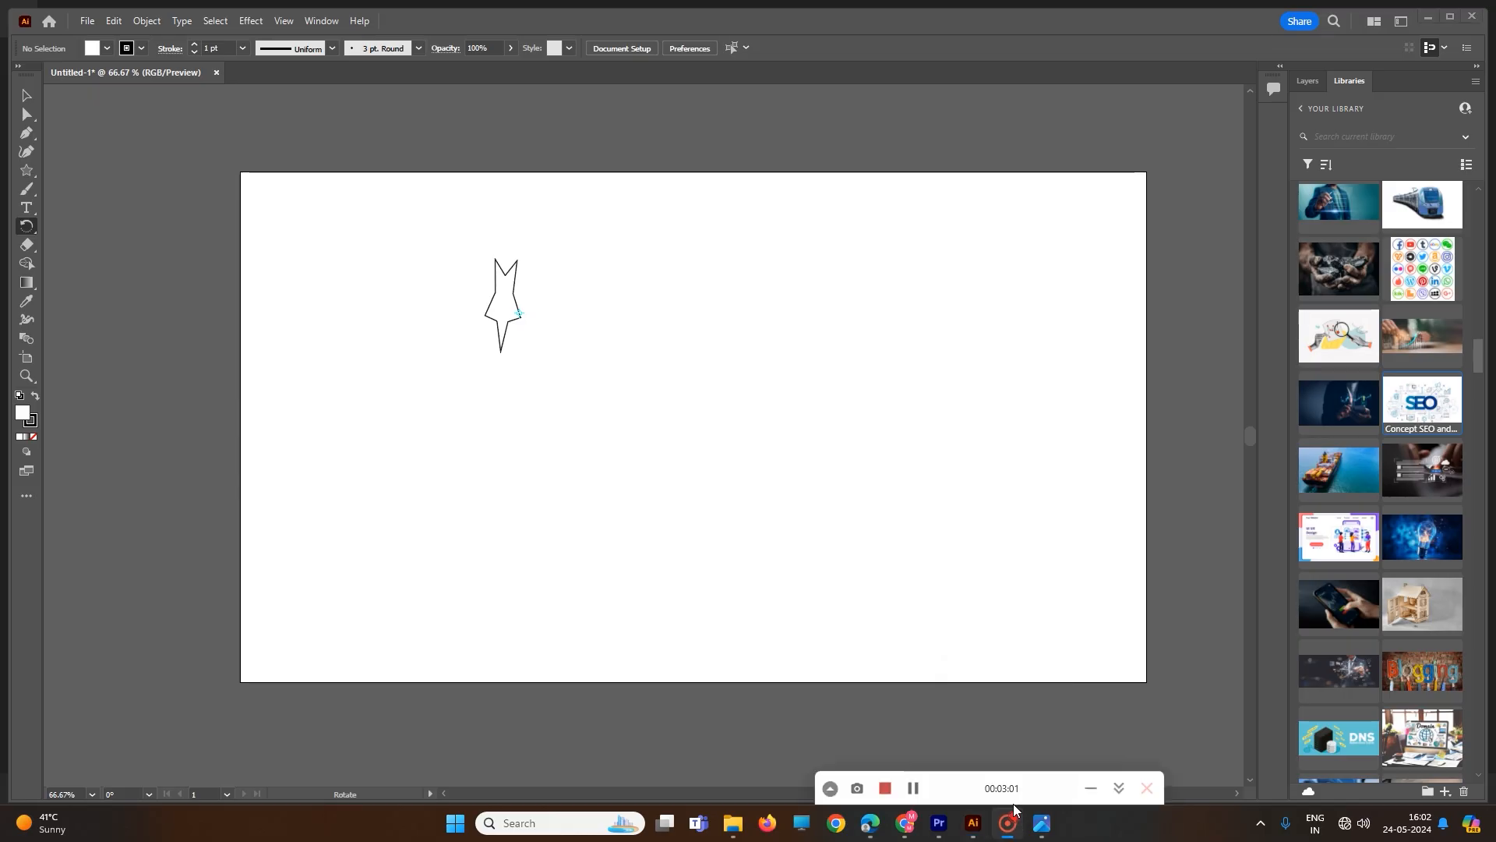
left_click(903, 789)
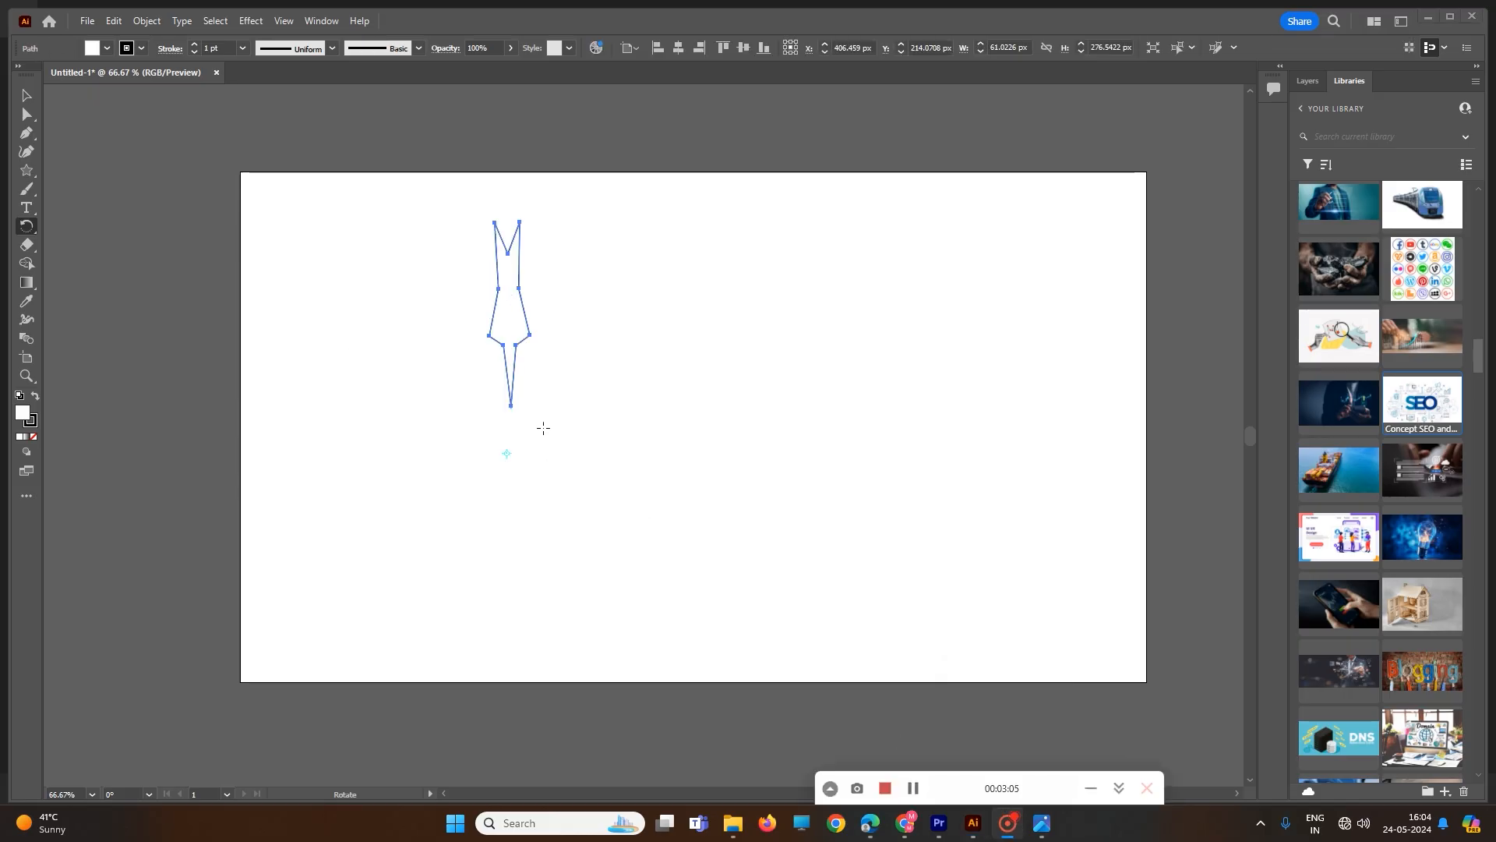
- Try to make a rotated copy of the narrowed star using the Rotate options, and undo the copy
left_click(511, 447)
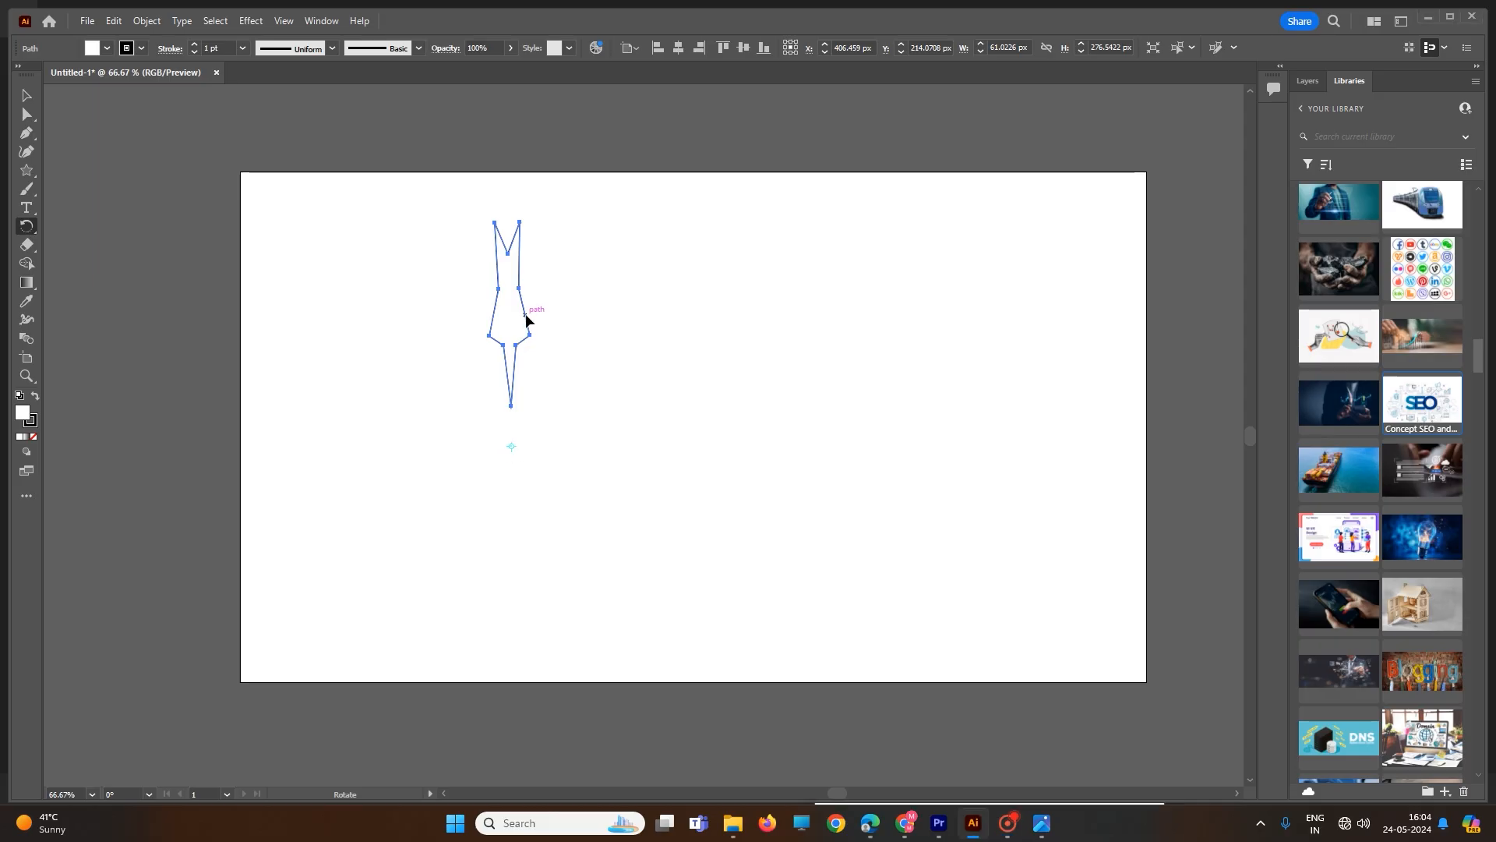
left_click_drag(524, 312, 517, 370)
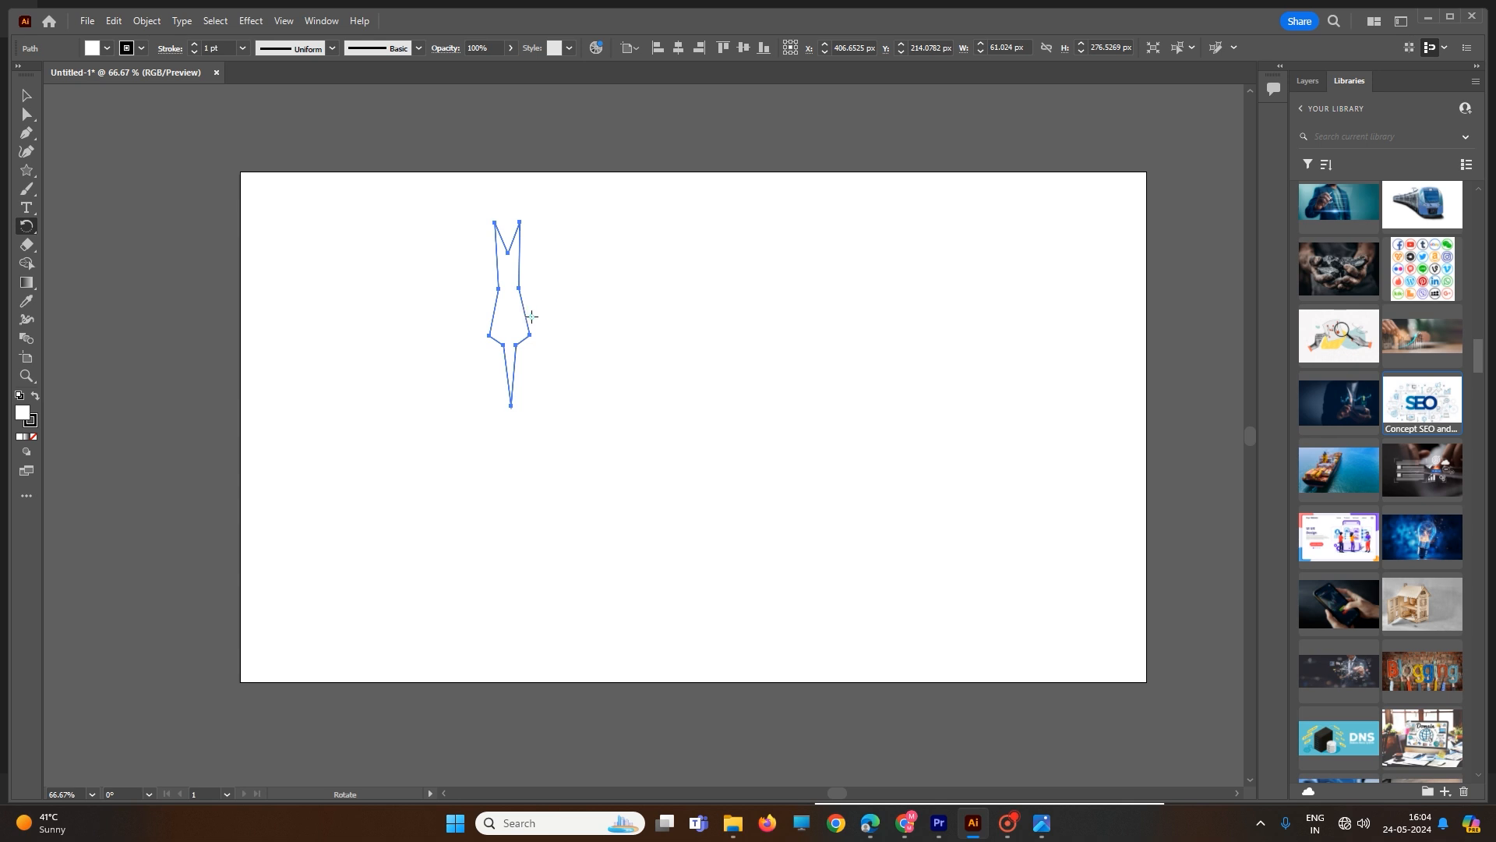
left_click(532, 316, "alt")
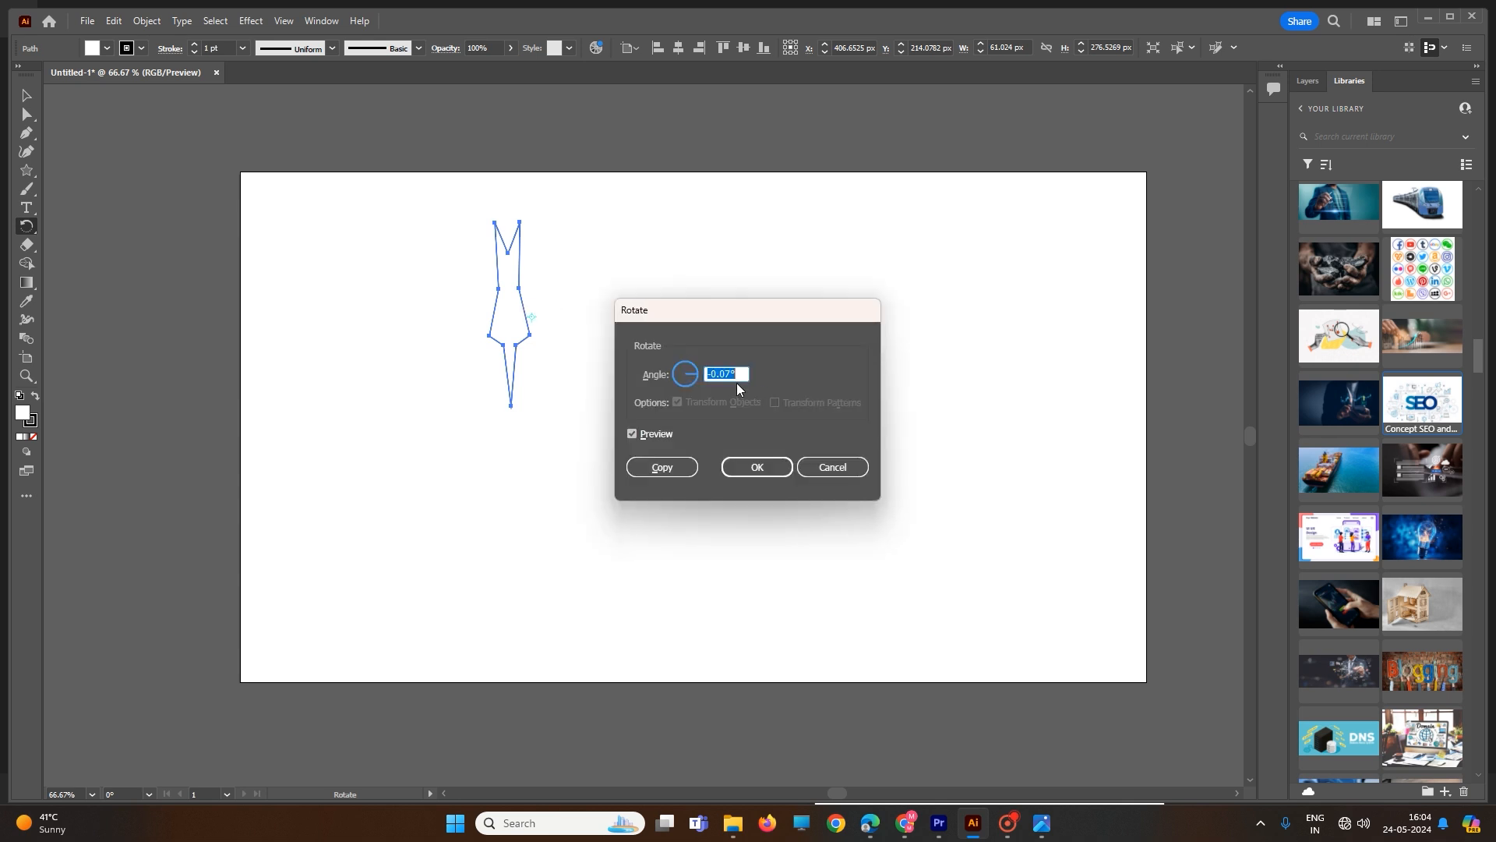
left_click(674, 466)
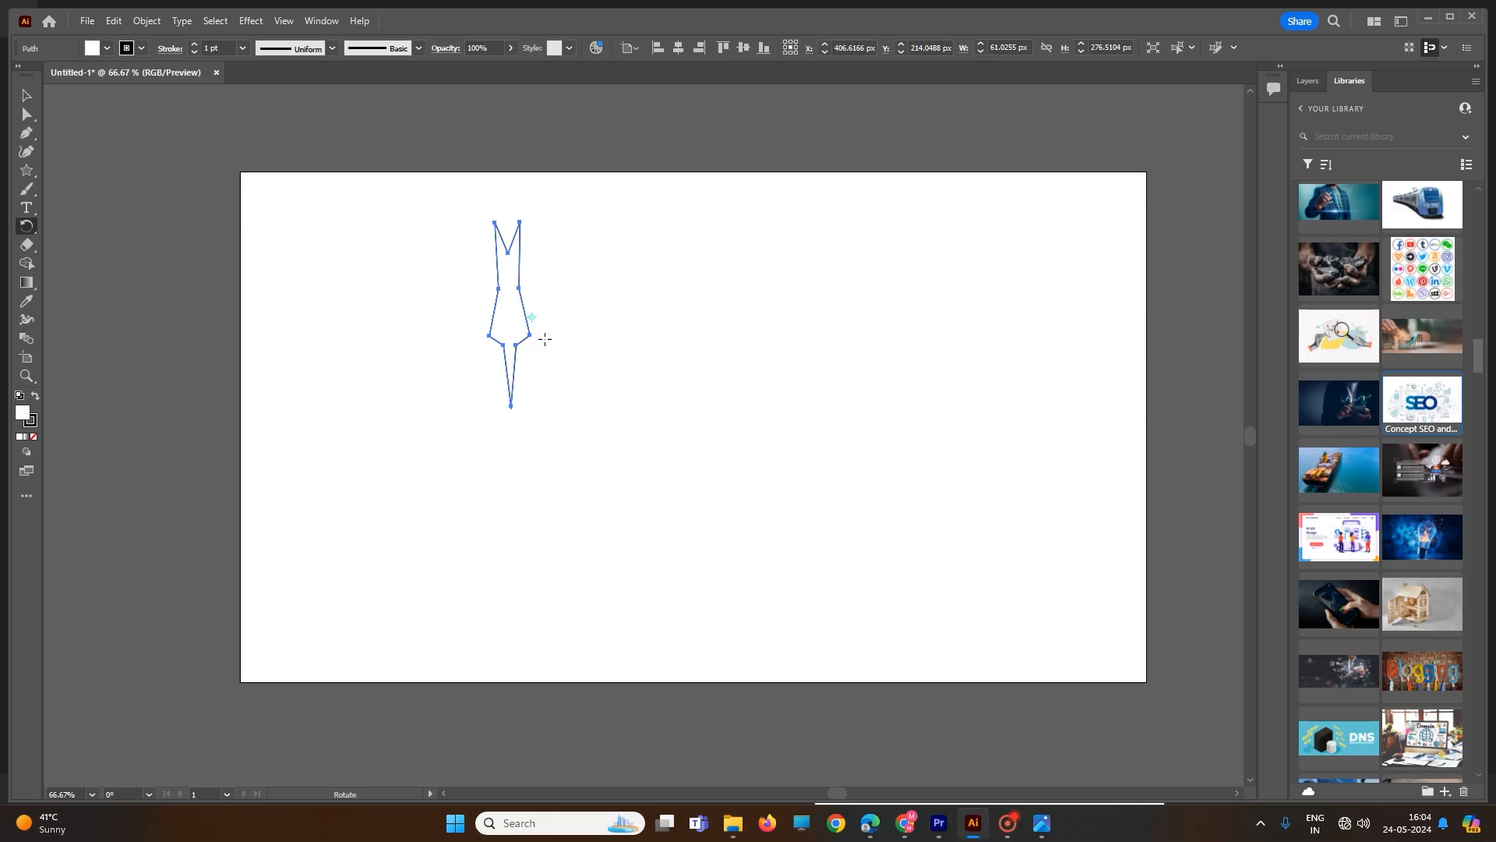
key("ctrl+z")
- Make a rotated copy of the narrowed star around a point just below its tip, and repeat the transform until twelve shapes form a ring
left_click_drag(526, 319, 569, 376)
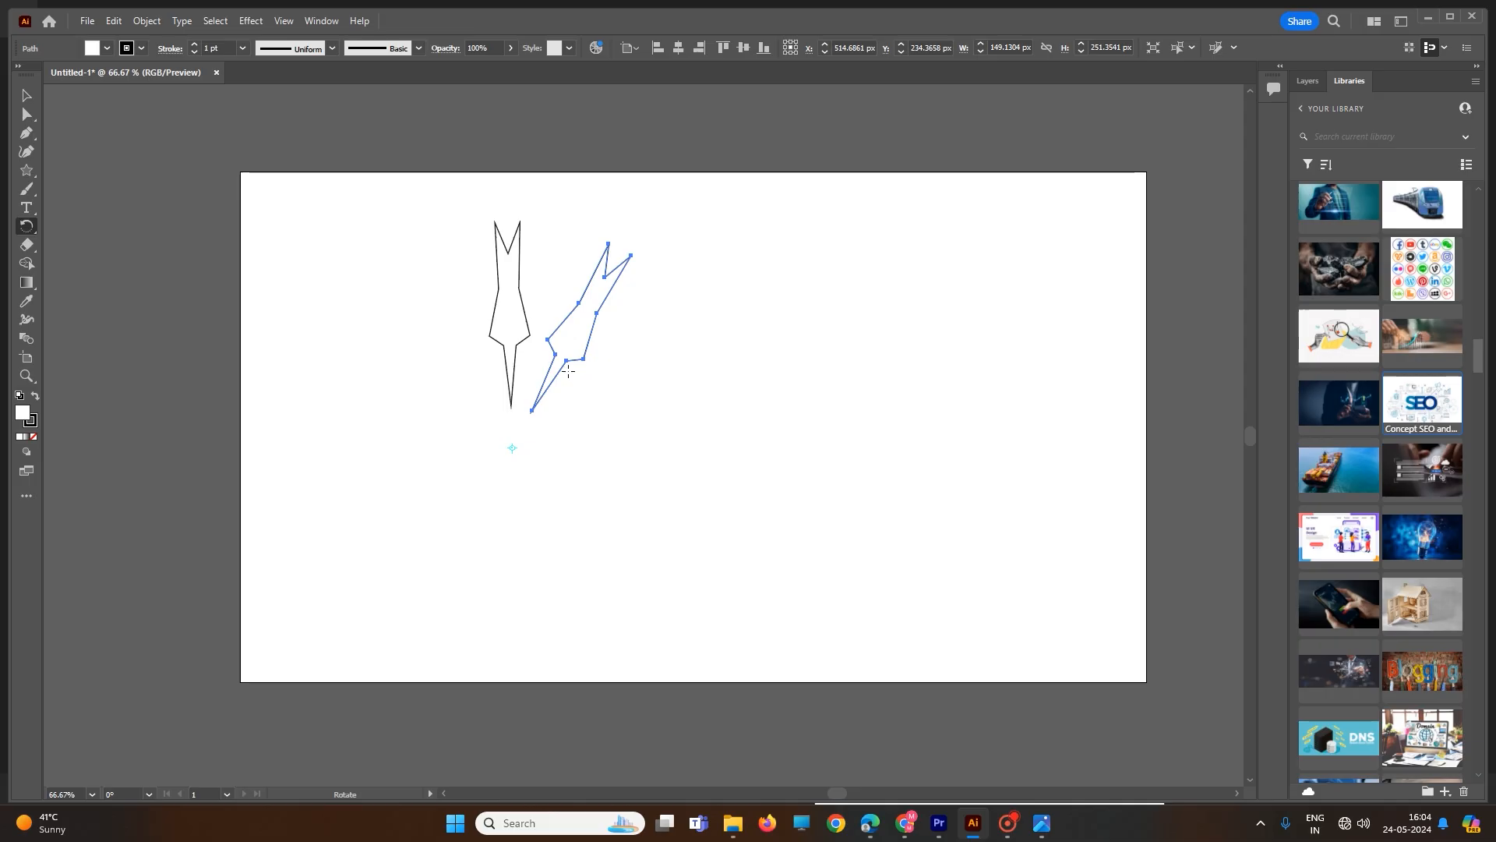
key("ctrl+d")
key("ctrl+d")
key("ctrl+d")
key("ctrl+d")
key("ctrl+d")
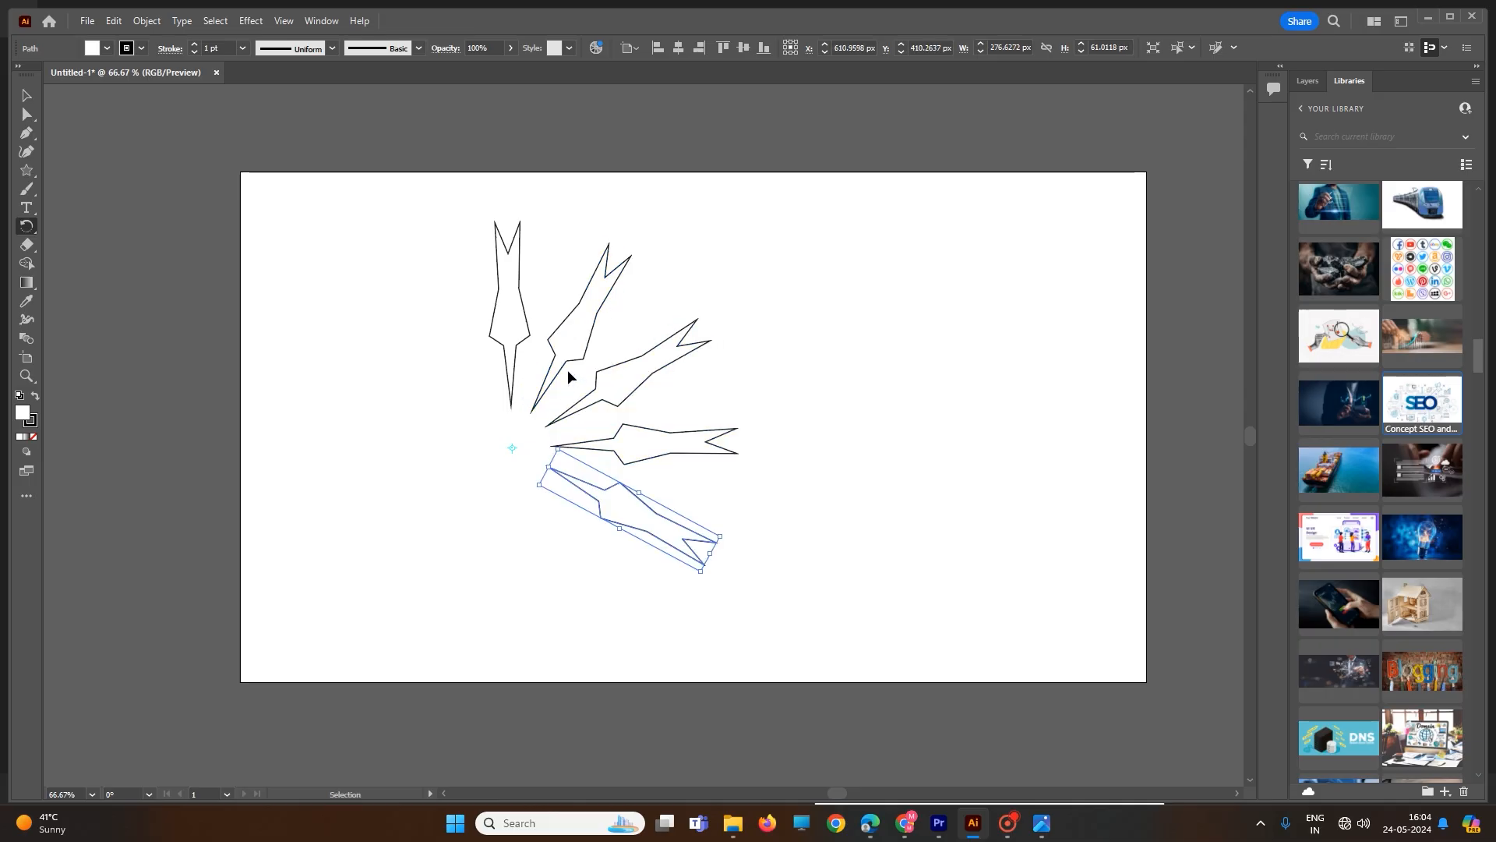
key("ctrl+d")
key("ctrl+d")
key("ctrl+d")
key("ctrl+d")
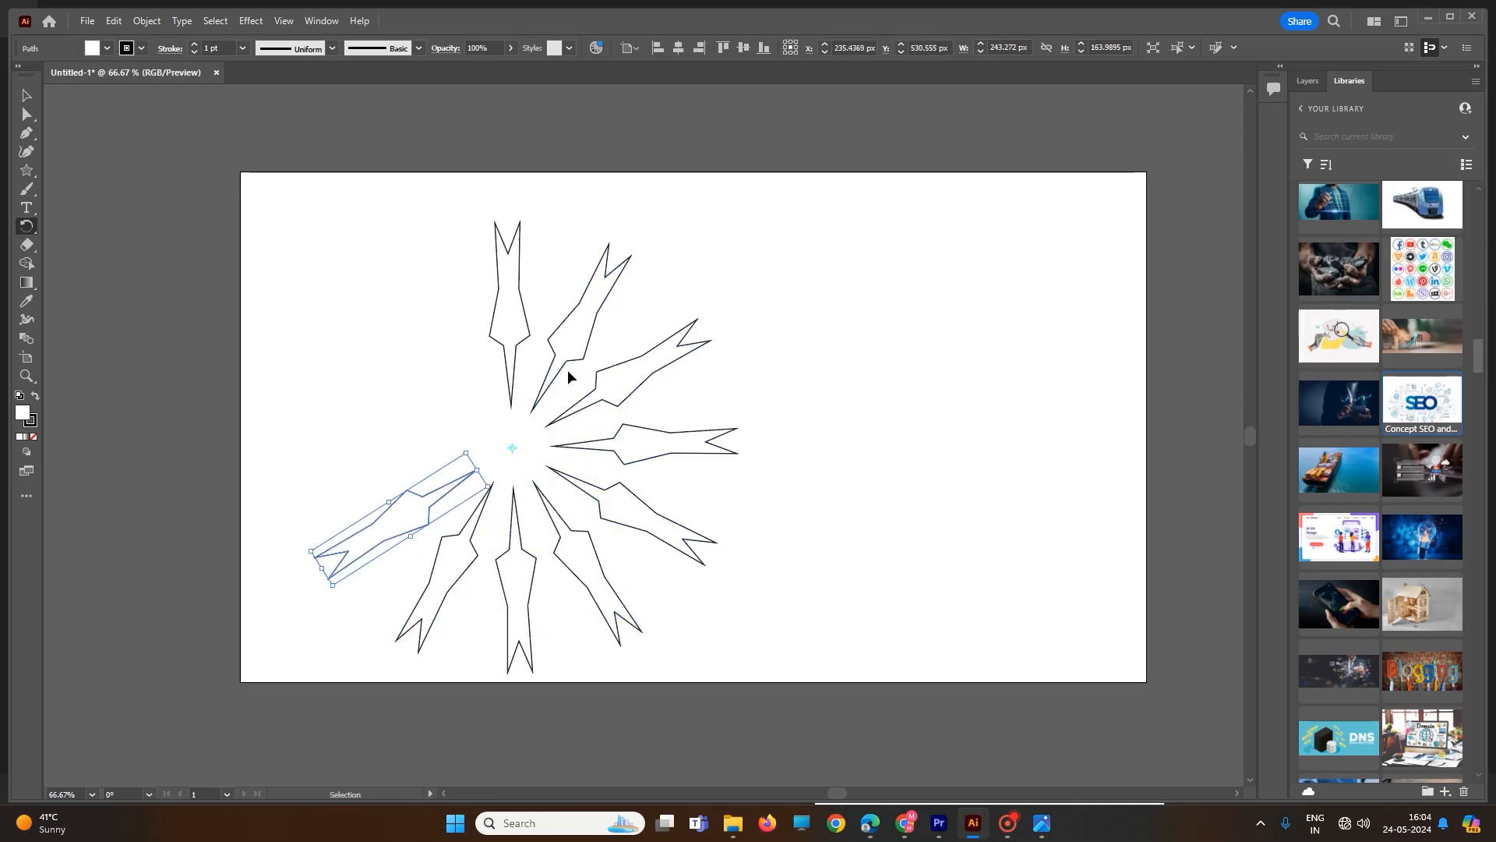
key("ctrl+d")
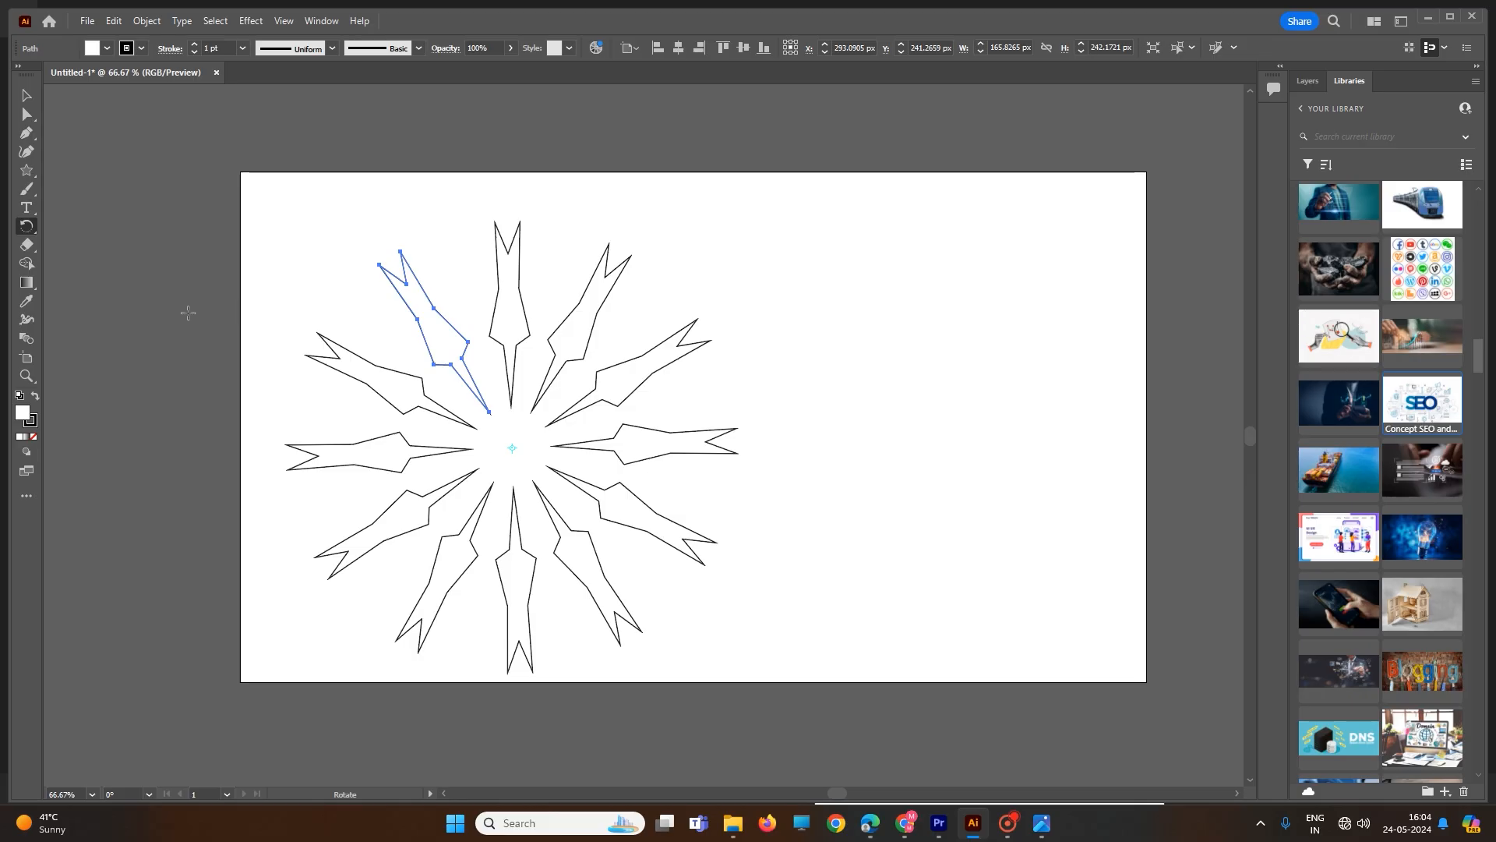
- Create a nine-sided polygon with a 50 px radius in the empty area beside the ring, and narrow it to about 40 px wide
left_click(27, 171)
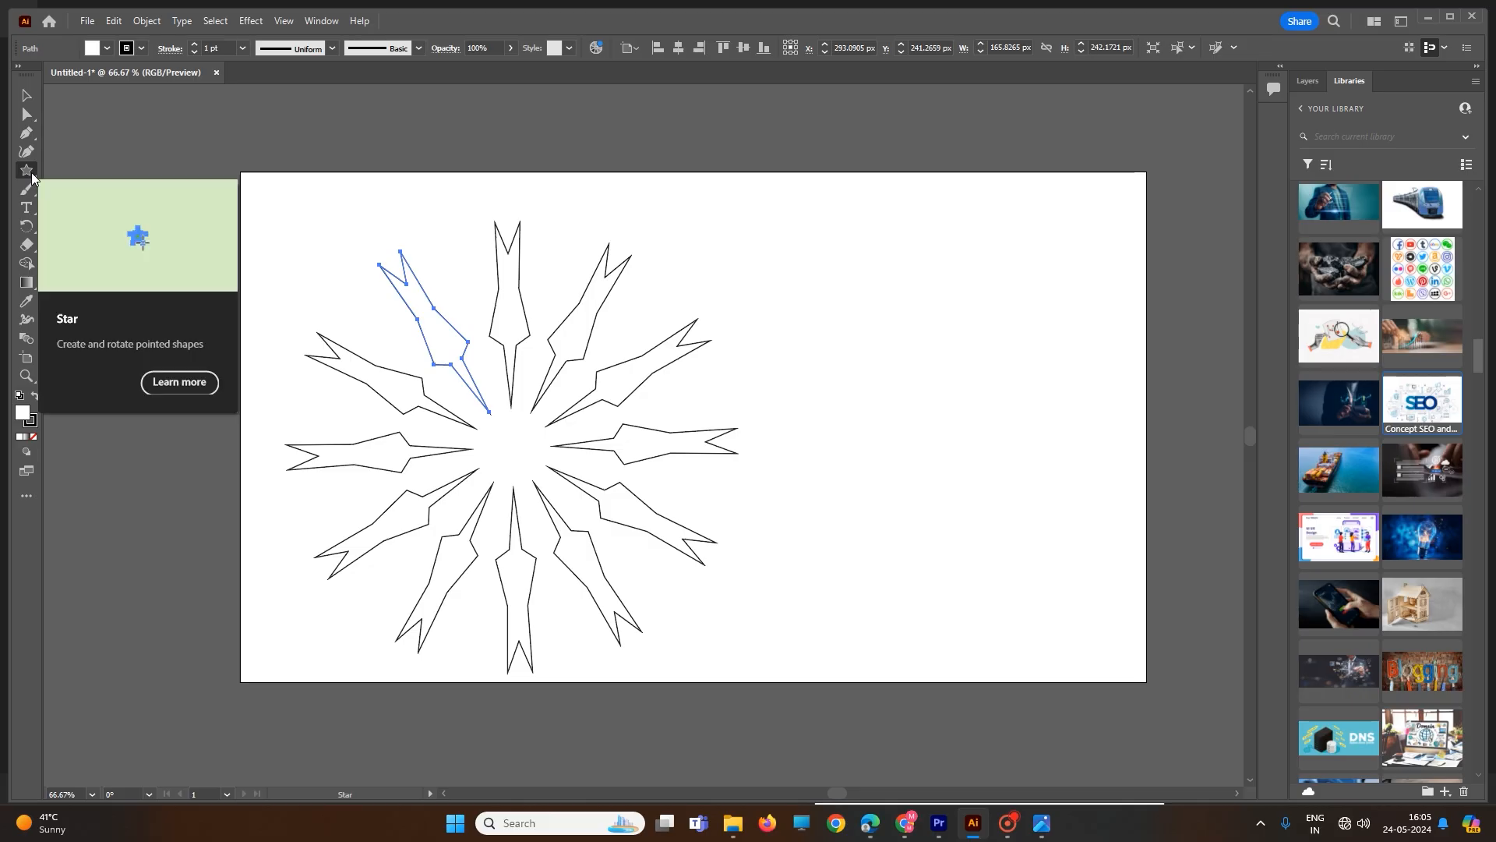
left_click(26, 171)
left_click(86, 203)
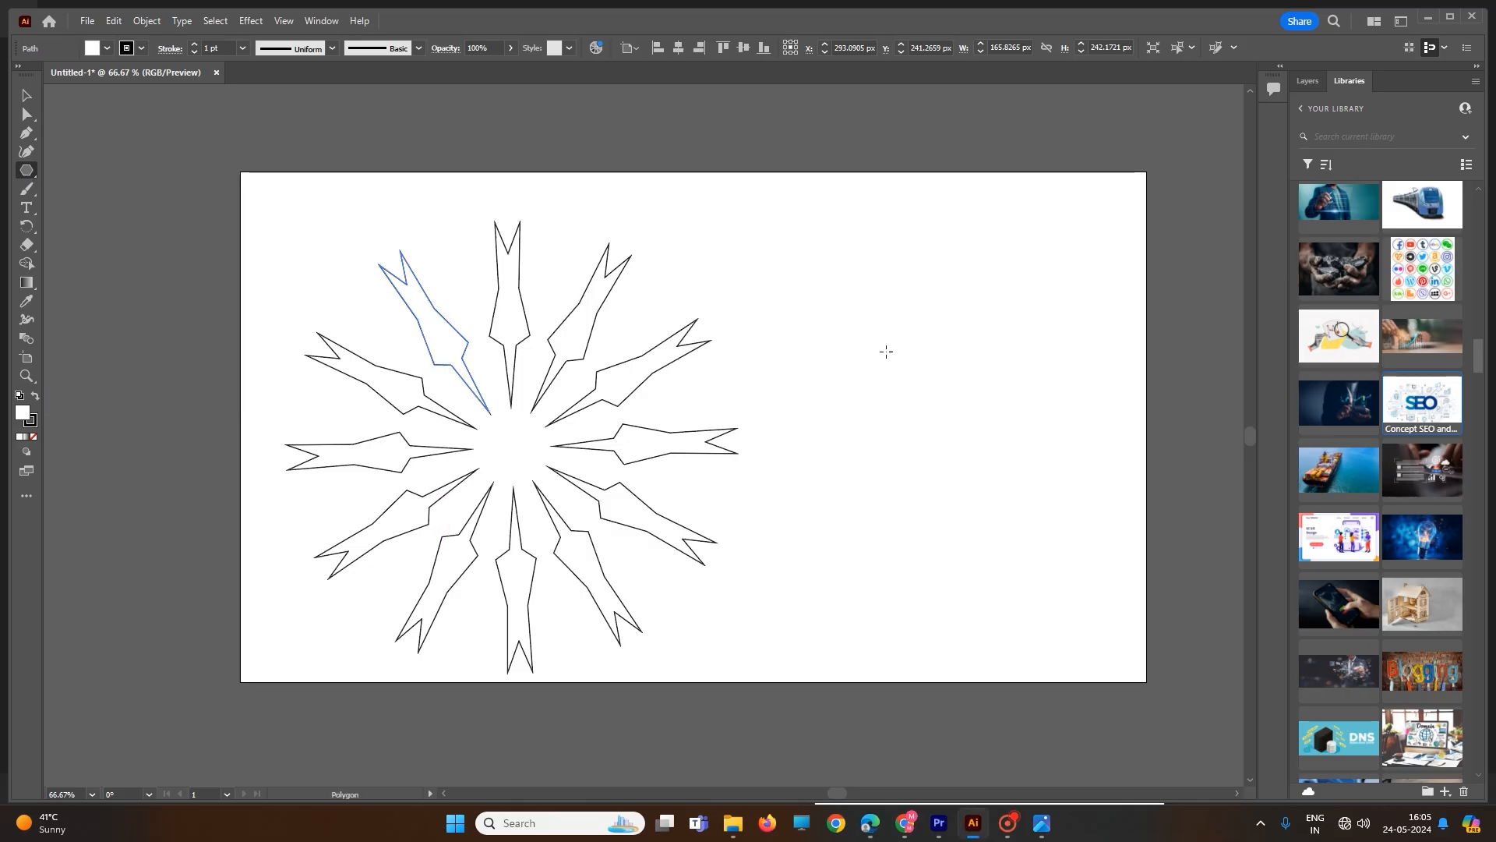
left_click(886, 351)
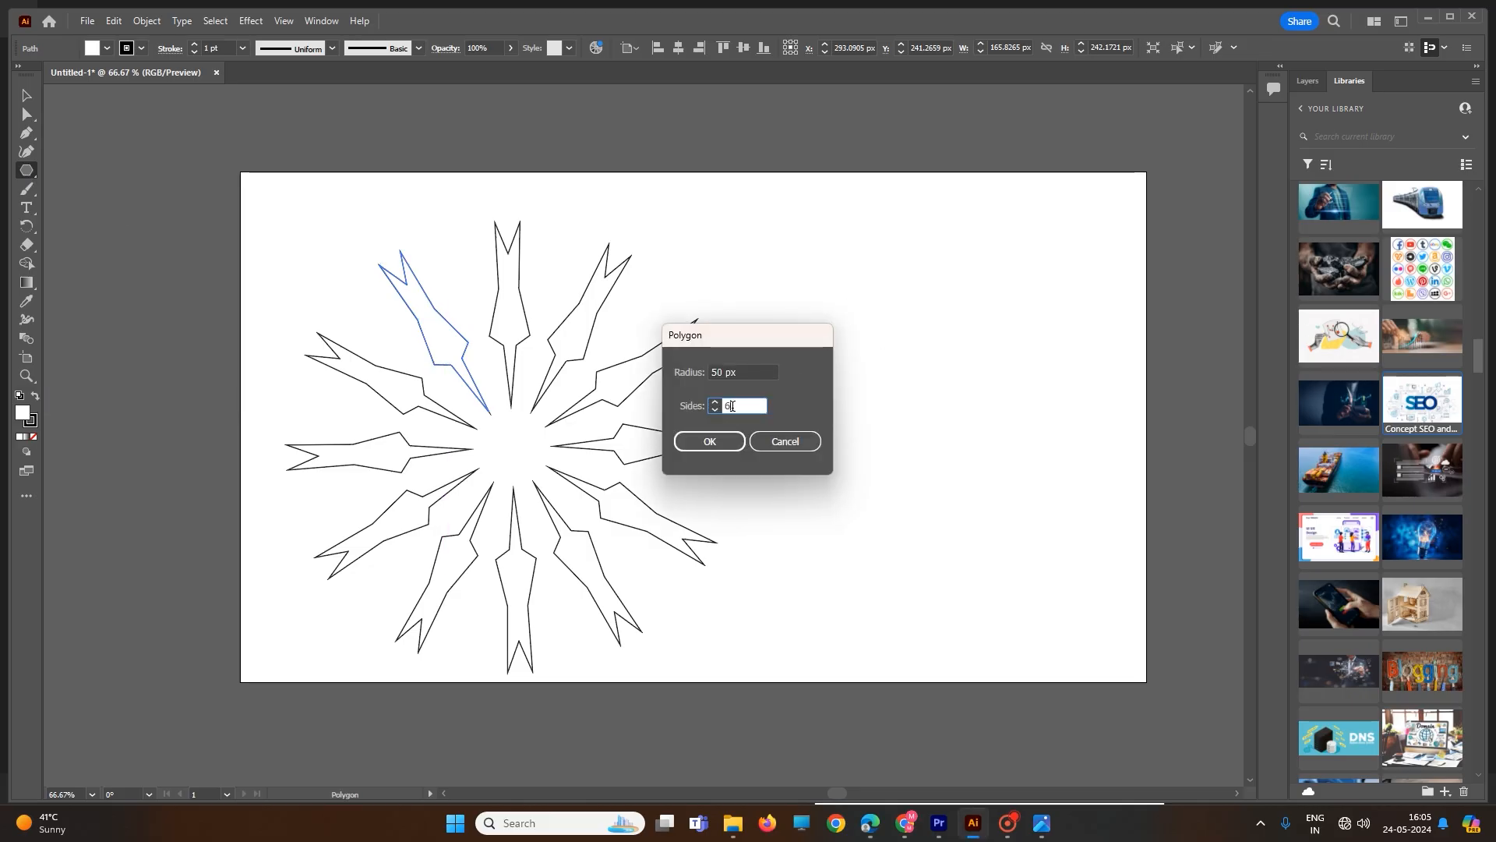
type("9")
left_click(723, 444)
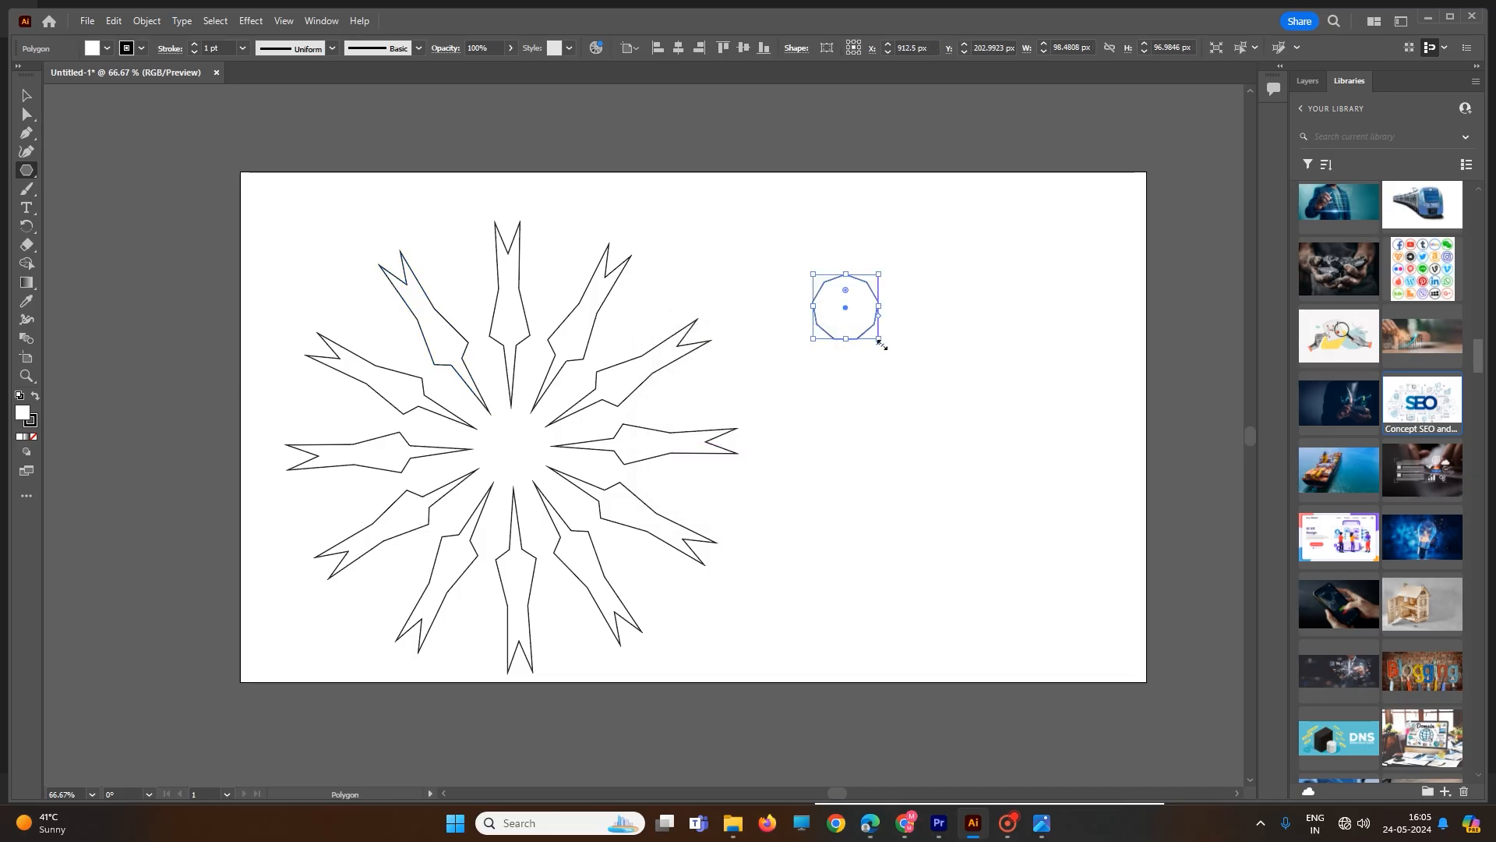
left_click_drag(880, 307, 925, 320)
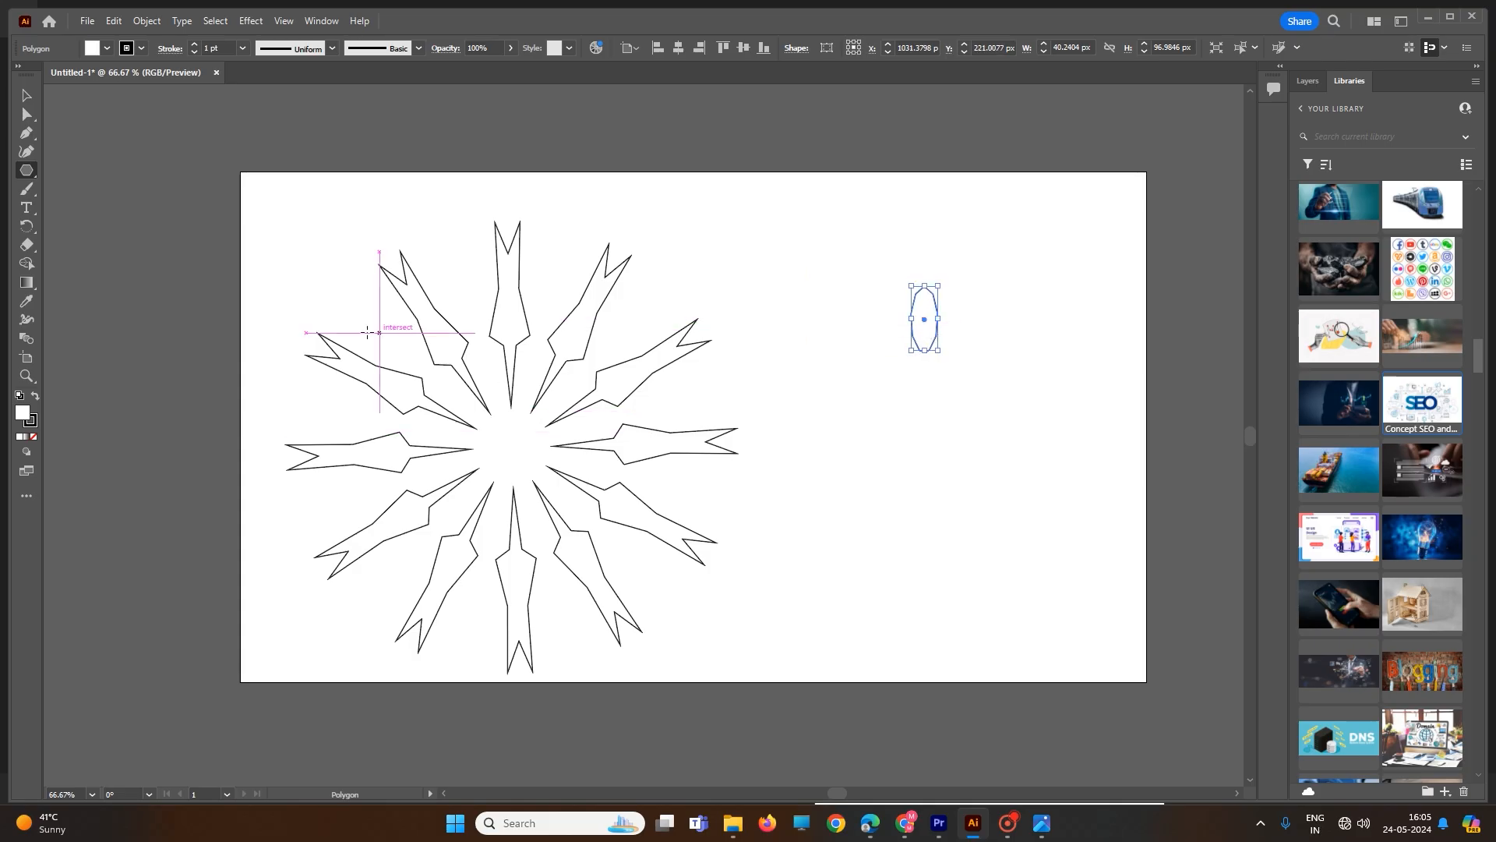
- Make a rotated copy of the narrowed polygon around a point just below it, and repeat the transform until thirteen shapes form a ring
left_click(31, 233)
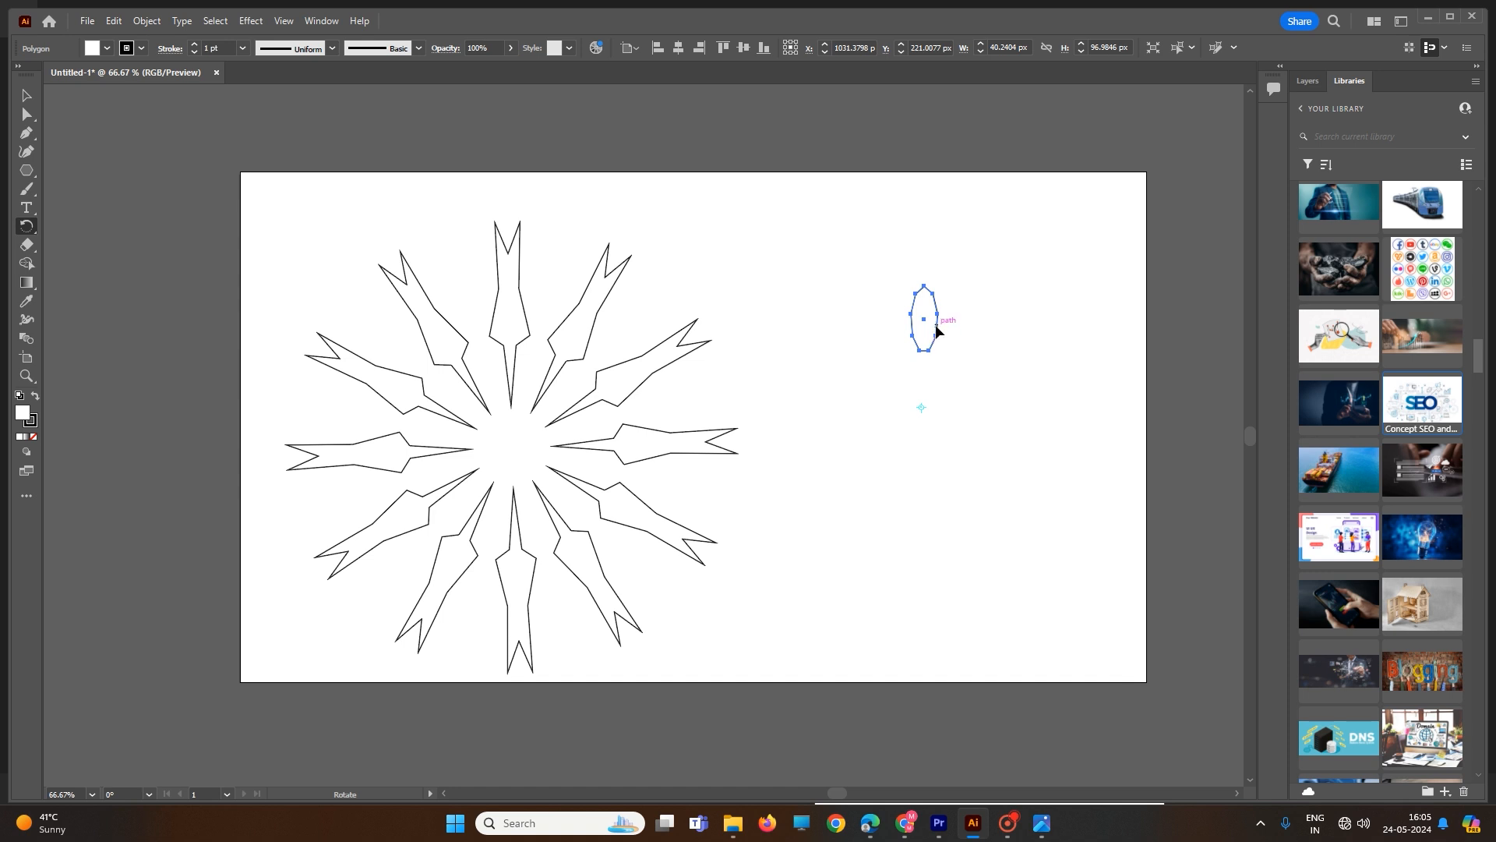
left_click_drag(935, 330, 965, 363)
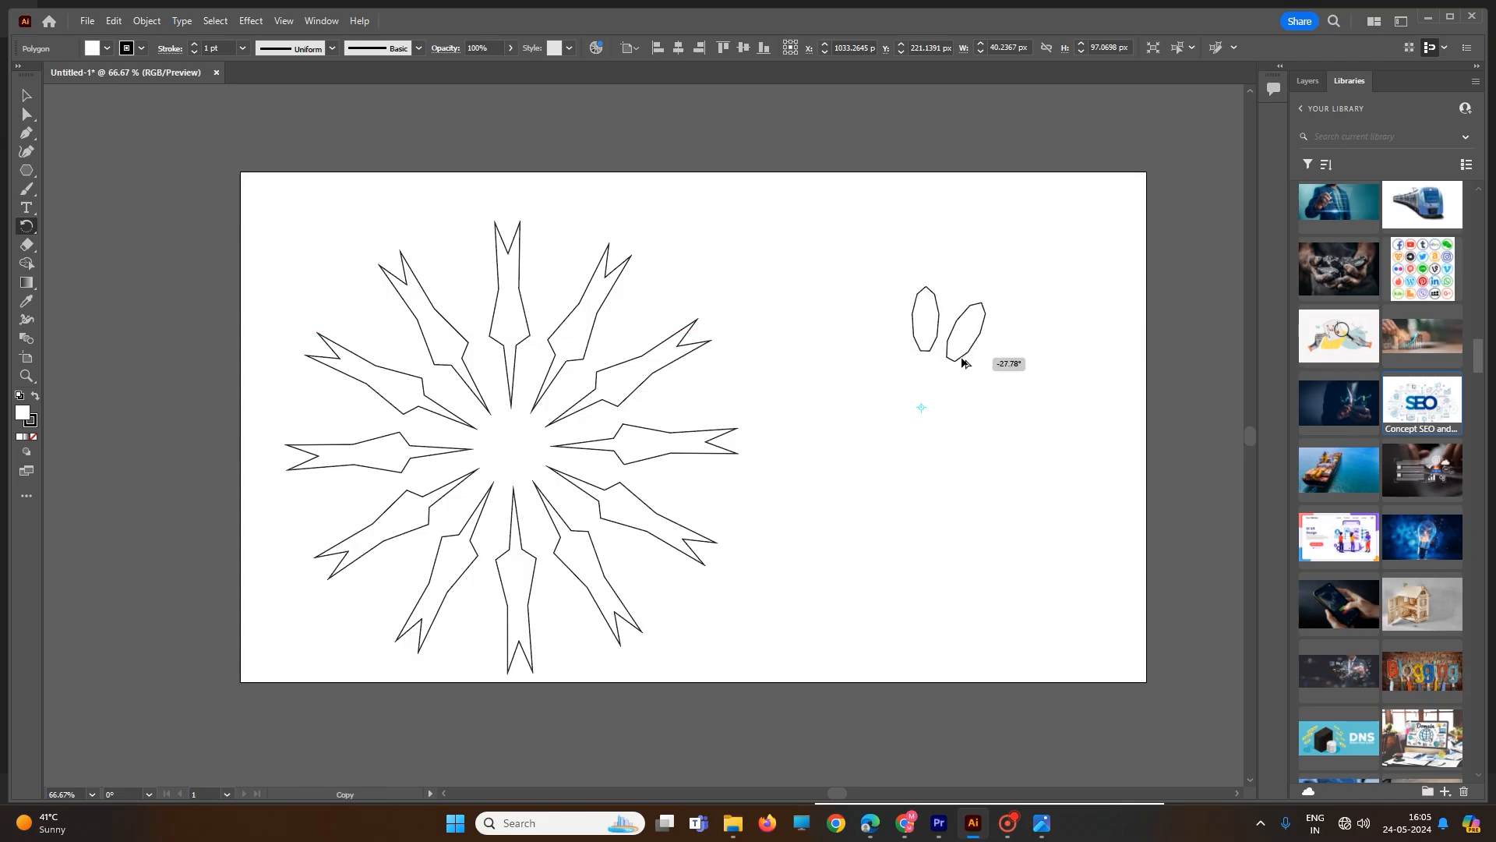
left_click_drag(965, 363, 962, 360)
key("ctrl+d")
key("ctrl+d")
key("ctrl+d")
key("ctrl+d")
key("ctrl+d")
key("ctrl+d")
key("ctrl+d")
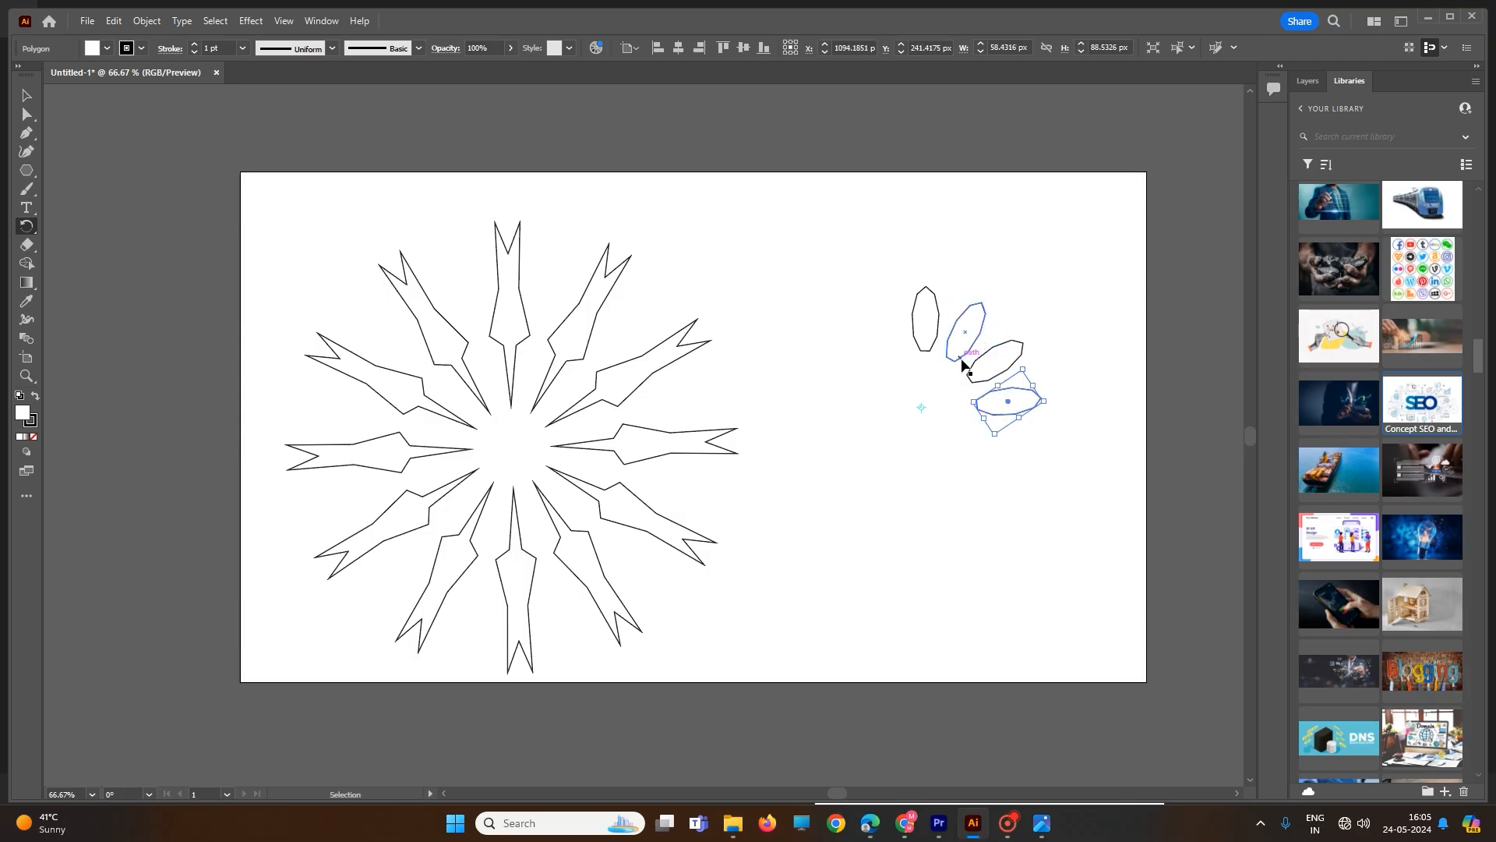
key("ctrl+d")
key("ctrl+d")
key("ctrl+d")
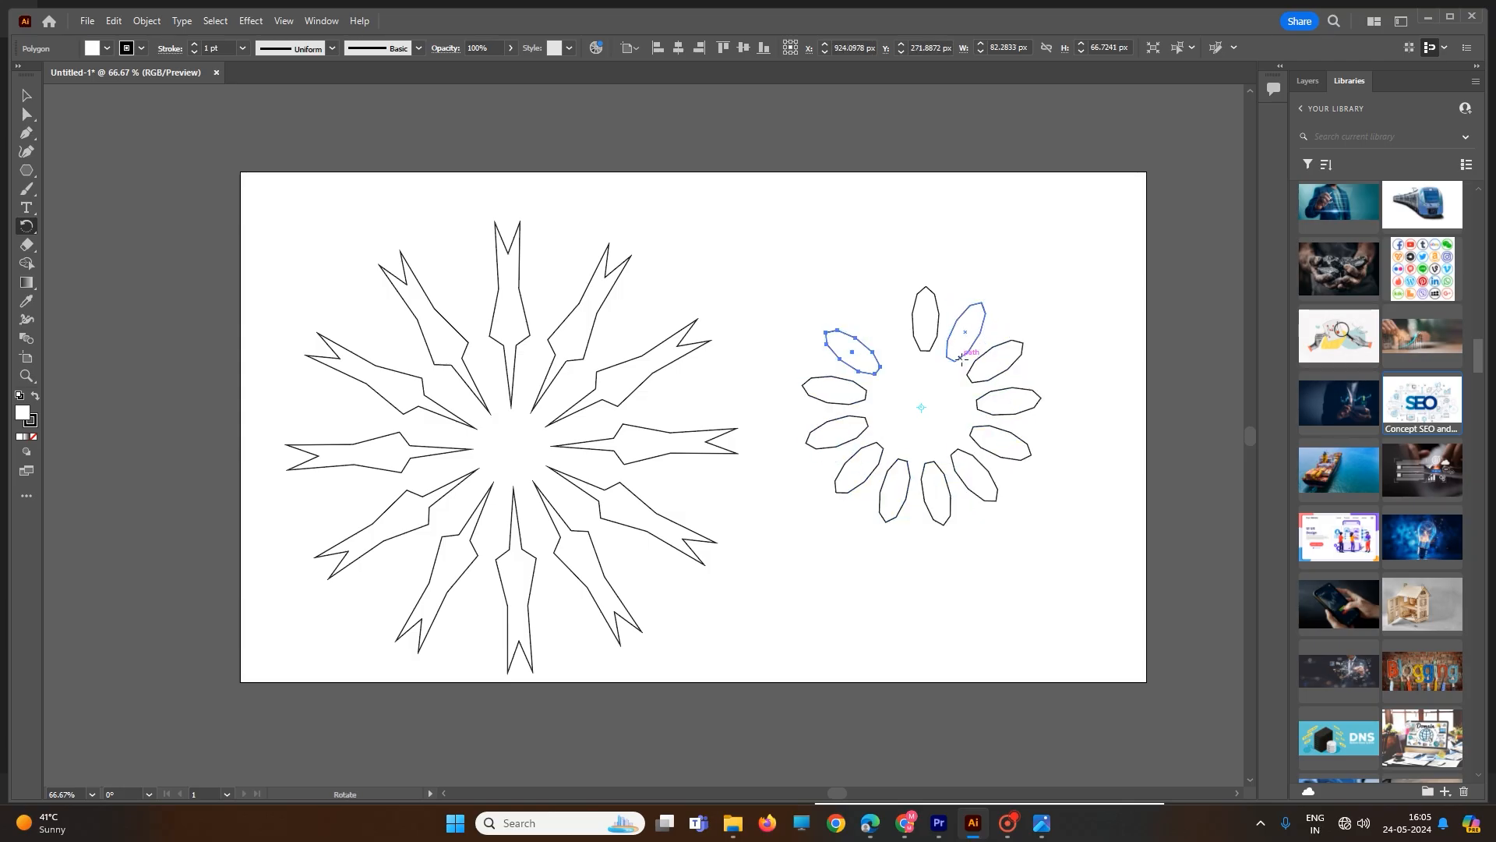
key("ctrl+d")
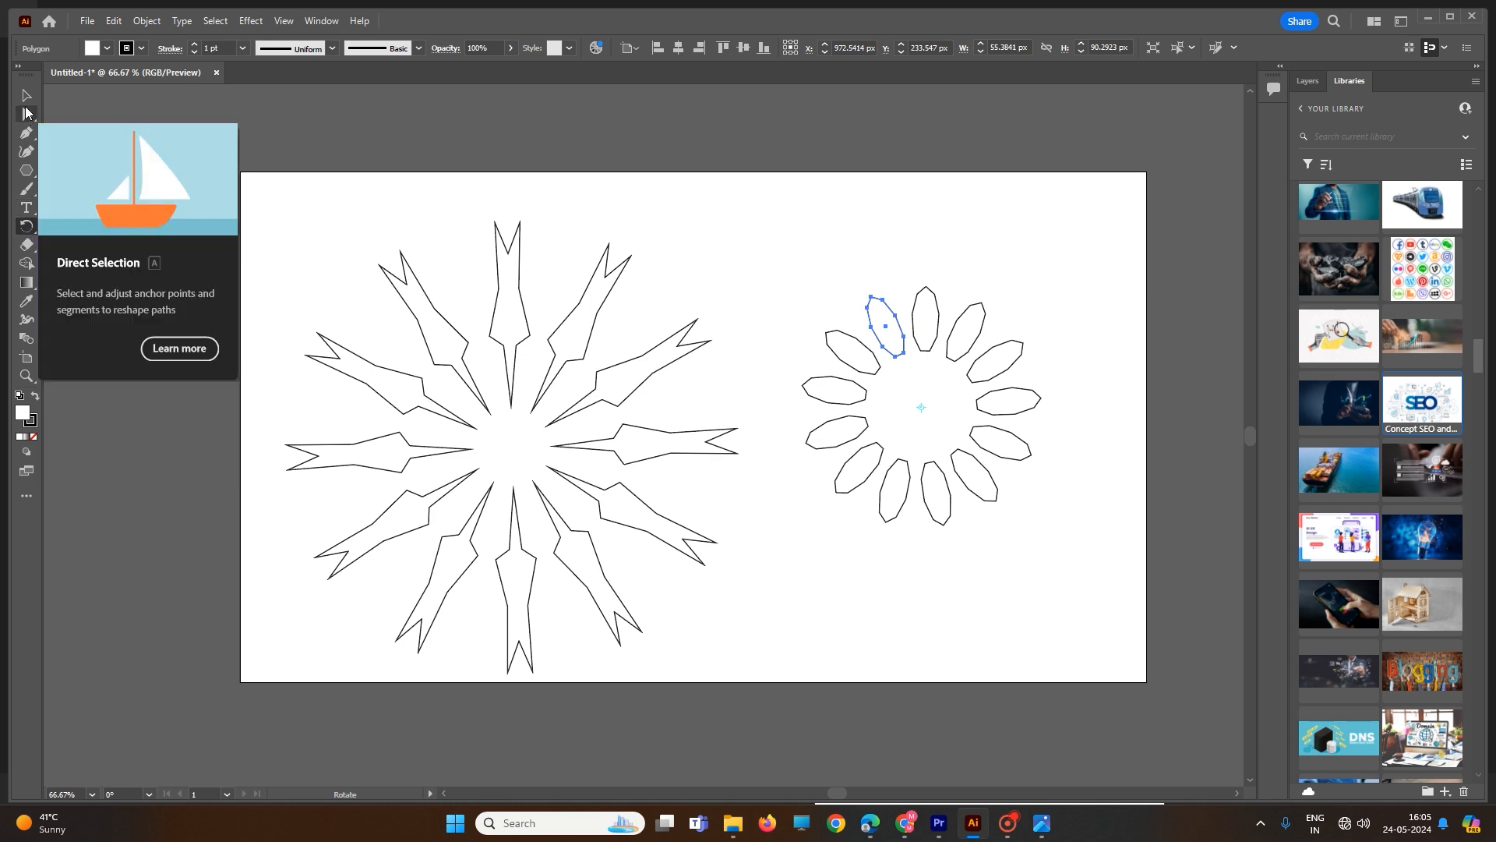
- Select the whole polygon ring, rotate it slightly as one piece, and deselect it
left_click(25, 96)
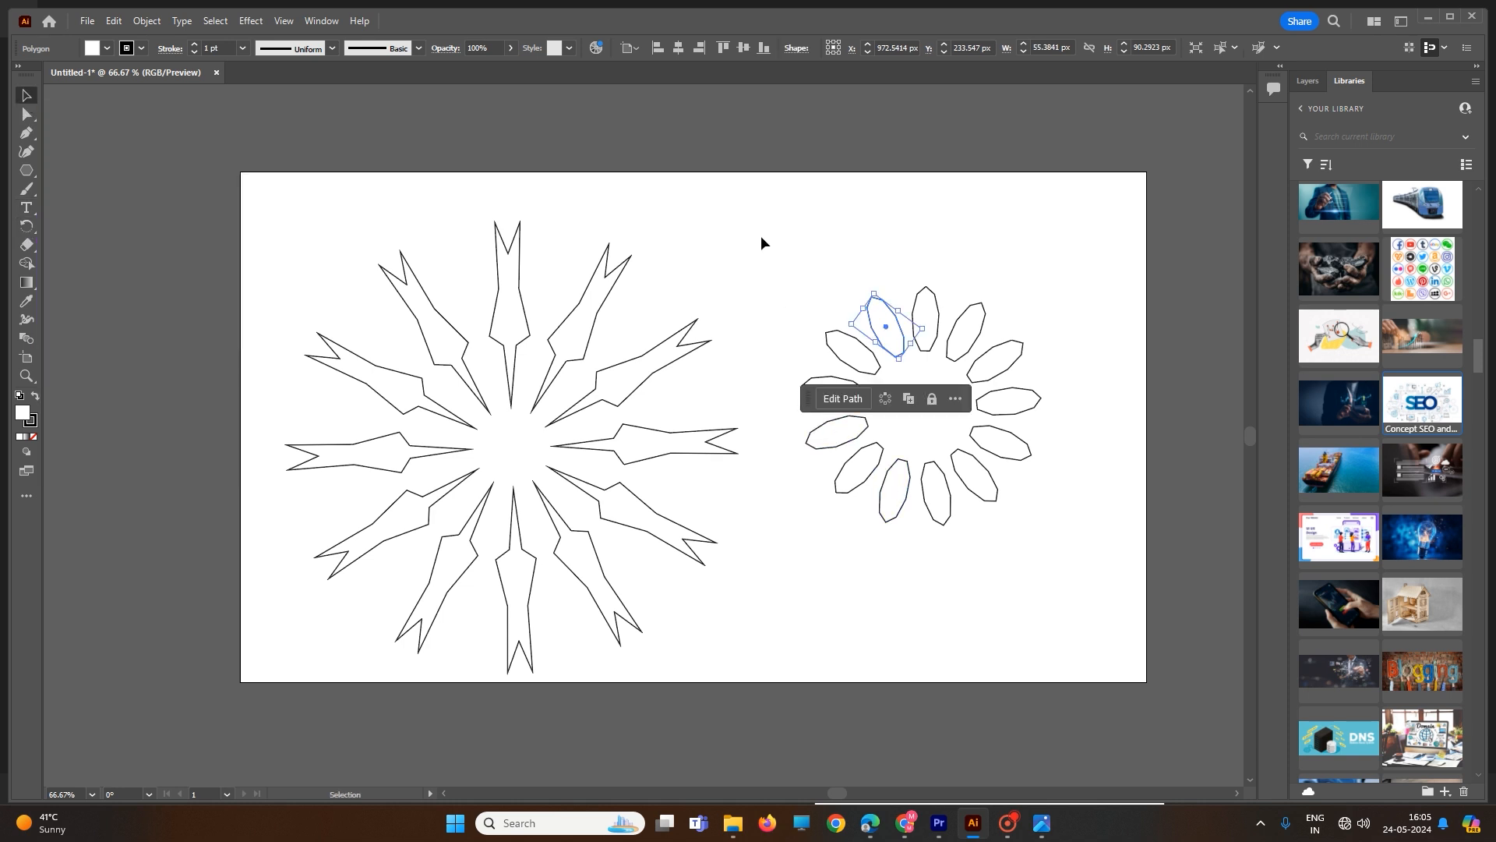
left_click_drag(749, 219, 1133, 577)
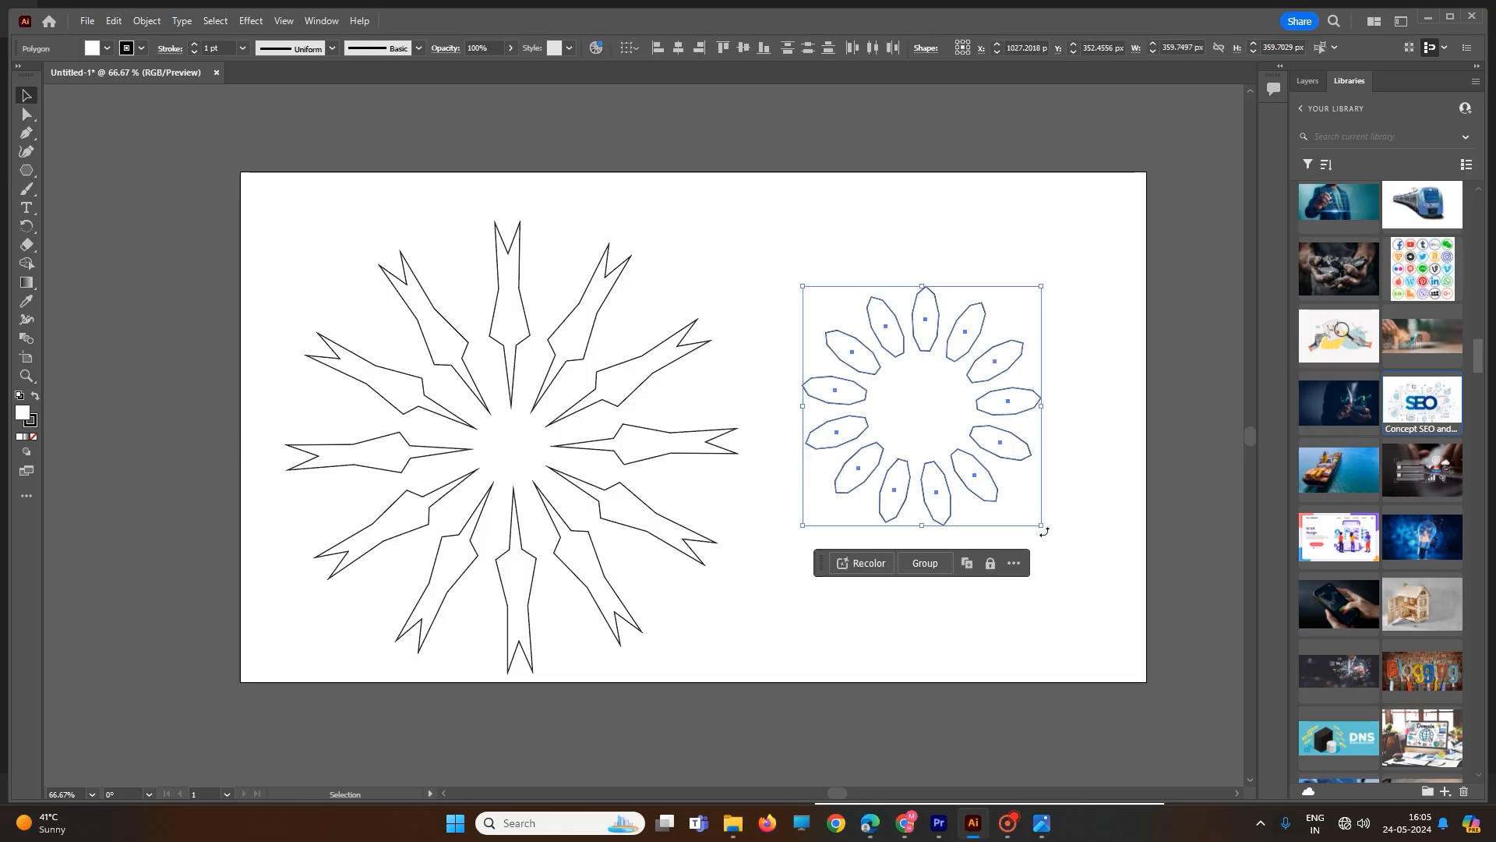
left_click_drag(1044, 531, 896, 595)
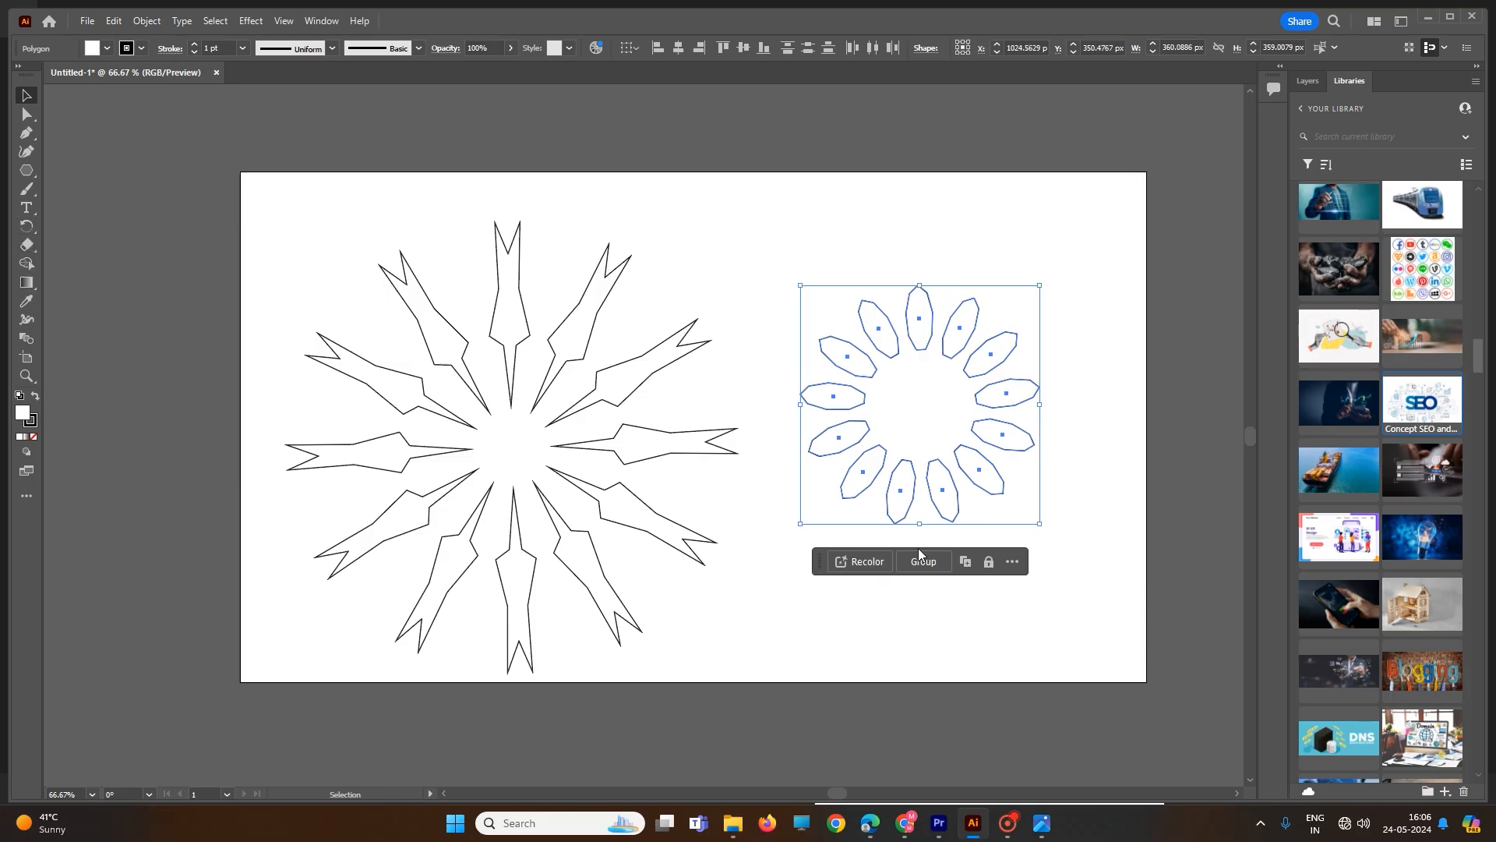
left_click(913, 614)
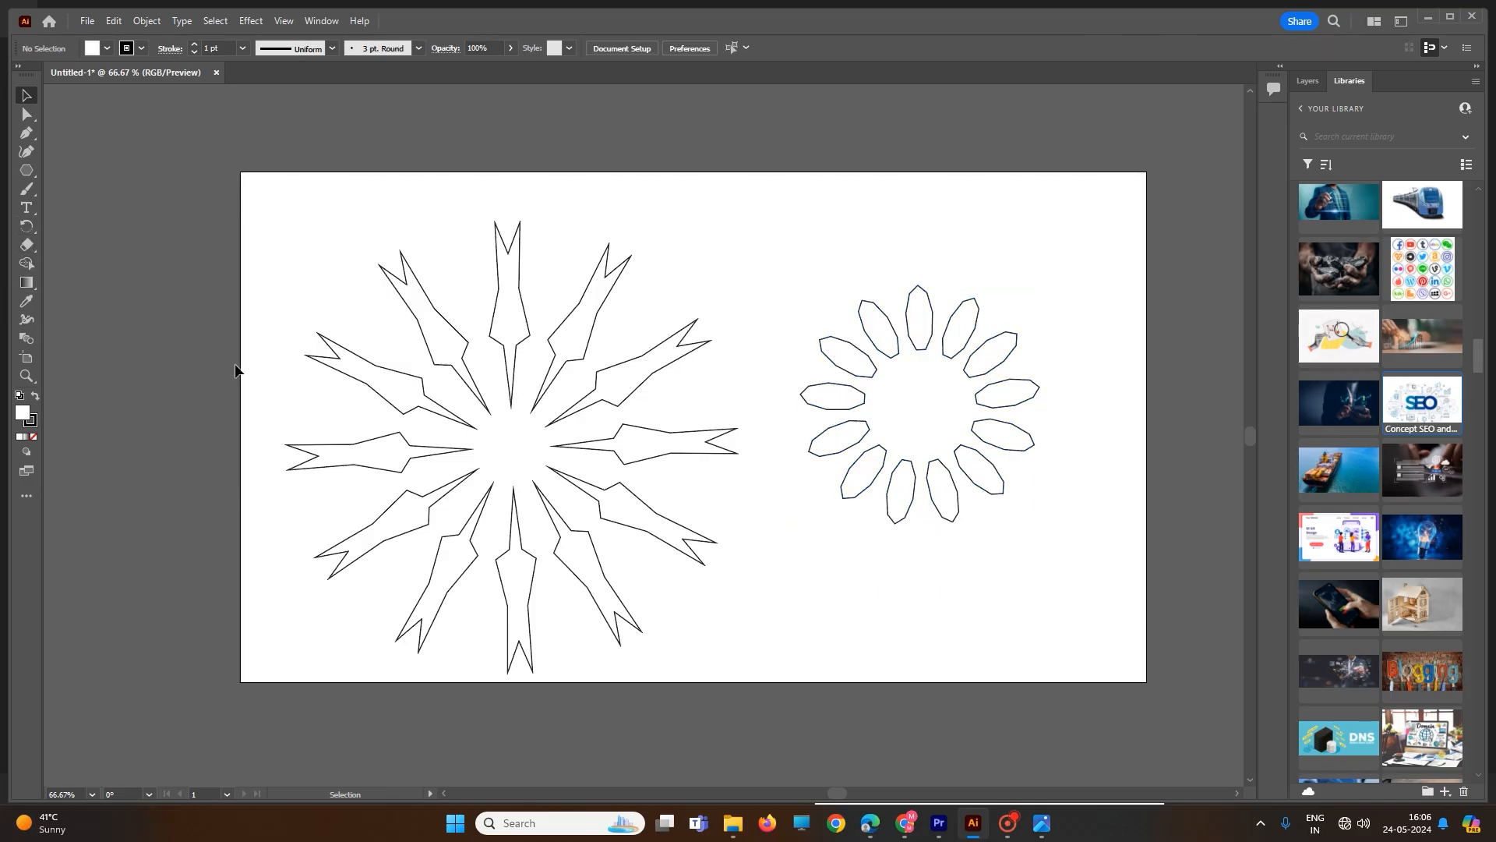
- Try to make a rotated copy of the whole polygon ring around a point below it, and repeat the transform several times
left_click(26, 226)
left_click(26, 95)
left_click_drag(786, 227, 1149, 542)
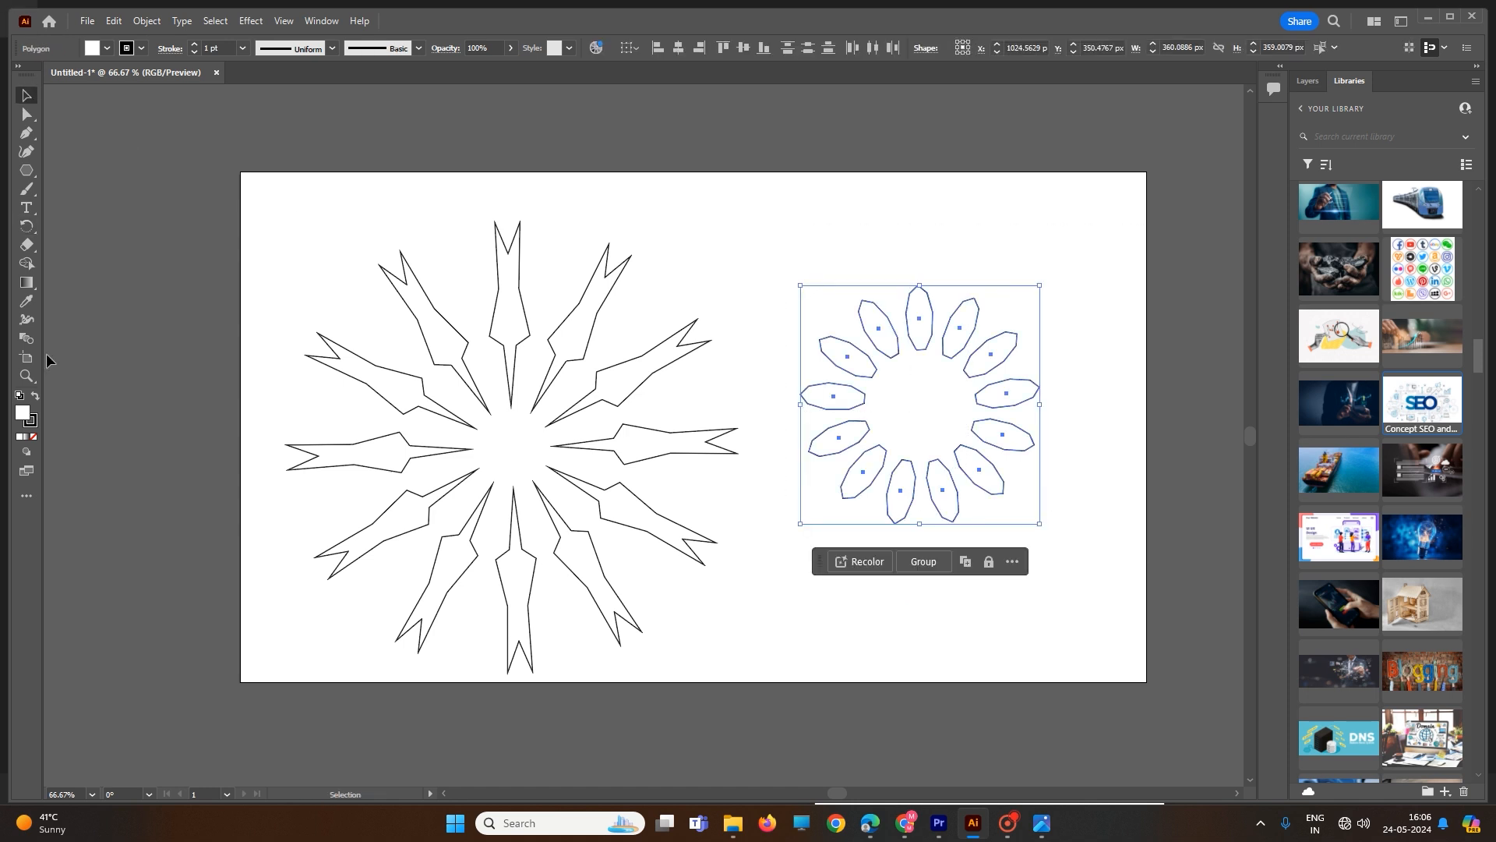
left_click(27, 226)
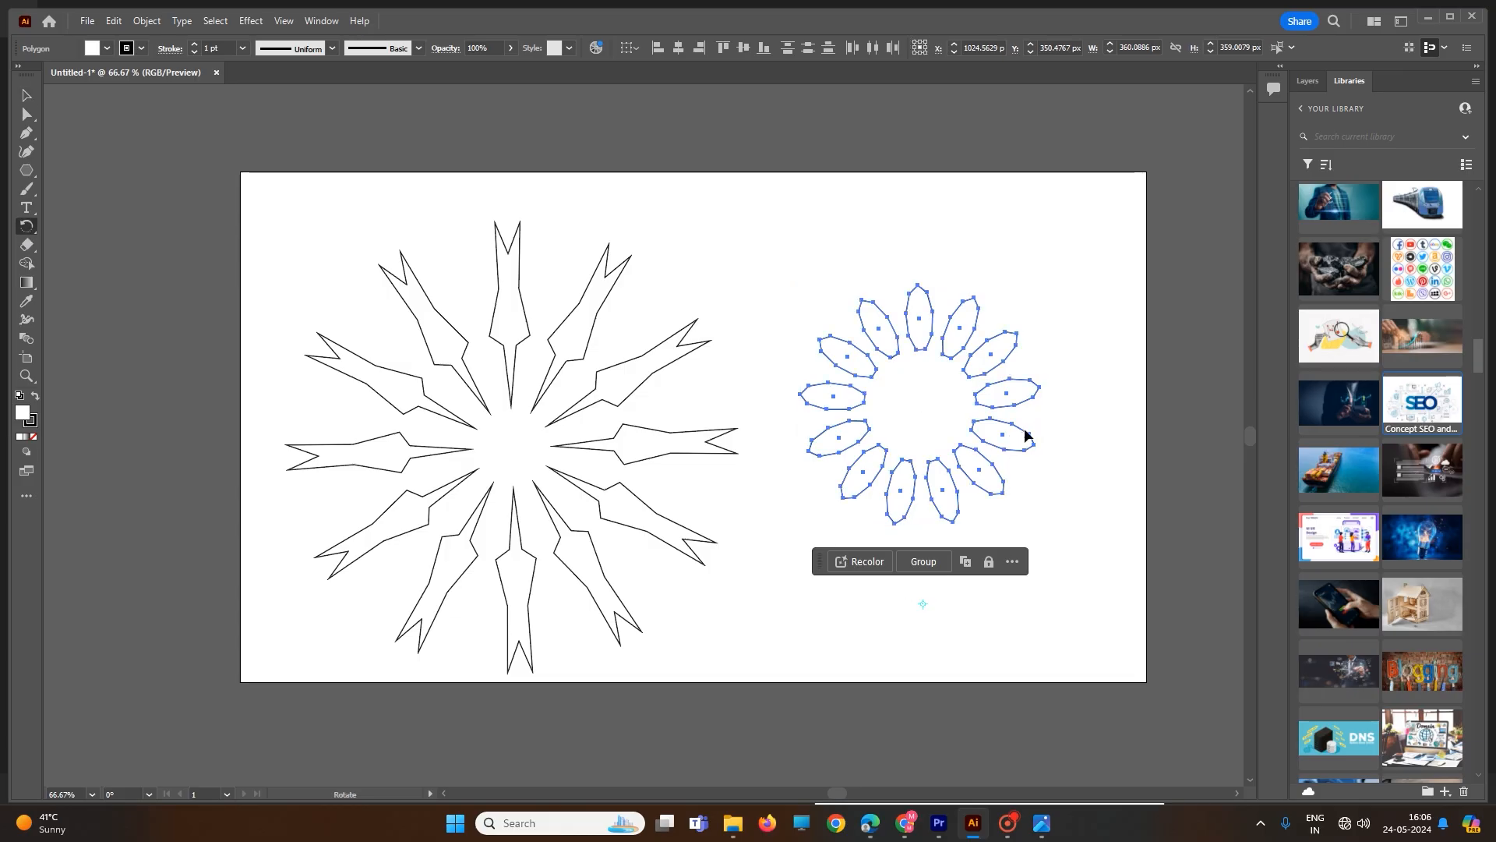
left_click_drag(1022, 434, 1097, 715)
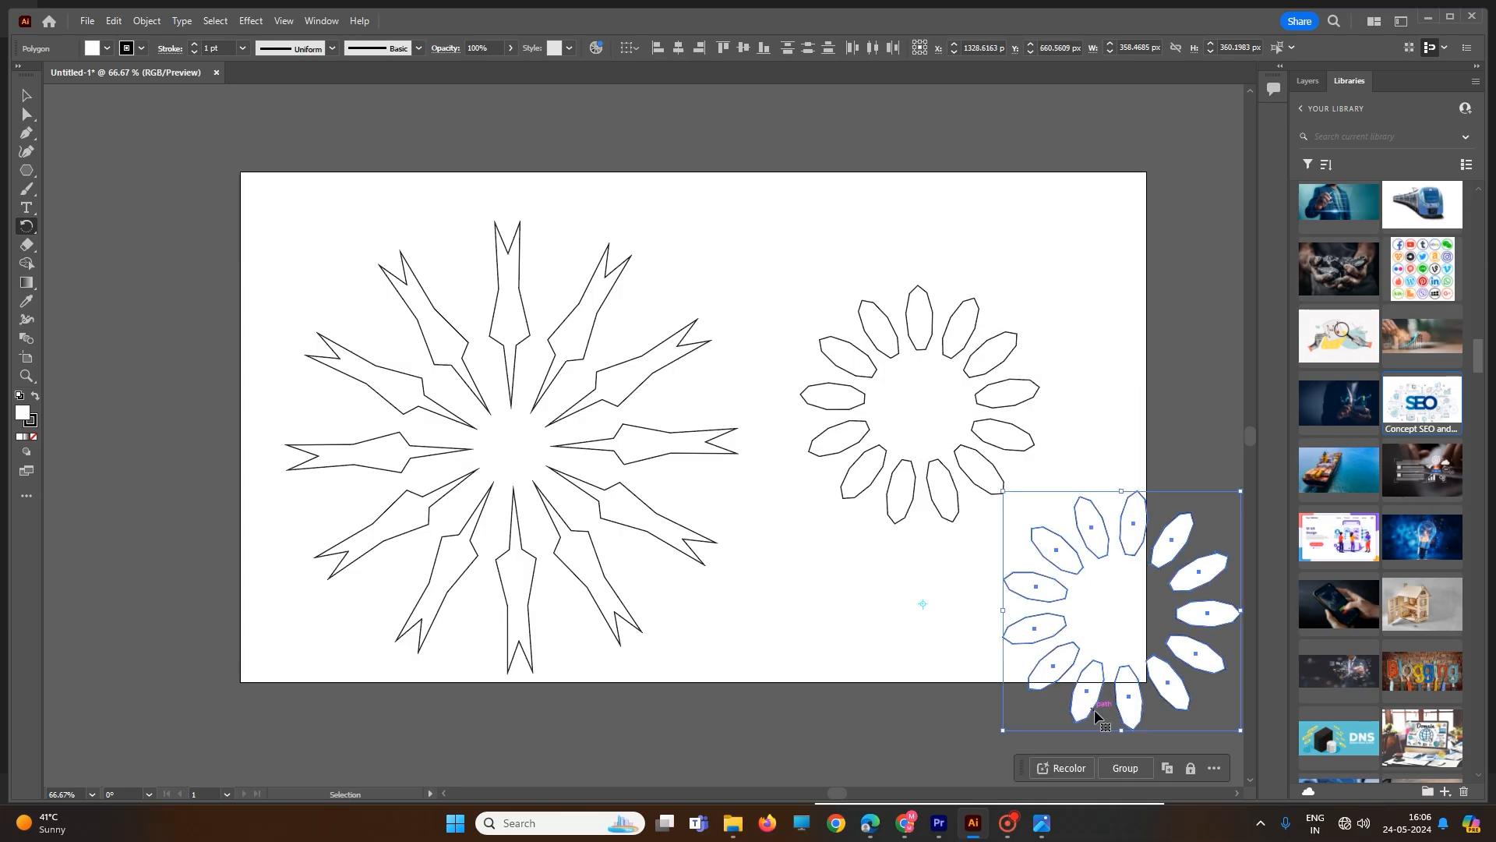
key("ctrl+d")
key("ctrl+d")
key("ctrl+d")
key("ctrl+d")
key("ctrl+d")
key("ctrl+d")
key("ctrl+d")
key("ctrl+d")
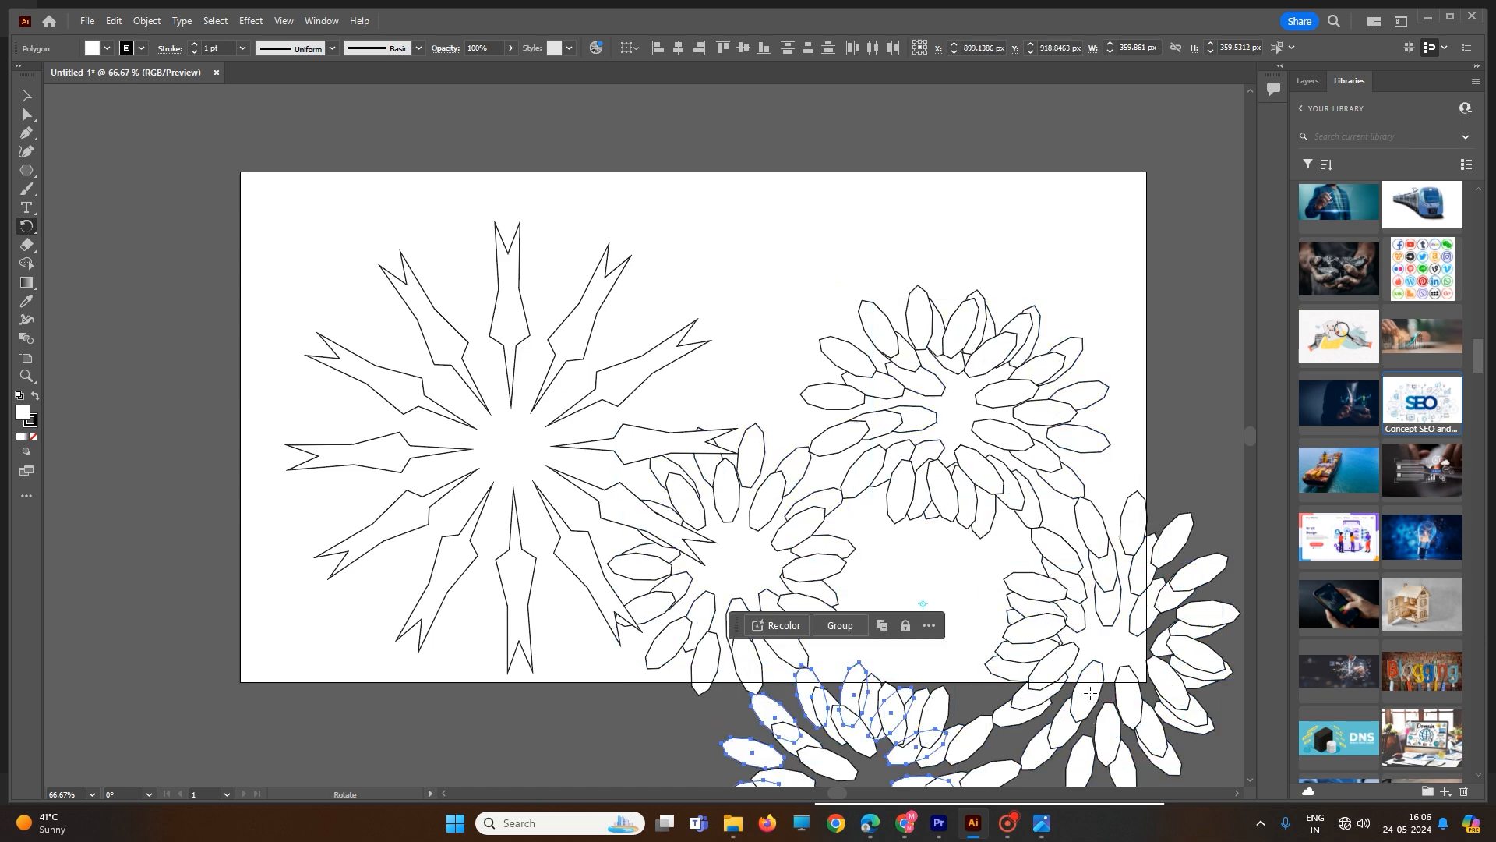
- Undo all the rotated copies of the polygon ring, leaving the single ring
key("ctrl+z")
key("ctrl+z")
key("ctrl+z")
key("ctrl+z")
key("ctrl+z")
key("ctrl+z")
key("ctrl+z")
key("ctrl+z")
key("ctrl+z")
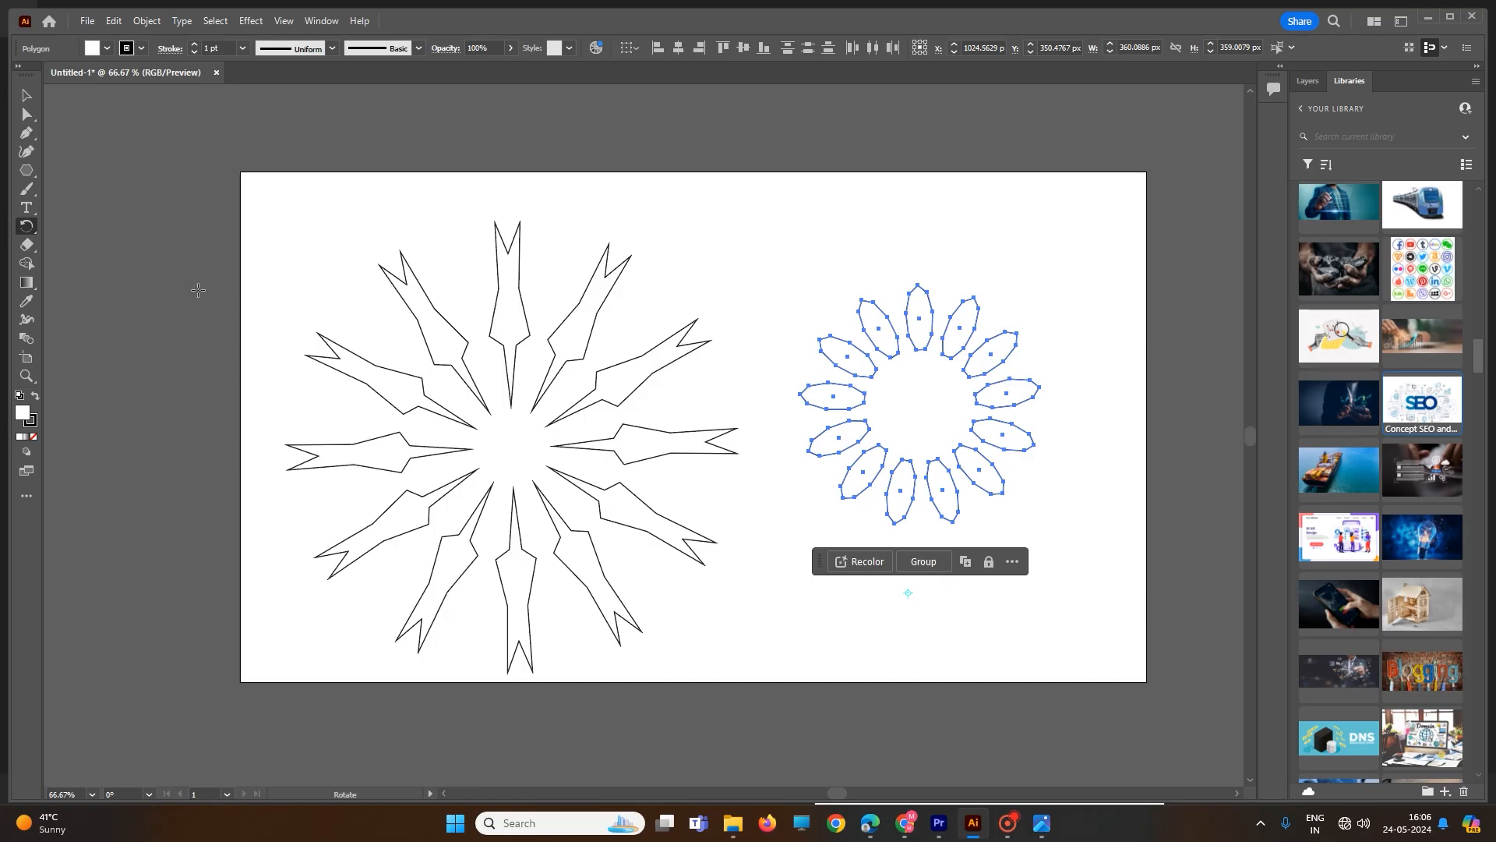
- Delete both the star ring and the polygon ring from the artboard
left_click(27, 96)
left_click_drag(229, 158, 1286, 760)
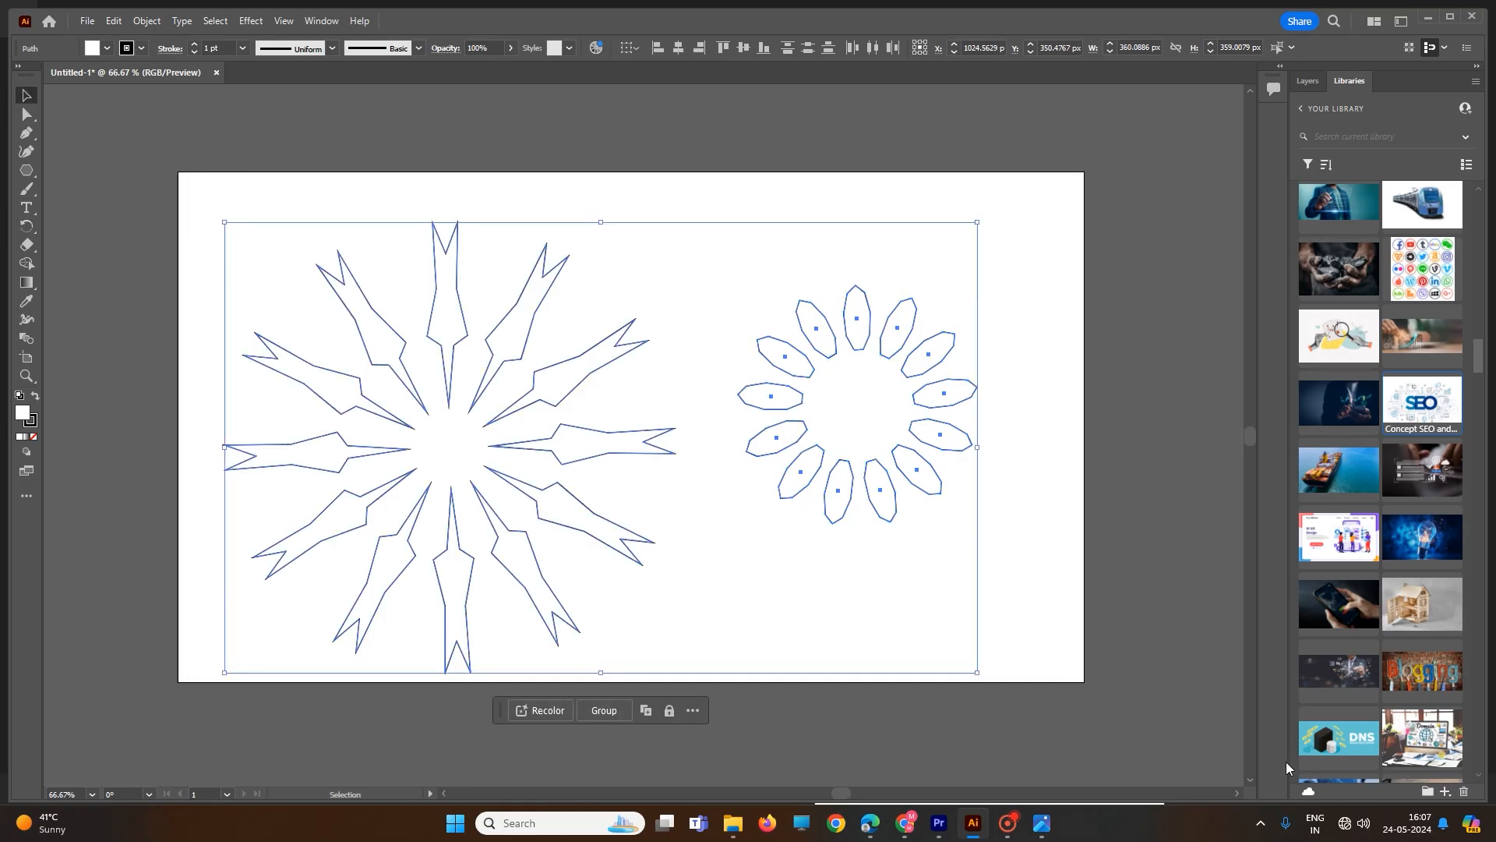
key("Delete")
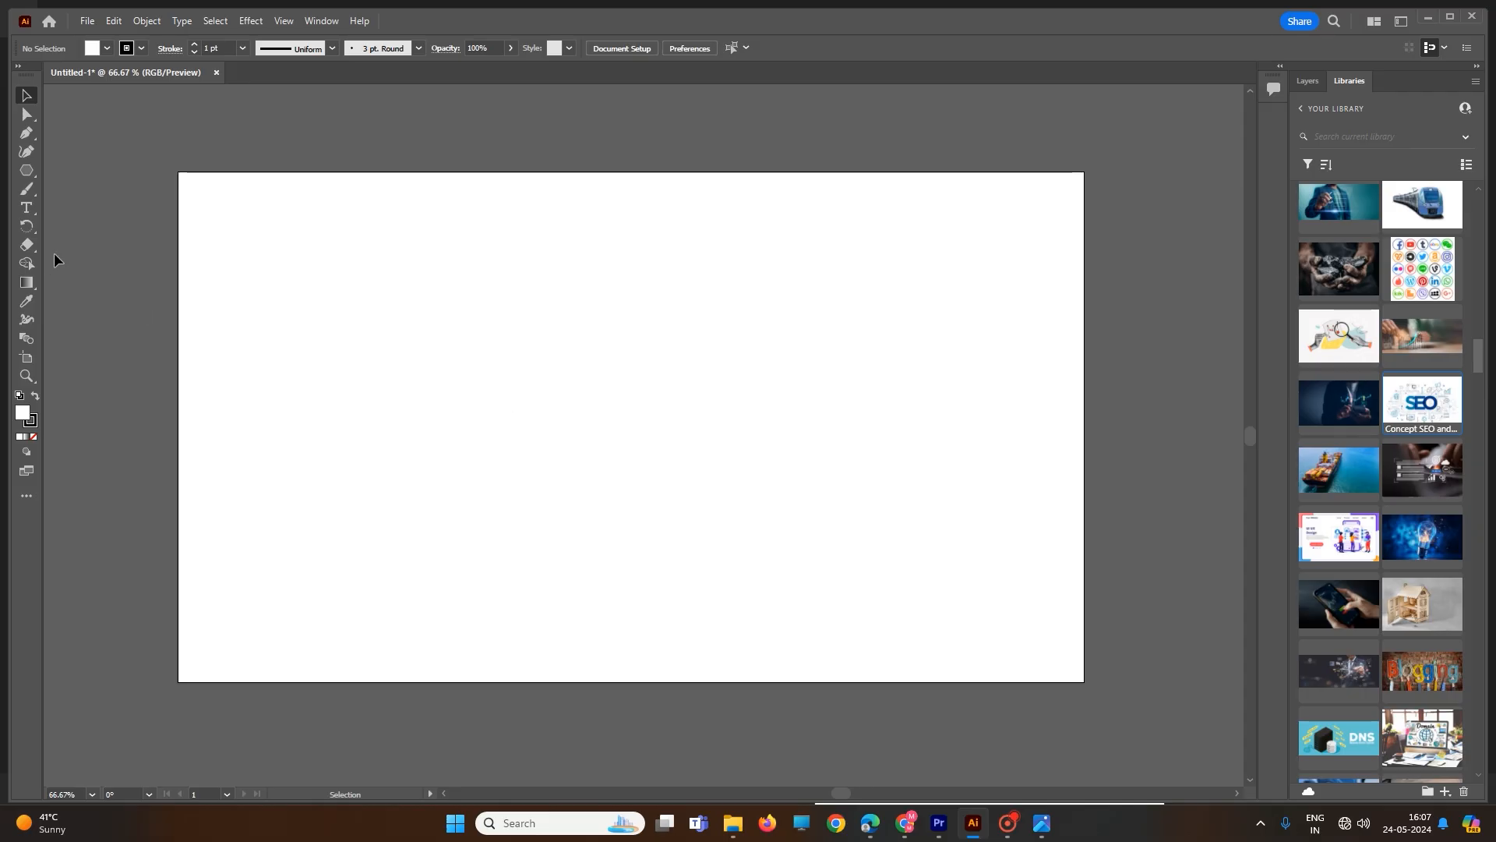
- Draw a narrow upright ellipse about 17 px wide and 119 px high in the upper middle of the artboard
left_click(30, 178)
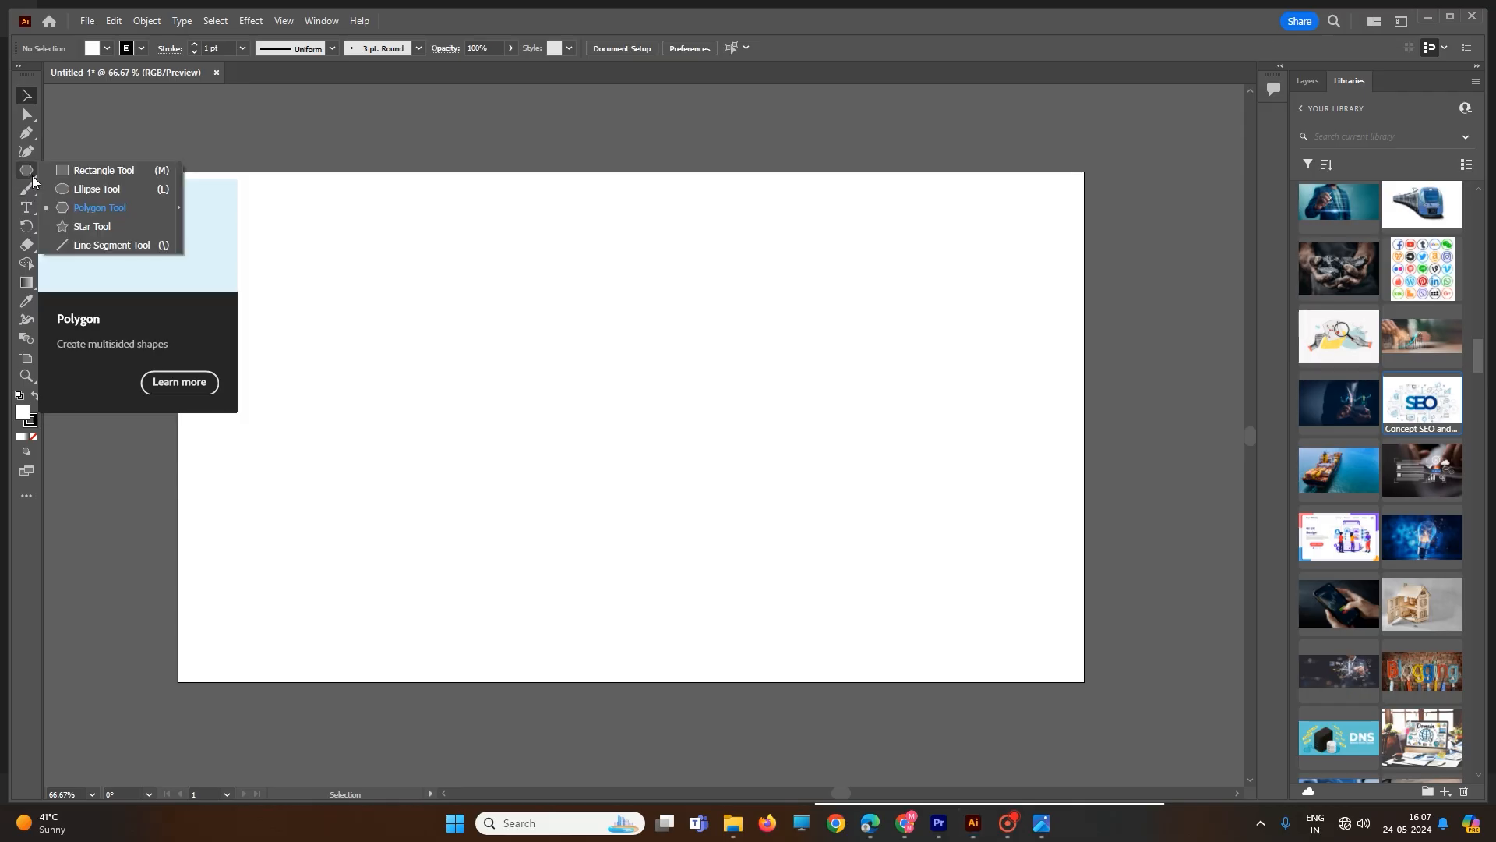
left_click(88, 192)
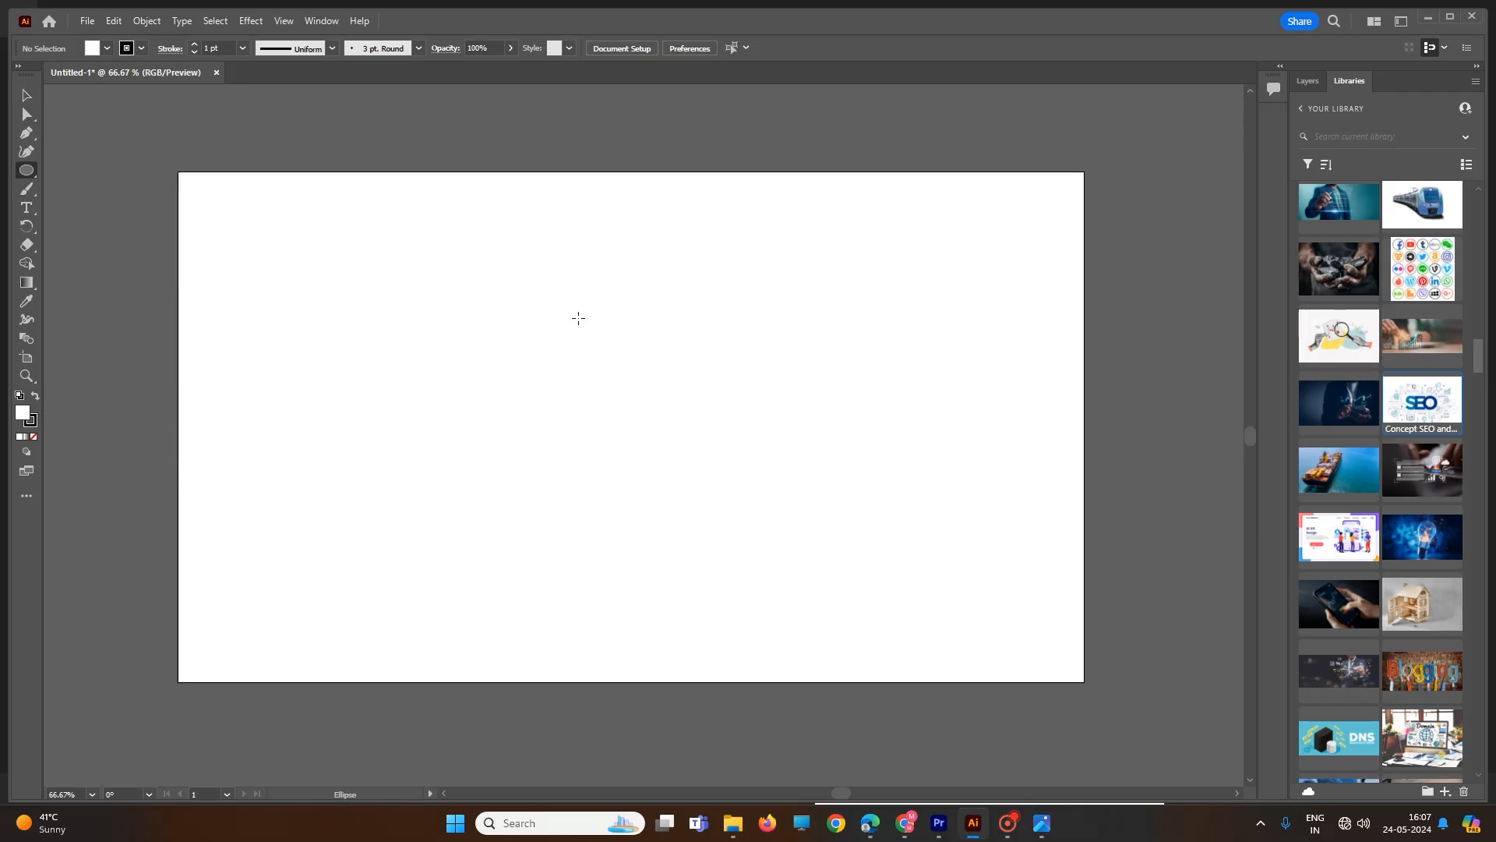
left_click_drag(568, 273, 579, 352)
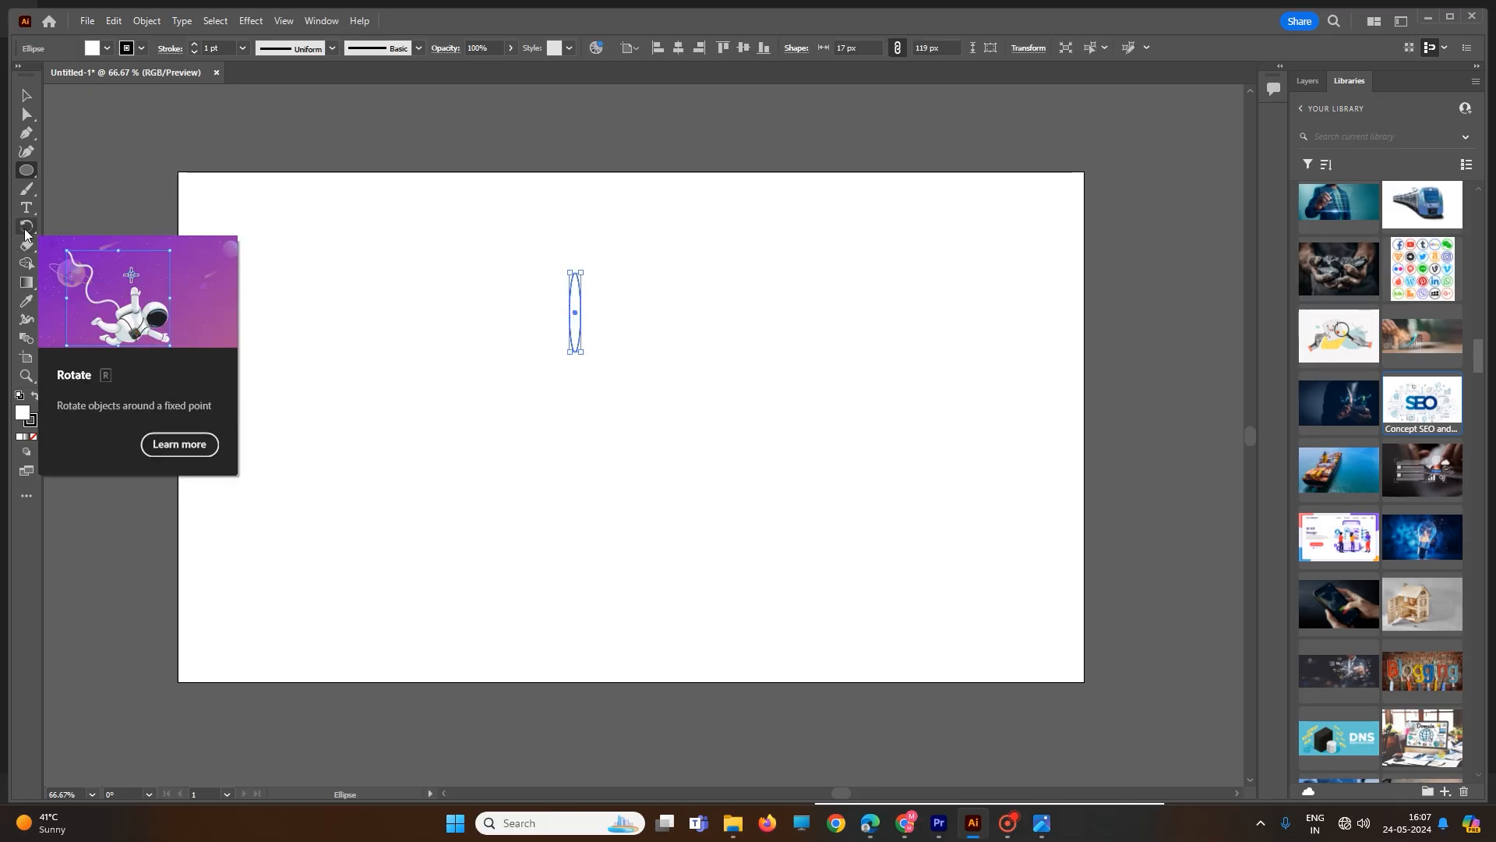
- Make a rotated copy of the ellipse around a point just below it, repeat the transform until fourteen form a ring, and deselect
left_click(25, 232)
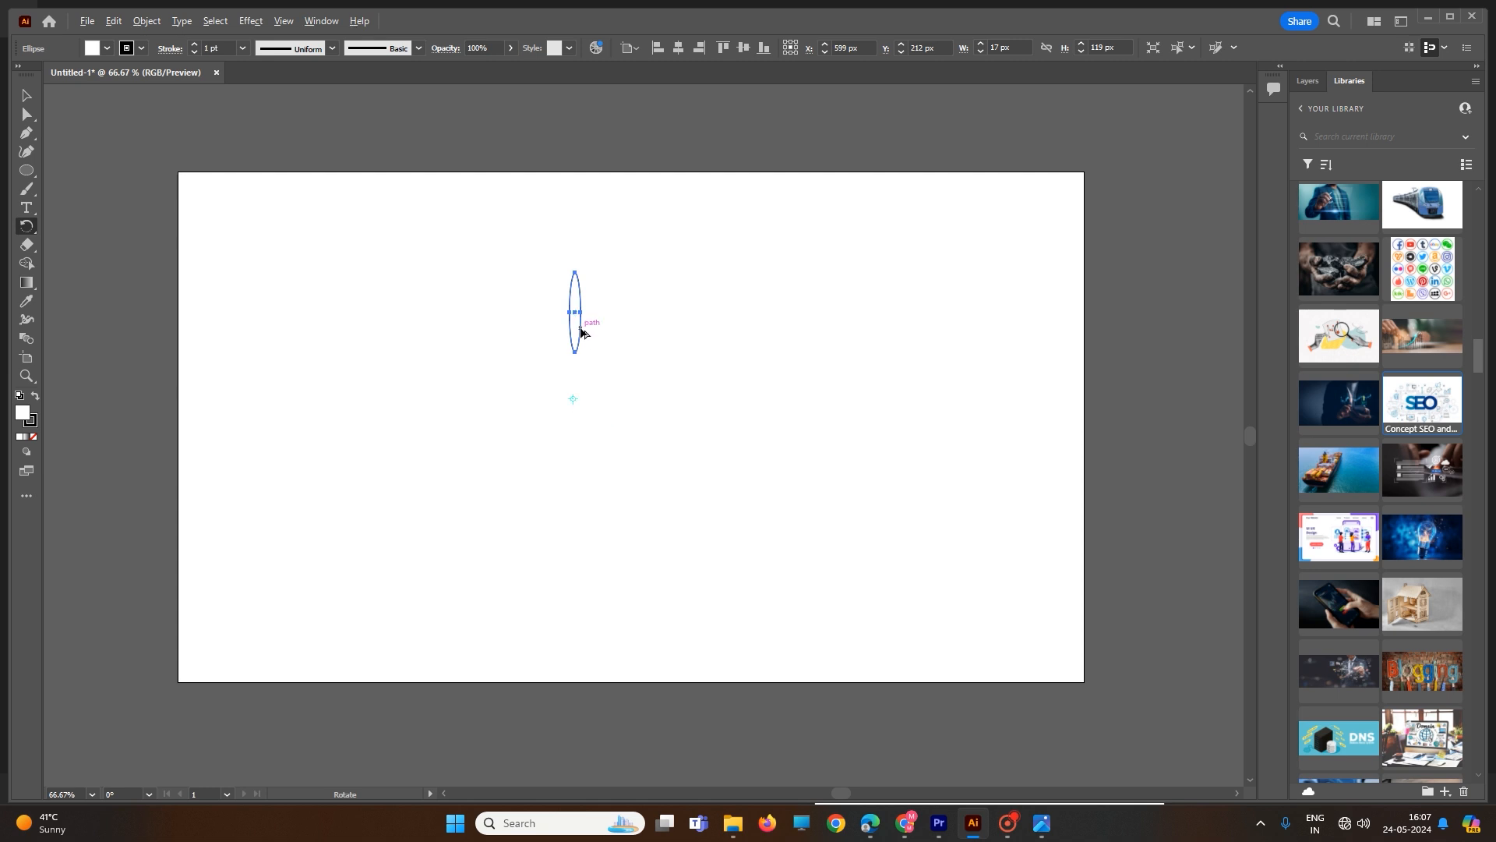
left_click_drag(583, 333, 603, 351)
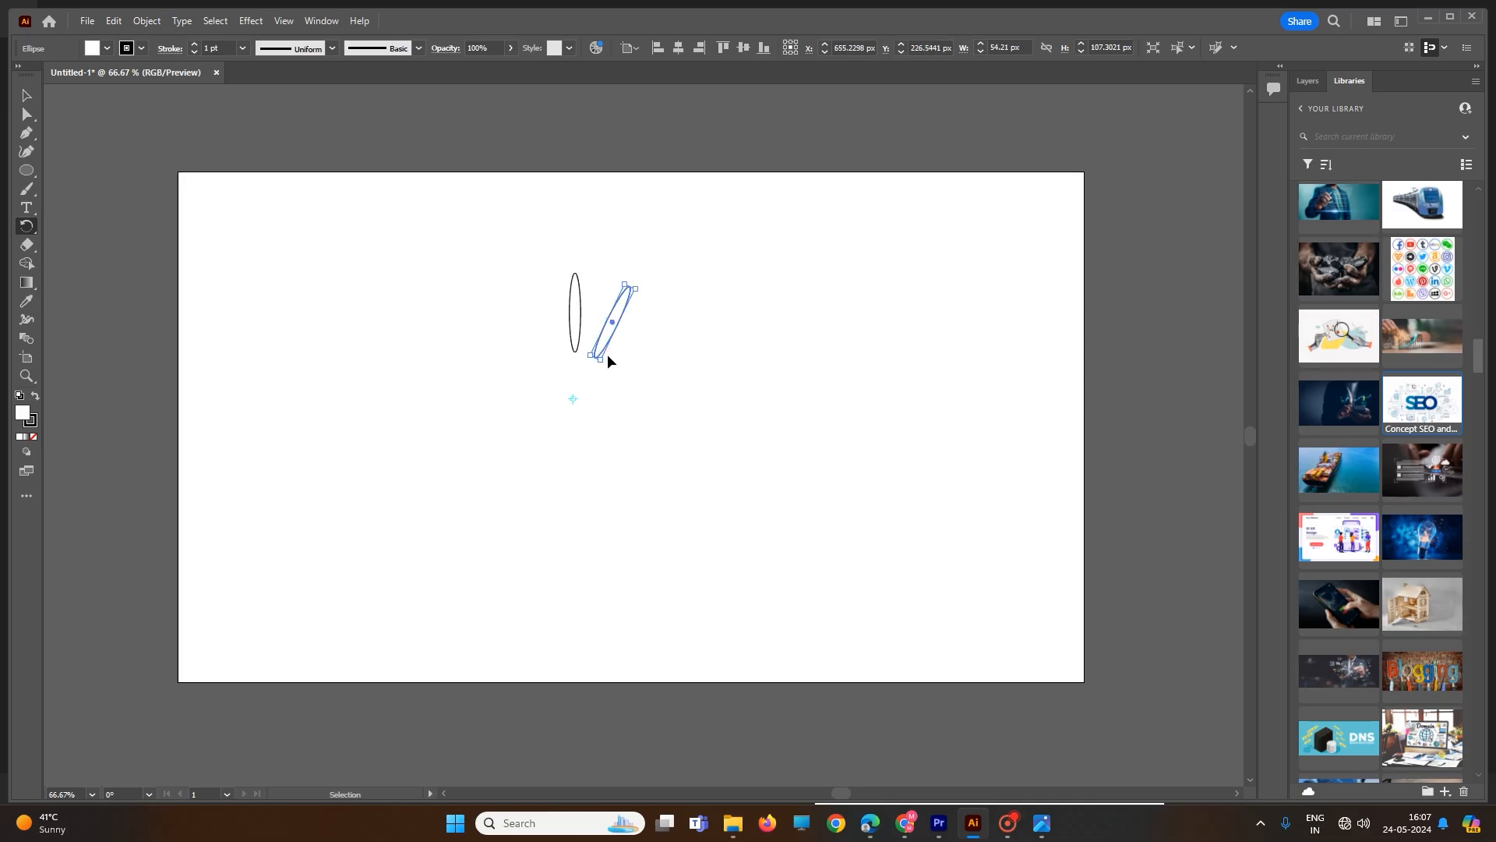
key("ctrl+d")
key("ctrl+d")
key("ctrl+d")
key("ctrl+d")
key("ctrl+d")
key("ctrl+d")
key("ctrl+d")
key("ctrl+d")
key("ctrl+d")
key("ctrl+d")
key("ctrl+d")
key("ctrl+d")
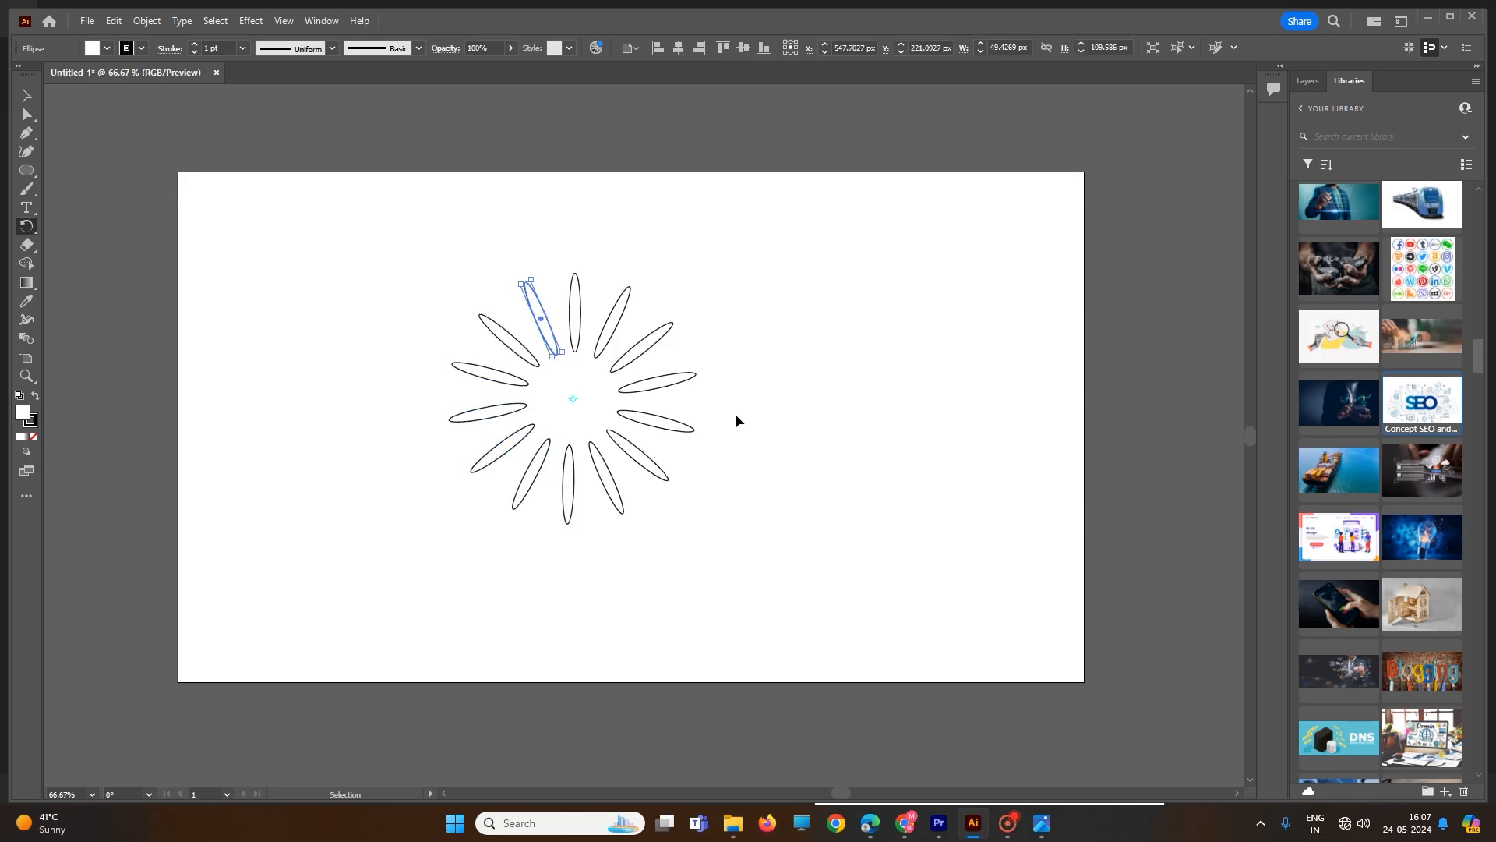
left_click(26, 95)
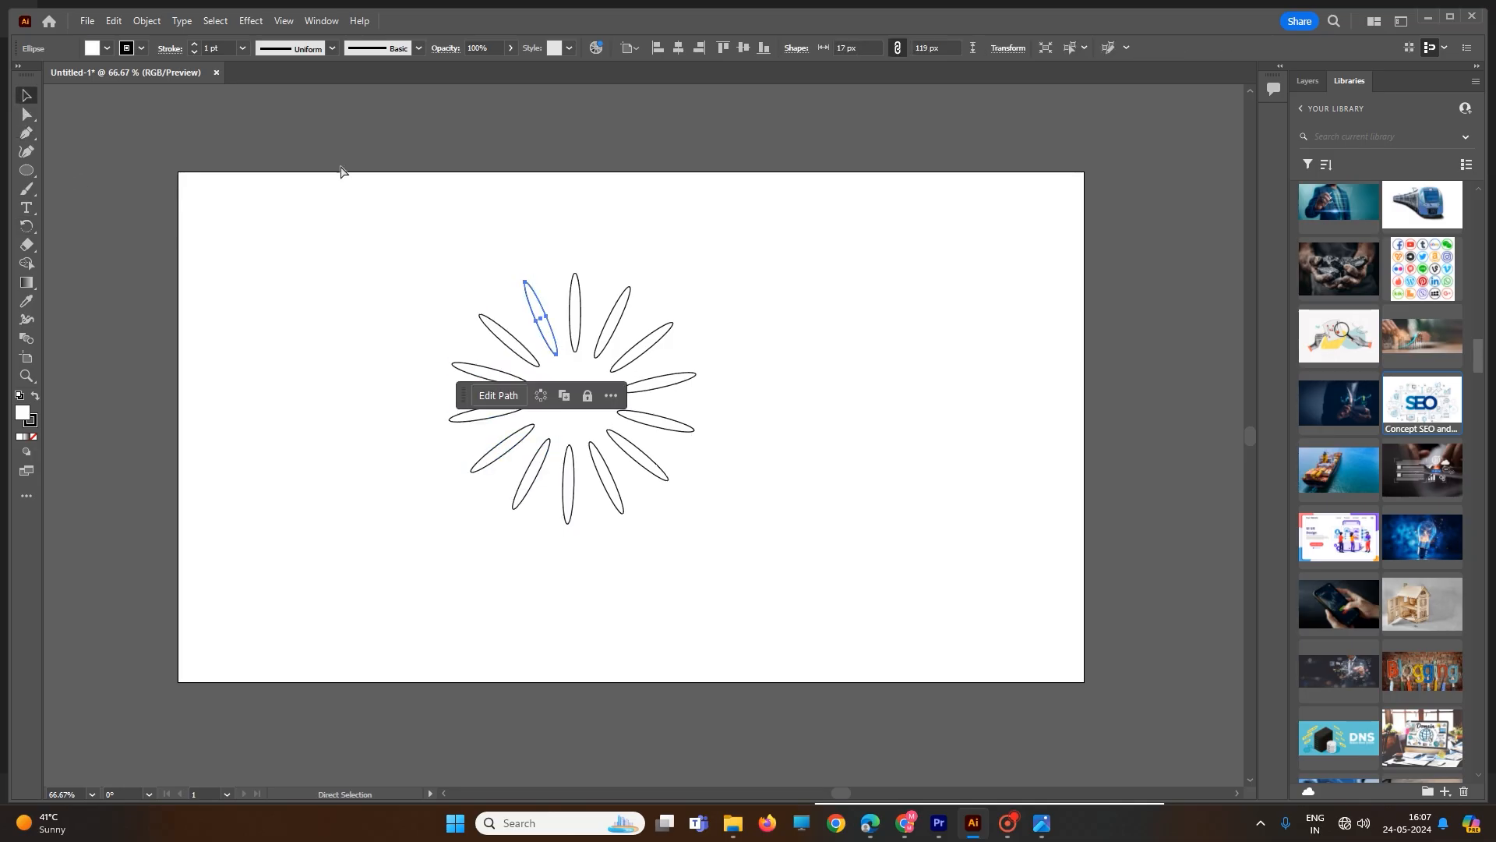
left_click(453, 249)
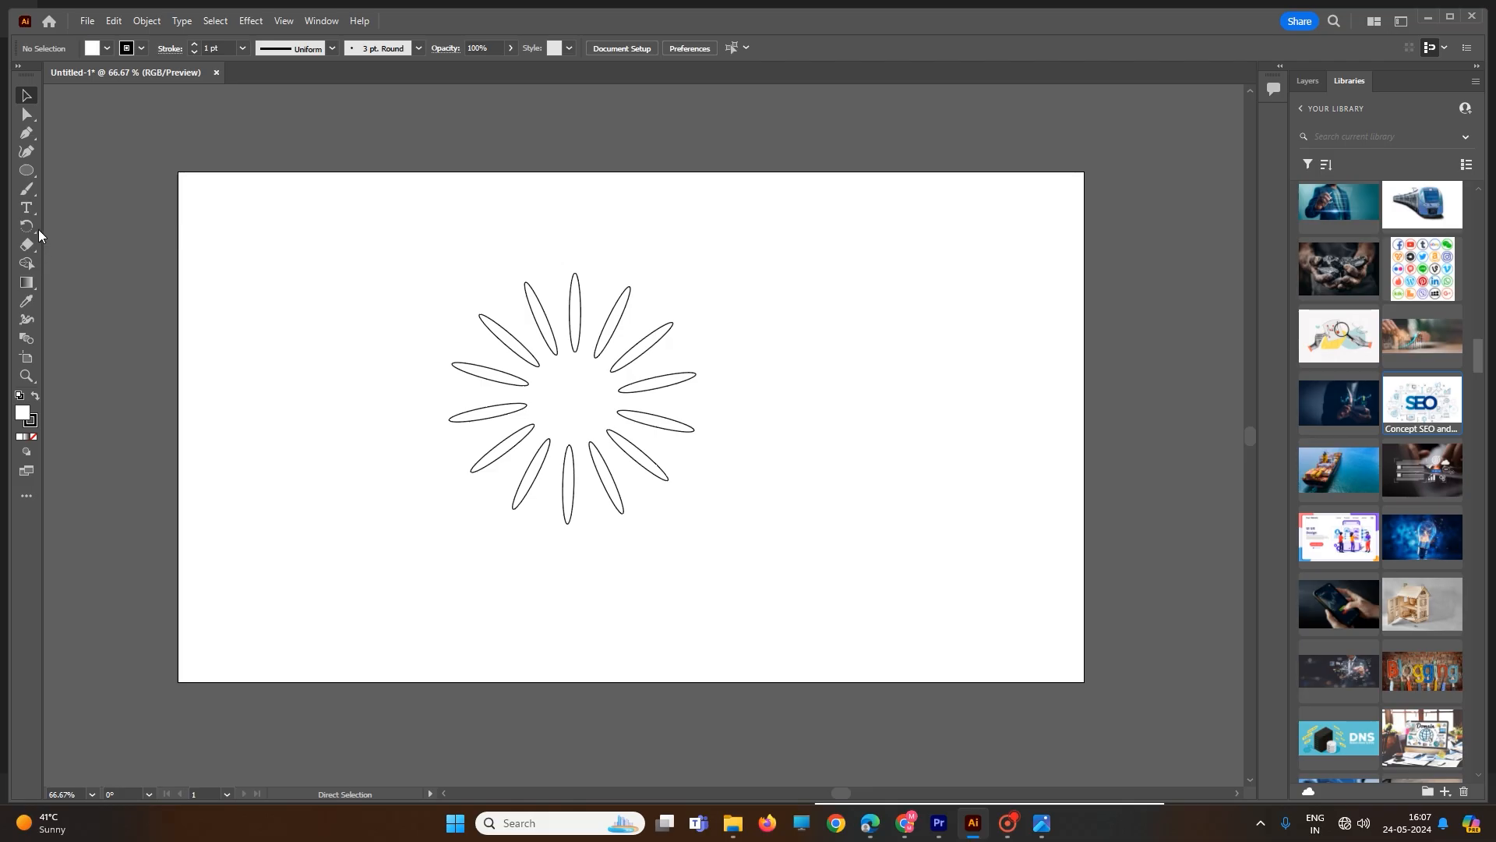
- Scale down one ellipse in the ring's upper-left part from its outer end with the Scale tool, to about 80 by 70 px overall
left_click(28, 228)
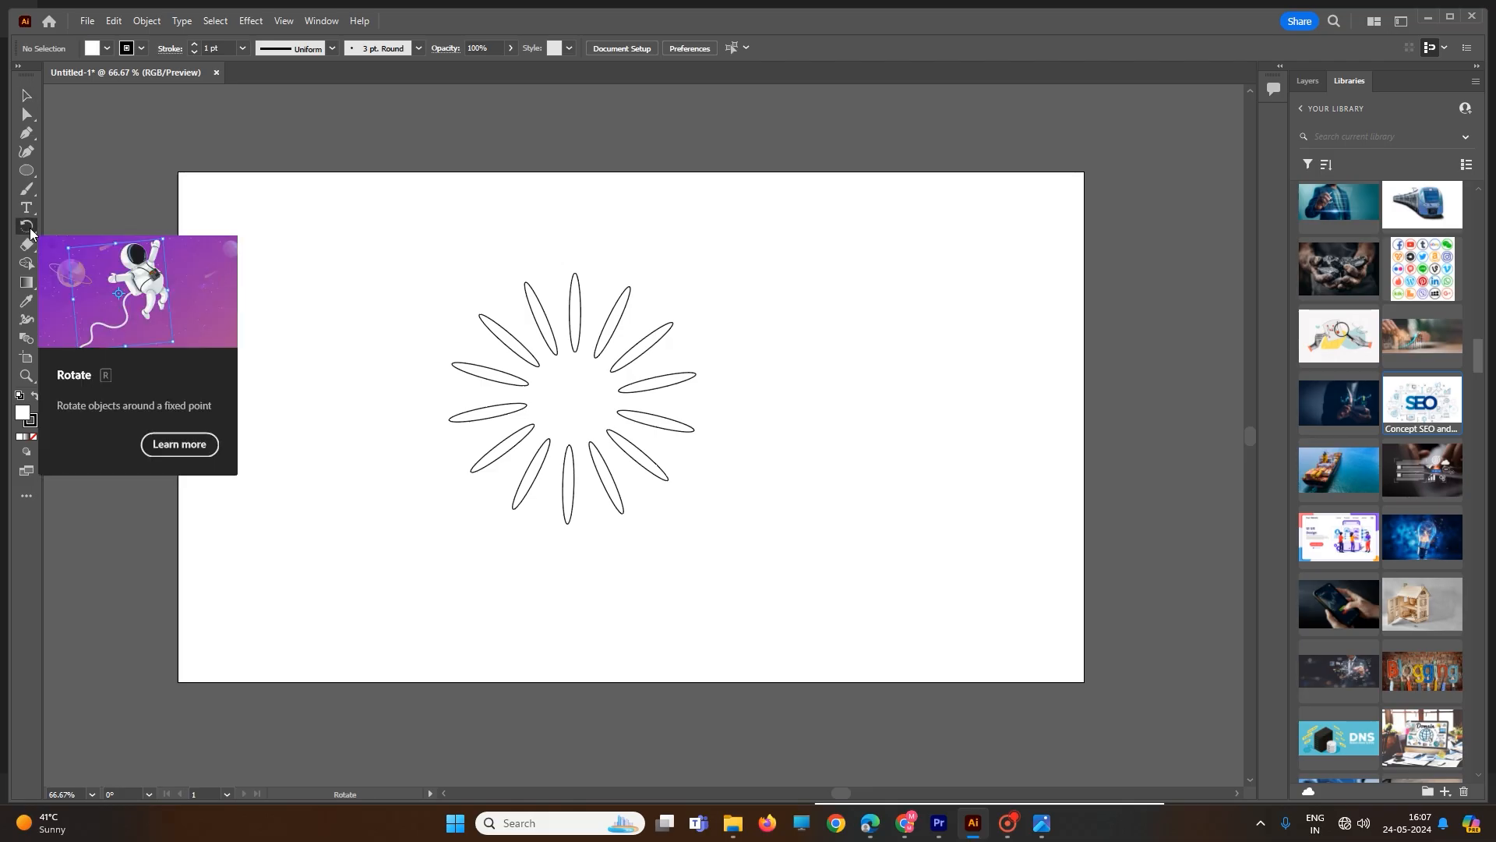
left_click(28, 228)
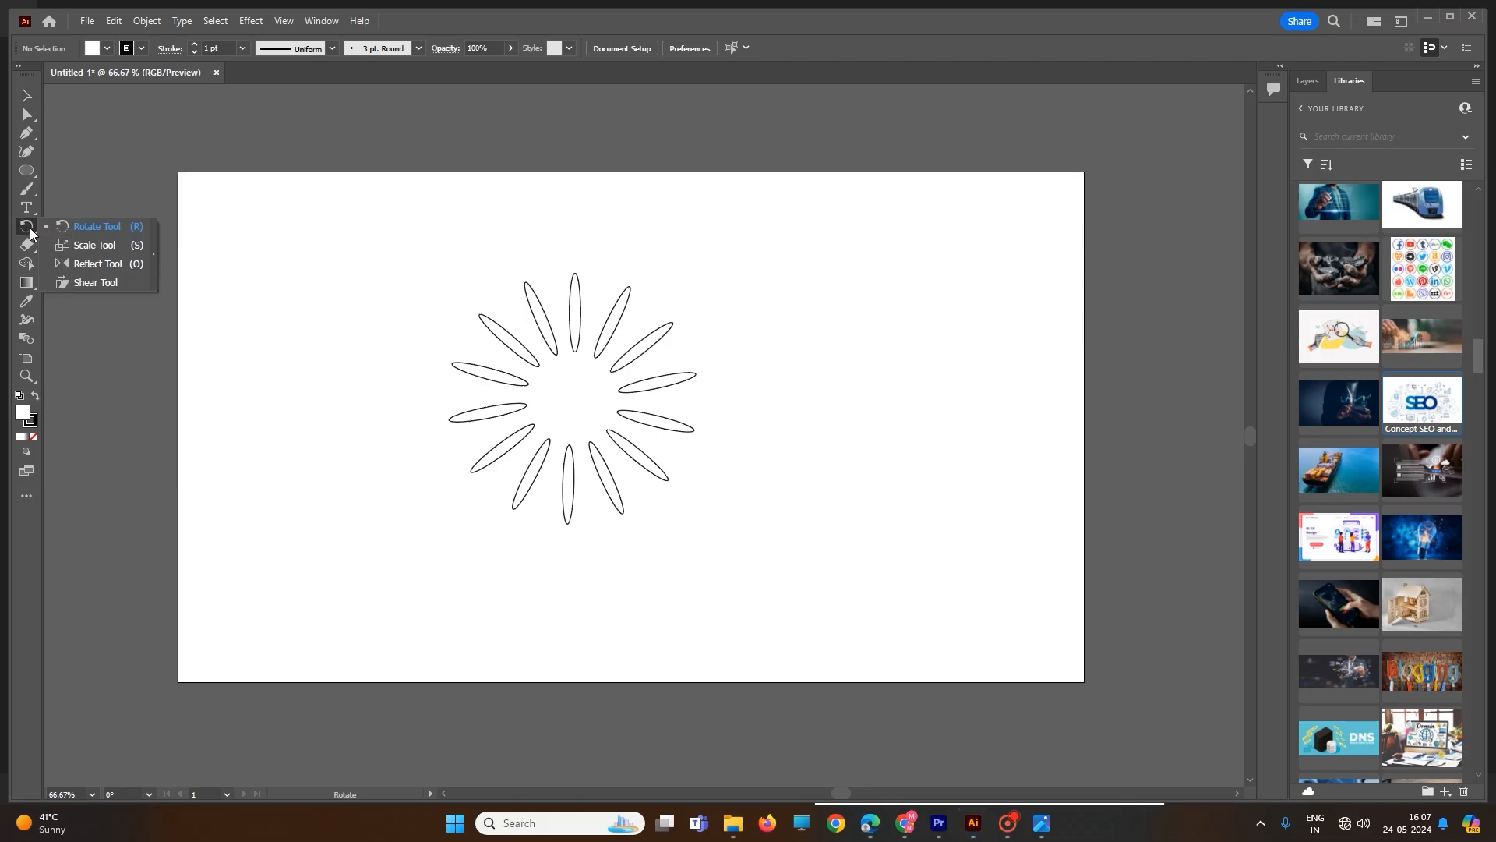
left_click(87, 246)
left_click(538, 364)
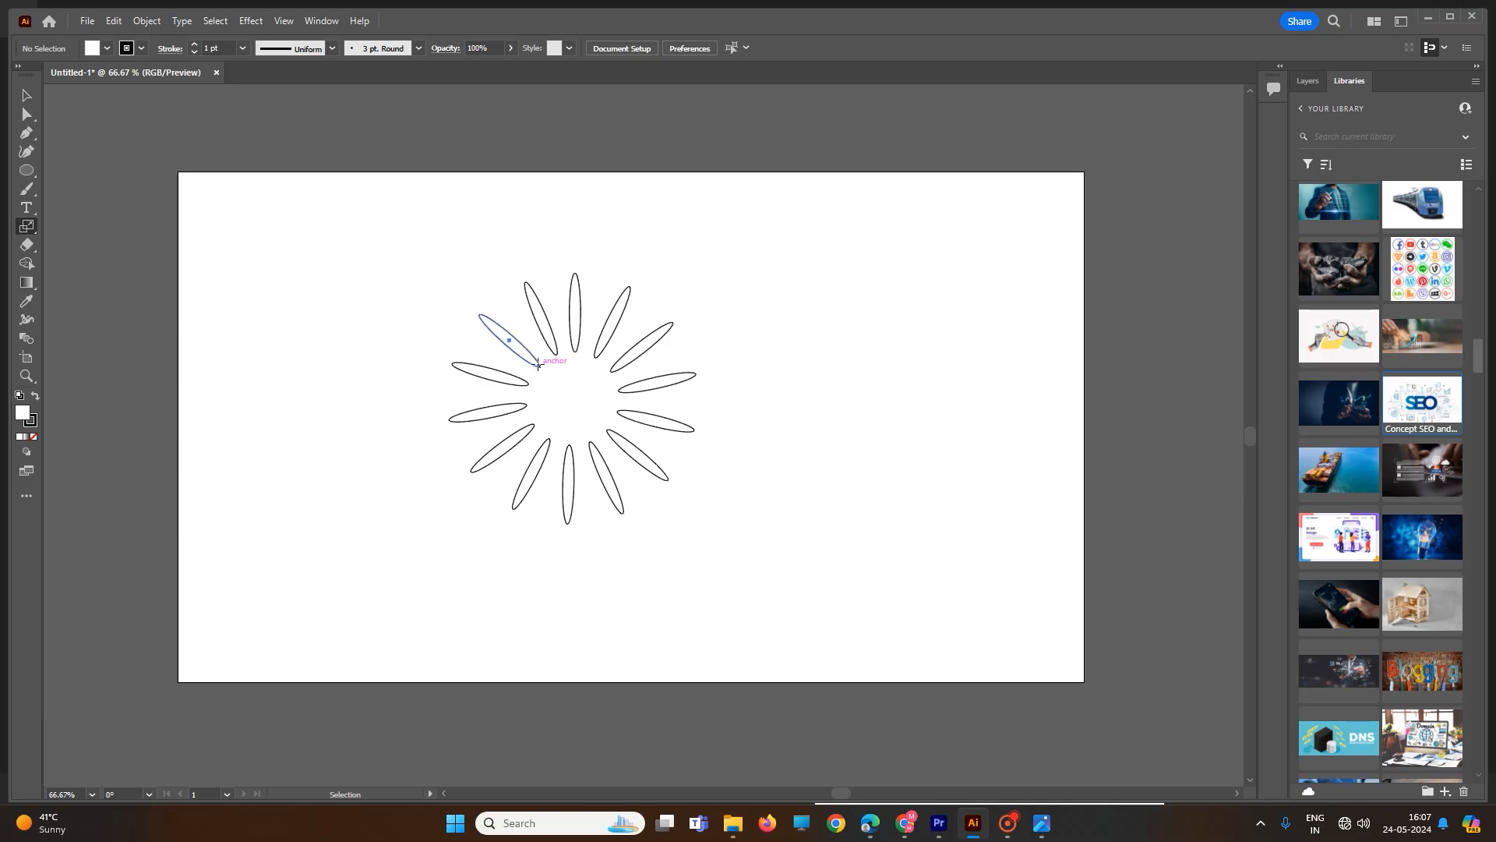
left_click_drag(535, 371, 510, 353)
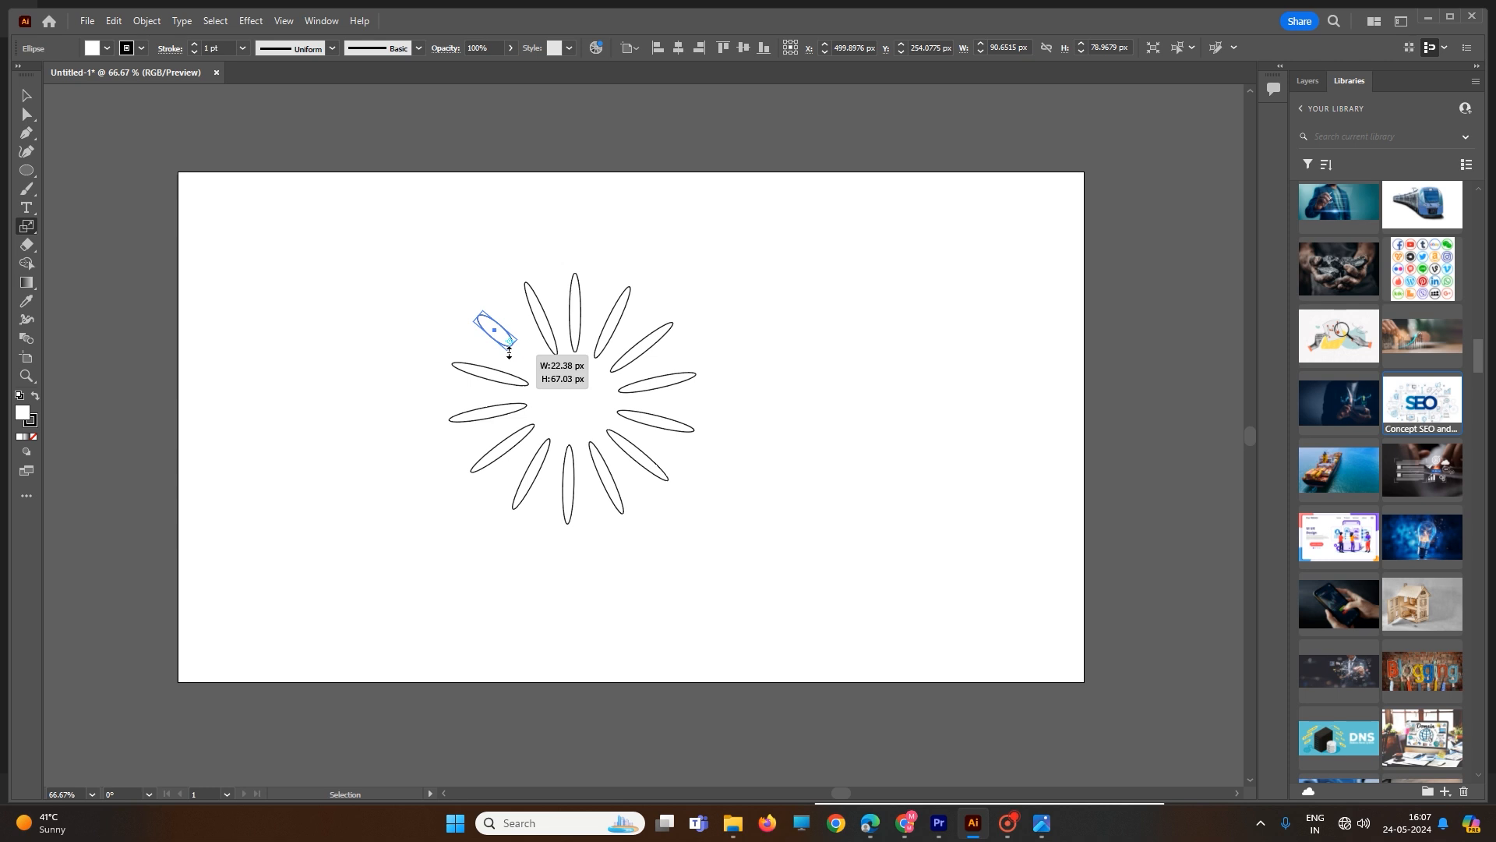
left_click_drag(509, 353, 531, 366)
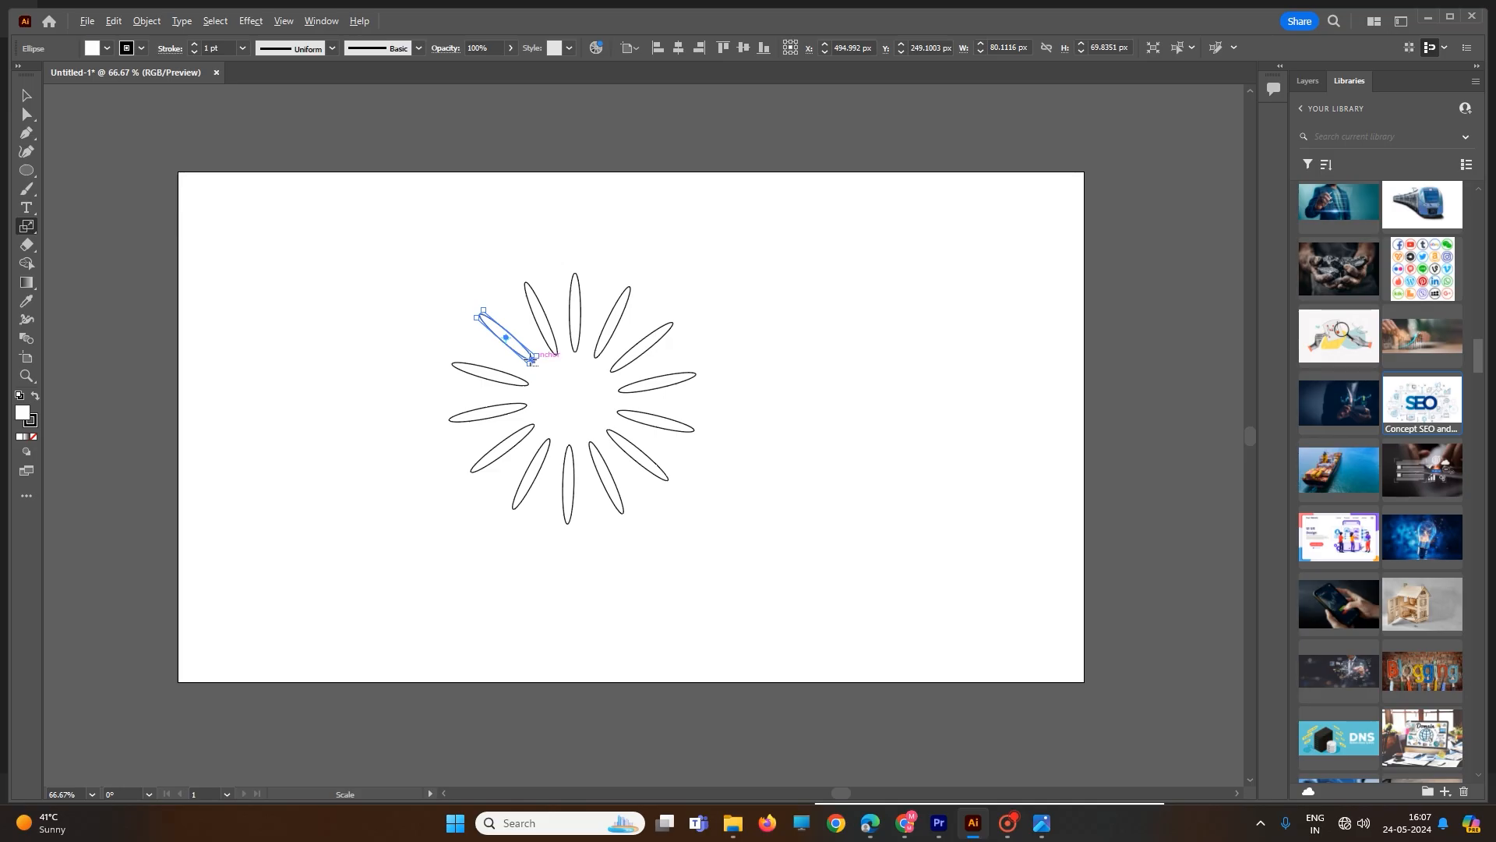
- Try to scale the shortened ellipse further and repeat the transform, and undo these changes
left_click_drag(530, 363, 514, 349)
key("ctrl+d")
key("ctrl+d")
key("ctrl+z")
key("ctrl+z")
key("ctrl+z")
key("ctrl+z")
key("ctrl+z")
left_click_drag(527, 348, 524, 346)
left_click(516, 346, "alt")
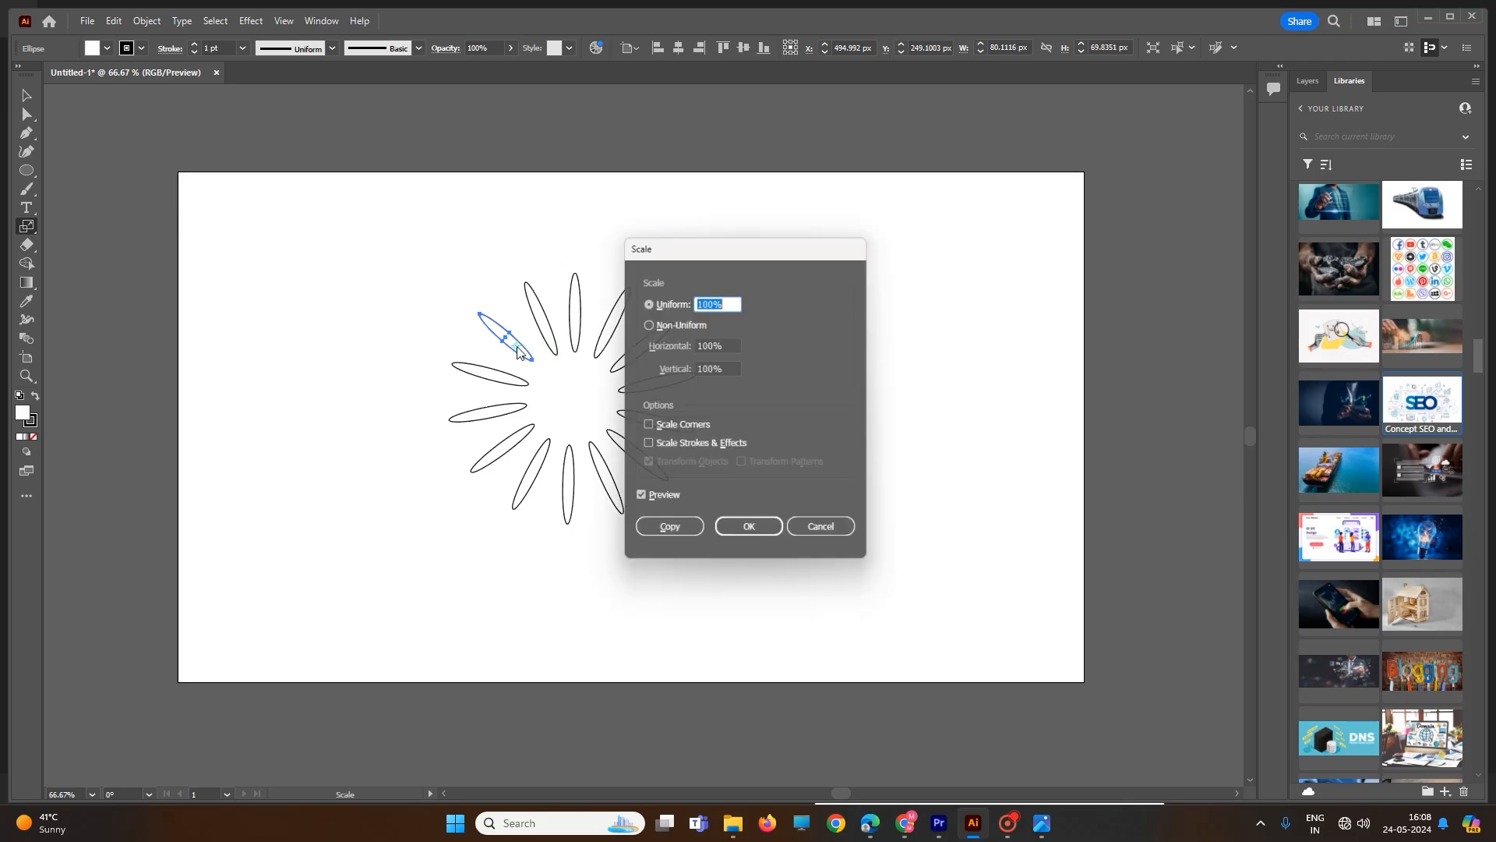
left_click(833, 536)
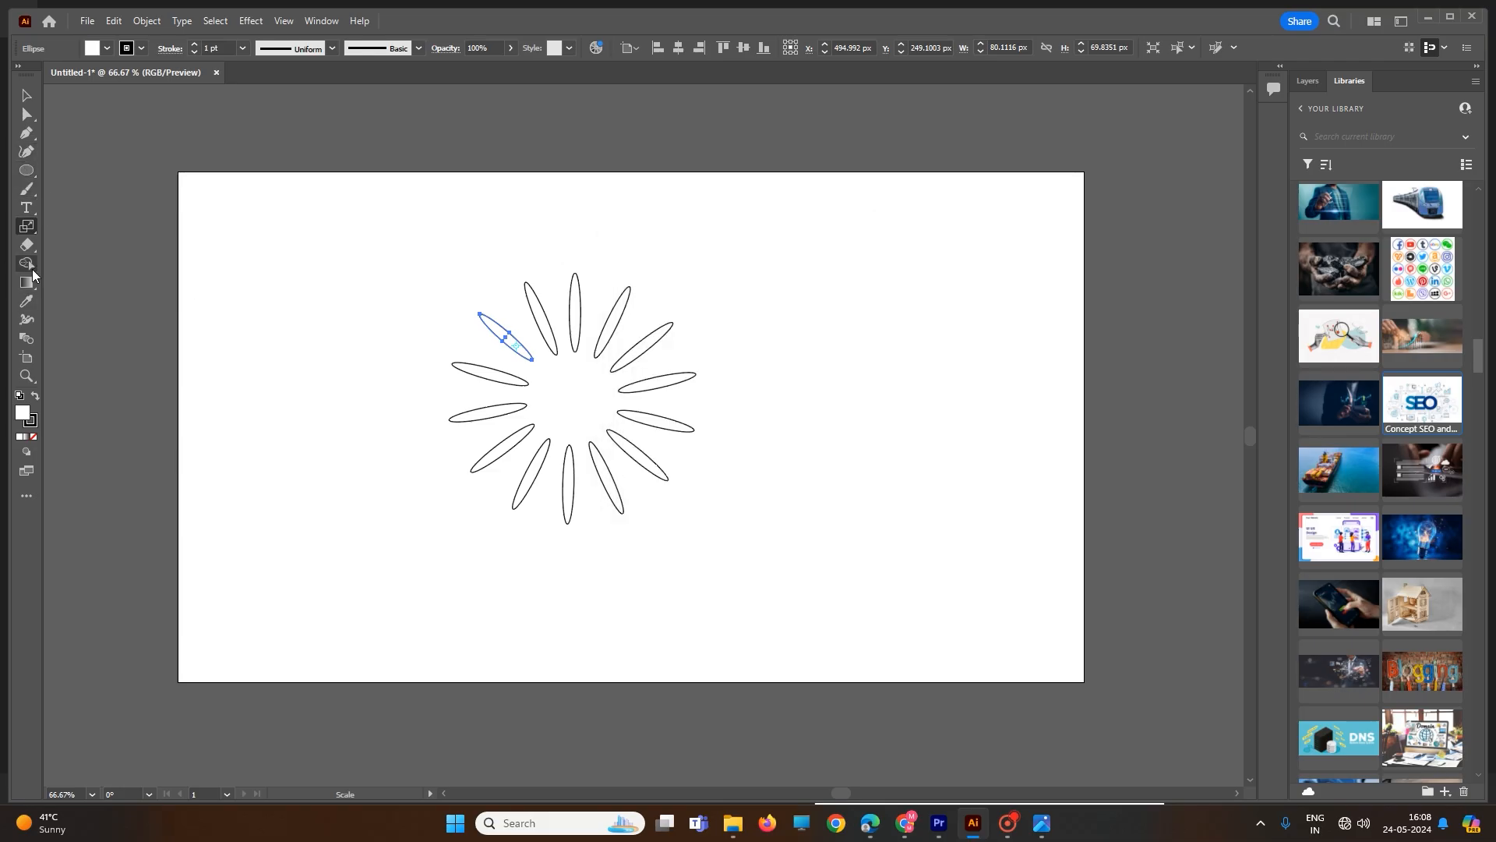
- Make a copy of the shortened ellipse rotated by -25.91° around a point just below its inner end, using the Rotate options
left_click(28, 229)
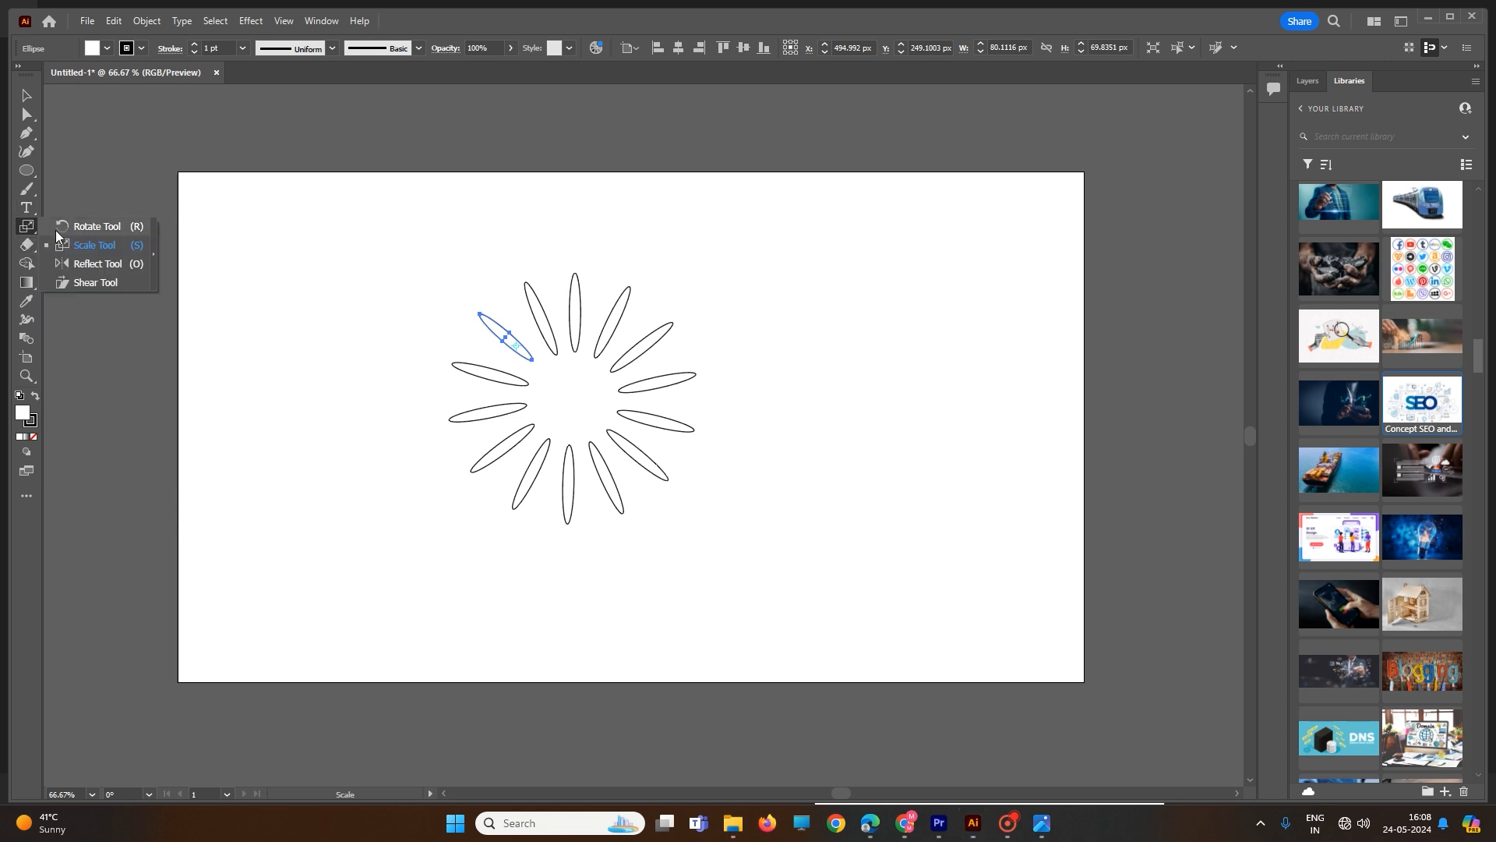
left_click(89, 227)
scroll(501, 347, "up", 1)
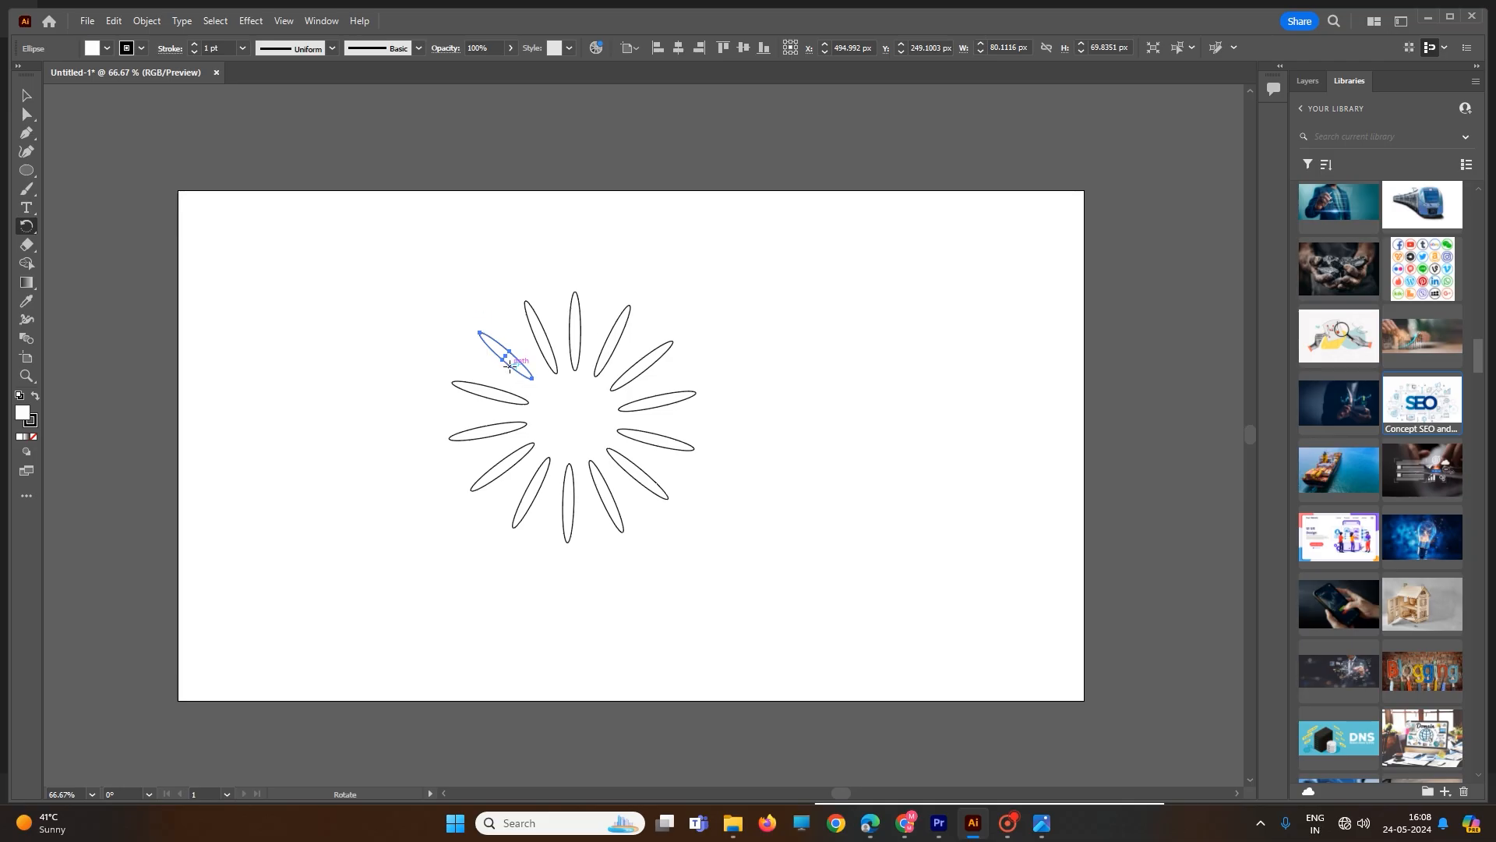
left_click(541, 392, "alt")
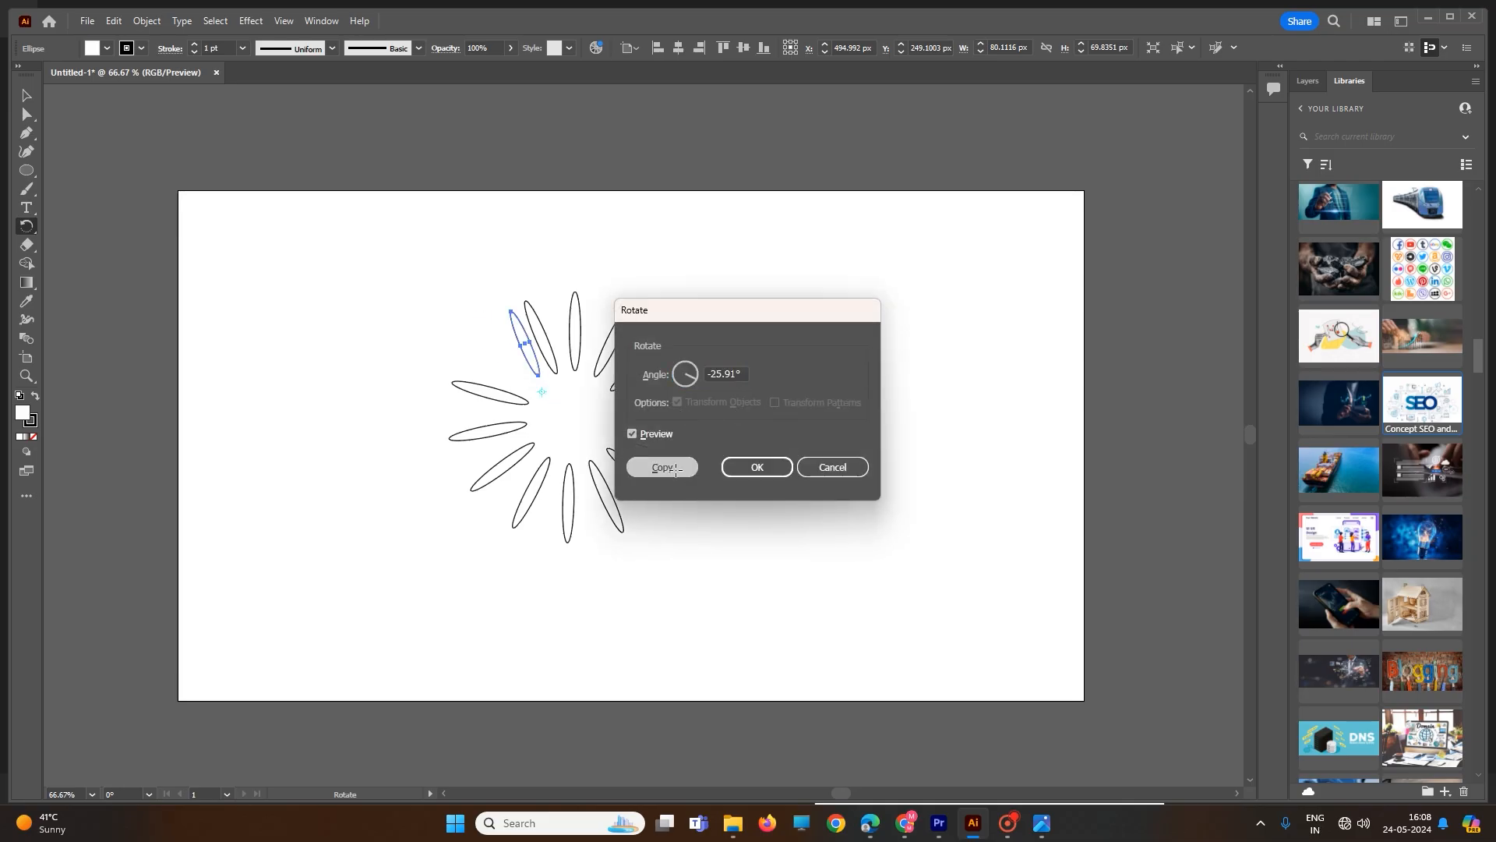
left_click(756, 467)
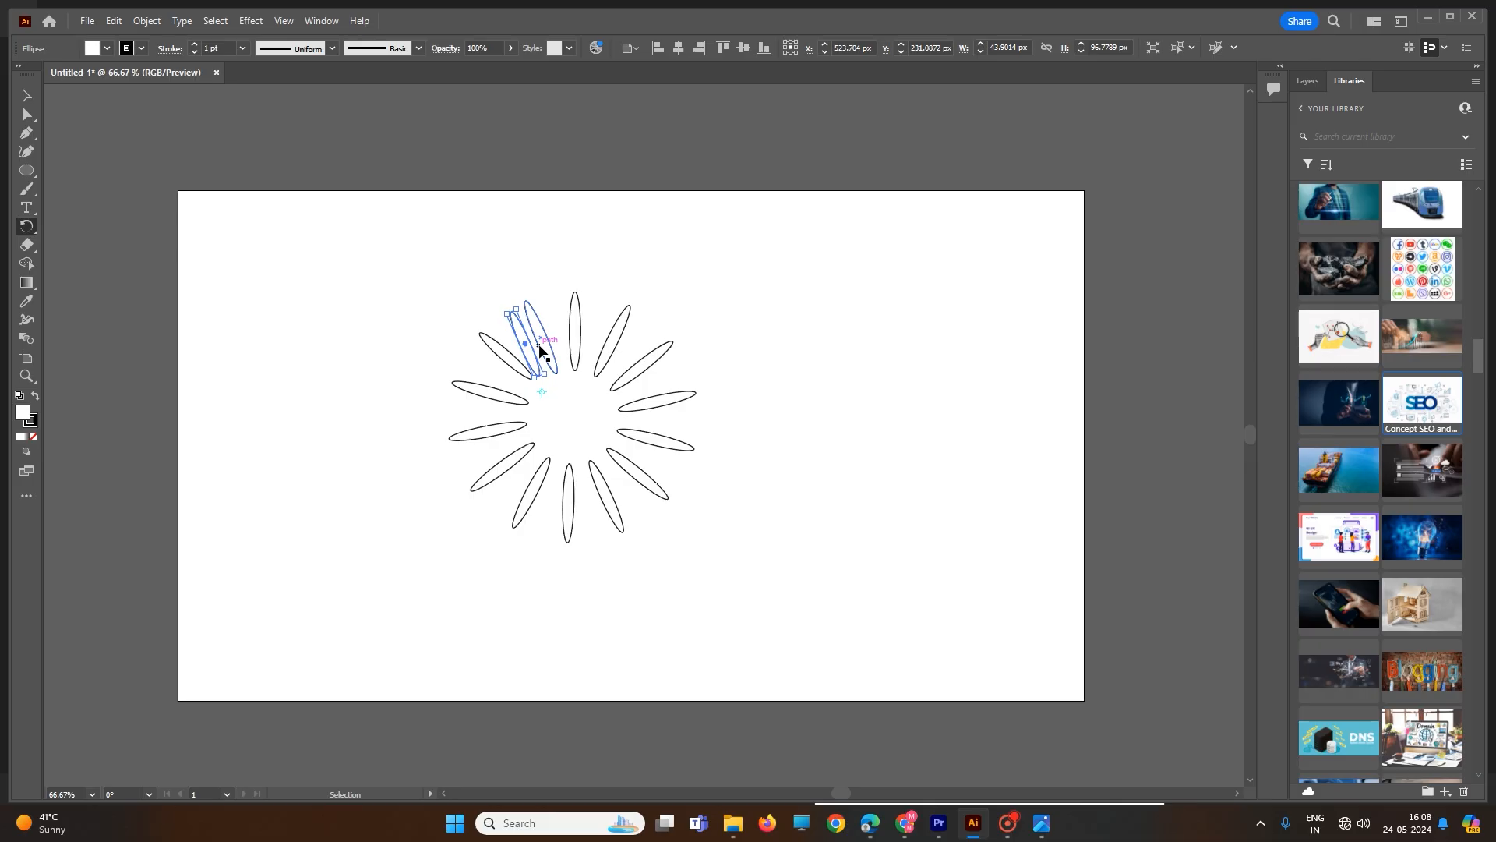
- Repeat the rotated copy of the shortened ellipse fourteen times around the same point to form a smaller overlapping ring of petals
key("ctrl+d")
key("ctrl+d")
key("ctrl+d")
key("ctrl+d")
key("ctrl+d")
key("ctrl+d")
key("ctrl+d")
key("ctrl+d")
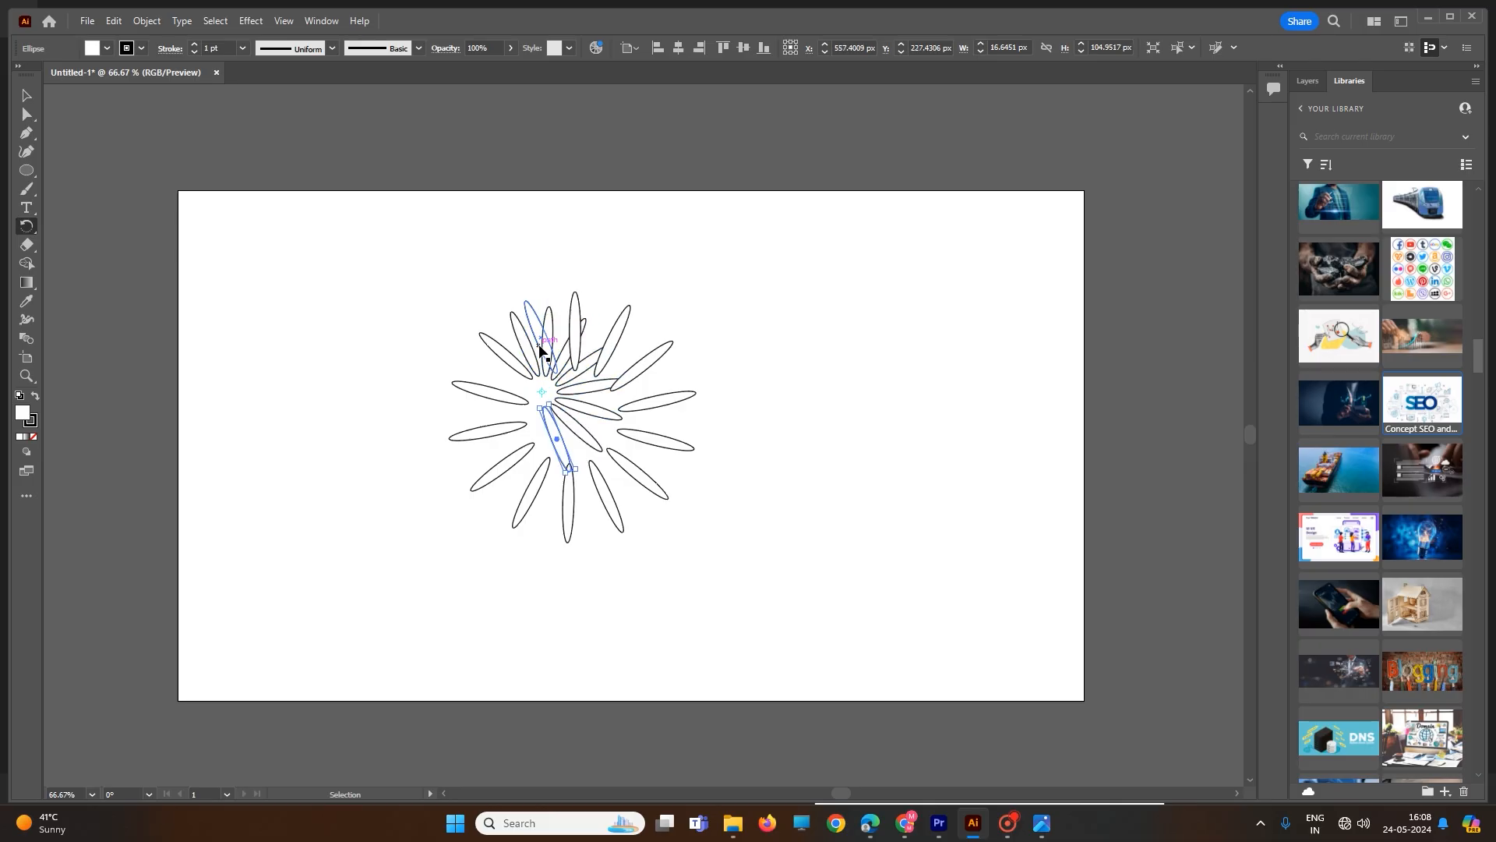
key("ctrl+d")
key("ctrl+d")
key("ctrl+d")
key("ctrl+d")
key("ctrl+d")
key("ctrl+d")
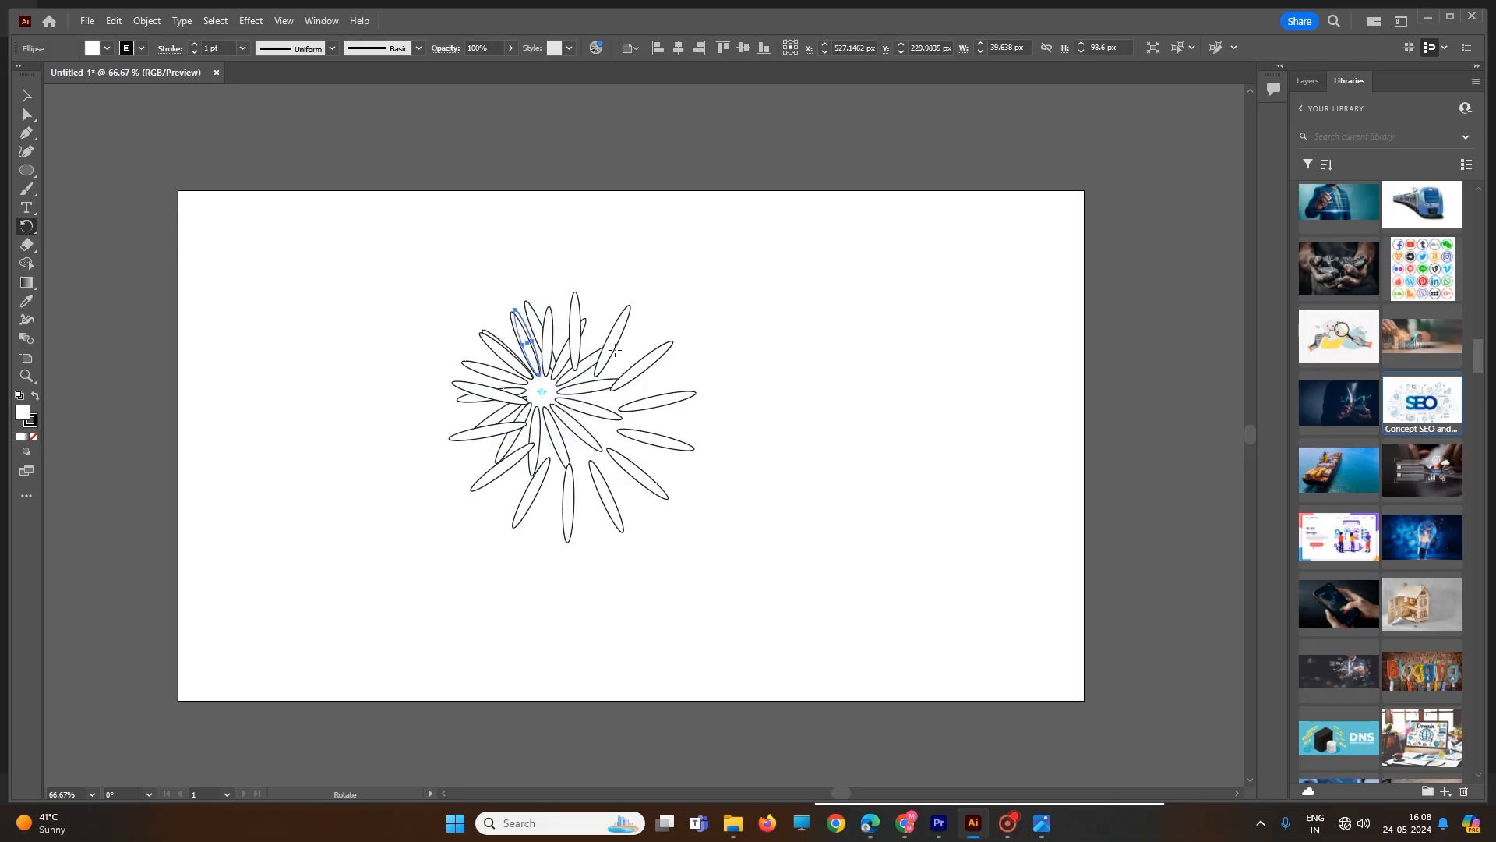
- Select the single petal on the right side of the flower and display the document's layers
left_click(26, 95)
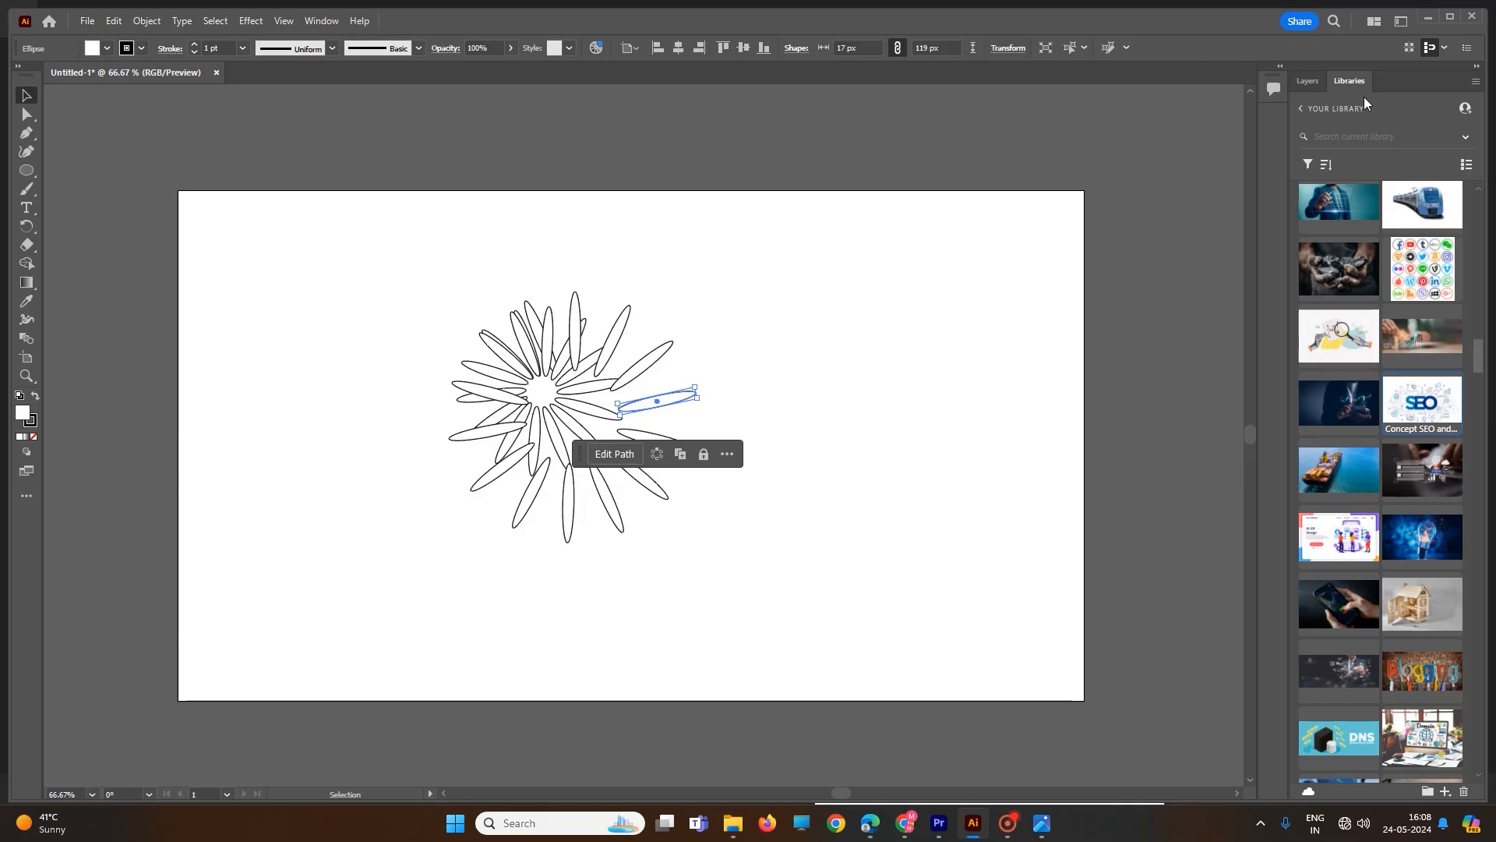
left_click(1304, 81)
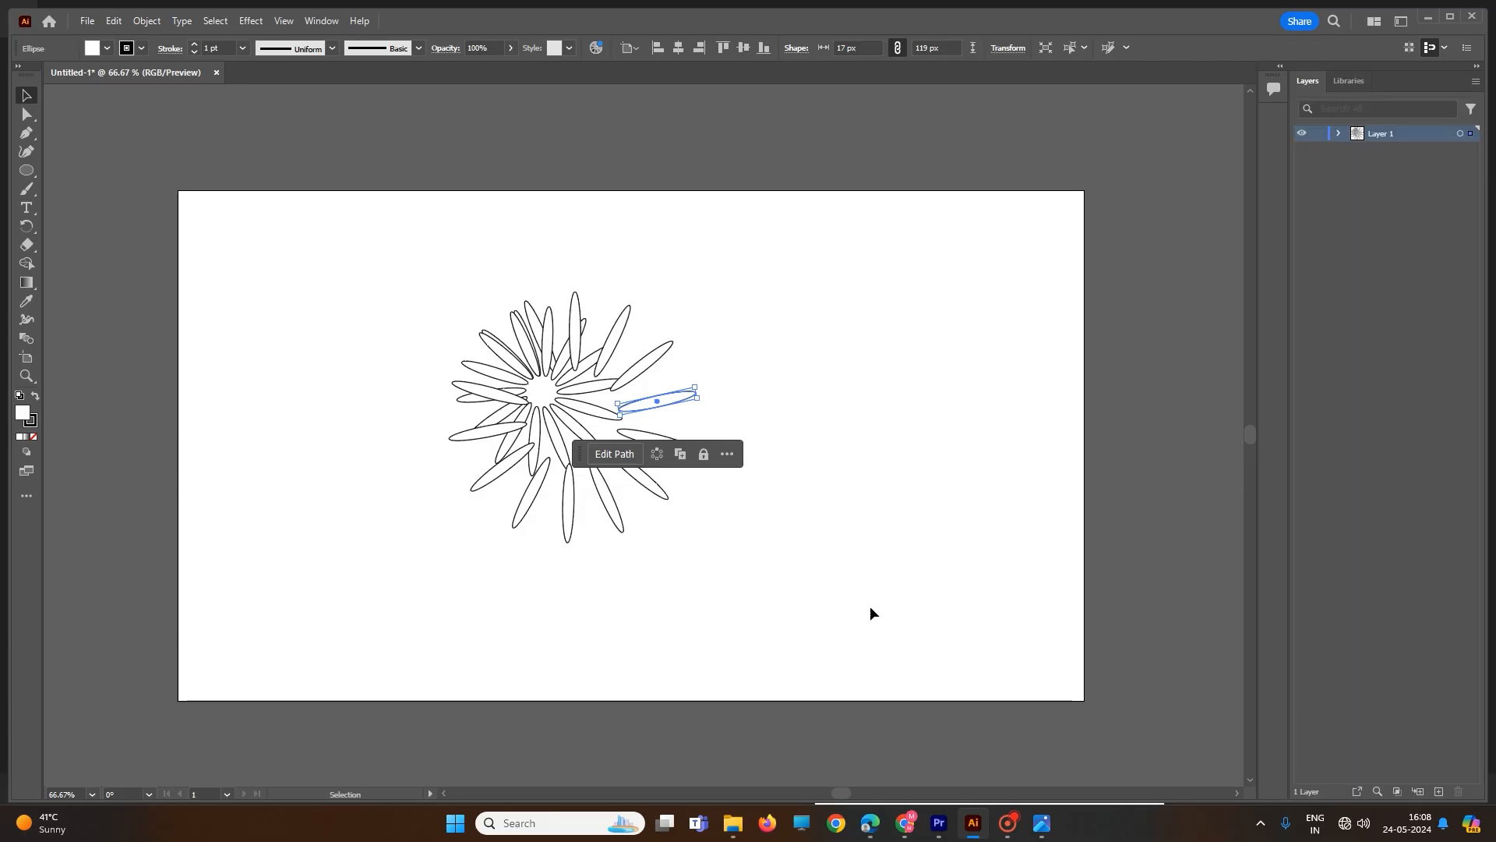
left_click(1008, 823)
left_click(914, 787)
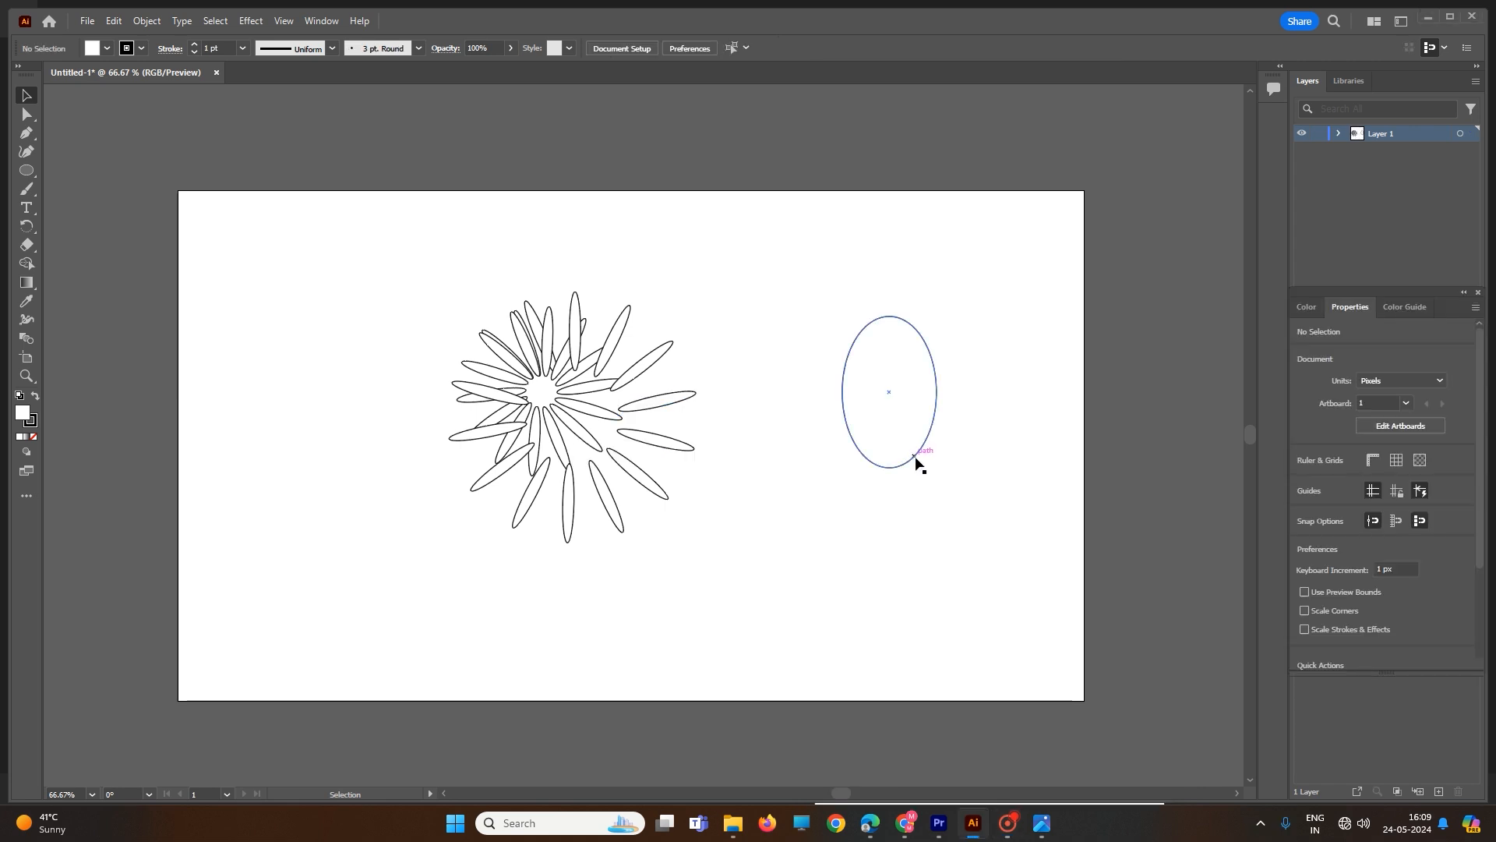
- Examine the properties of the large upright ellipse and, with nothing selected, the units available for the document
left_click(932, 427)
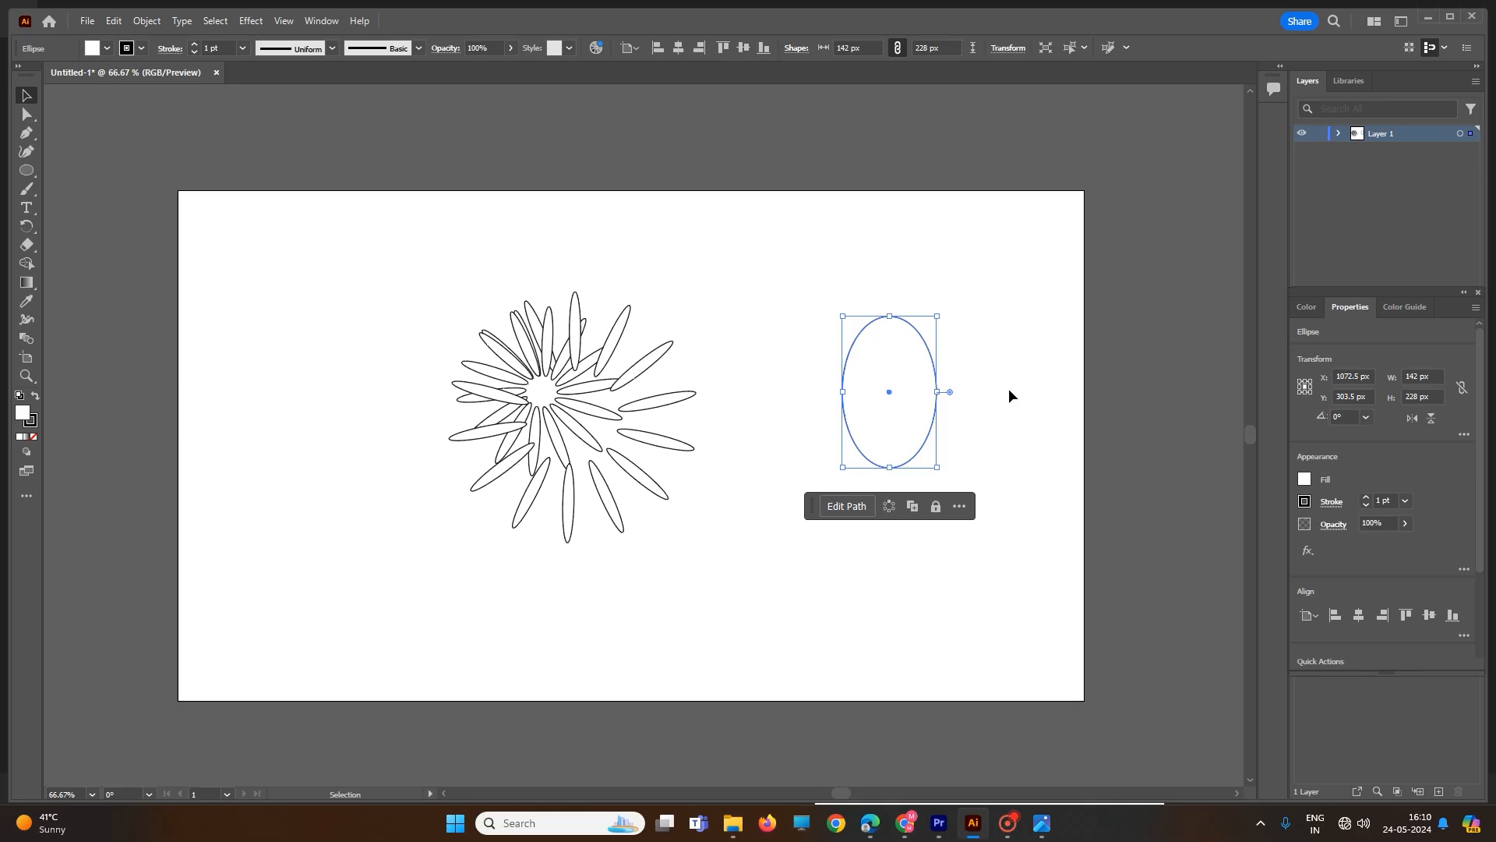
left_click(1014, 408)
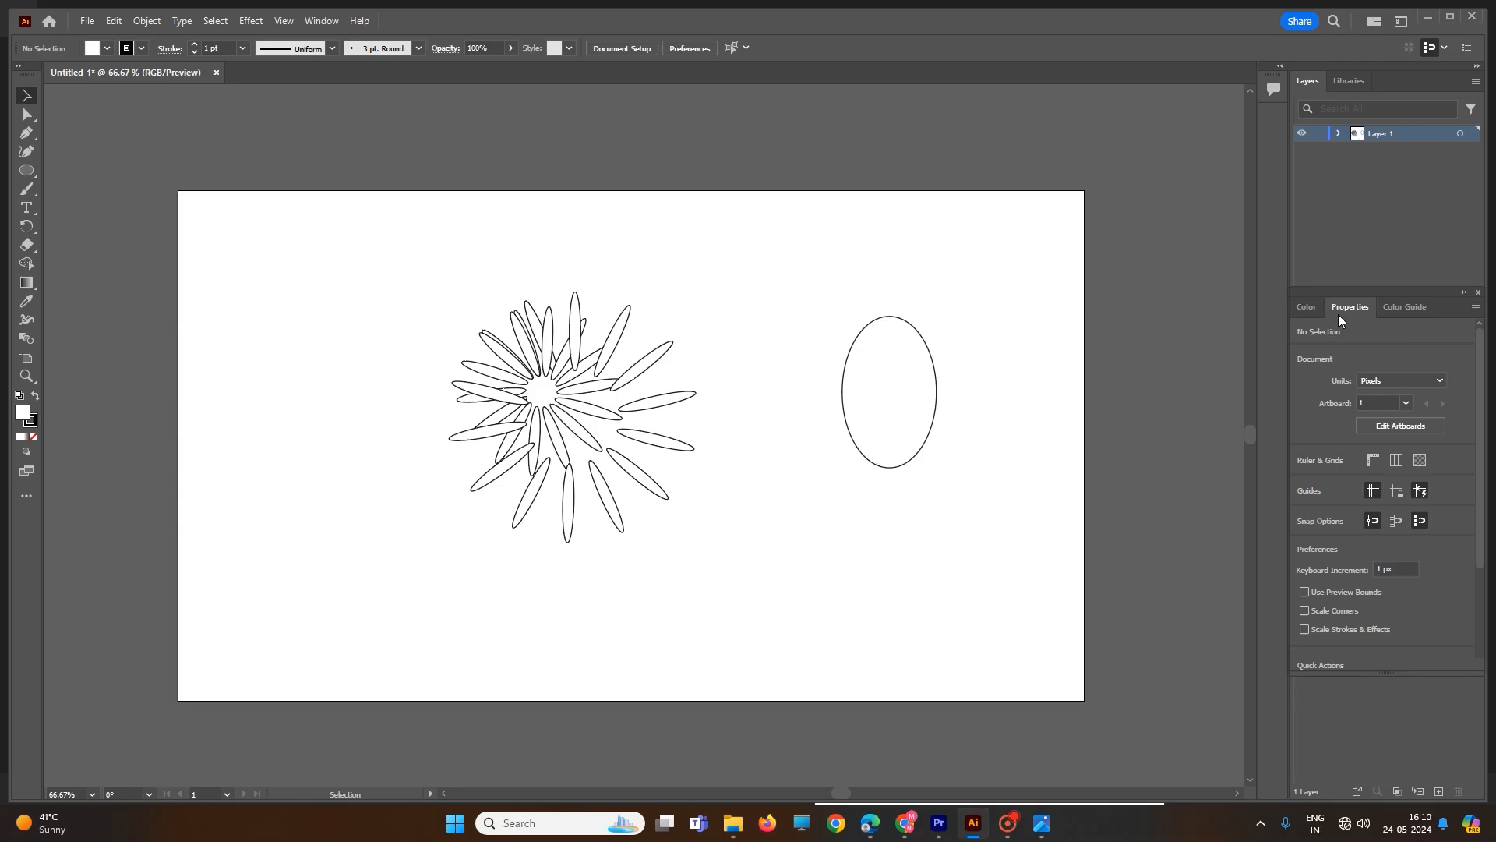
left_click(934, 421)
left_click(1045, 399)
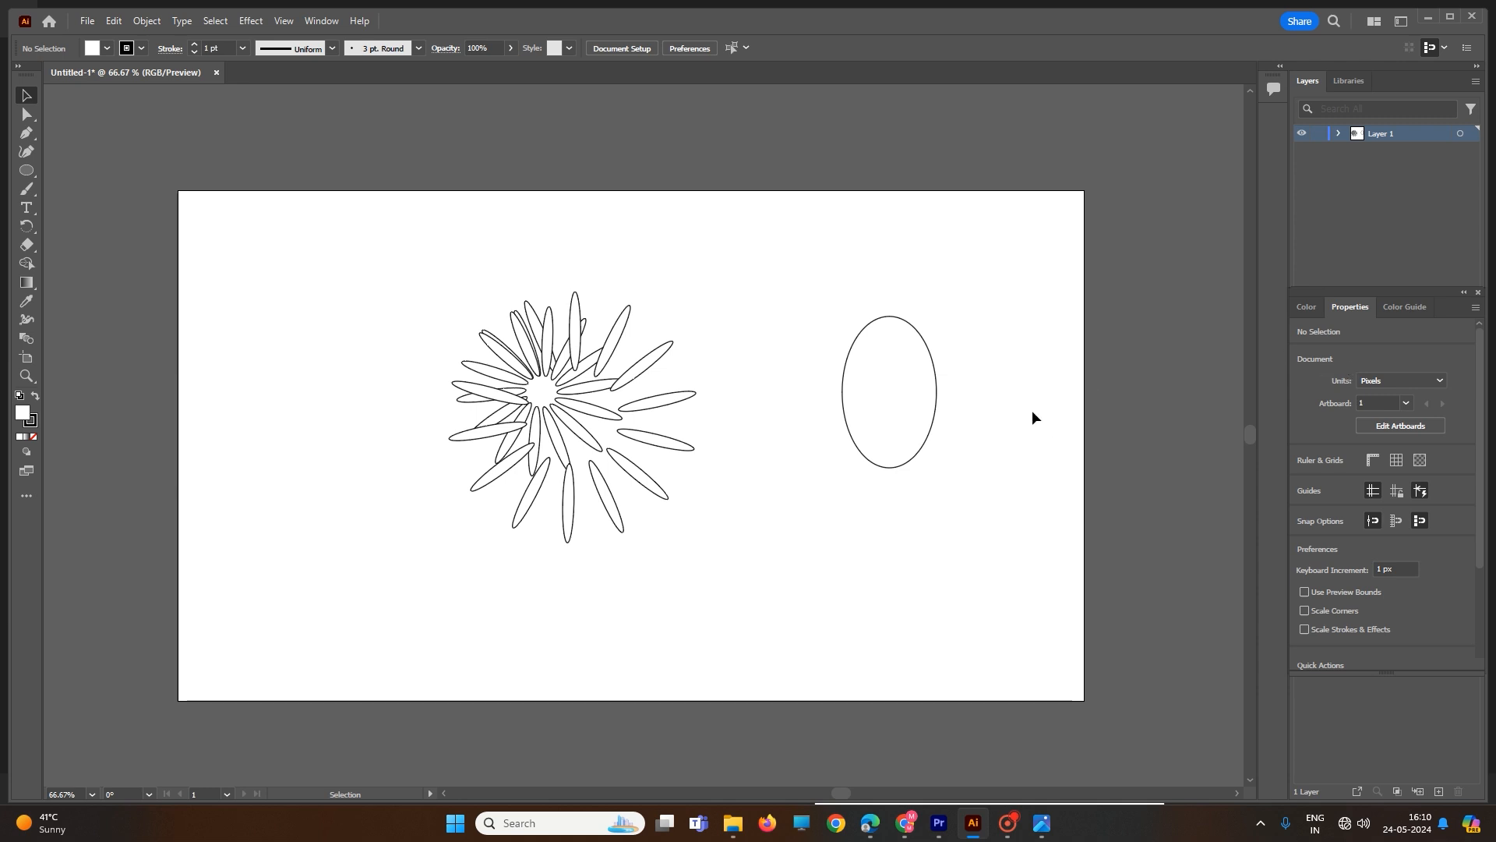
left_click(1397, 382)
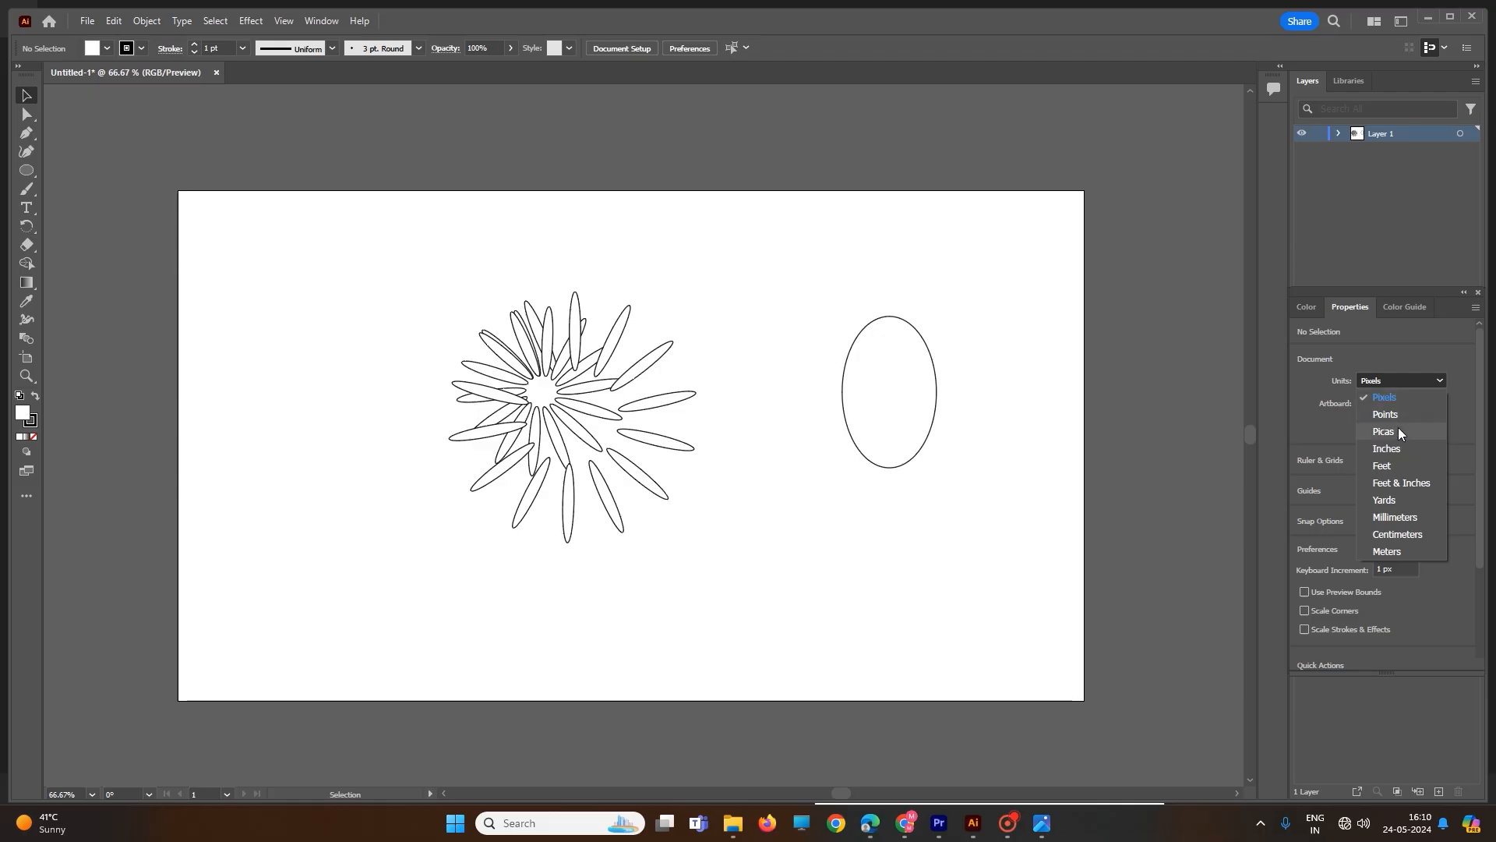
left_click(935, 408)
left_click(936, 409)
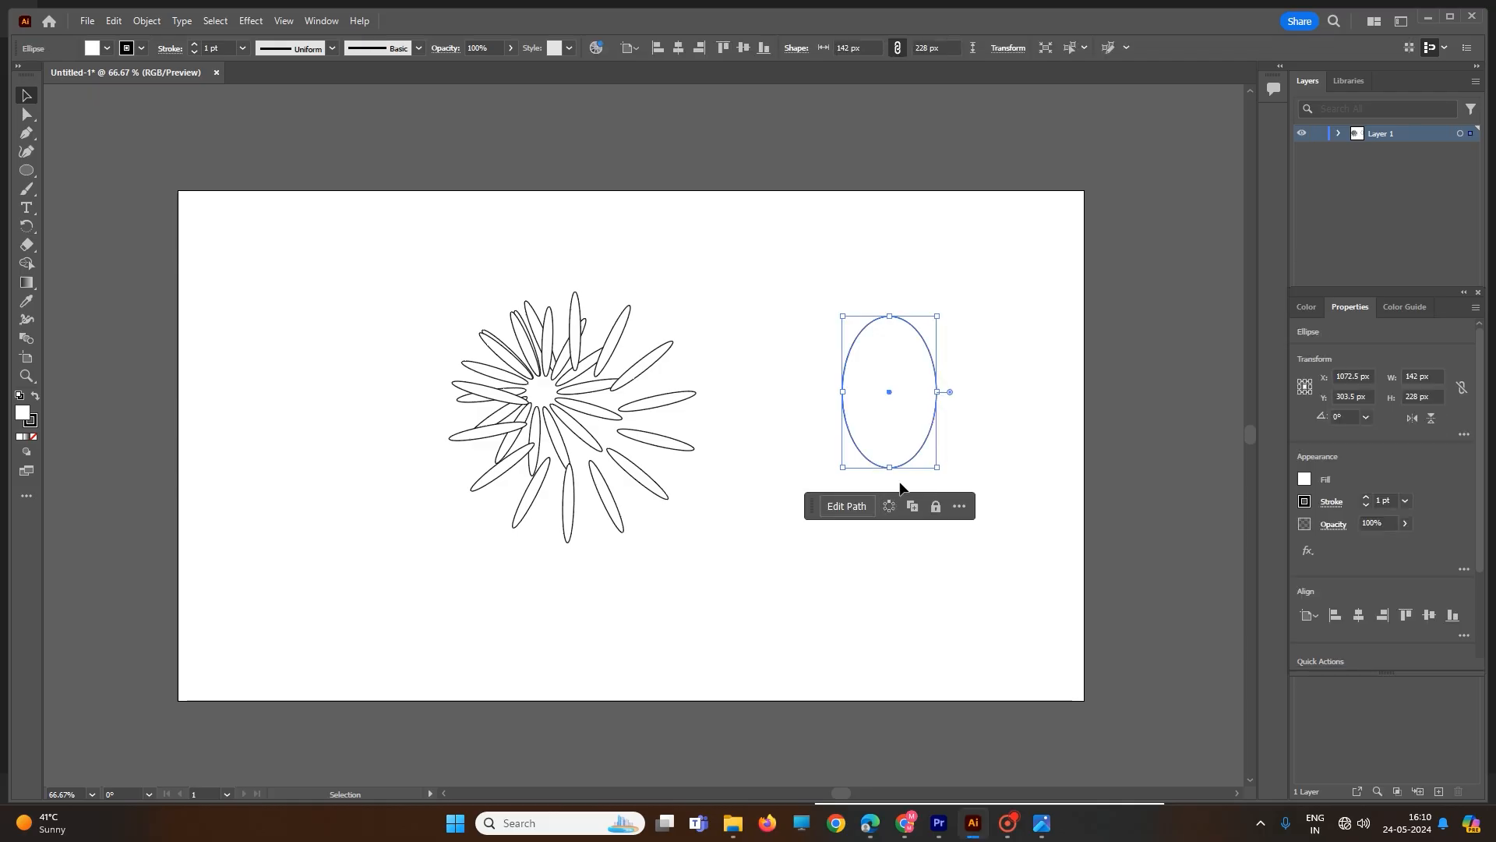
left_click(1408, 377)
left_click(1351, 306)
left_click(997, 419)
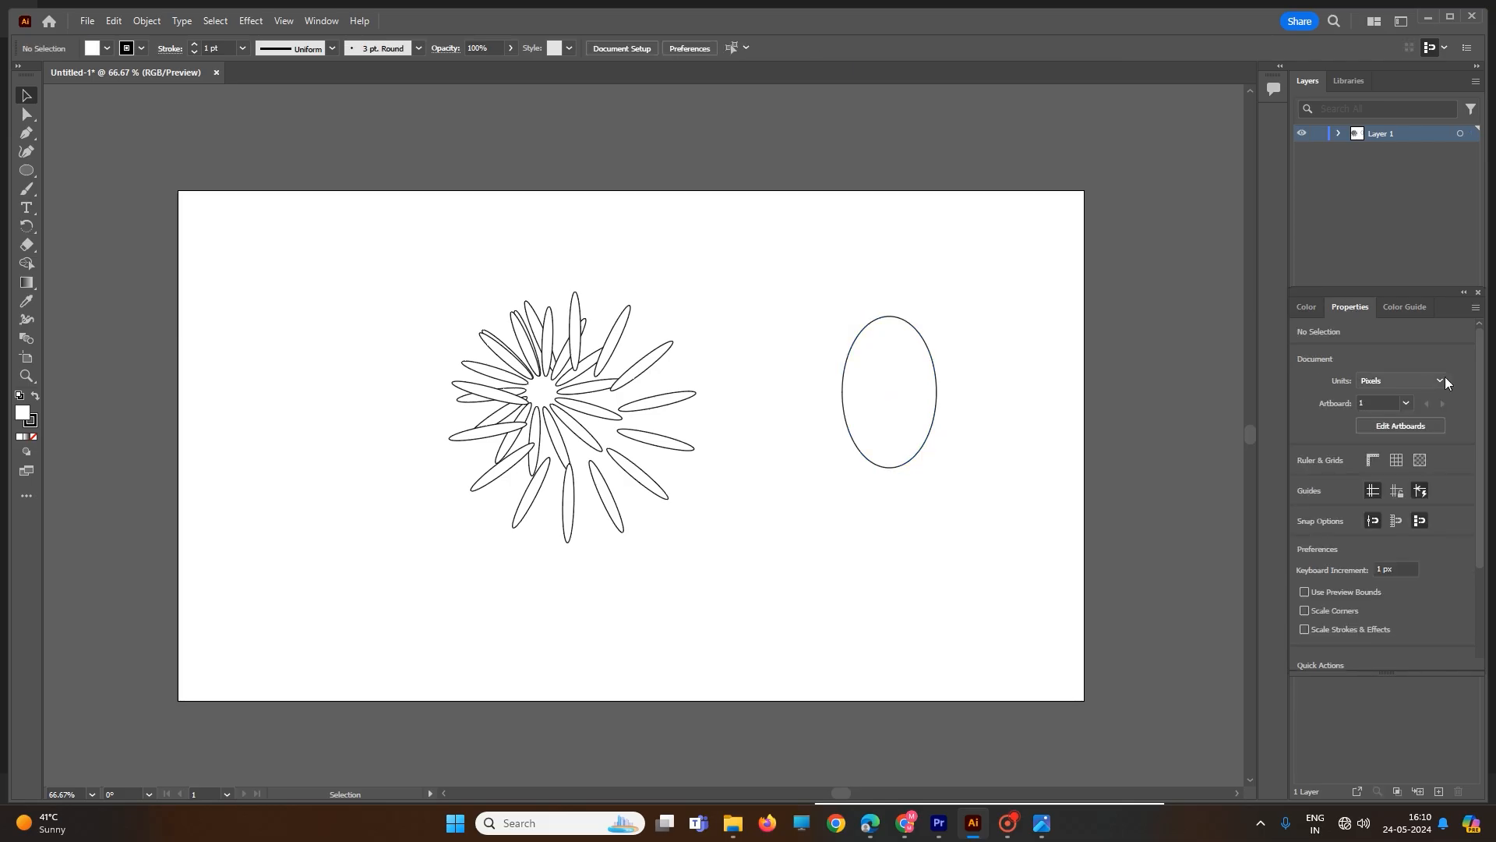
- Set the document units to Inches and inspect the large ellipse's width and height, then deselect it
left_click(1409, 381)
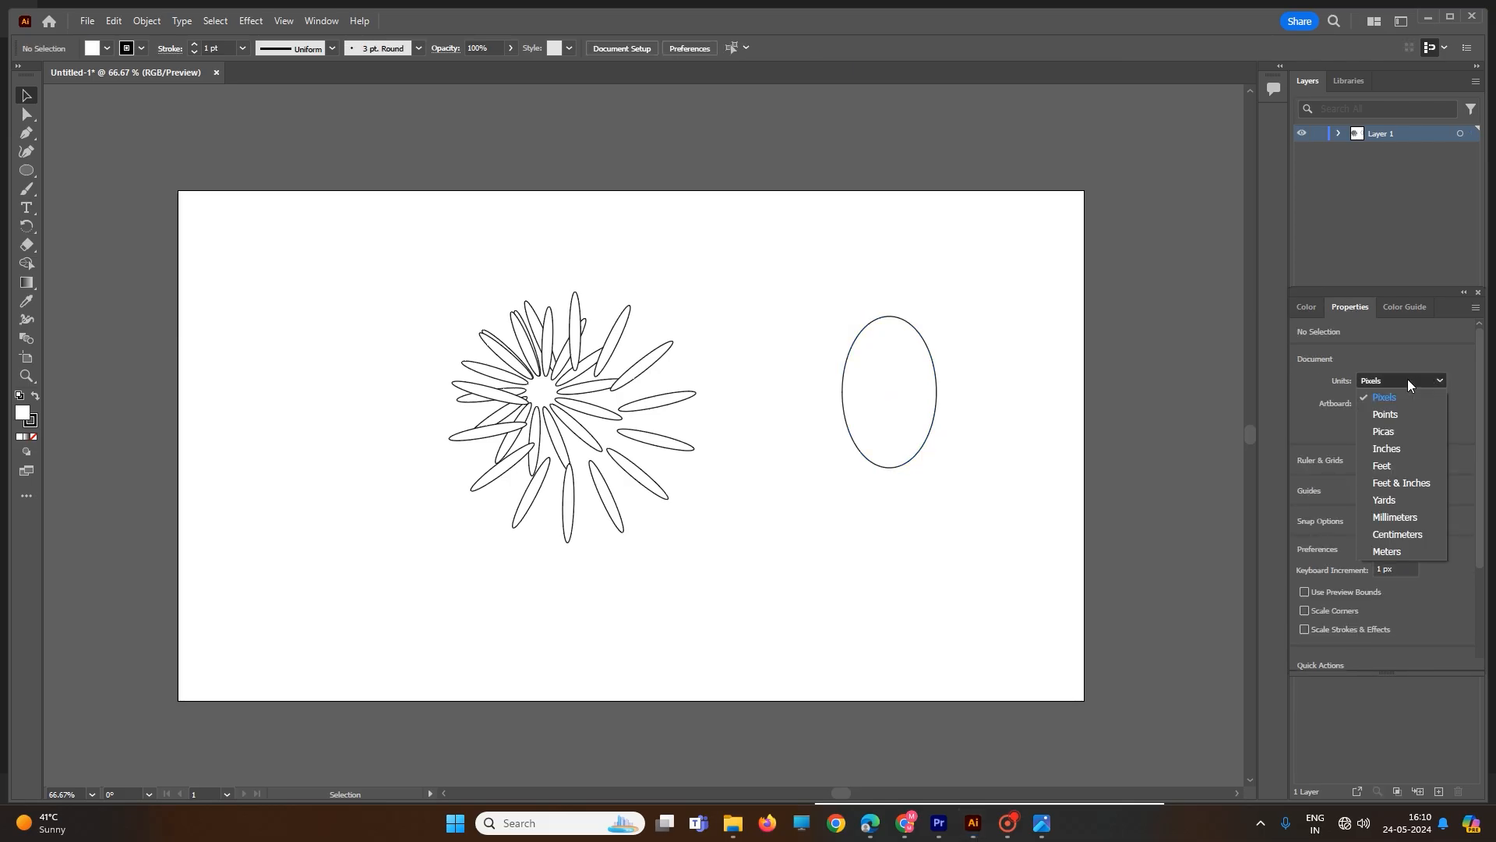
left_click(1403, 448)
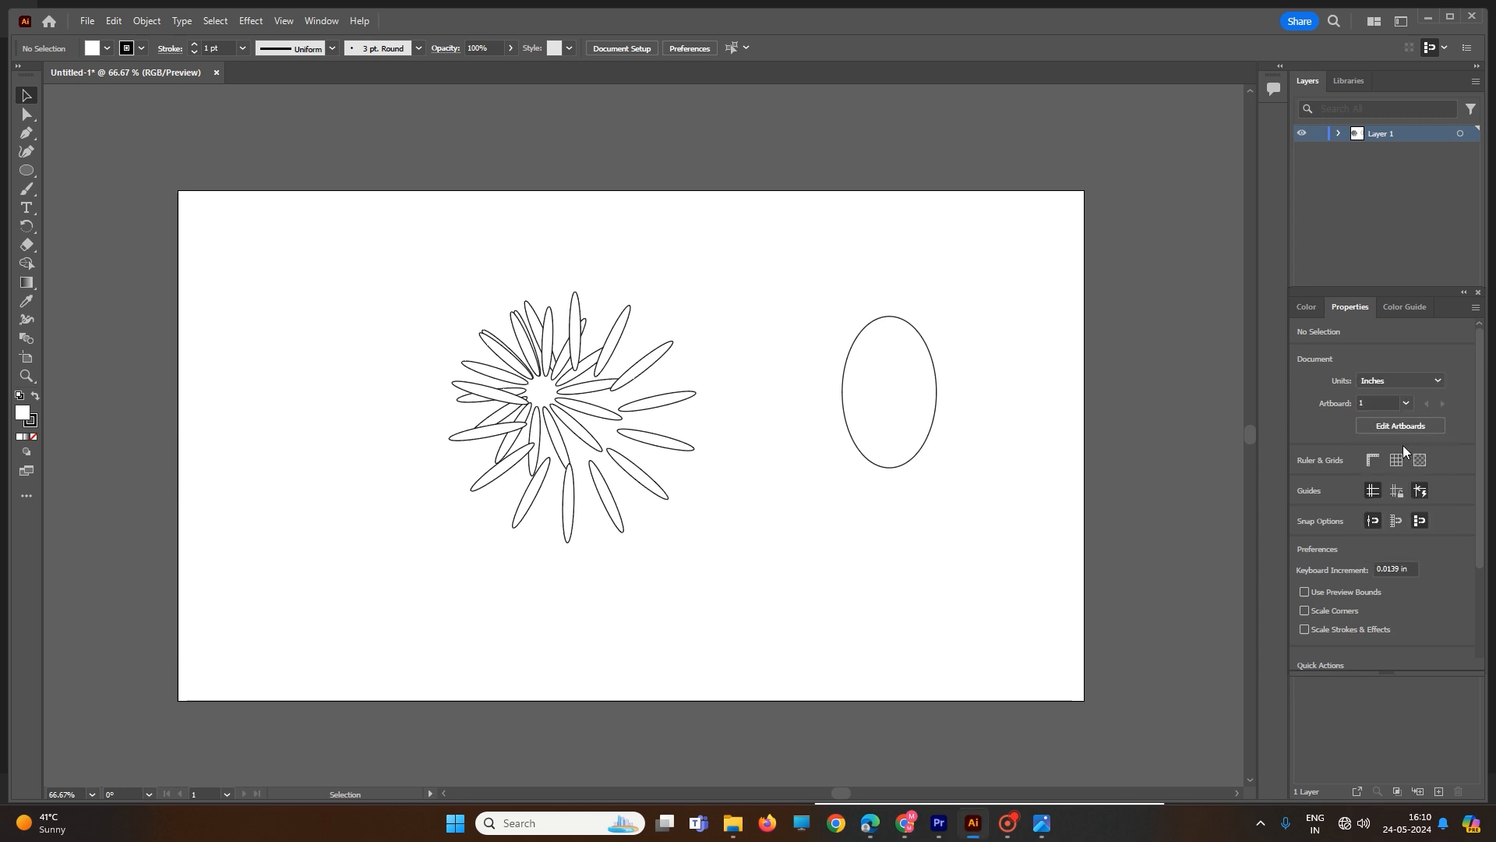
left_click(938, 407)
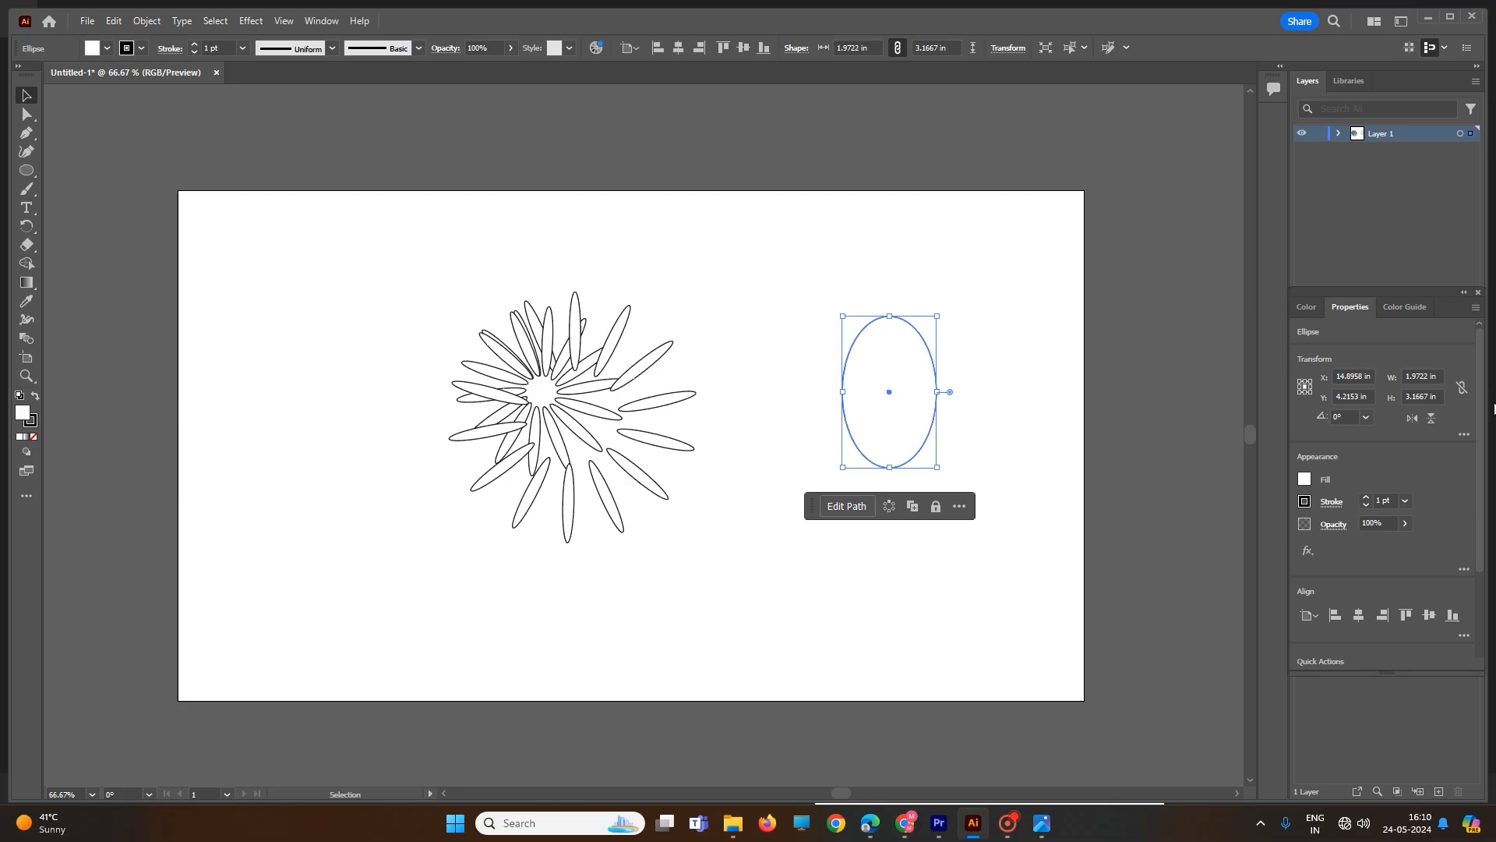
left_click(1407, 377)
left_click(1426, 396)
left_click(1014, 409)
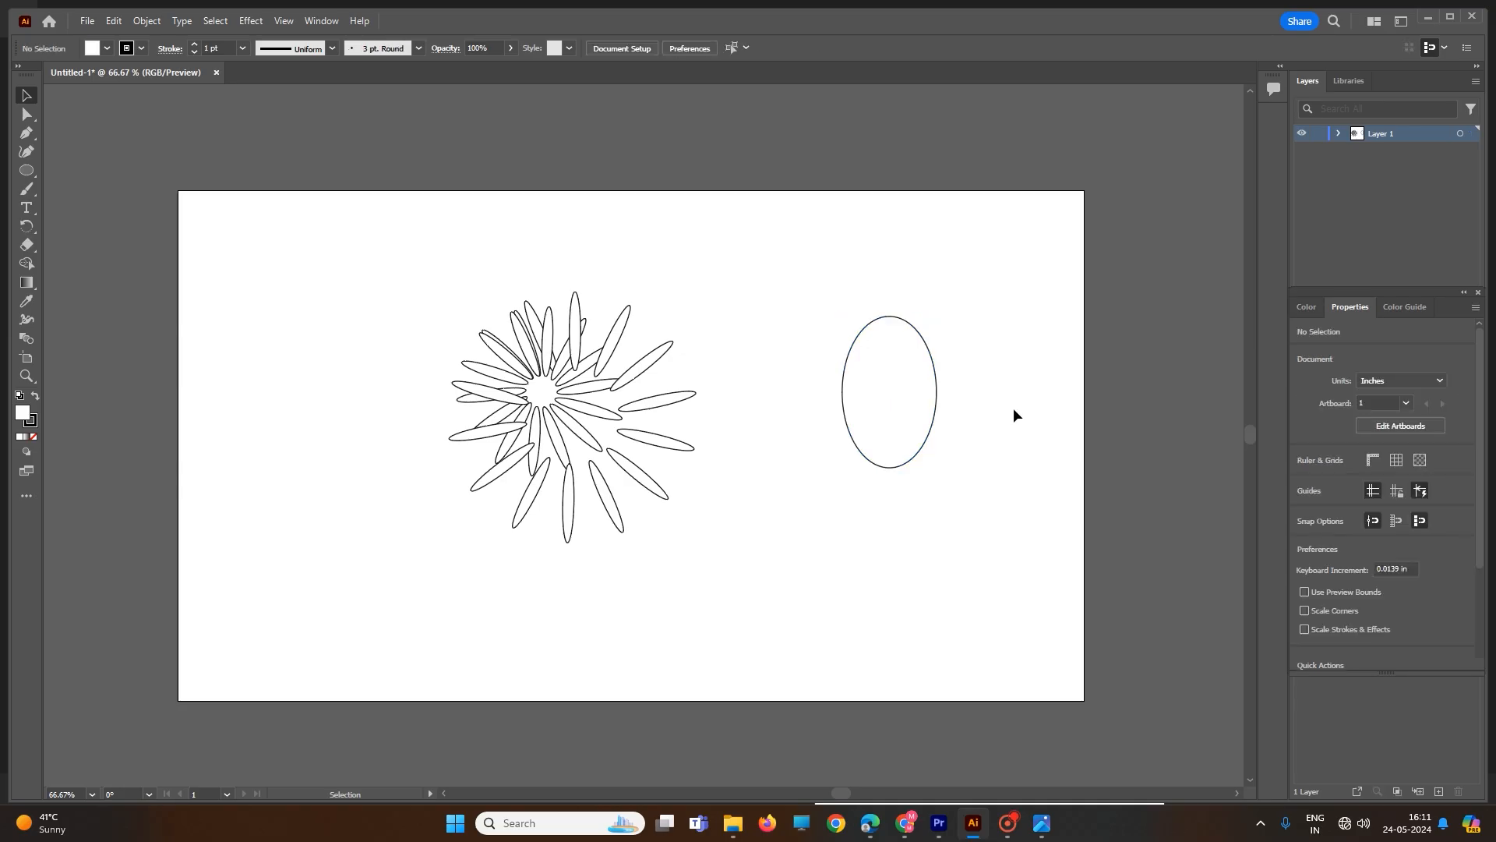
- Set the document units to Millimeters and inspect the large ellipse's dimensions, then deselect it
left_click(1394, 382)
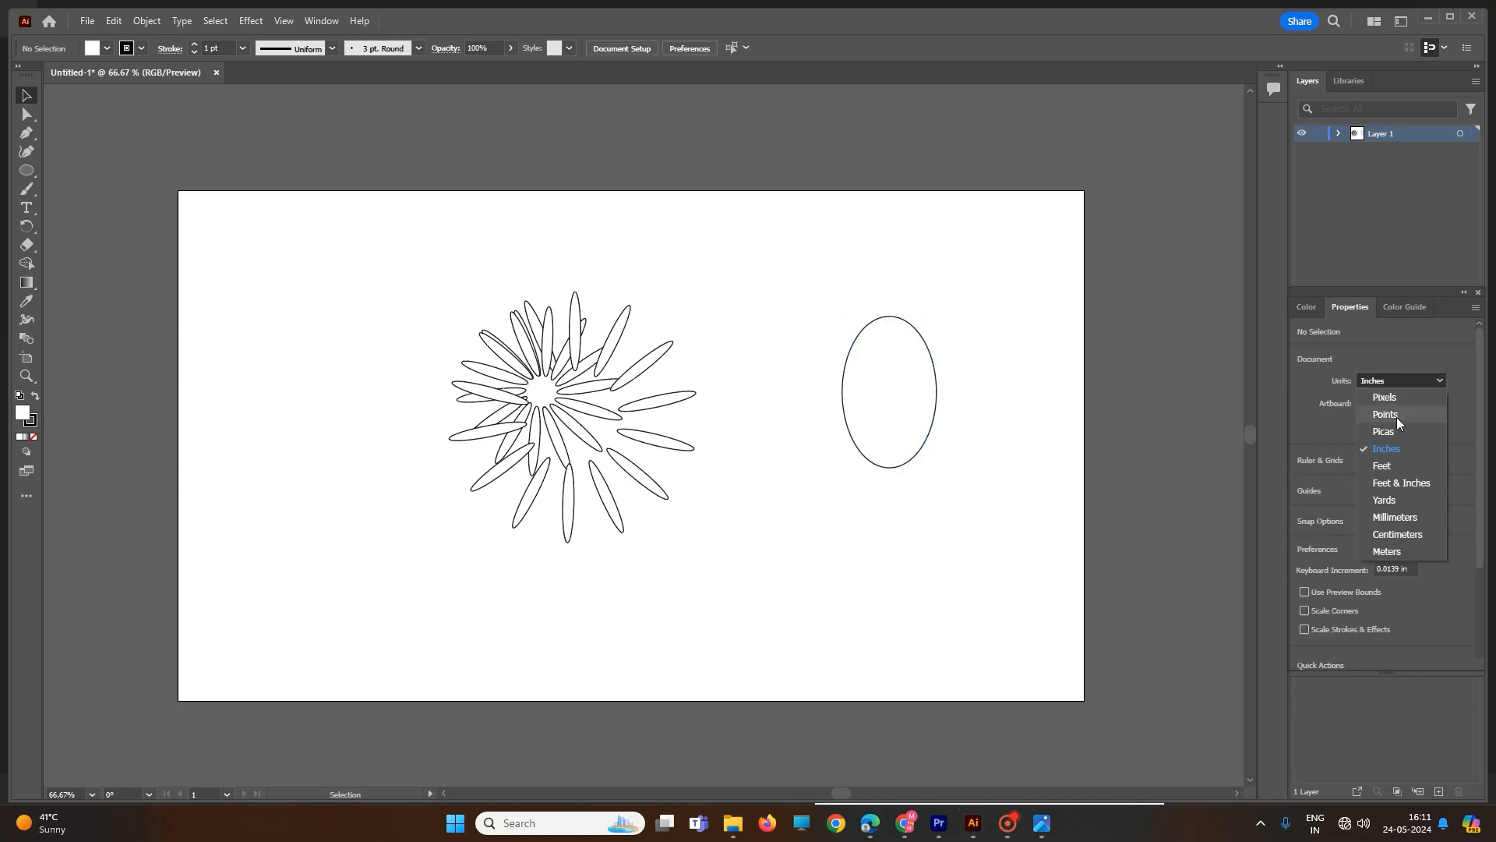
left_click(1396, 518)
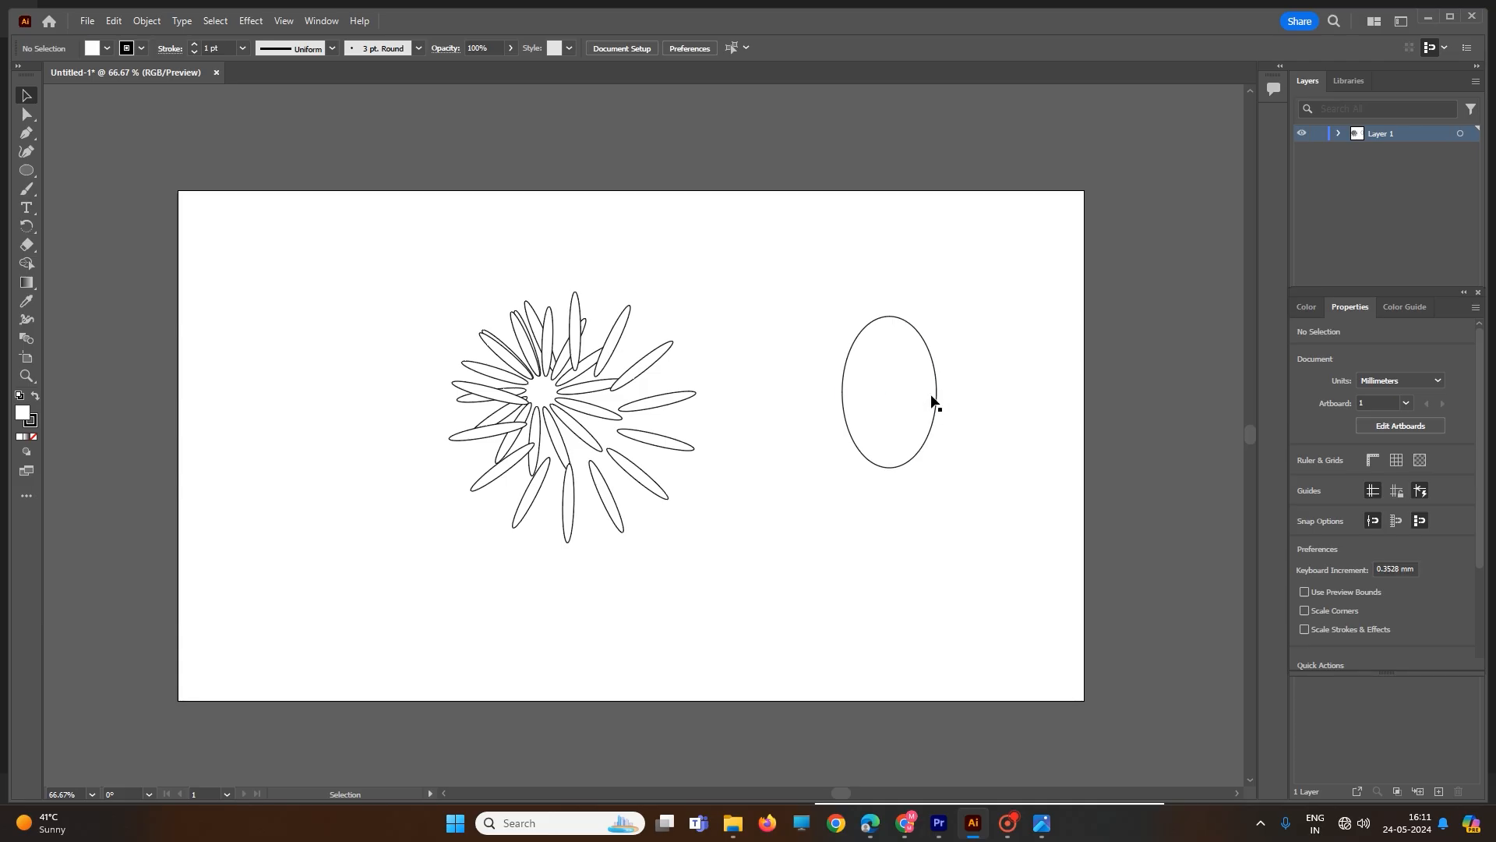
left_click_drag(826, 290, 975, 494)
left_click(1023, 441)
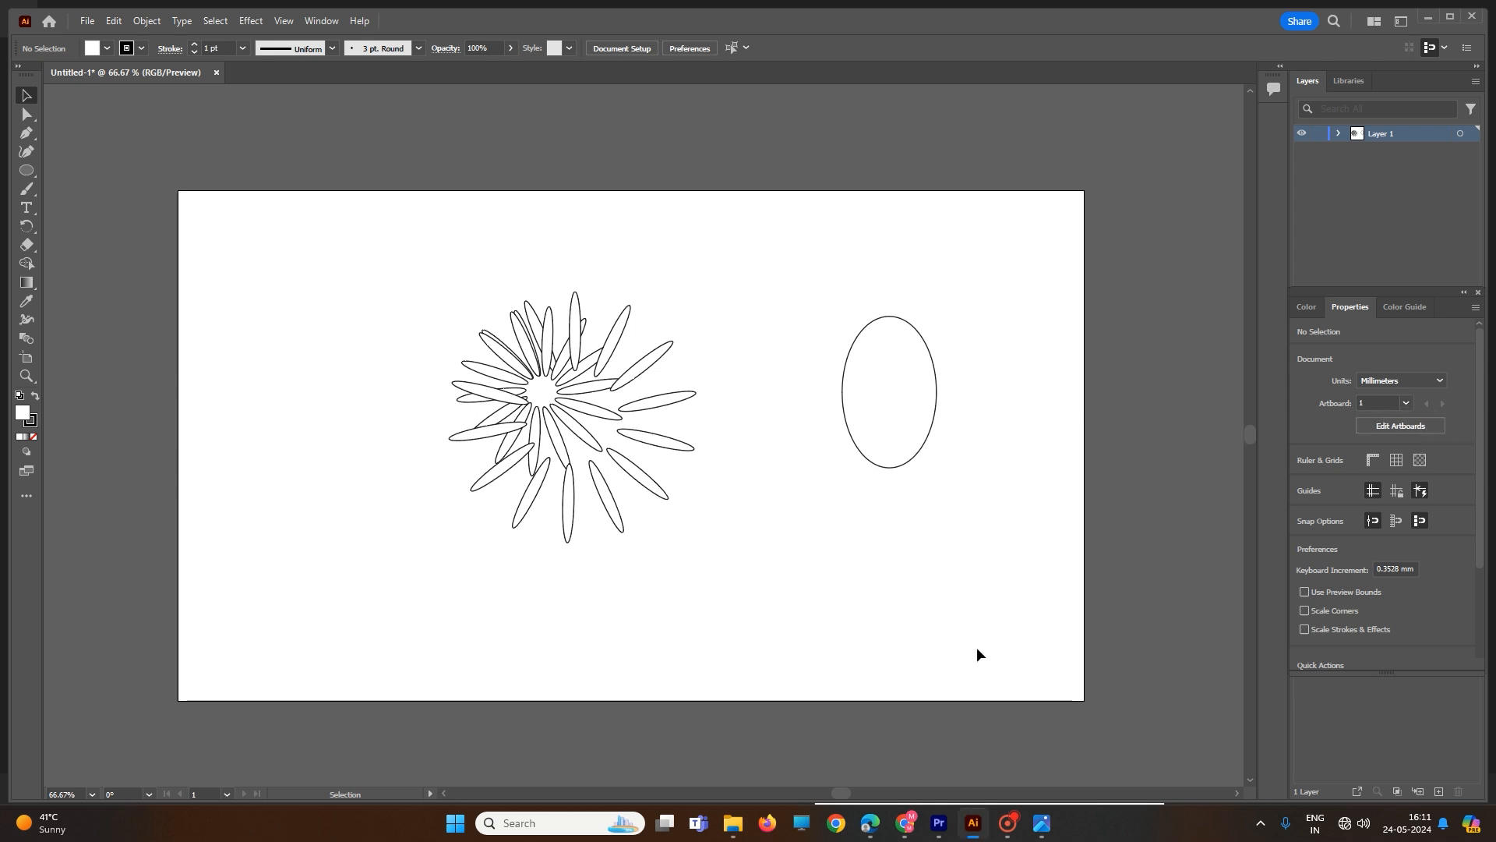
left_click_drag(750, 239, 1013, 562)
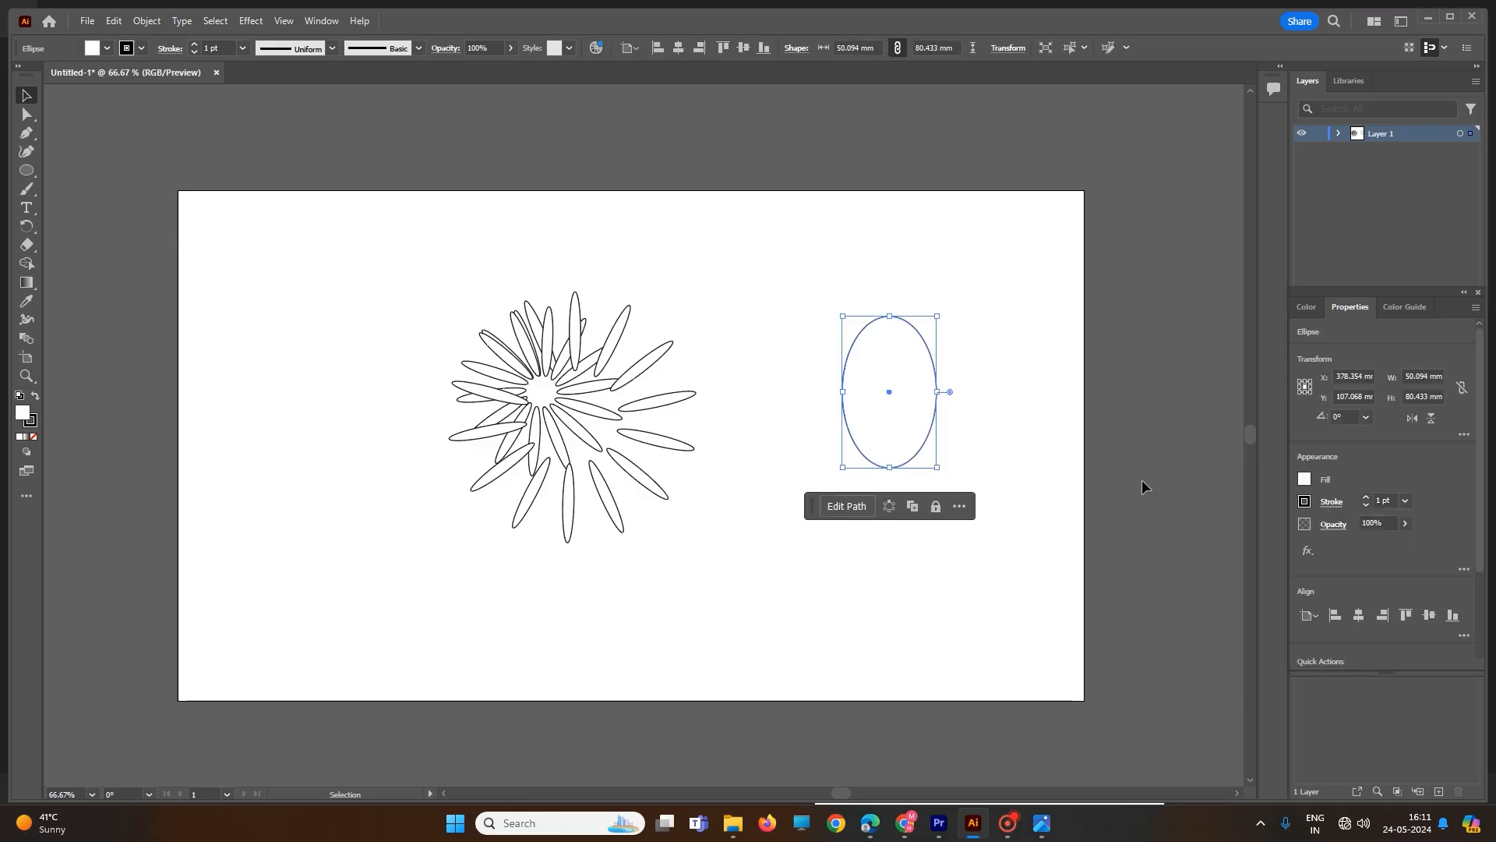
left_click(1059, 472)
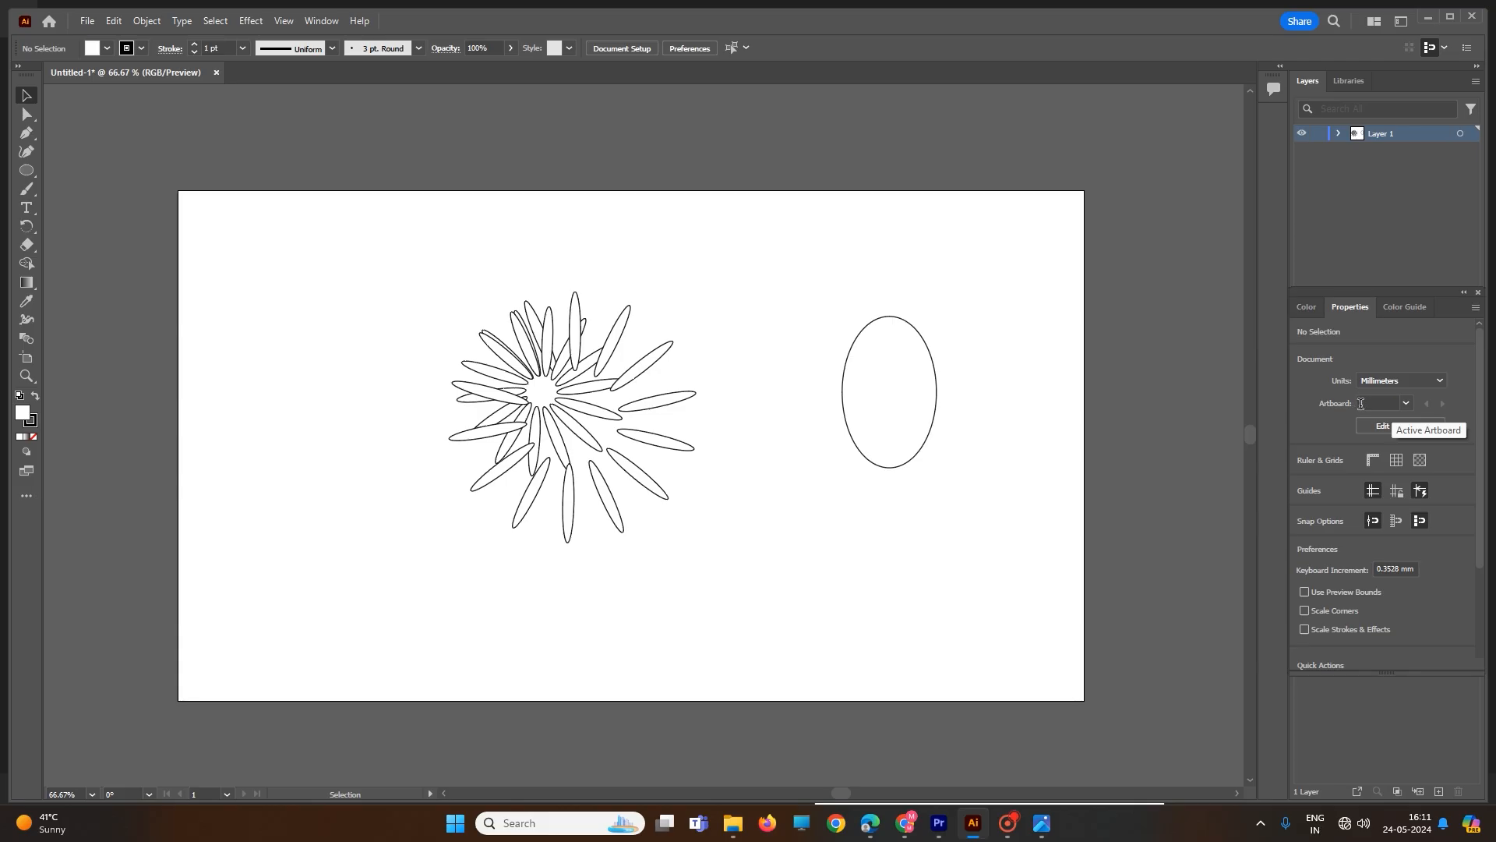
- Enter artboard editing, add a second artboard beside the first and delete it again
left_click(1384, 425)
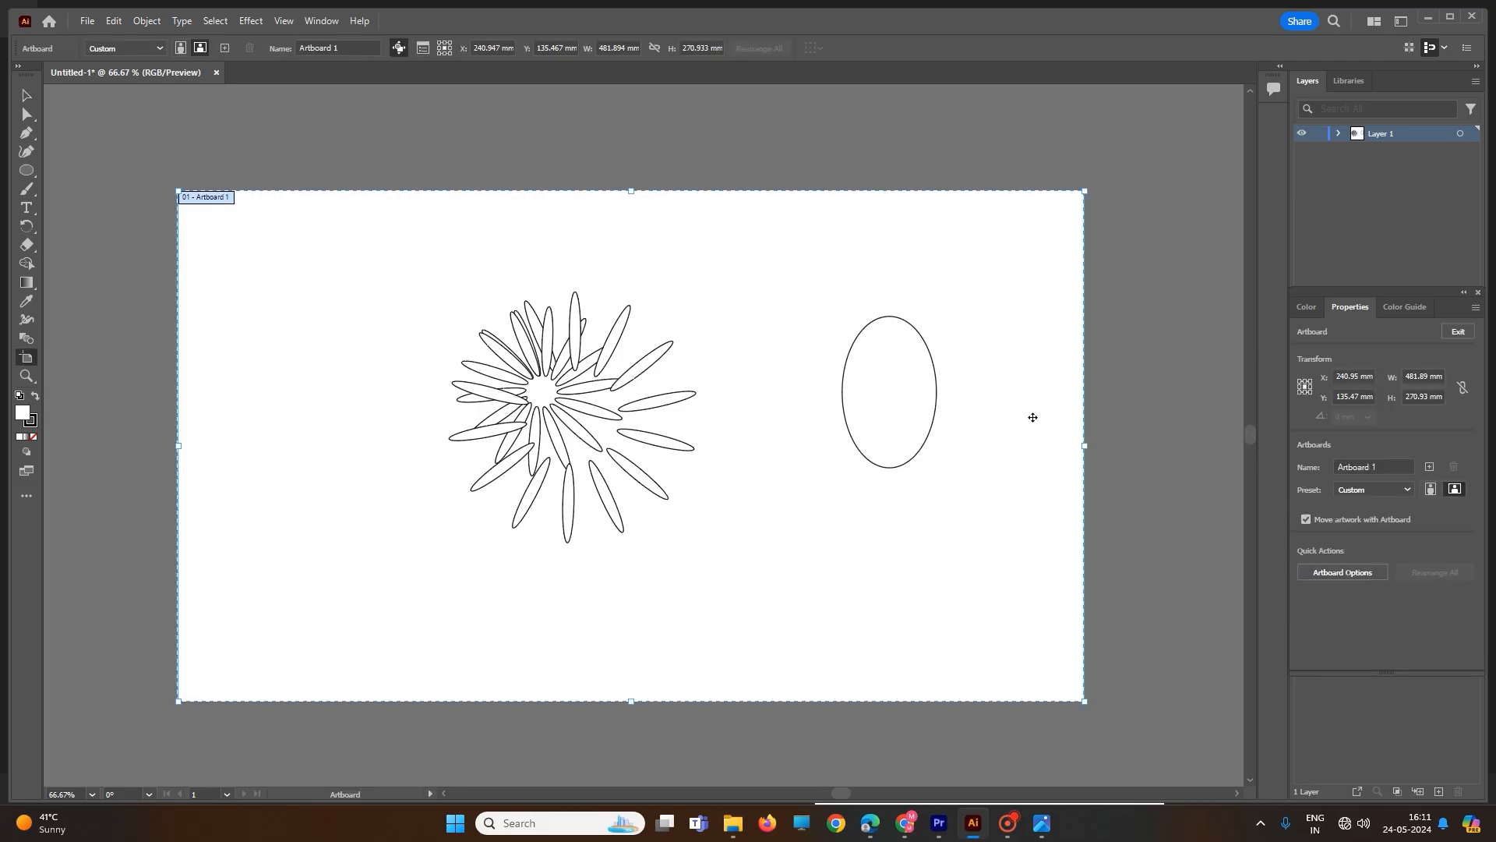
left_click(1430, 466)
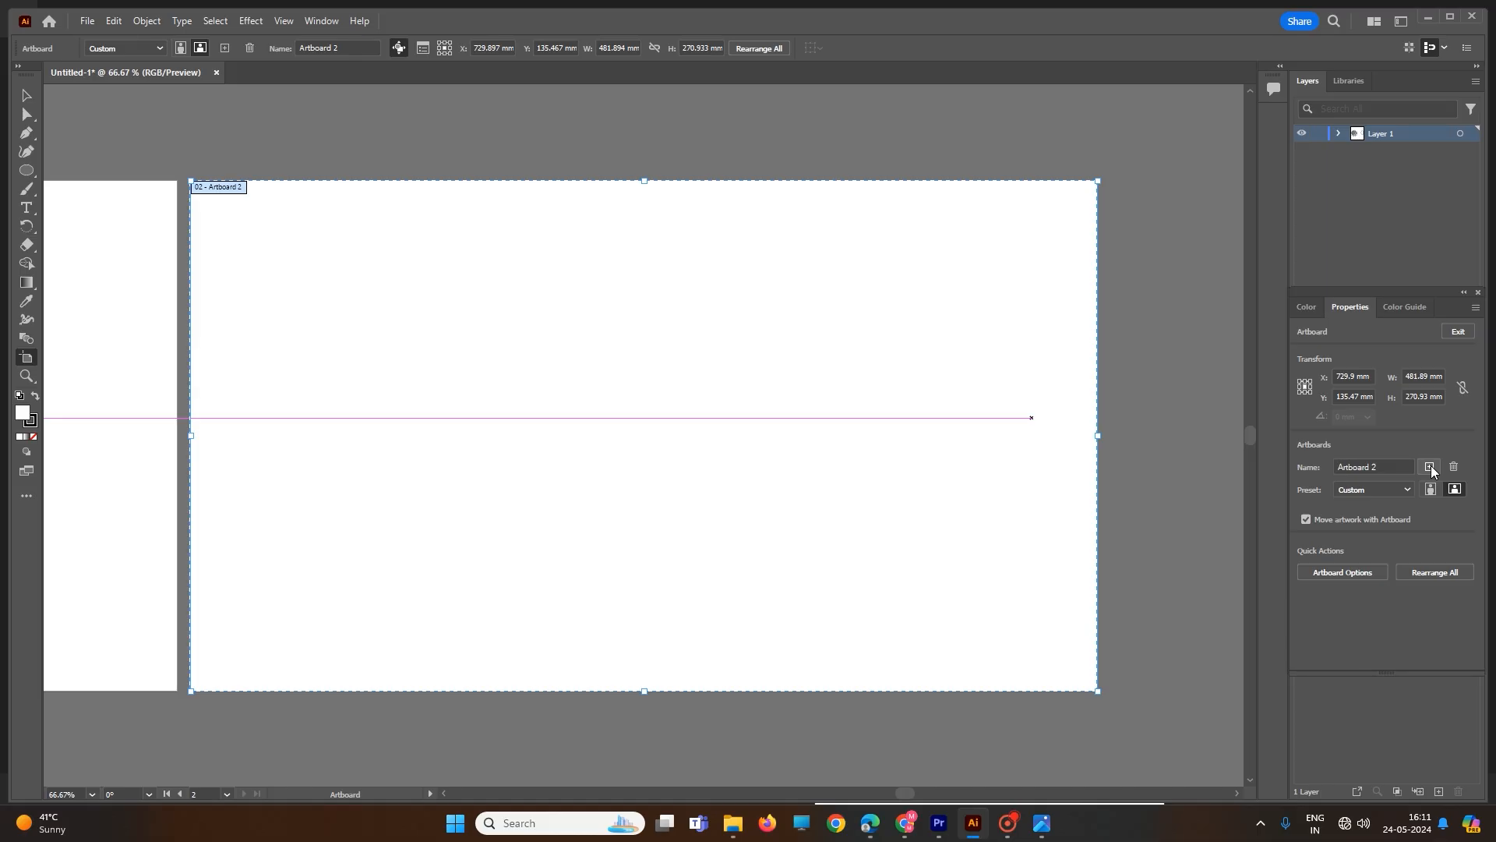
left_click(1452, 466)
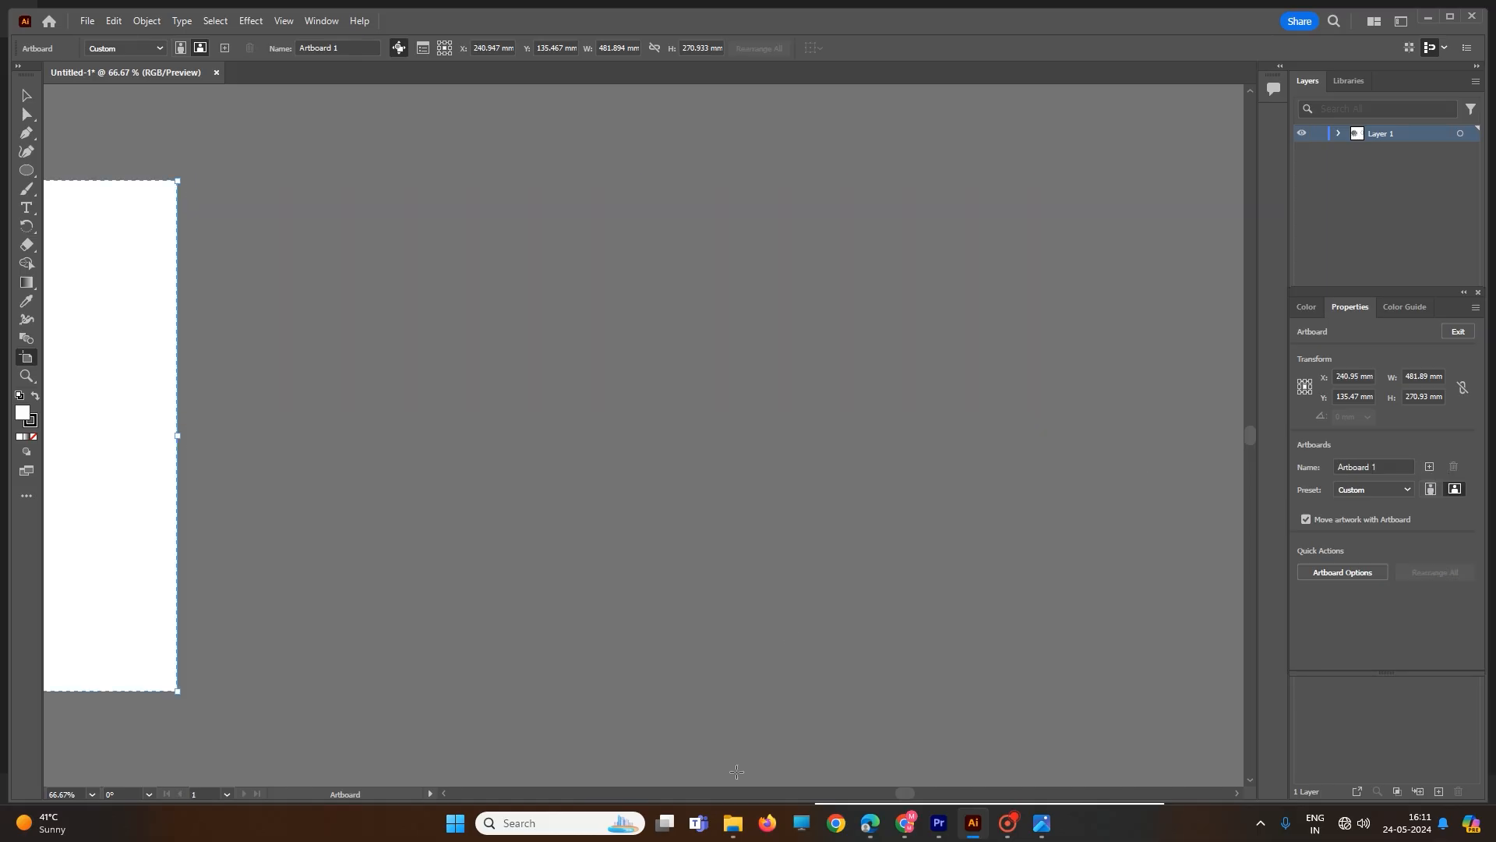
left_click_drag(910, 794, 837, 805)
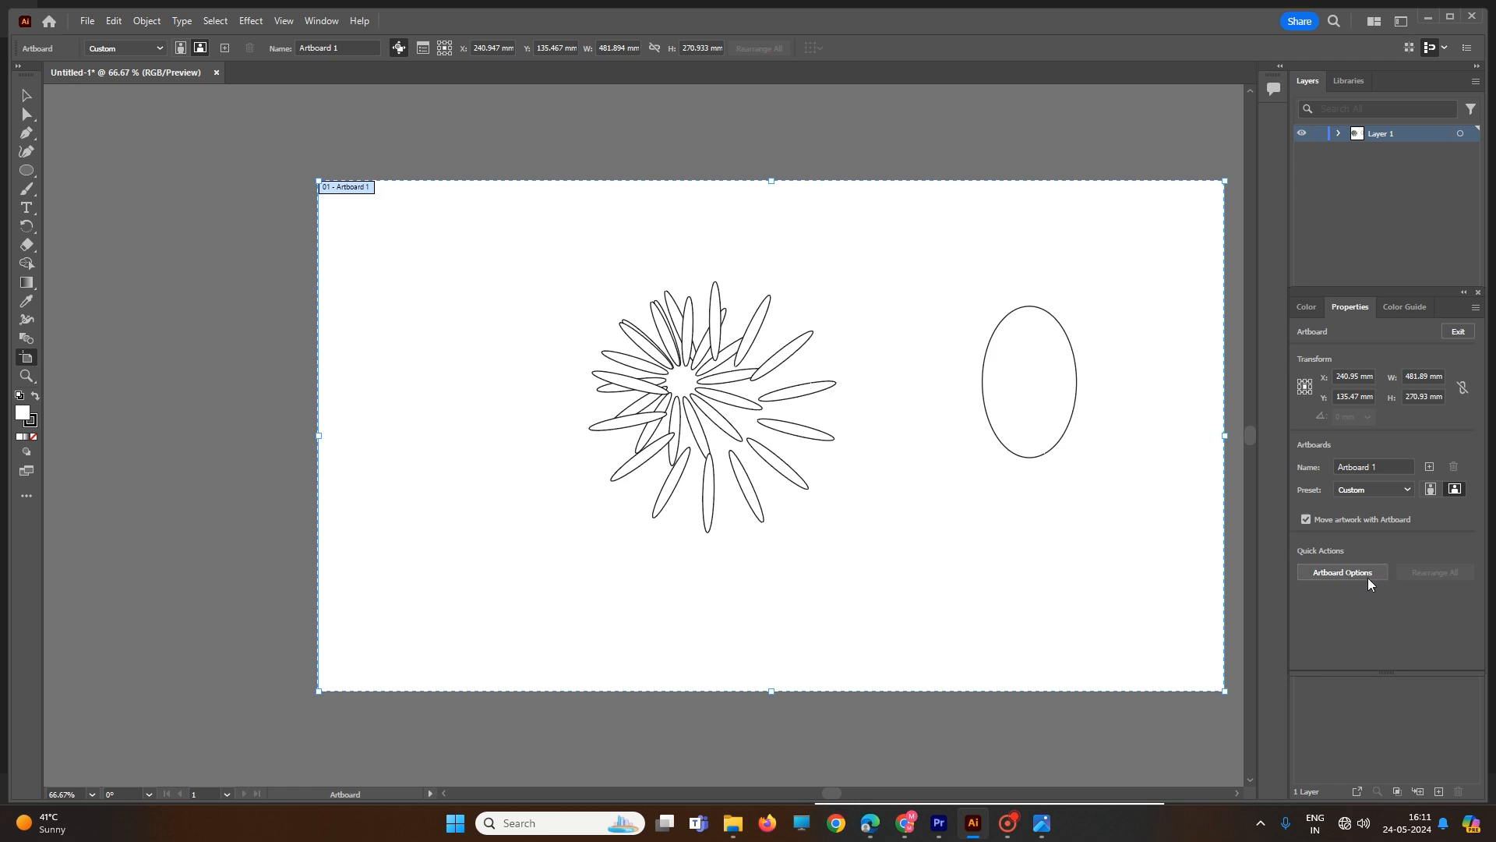
- Pick black (000000) from the Color Guide shades as the fill color and display its RGB values
left_click(1403, 307)
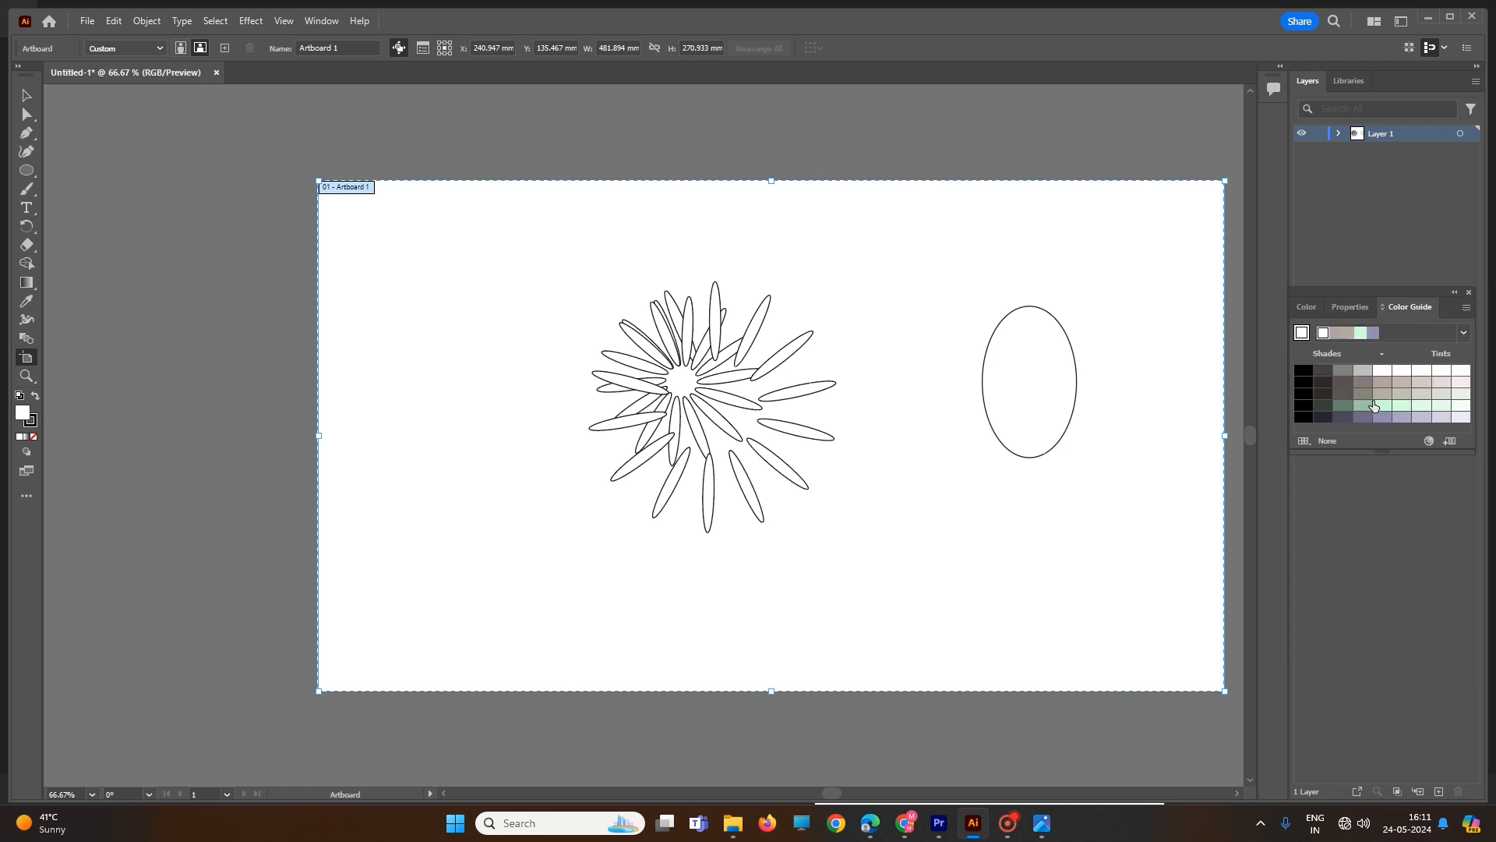
left_click(1302, 373)
left_click(1357, 308)
left_click(1306, 306)
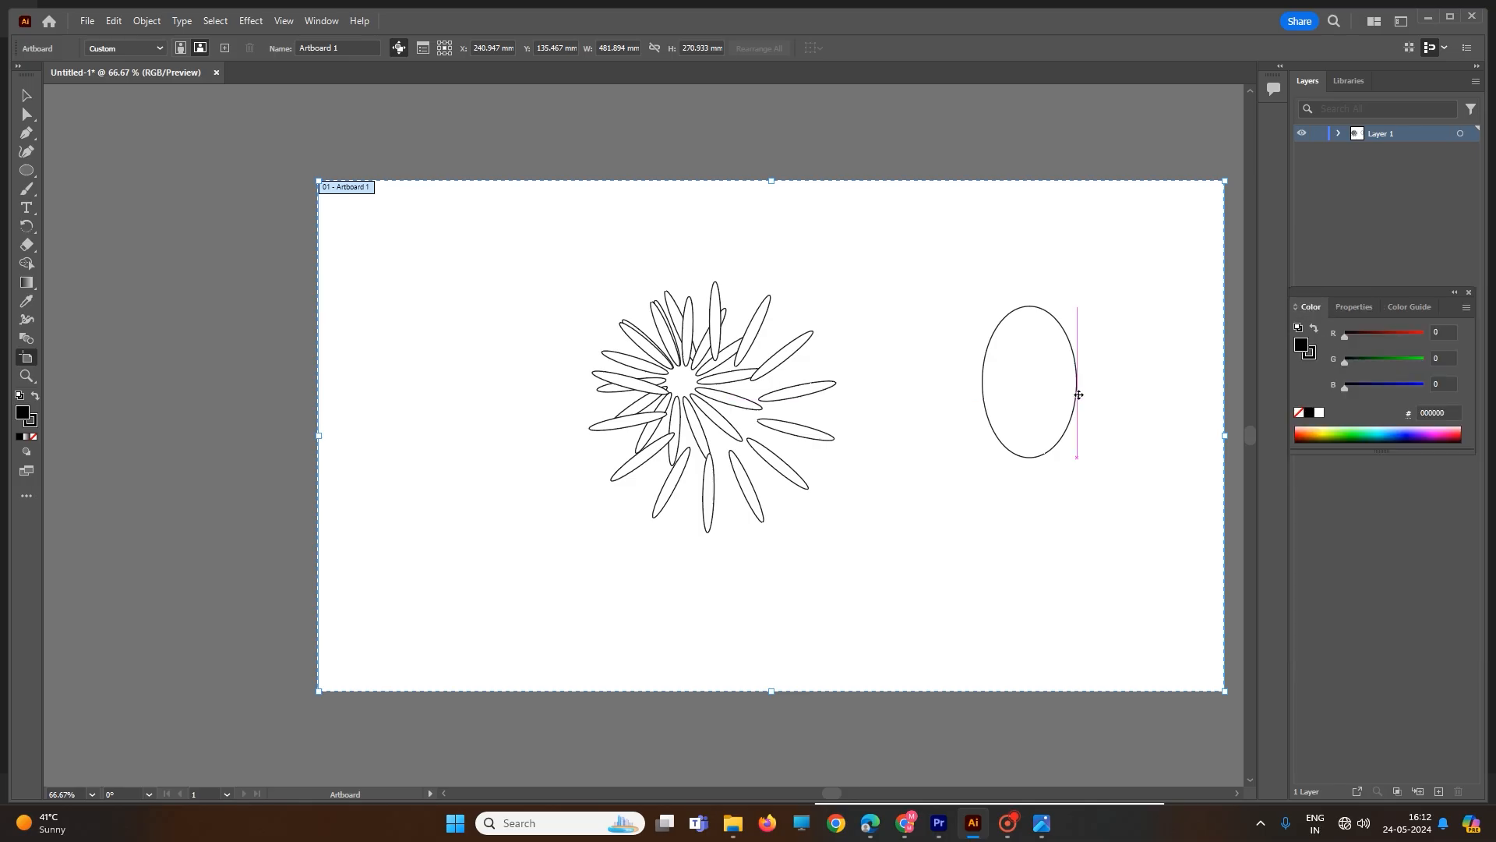
- Create an artboard fitted to the large ellipse and set the fill color's red value to 70
left_click(1076, 394)
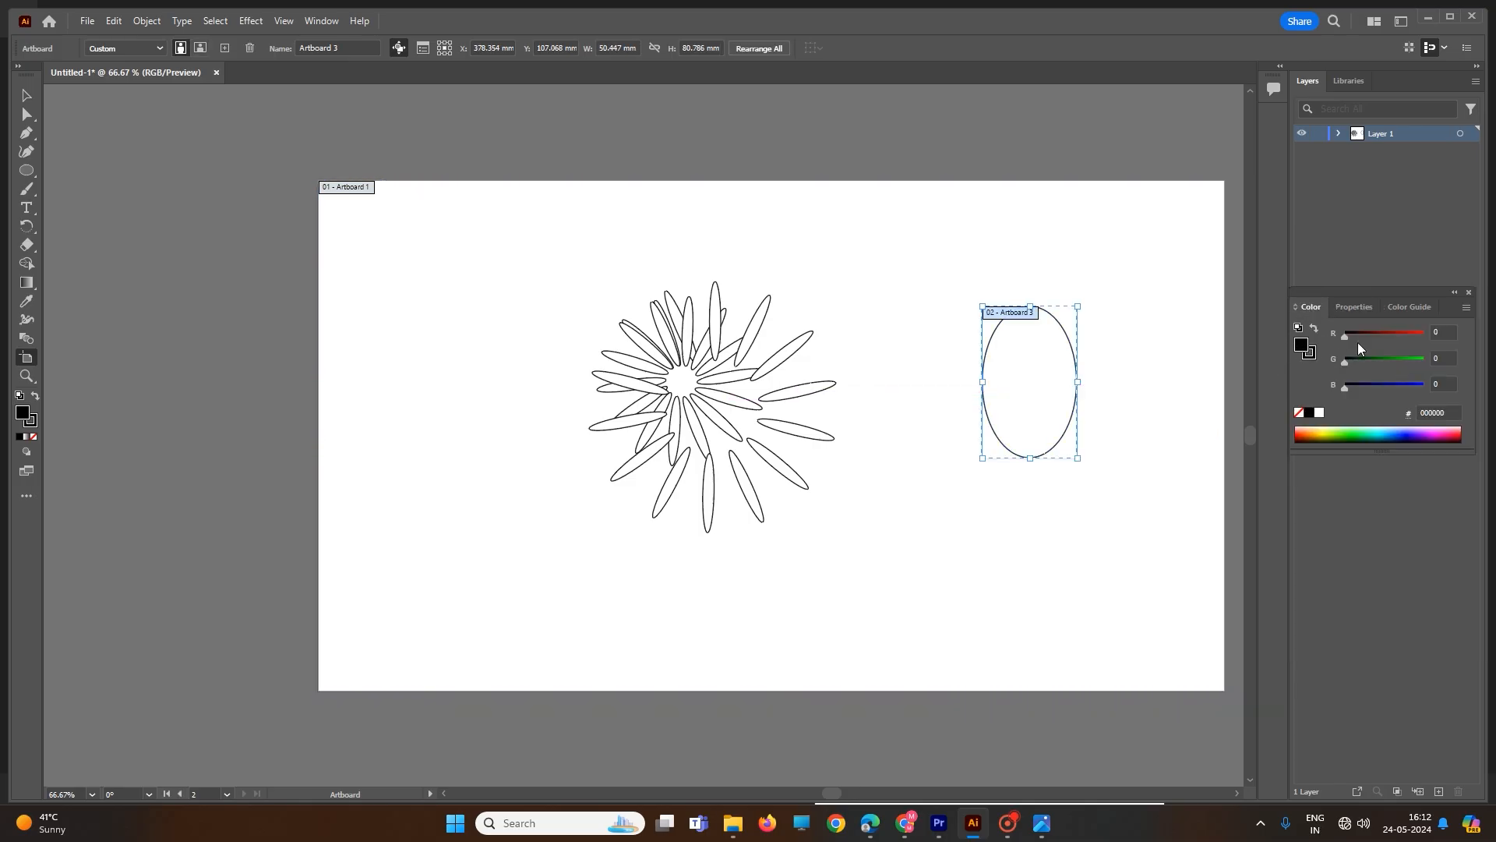
mouse_move(1342, 337)
left_mouse_down()
mouse_move(1390, 340)
mouse_move(1363, 339)
left_mouse_up()
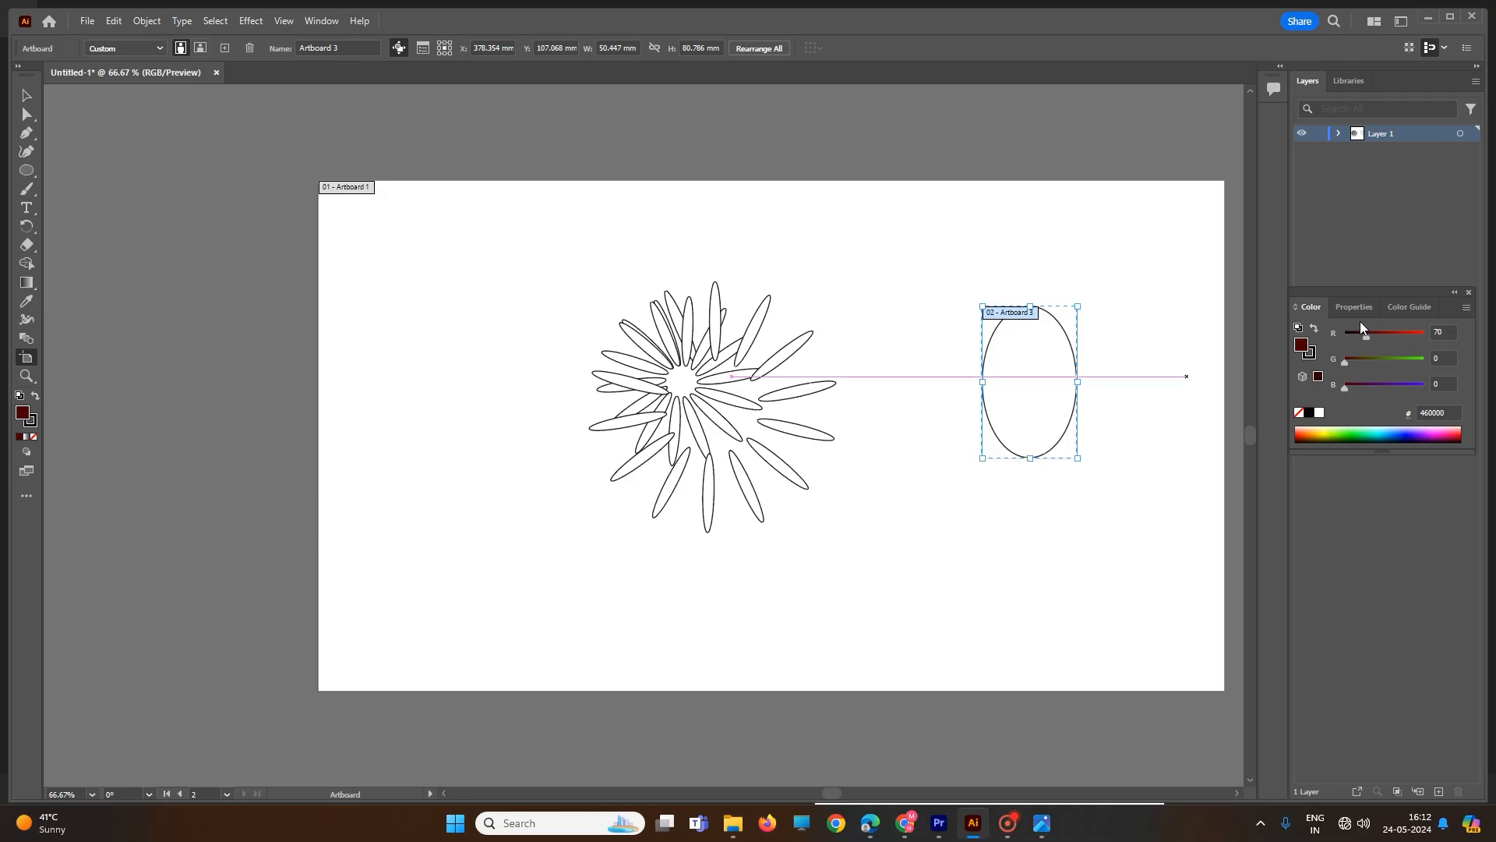
- Review the Artboard Options of the artboard around the large ellipse, cancel them, and make Artboard 1 active
left_click(1357, 308)
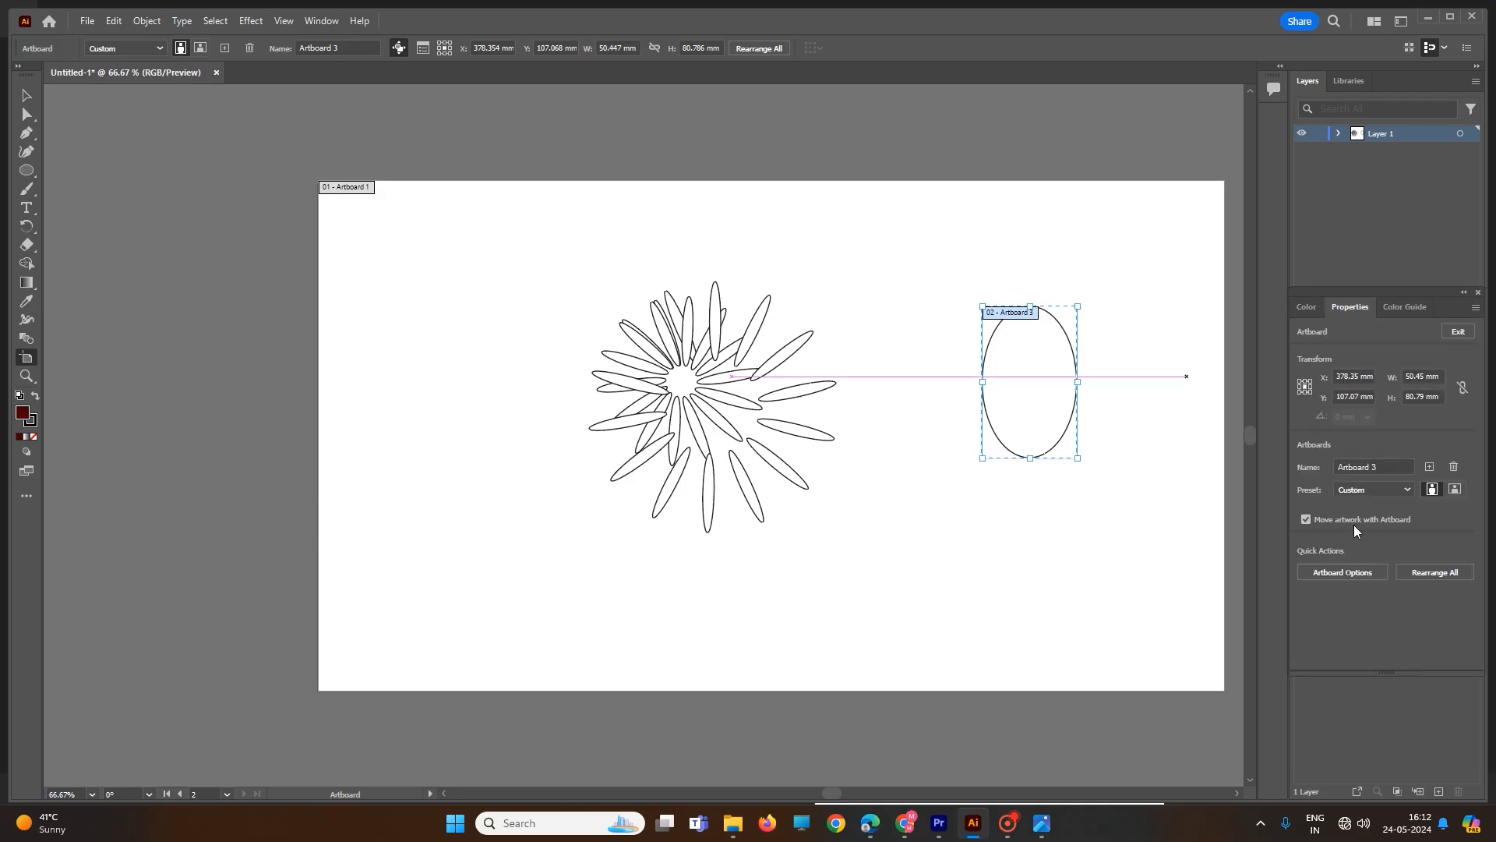
left_click(1348, 574)
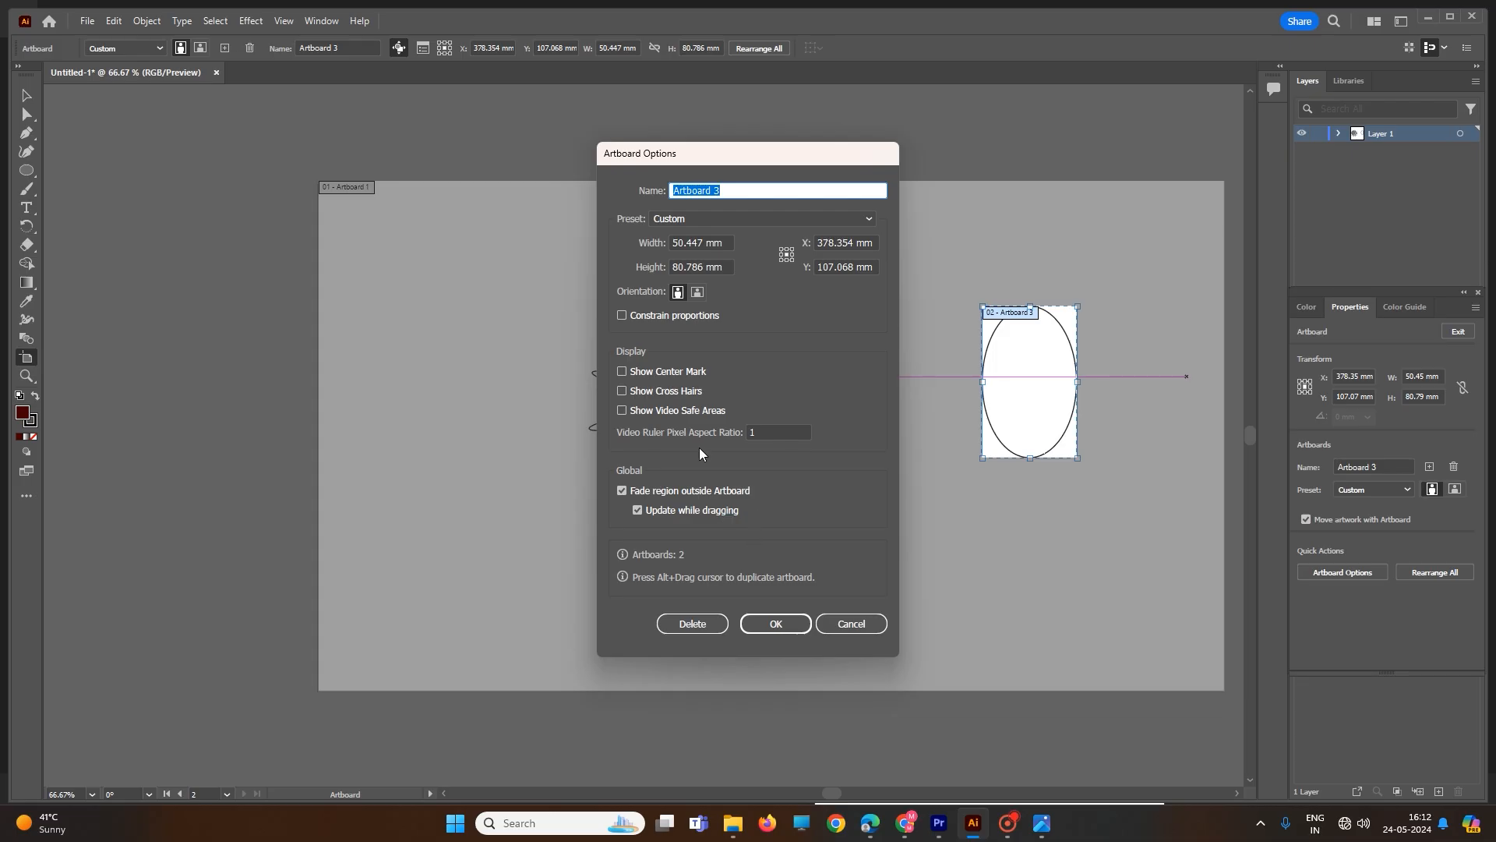
left_click(857, 624)
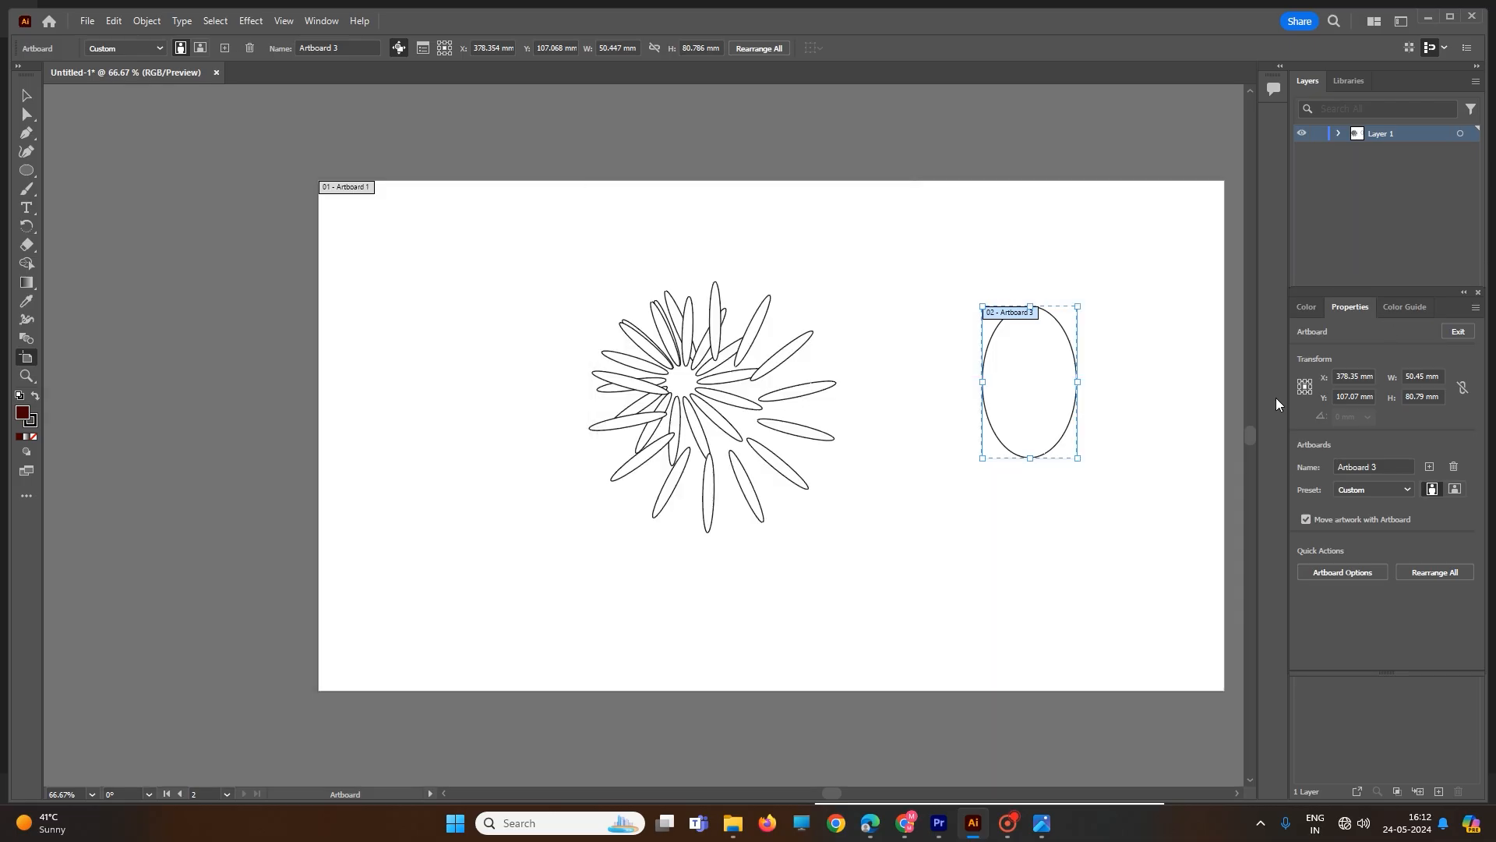
left_click(1183, 457)
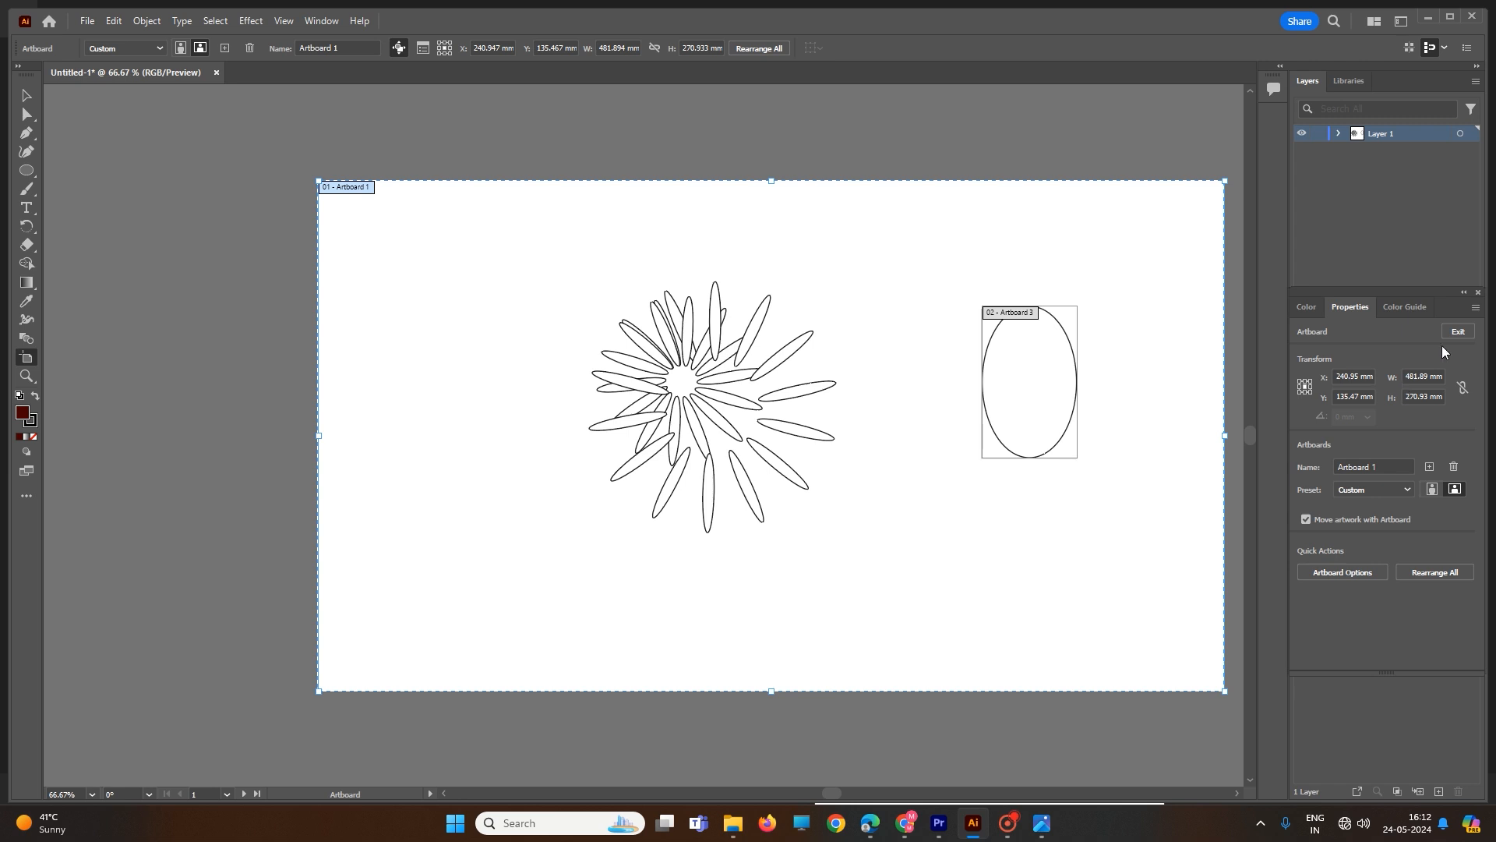
- Examine the Color Guide's shades and tints for the dark red fill and its available display options
left_click(1412, 308)
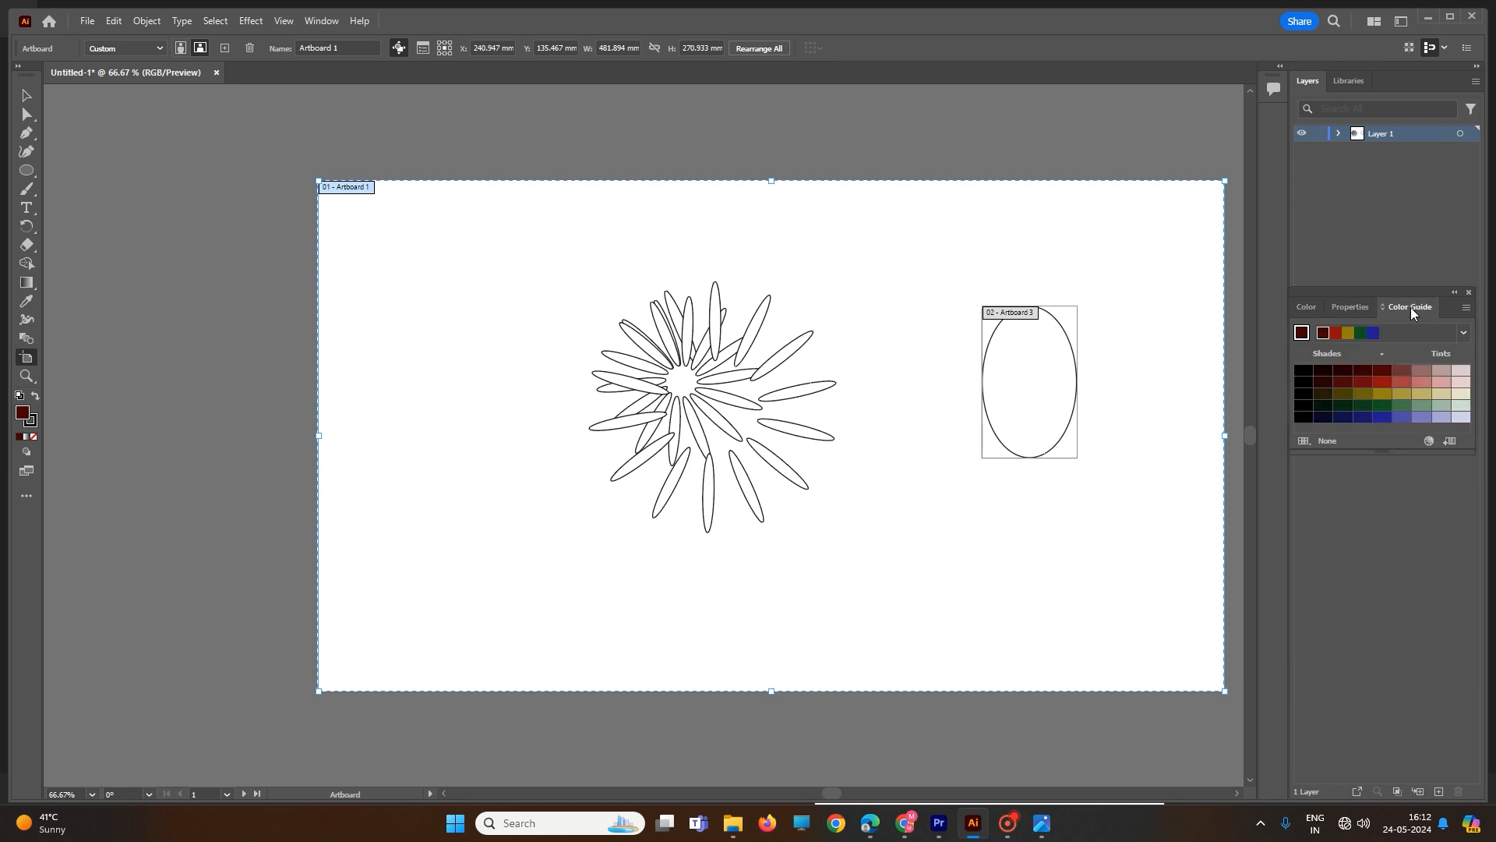
left_click(1465, 309)
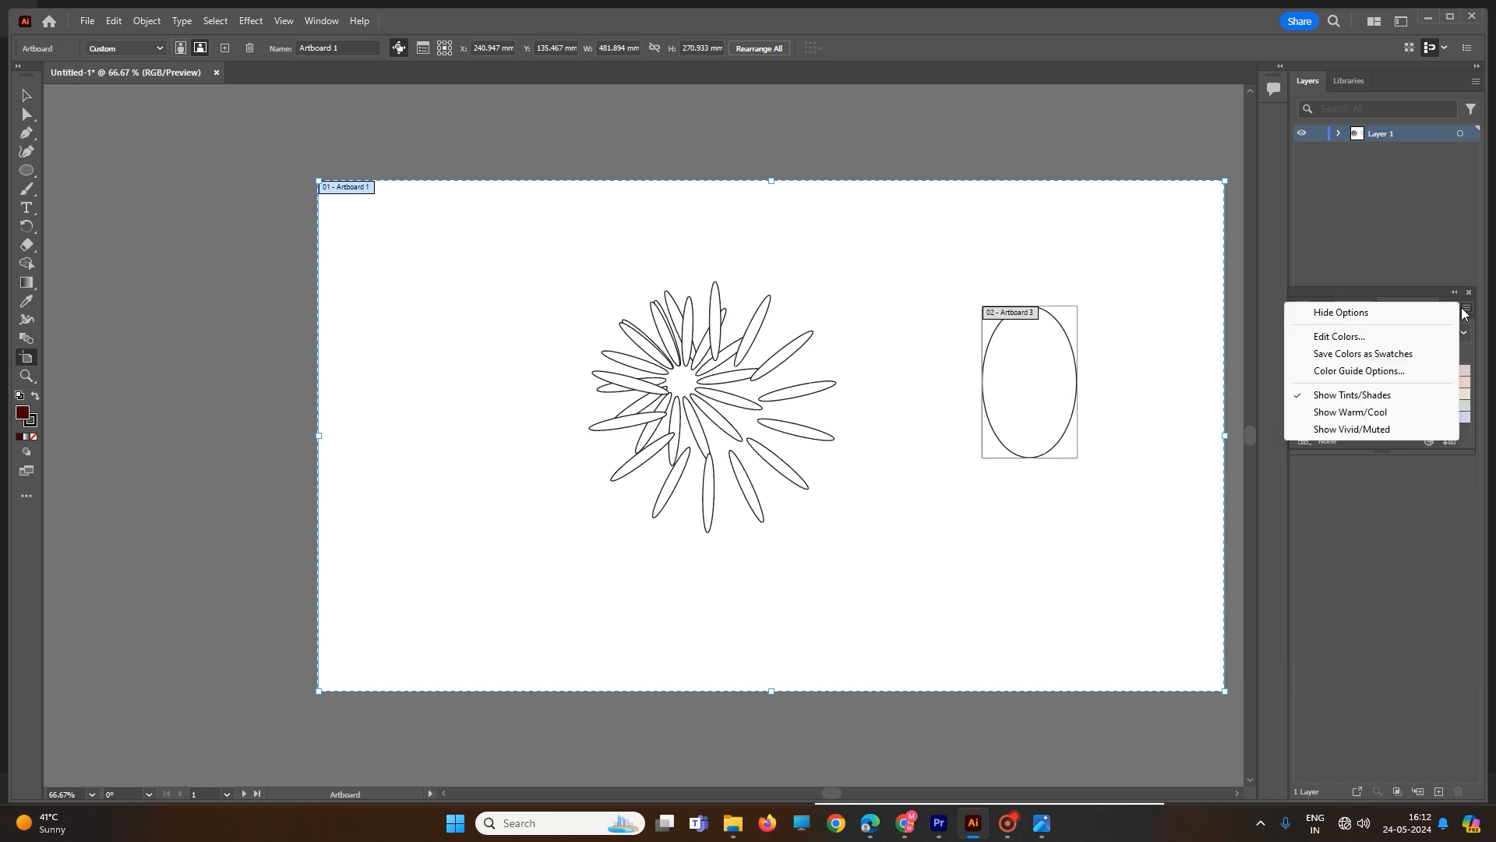
left_click(1419, 512)
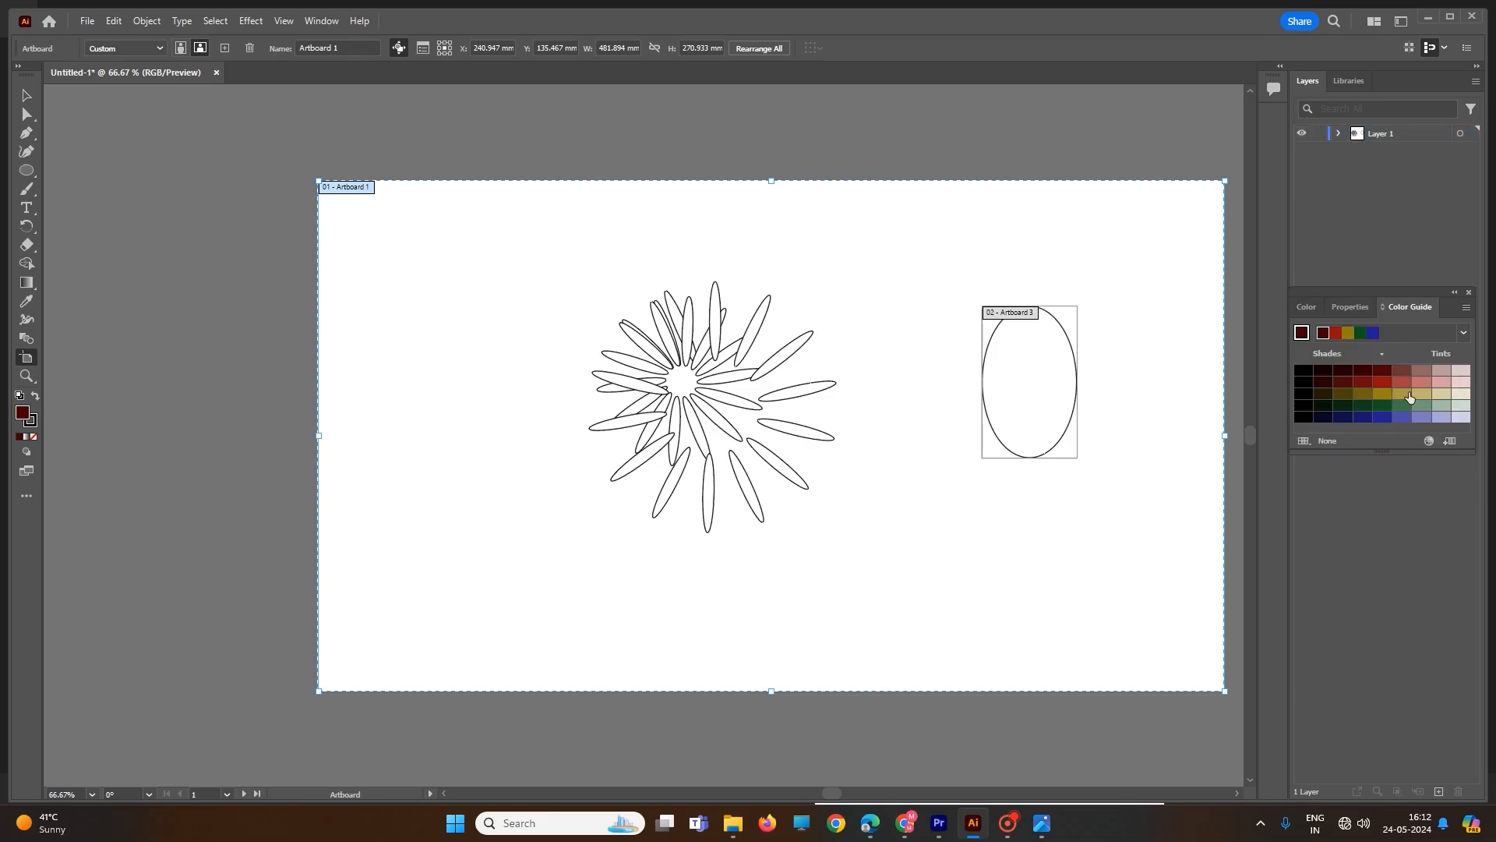
- Review Artboard 1's transform and preset properties, and display the fill color's RGB values
left_click(1360, 312)
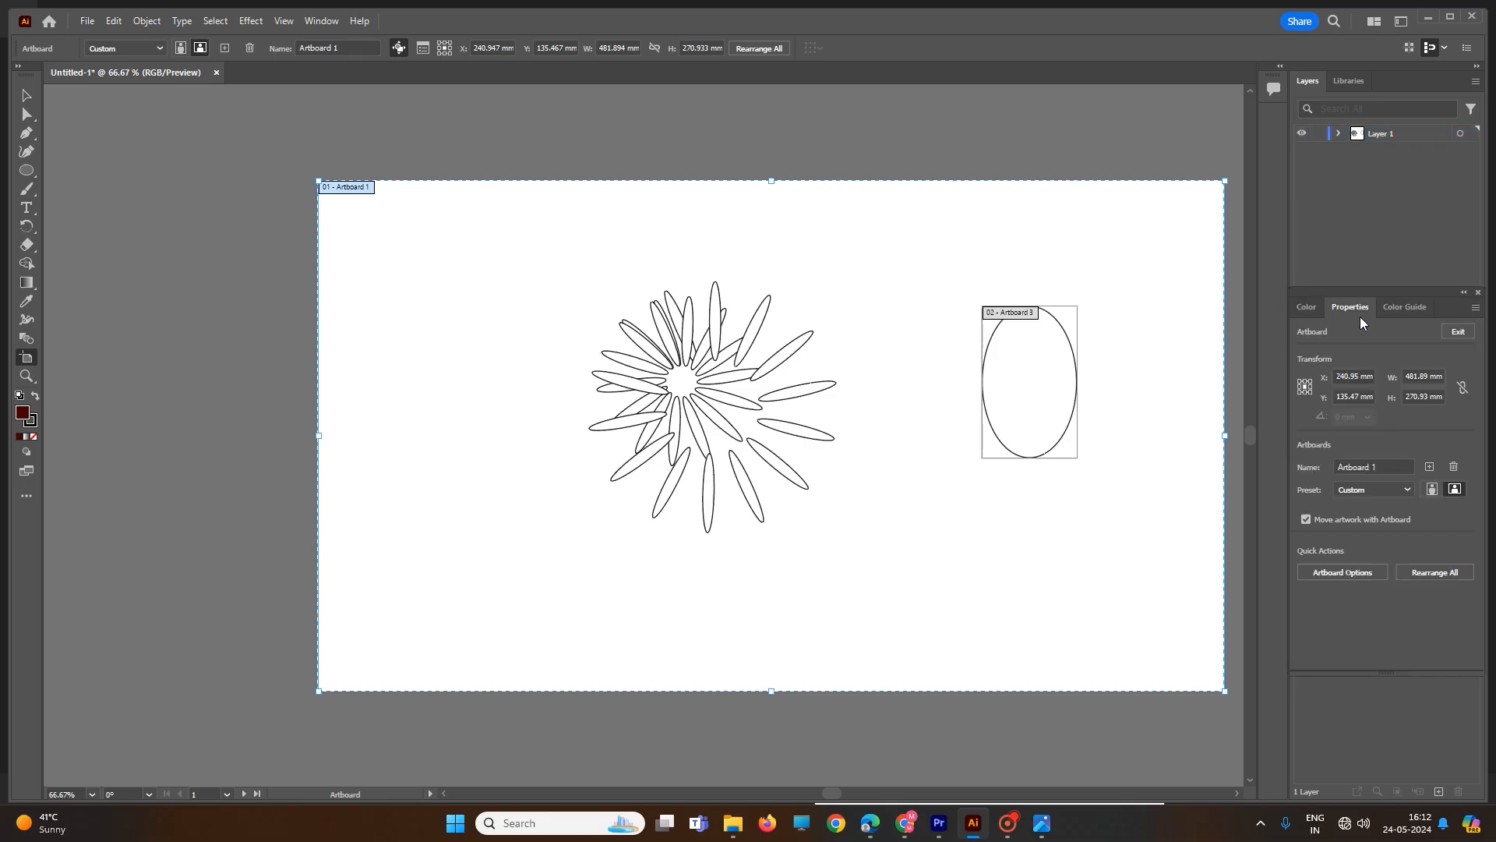
left_click(1310, 308)
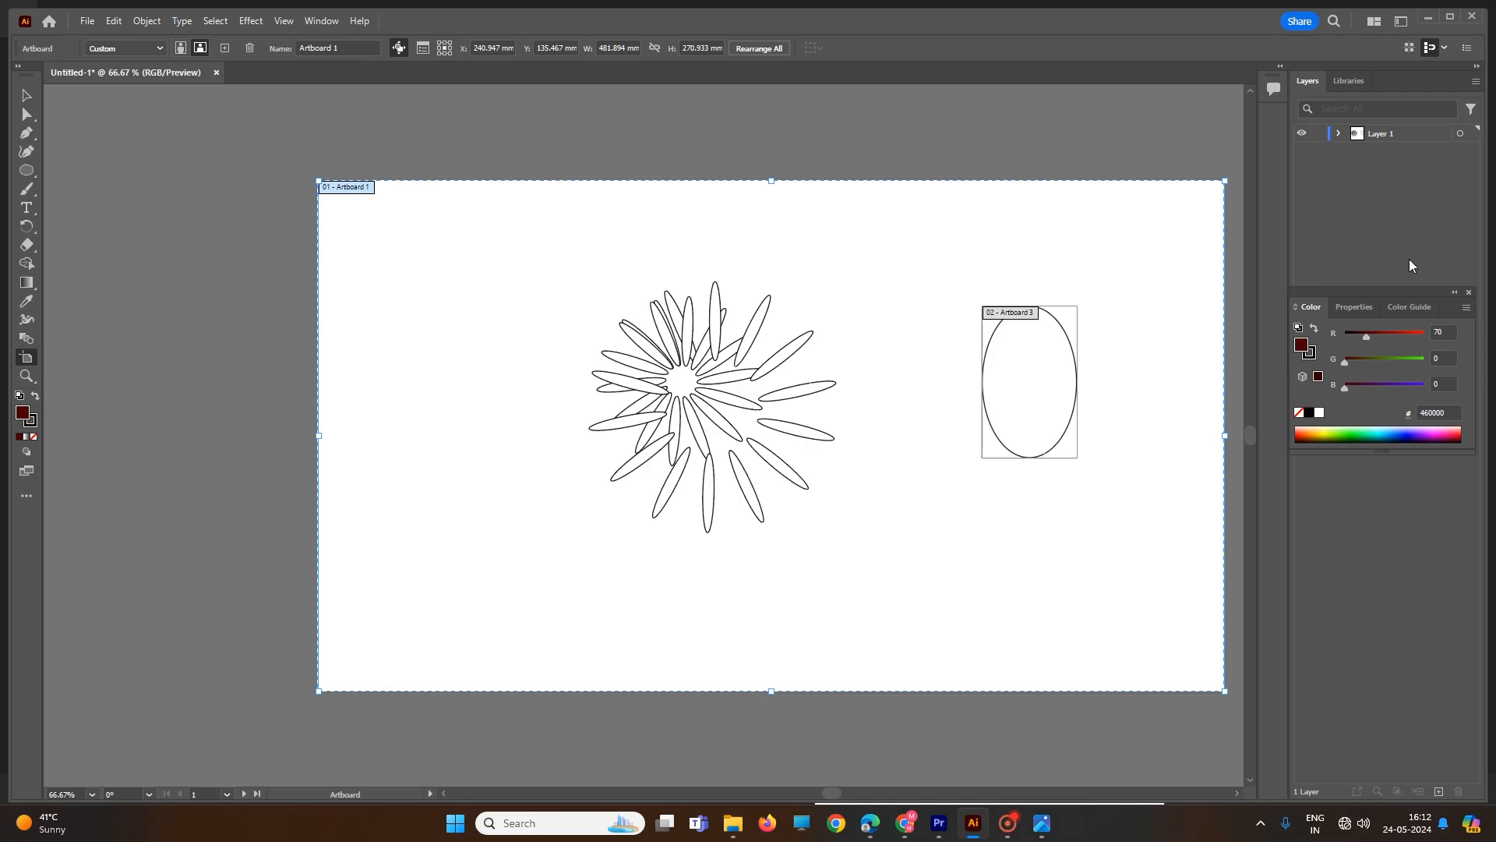
left_click(1012, 833)
left_click(924, 790)
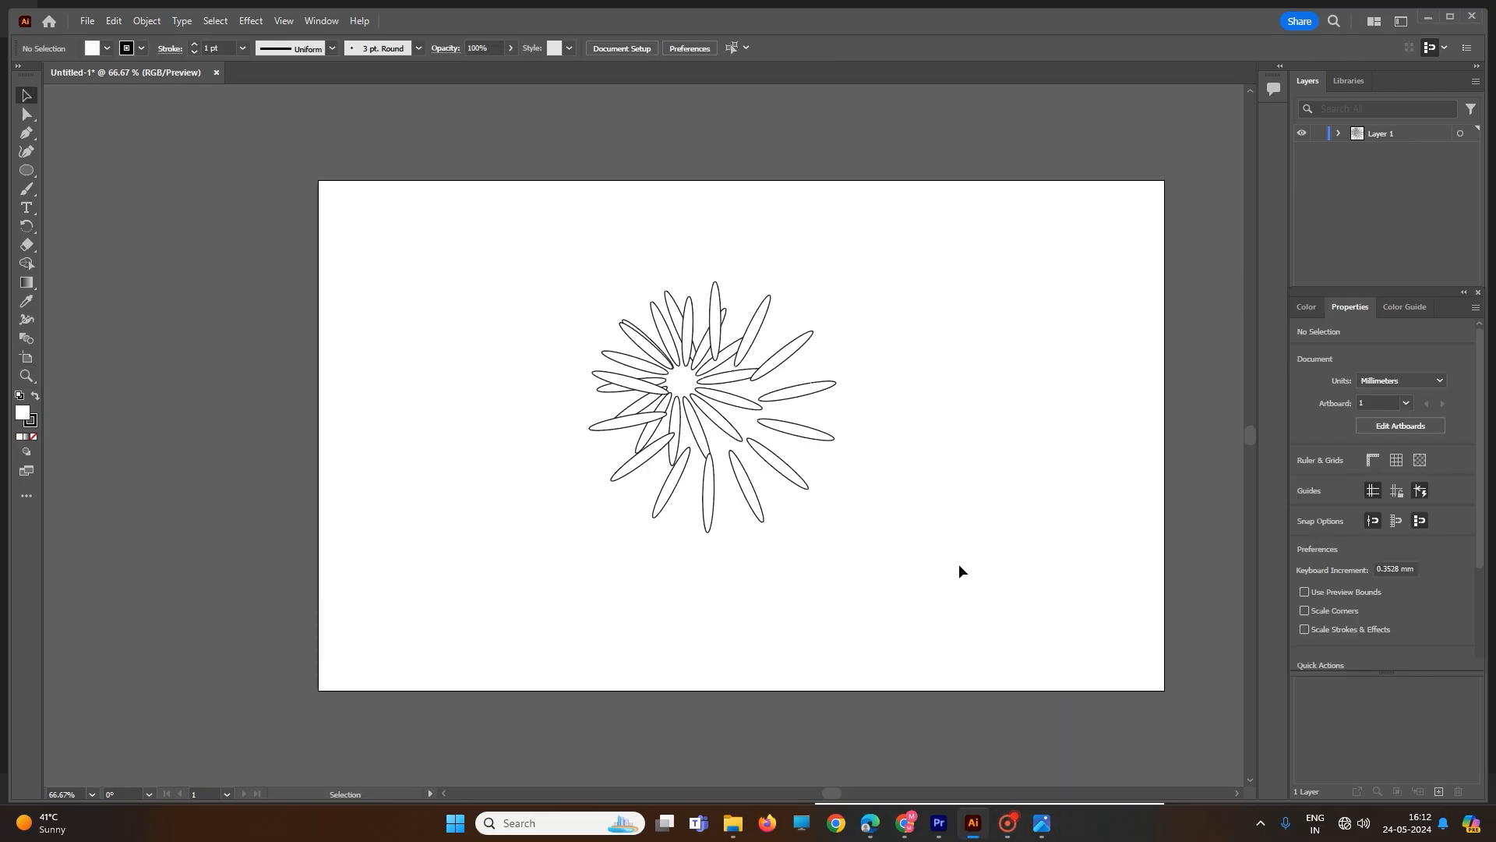
- Show the rulers and place a vertical guide at the flower's leftmost edge and a horizontal guide at about 53 mm along its upper edge
left_click(1371, 461)
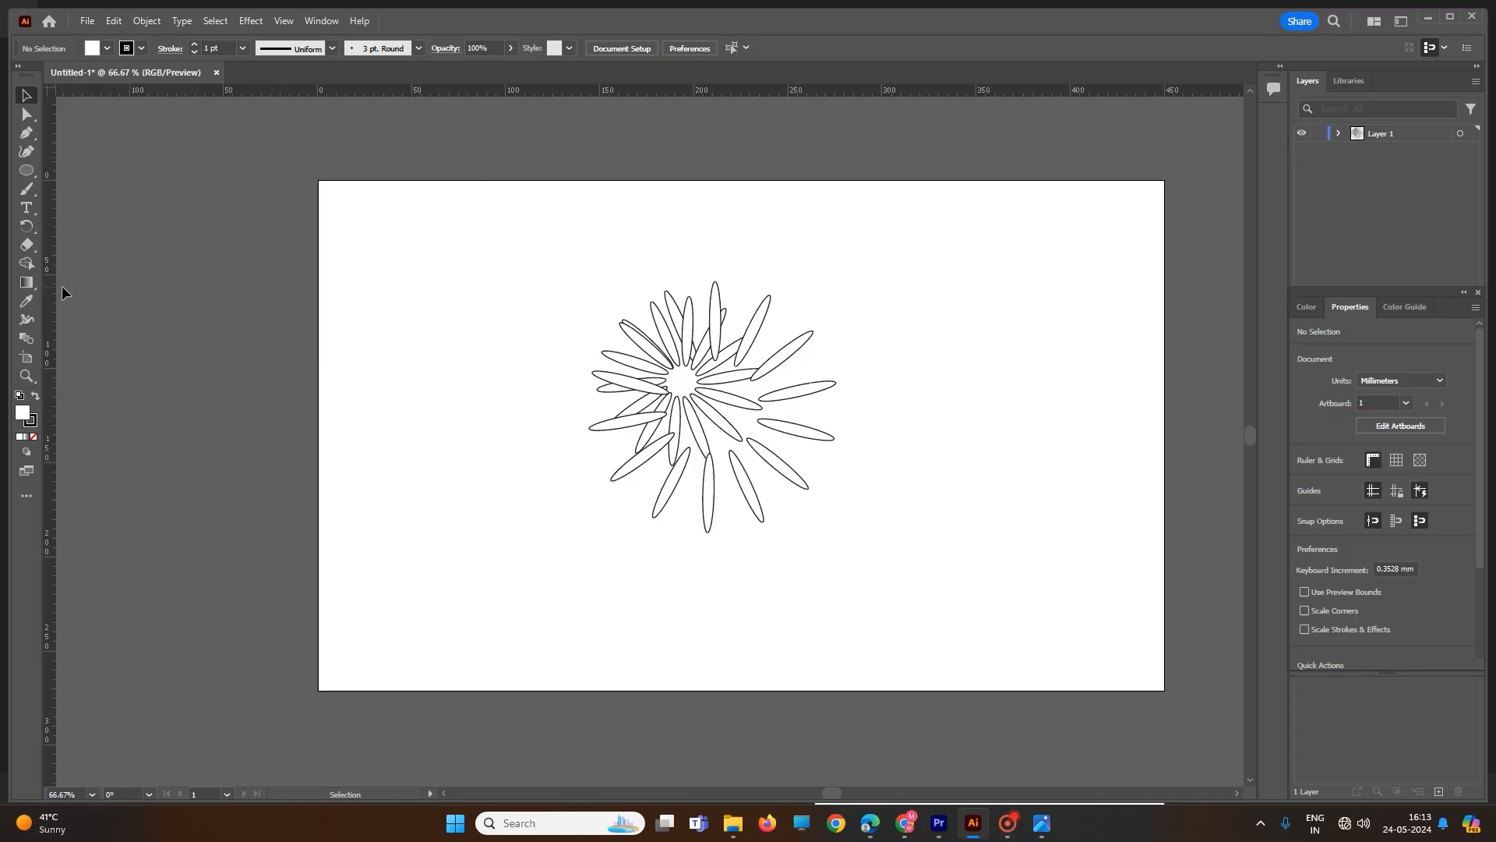
left_click_drag(49, 286, 588, 324)
left_click_drag(669, 132, 682, 279)
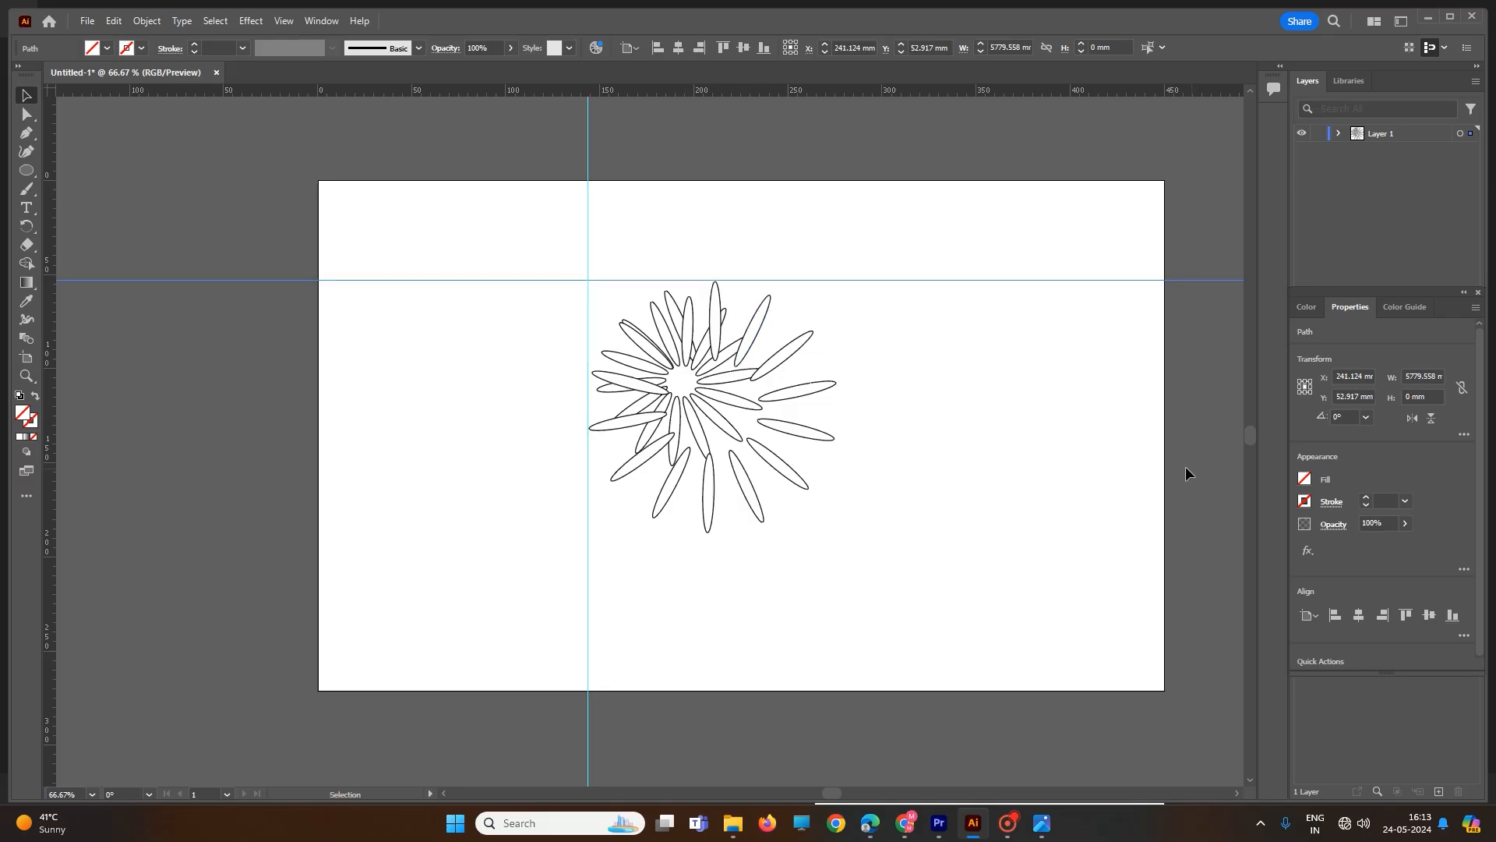
left_click(1050, 403)
left_click_drag(638, 411, 639, 410)
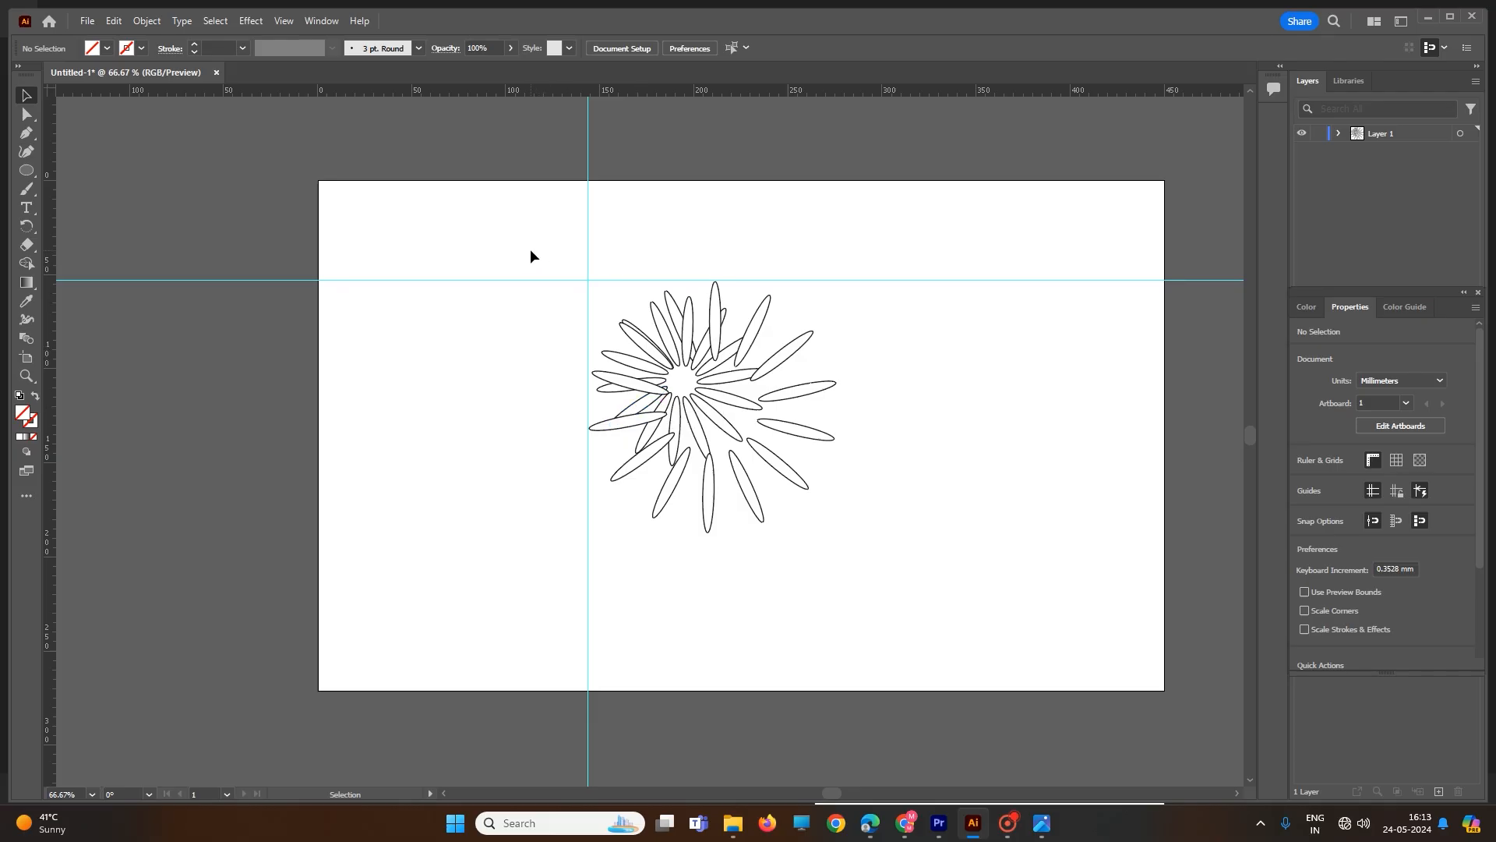
- Select the flower's upper petals together with the horizontal guide and move them up to the artboard's upper edge
left_click_drag(695, 260, 758, 367)
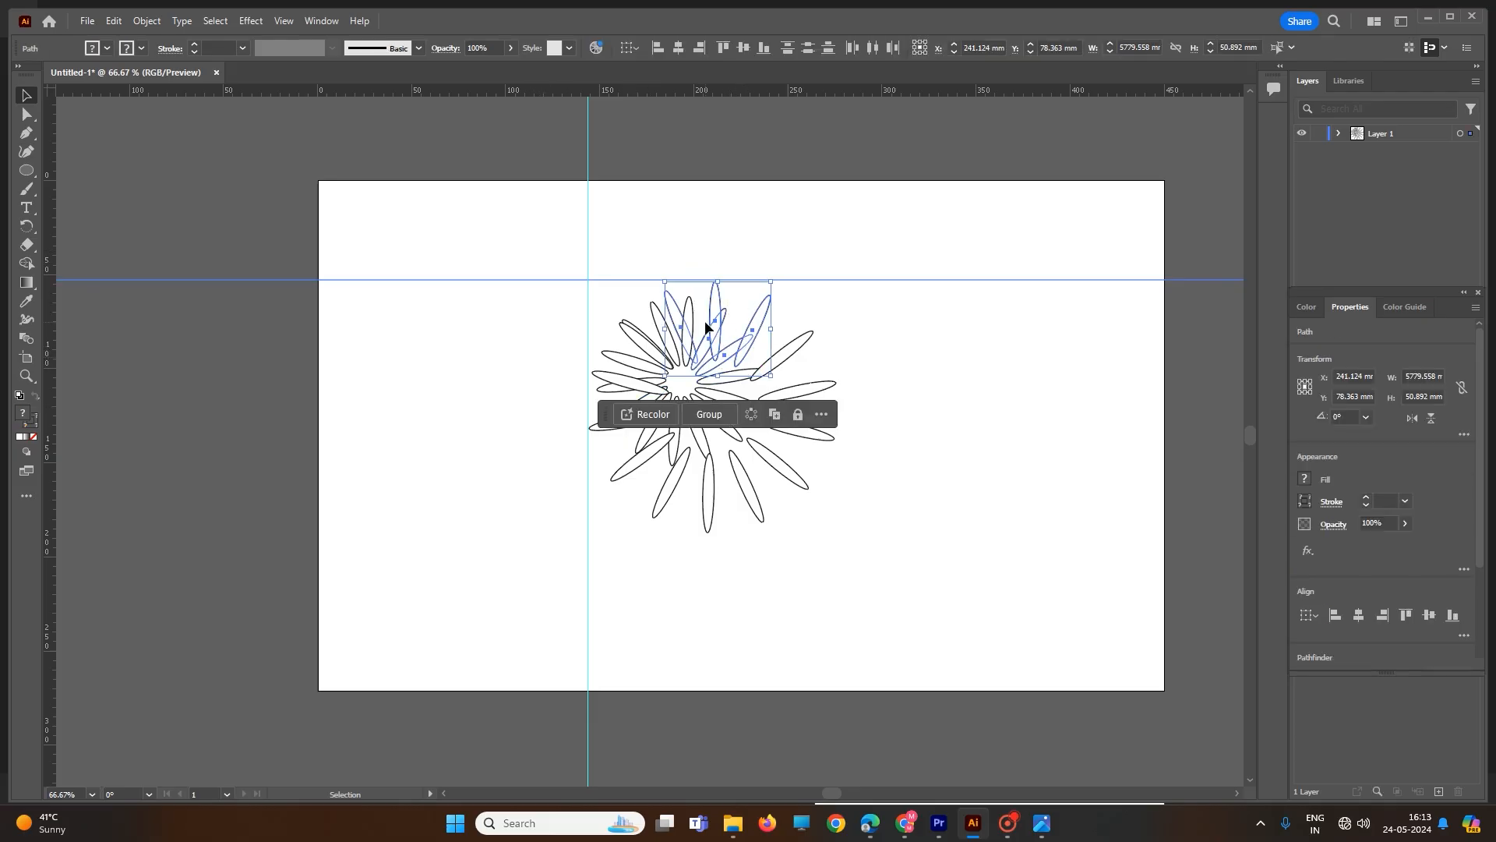
left_click_drag(705, 326, 645, 224)
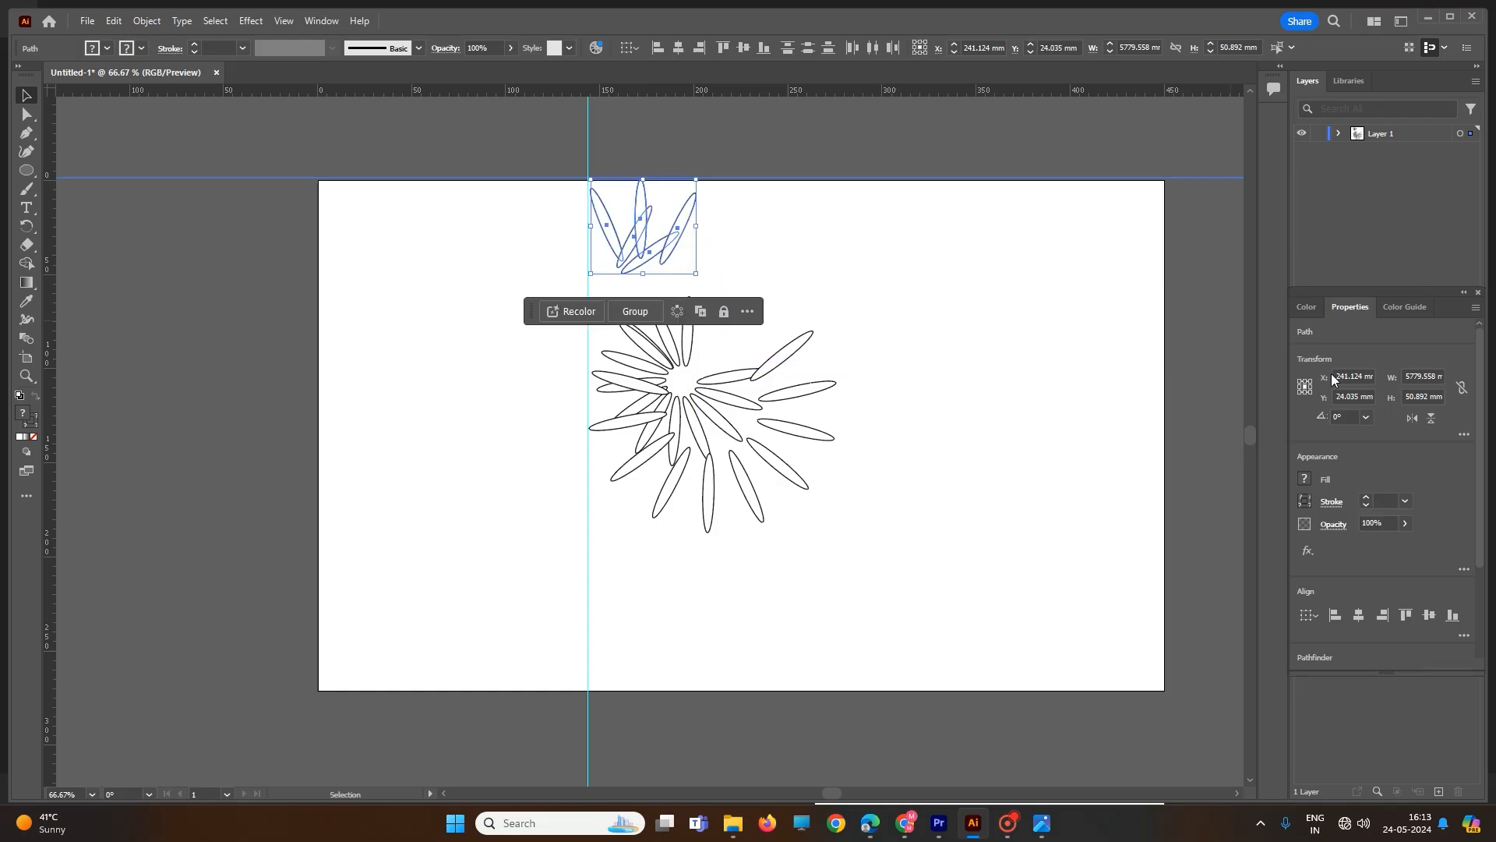
left_click(1114, 446)
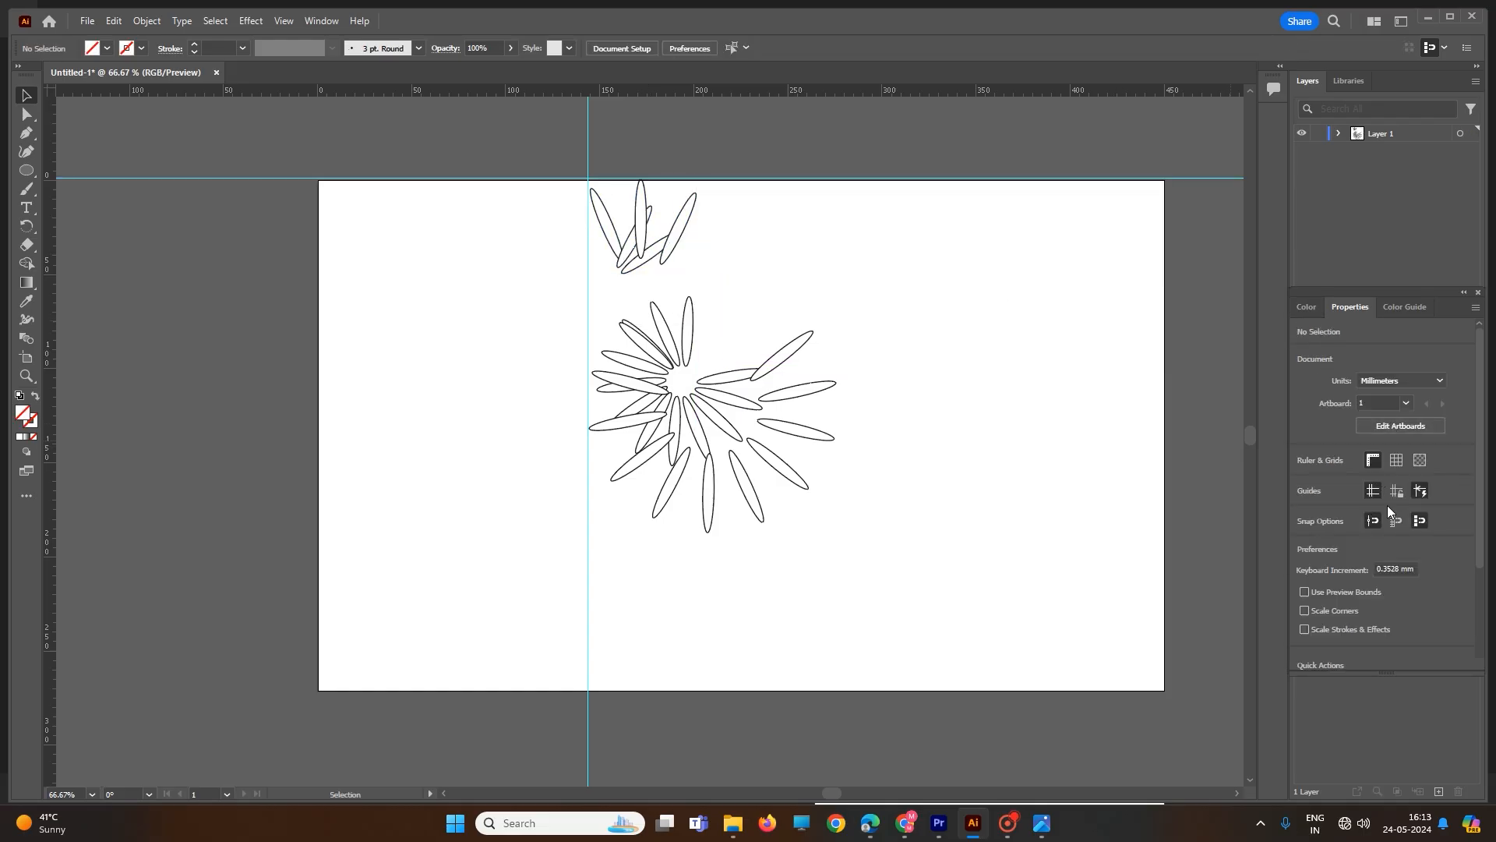
- Float the document window, and show and hide the document grid and the transparency grid
left_click(1395, 461)
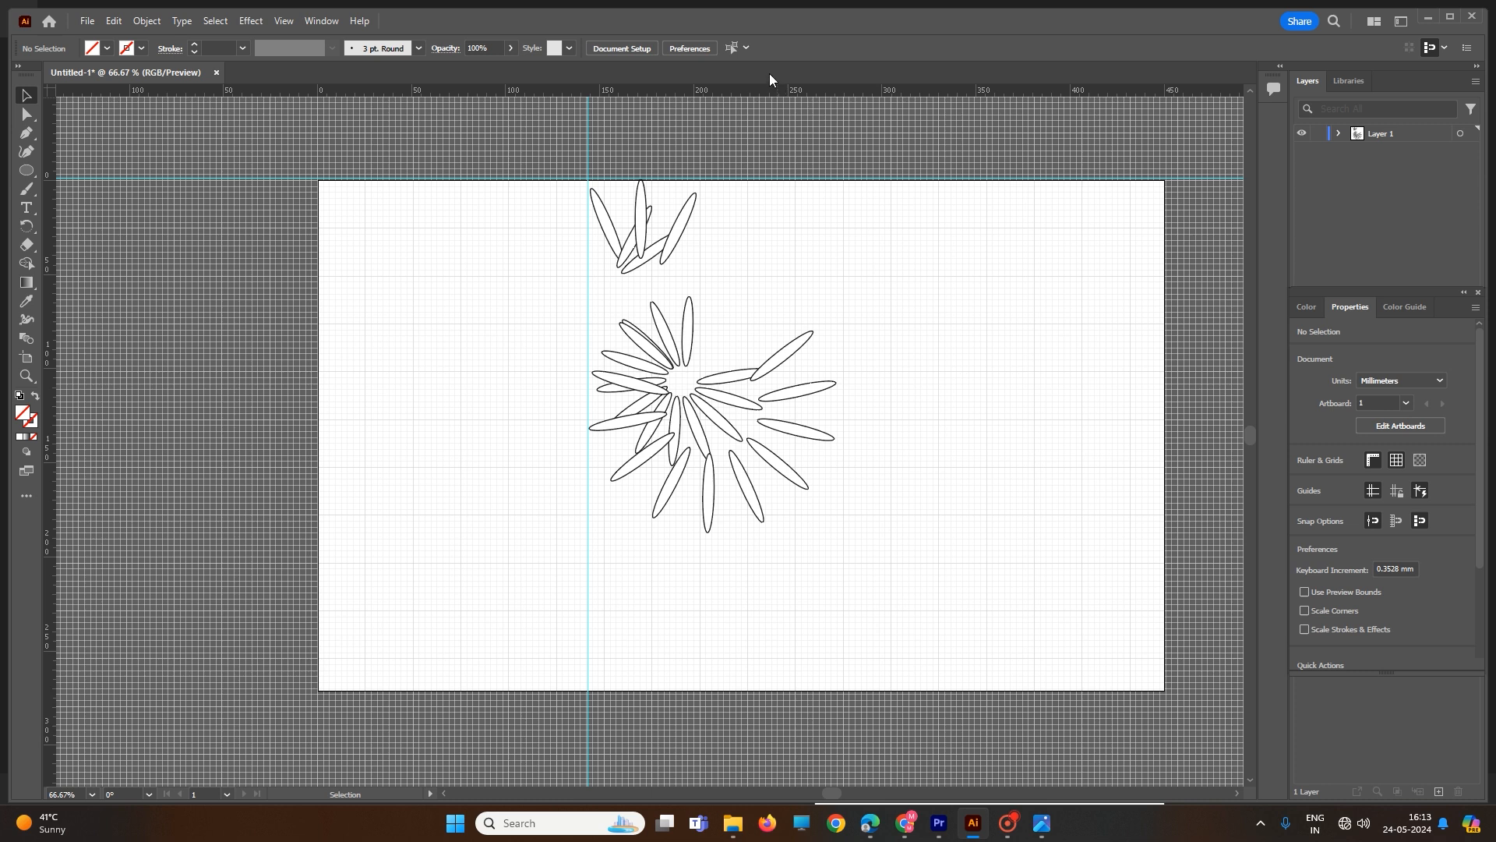
mouse_move(769, 78)
left_mouse_down()
mouse_move(788, 137)
mouse_move(778, 93)
left_mouse_up()
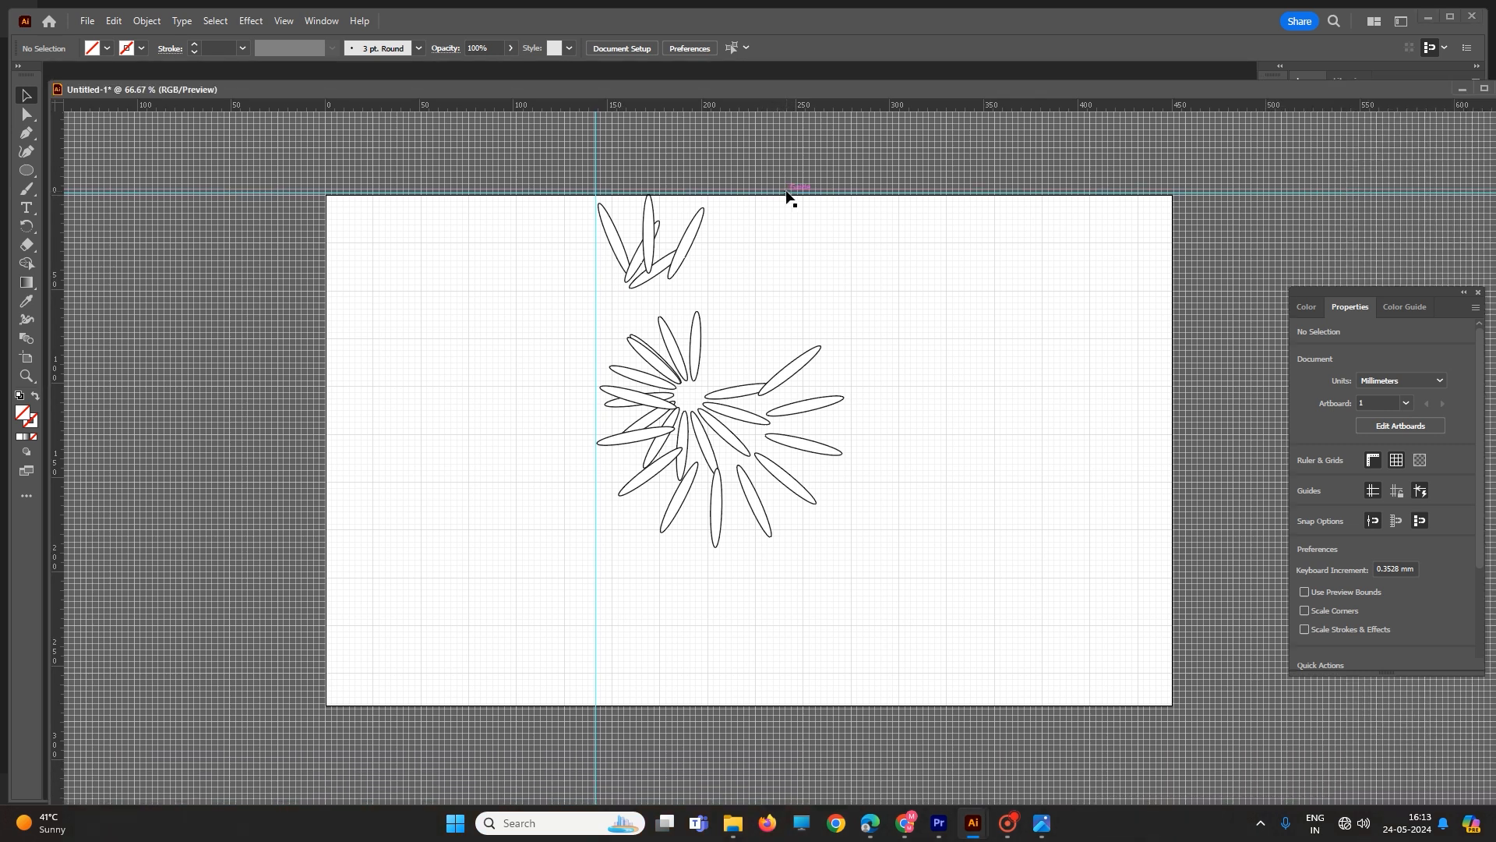
left_click(1418, 461)
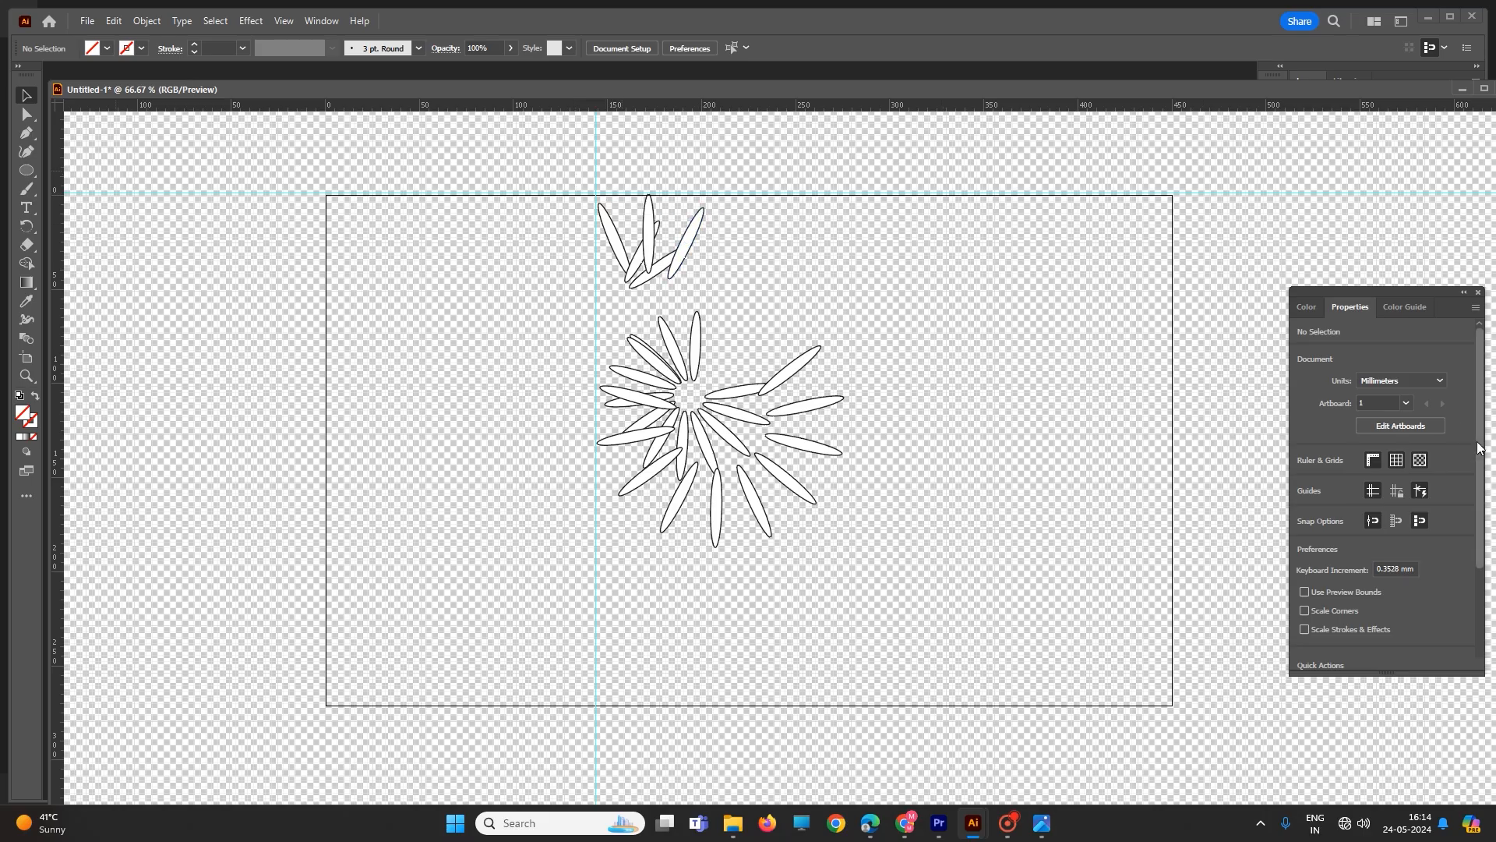
left_click(1415, 461)
left_click(1403, 461)
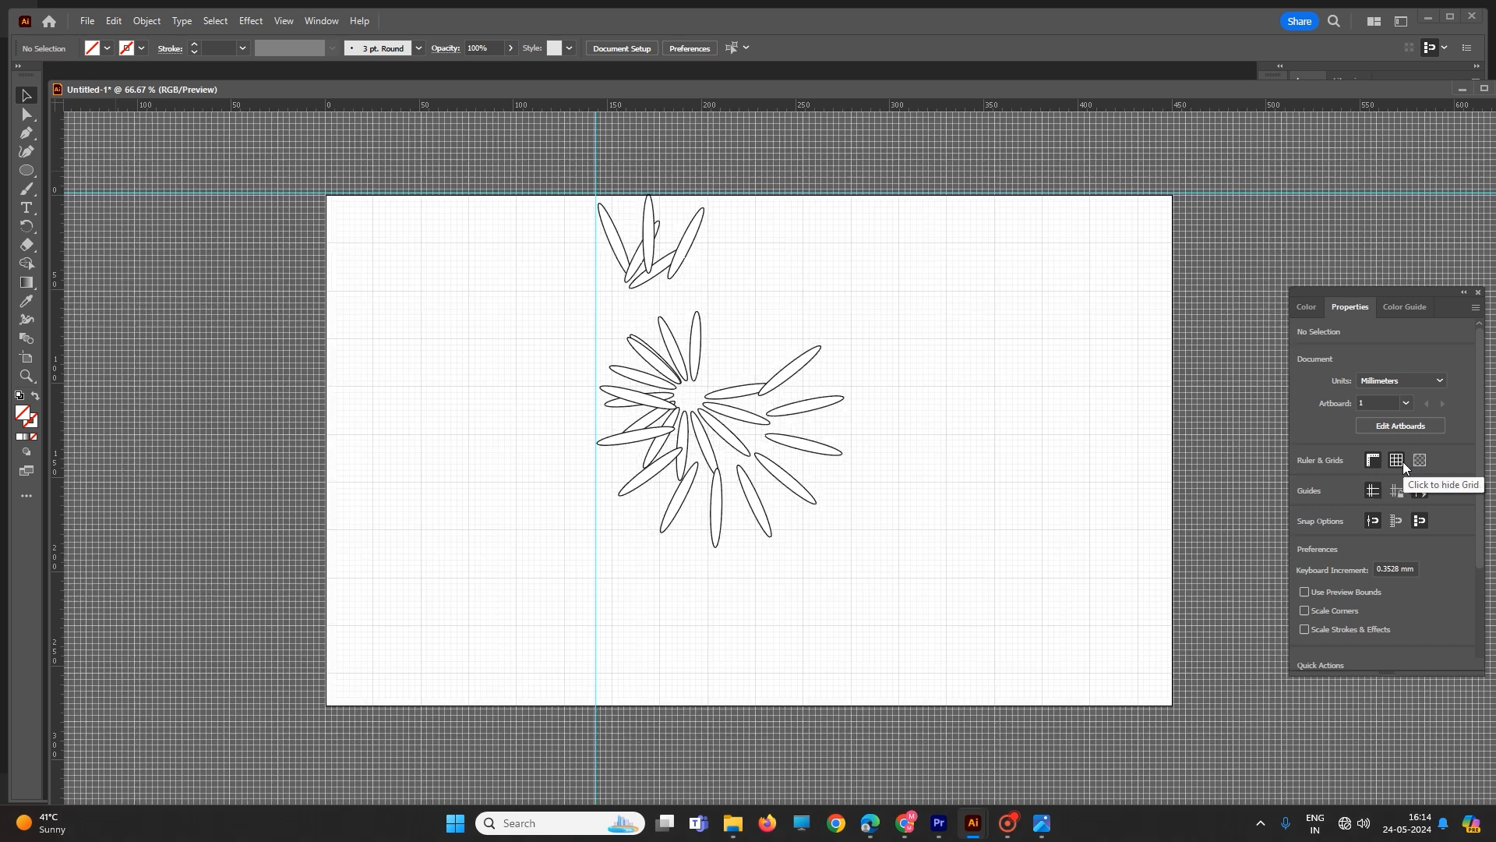
left_click(1394, 460)
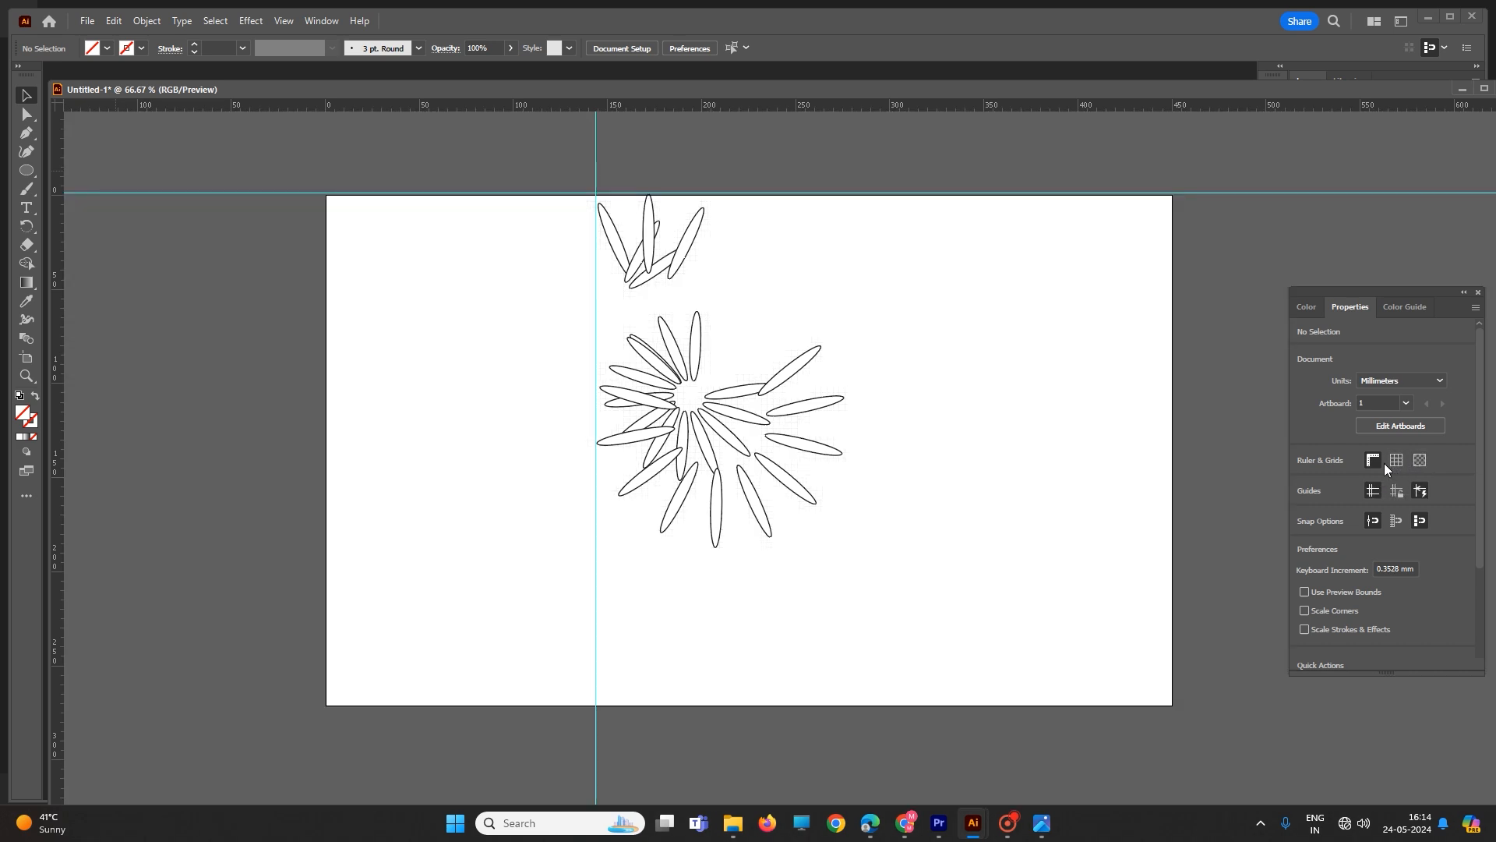
- Hide the rulers, and hide and show the guides
left_click(1371, 461)
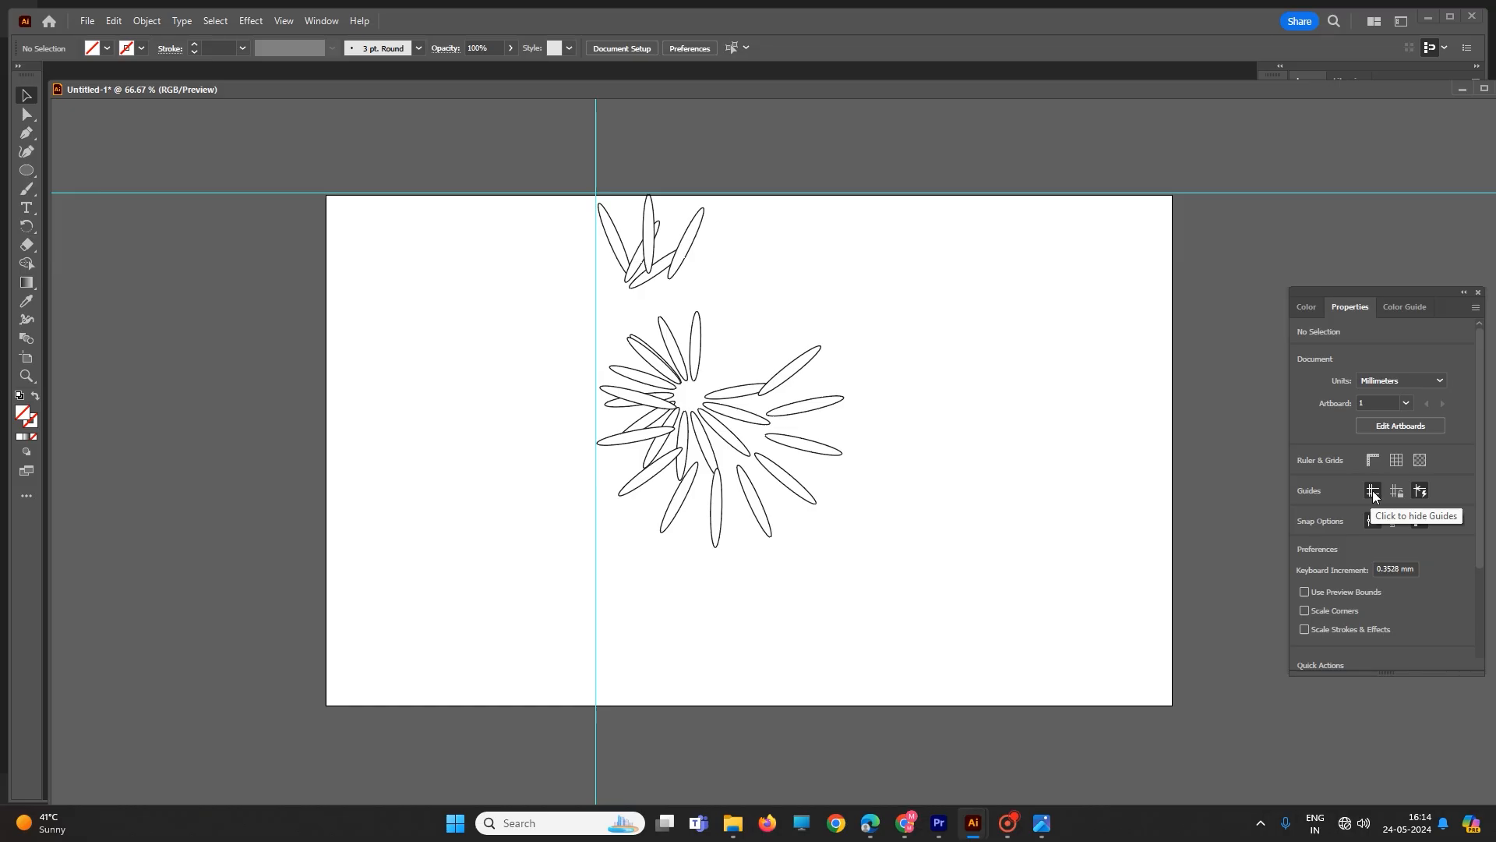
left_click(1373, 492)
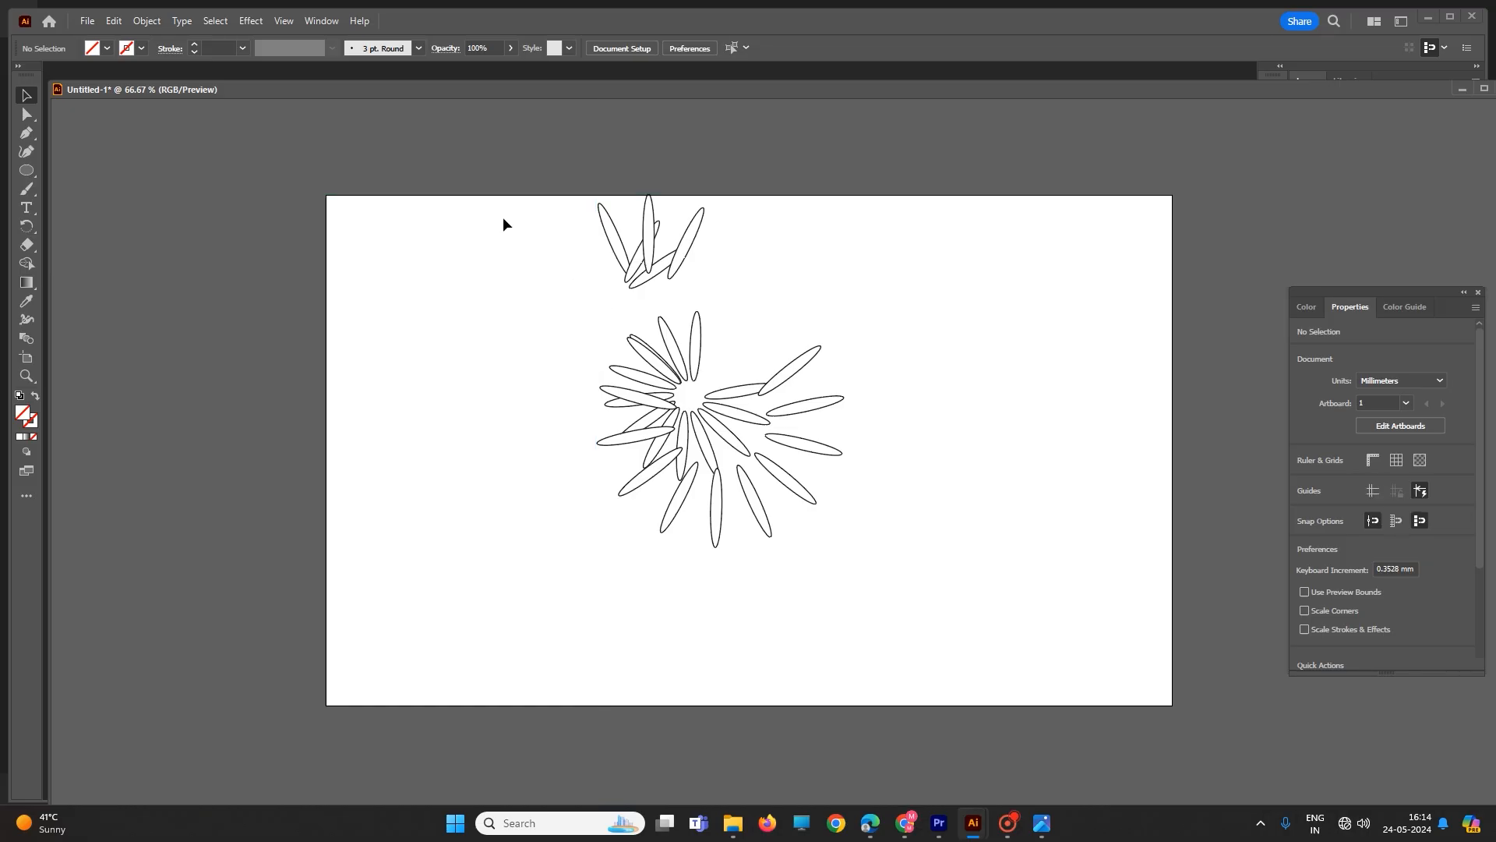
left_click(1374, 495)
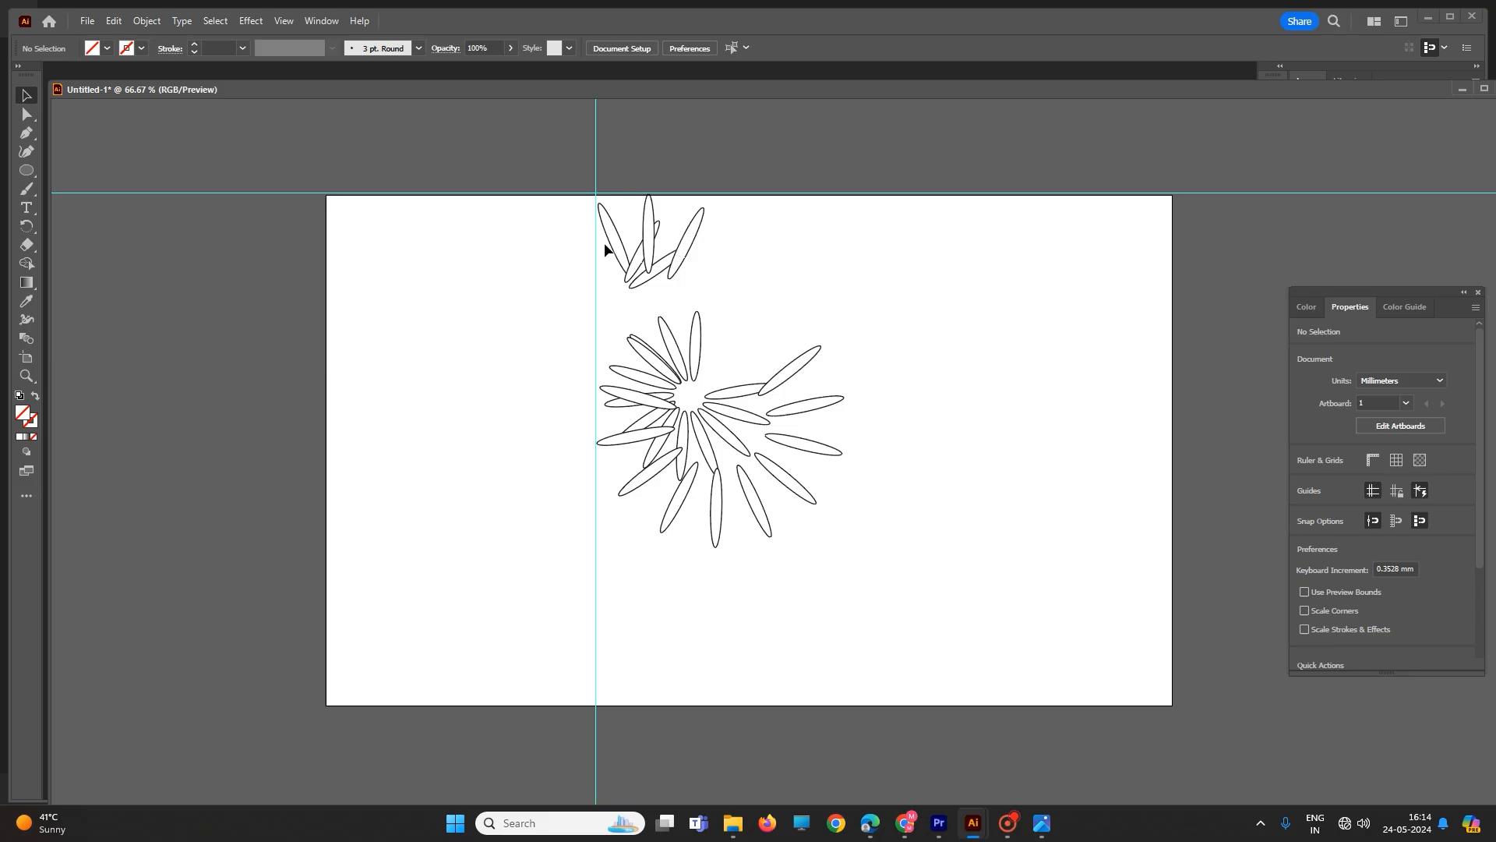
- Move the horizontal guide down to about 57 mm and the rightmost detached petal to about X 297 mm, Y 77 mm
left_click(1396, 491)
left_click_drag(858, 192, 914, 302)
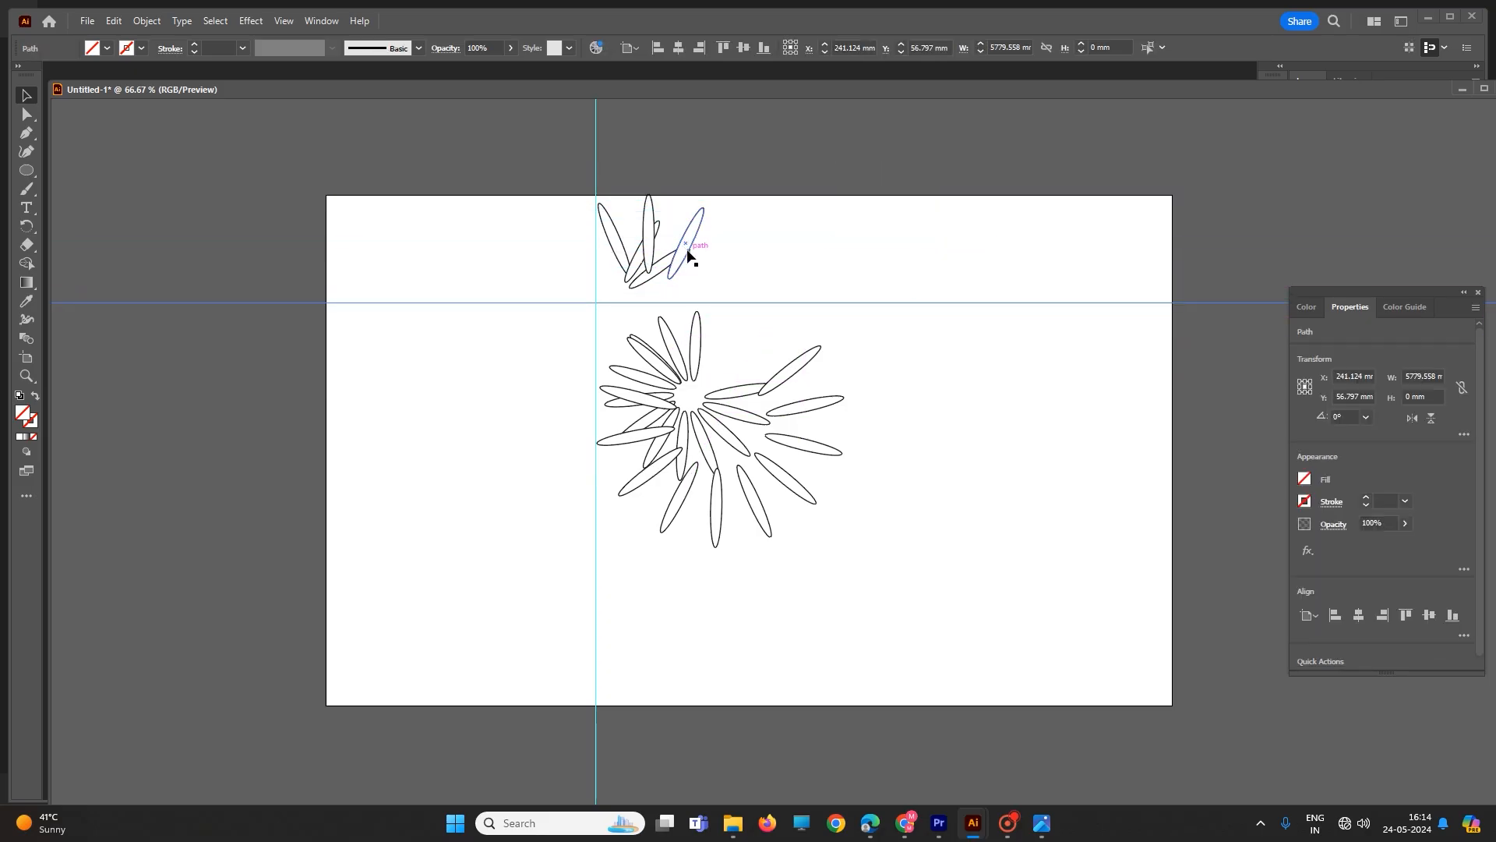
left_click(685, 249)
left_click_drag(686, 246, 885, 341)
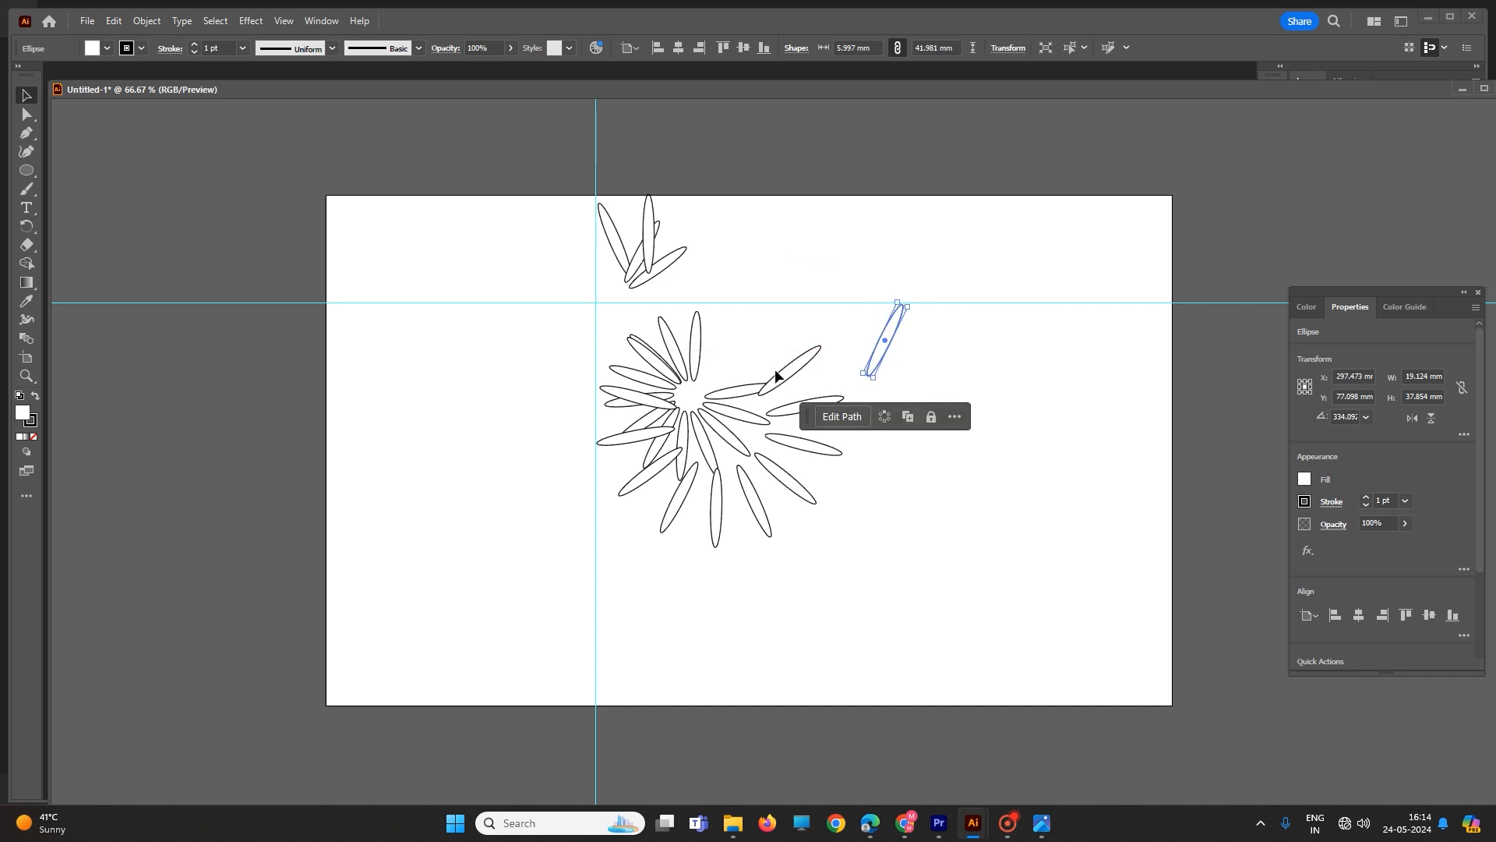
- Draw a rectangle about 76 x 80 mm on the artboard's empty right side and move it to about X 373 mm, Y 101 mm
right_click(31, 179)
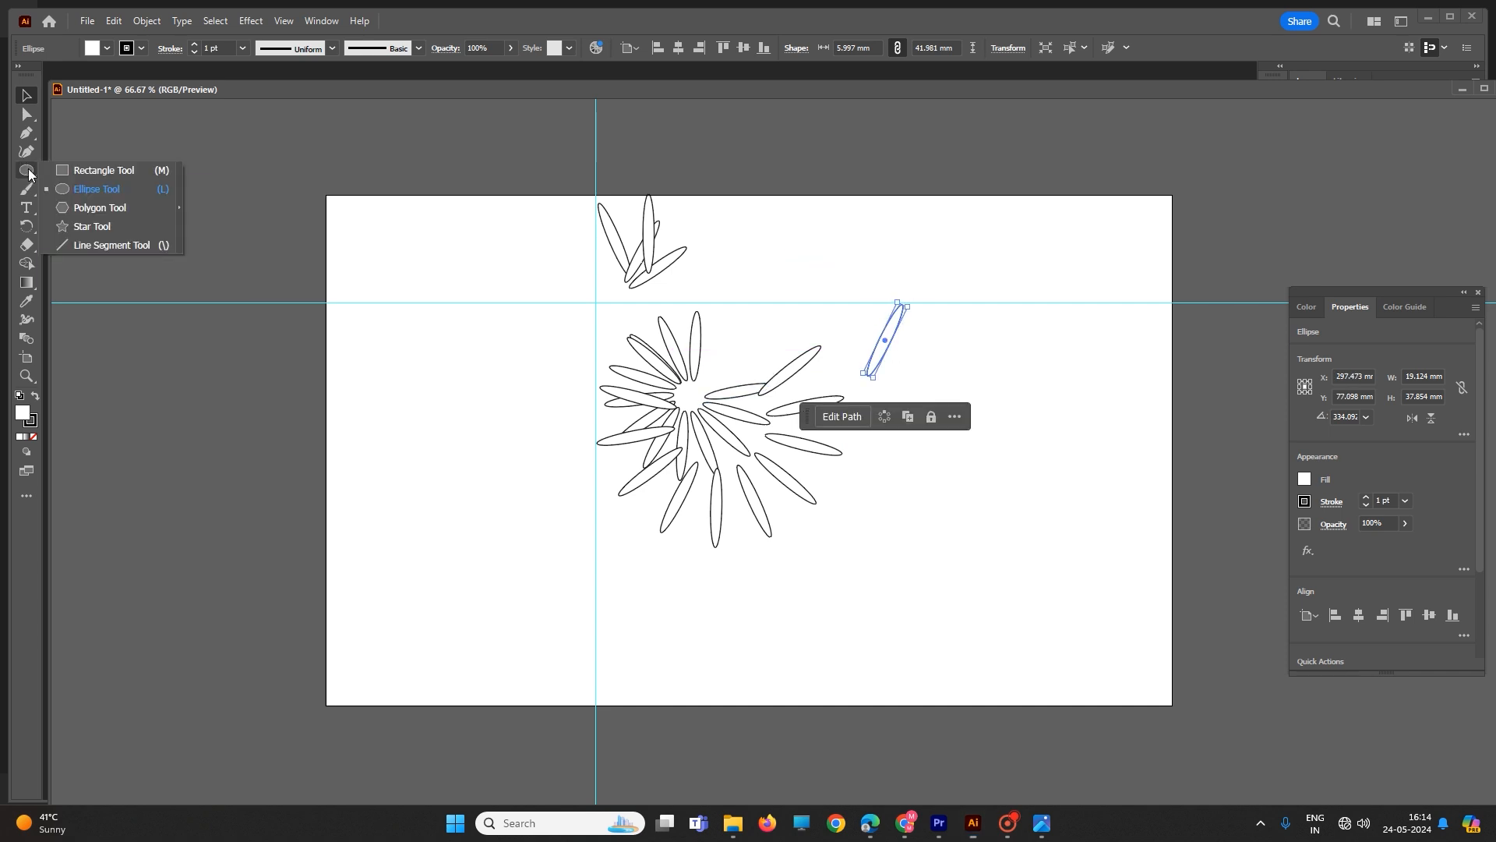
left_click(87, 169)
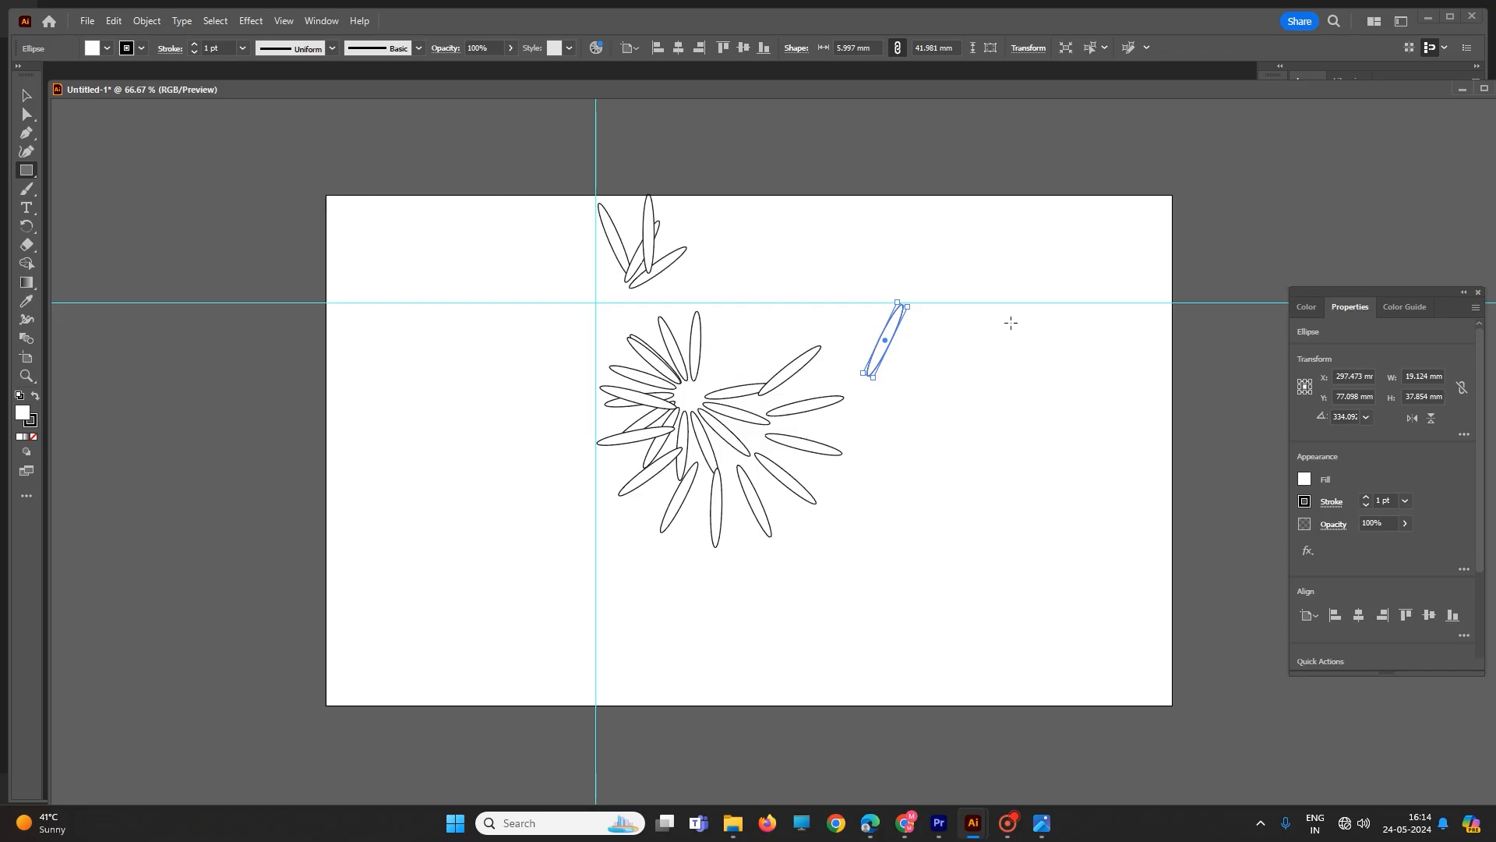
left_click_drag(971, 325, 1114, 475)
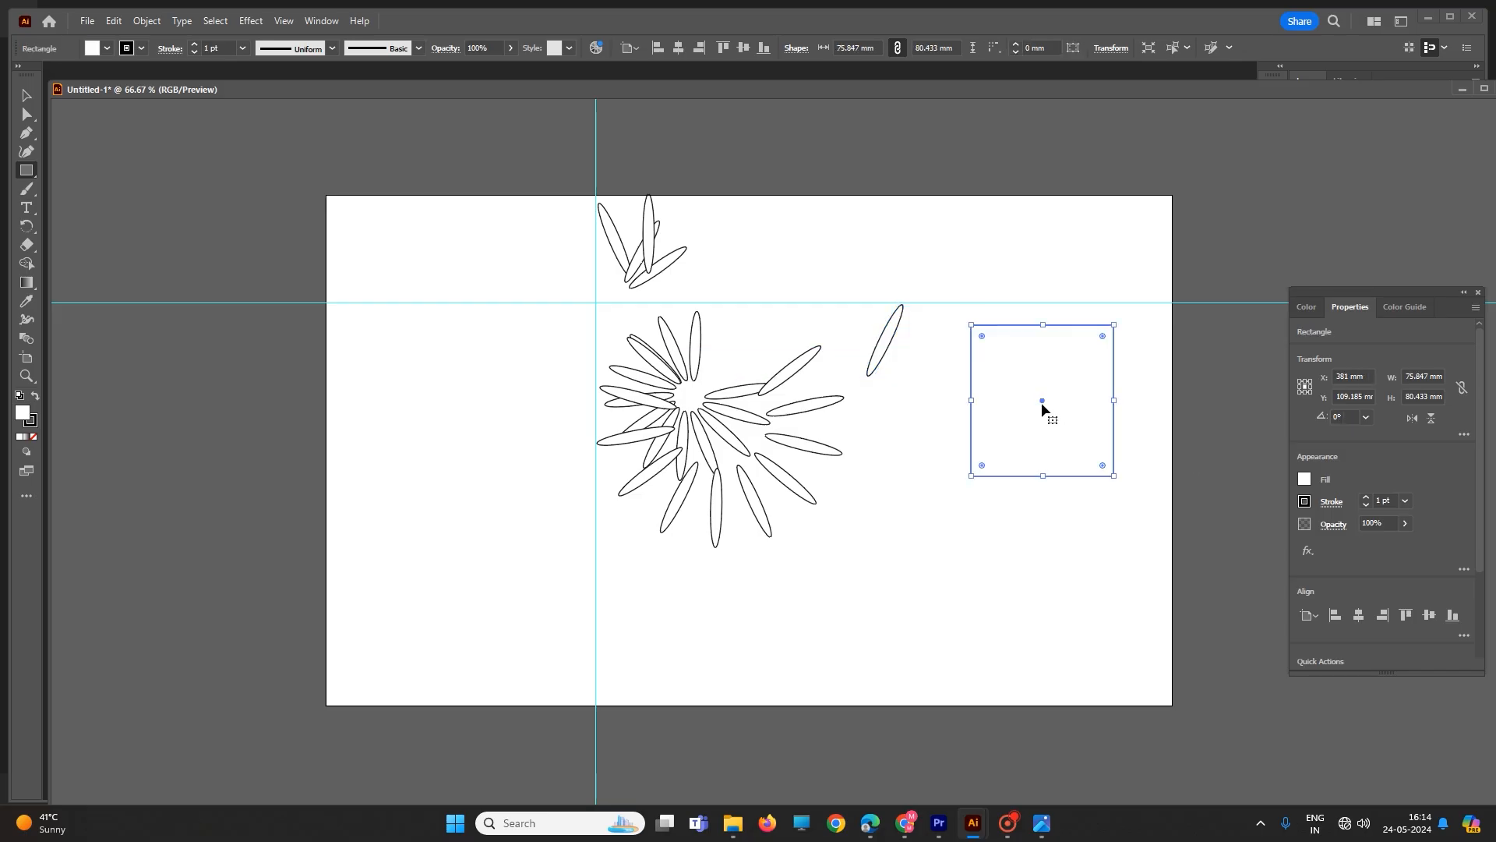
left_click_drag(1040, 397, 1024, 384)
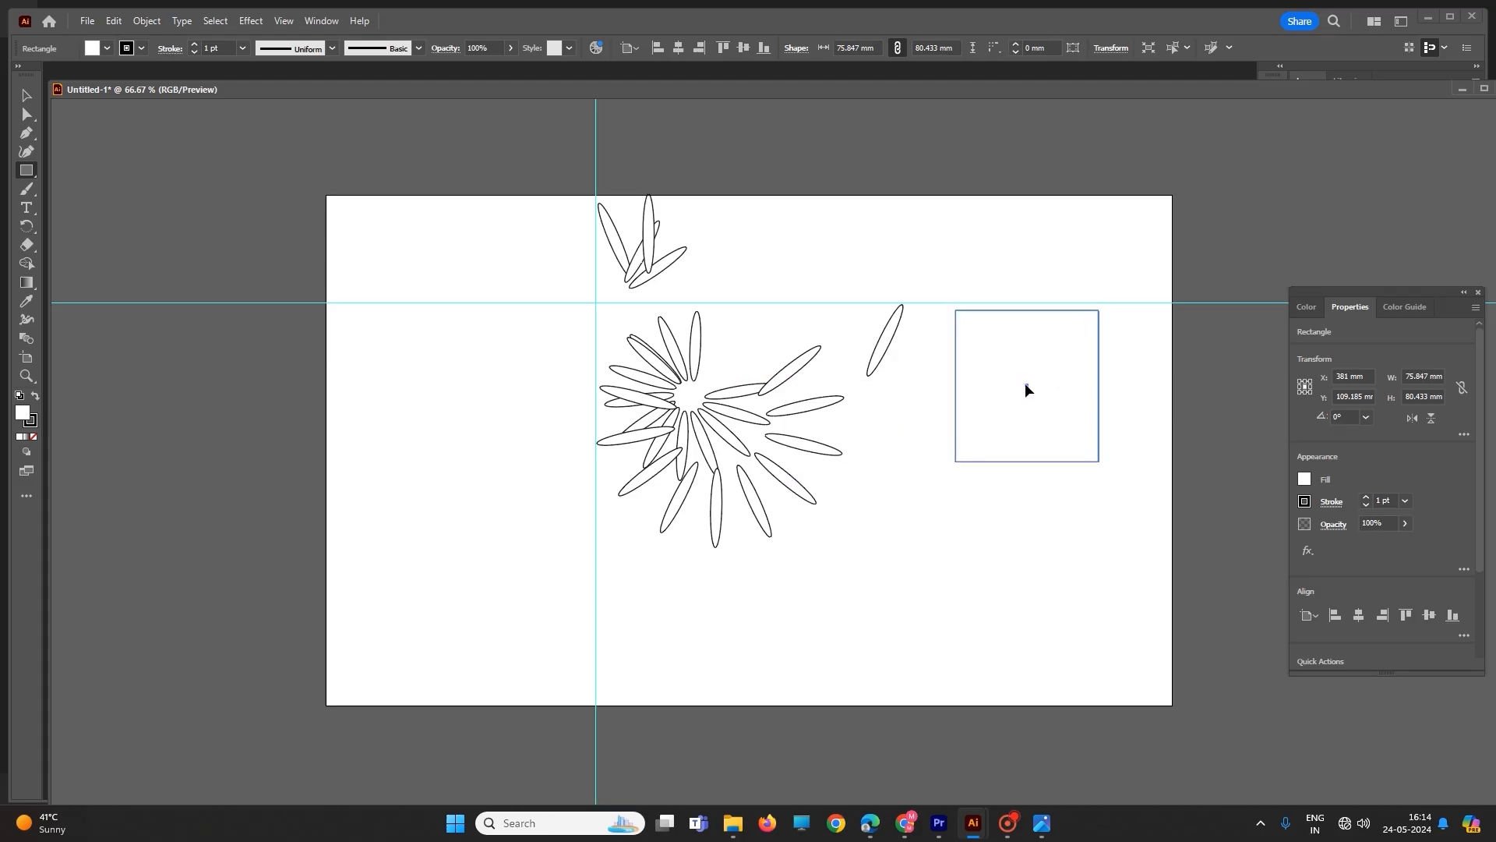
left_click(1122, 586)
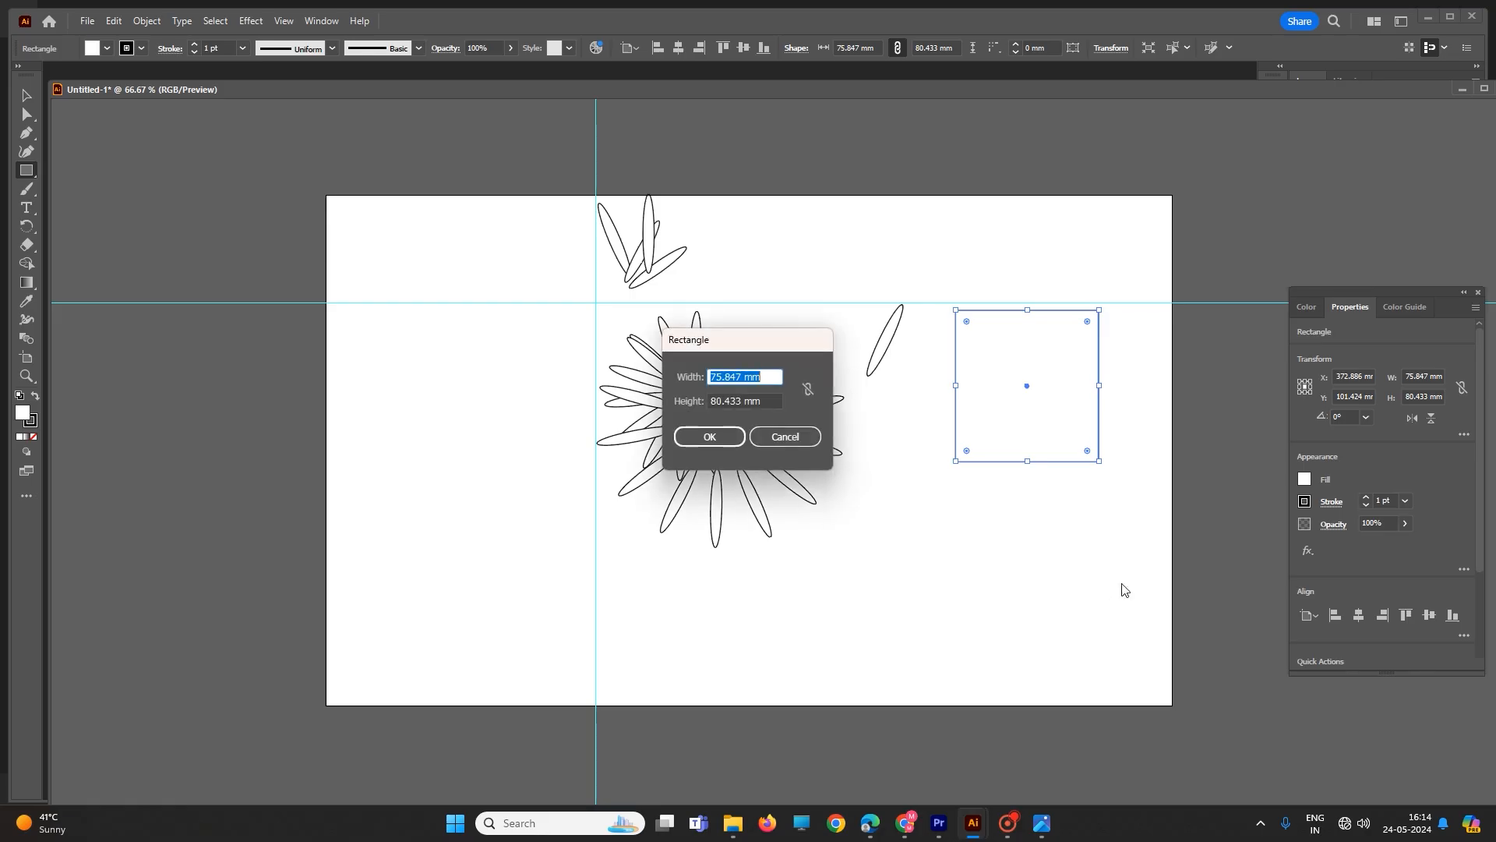
left_click(788, 434)
left_click(25, 95)
left_click(933, 472)
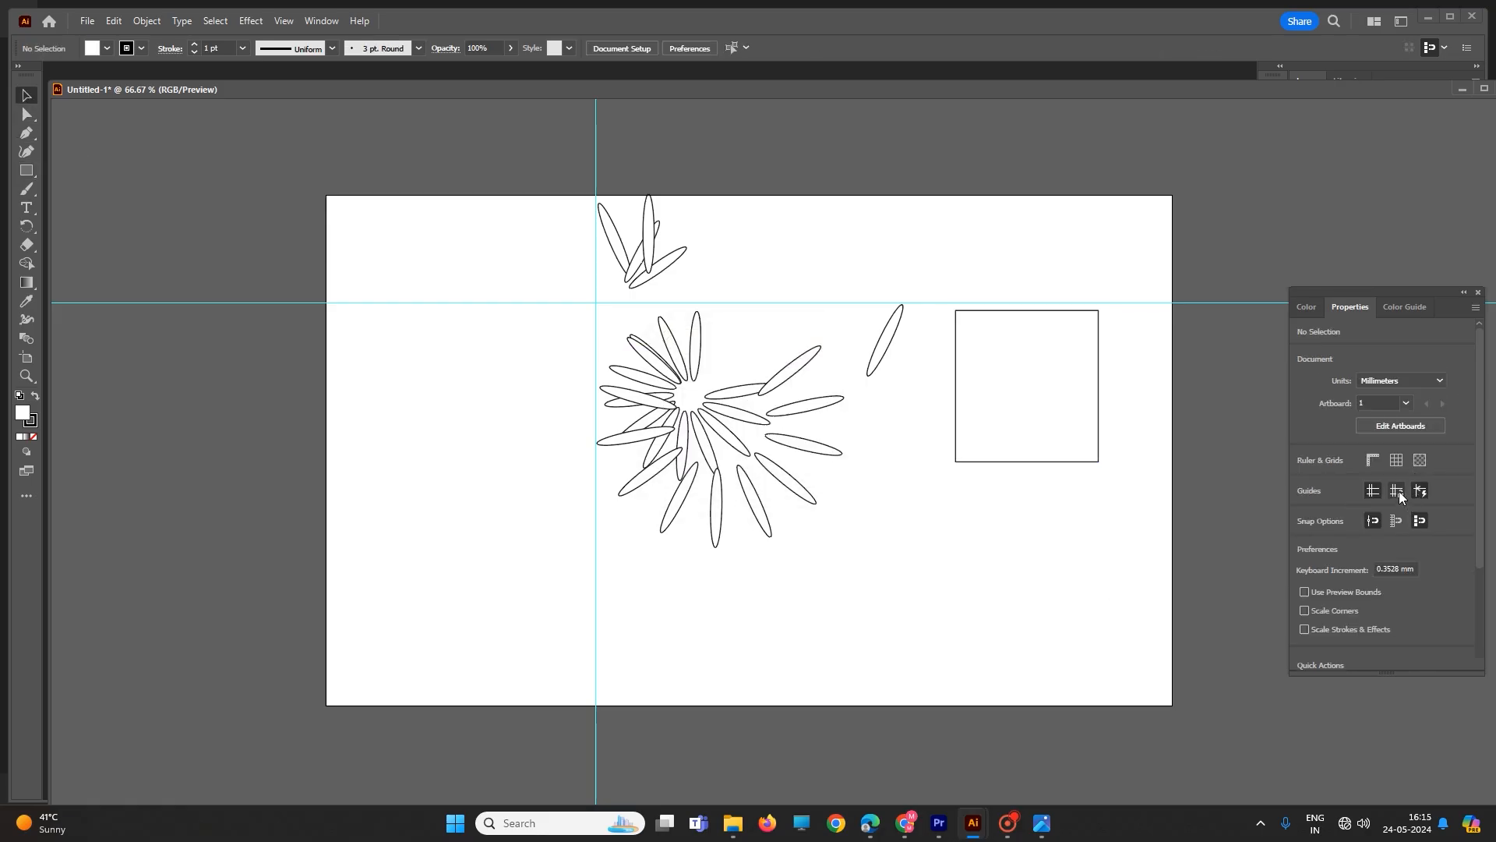
- Try the guide lock and Smart Guides toggles, and move the rectangle up so its upper edge meets the horizontal guide
left_click(1400, 495)
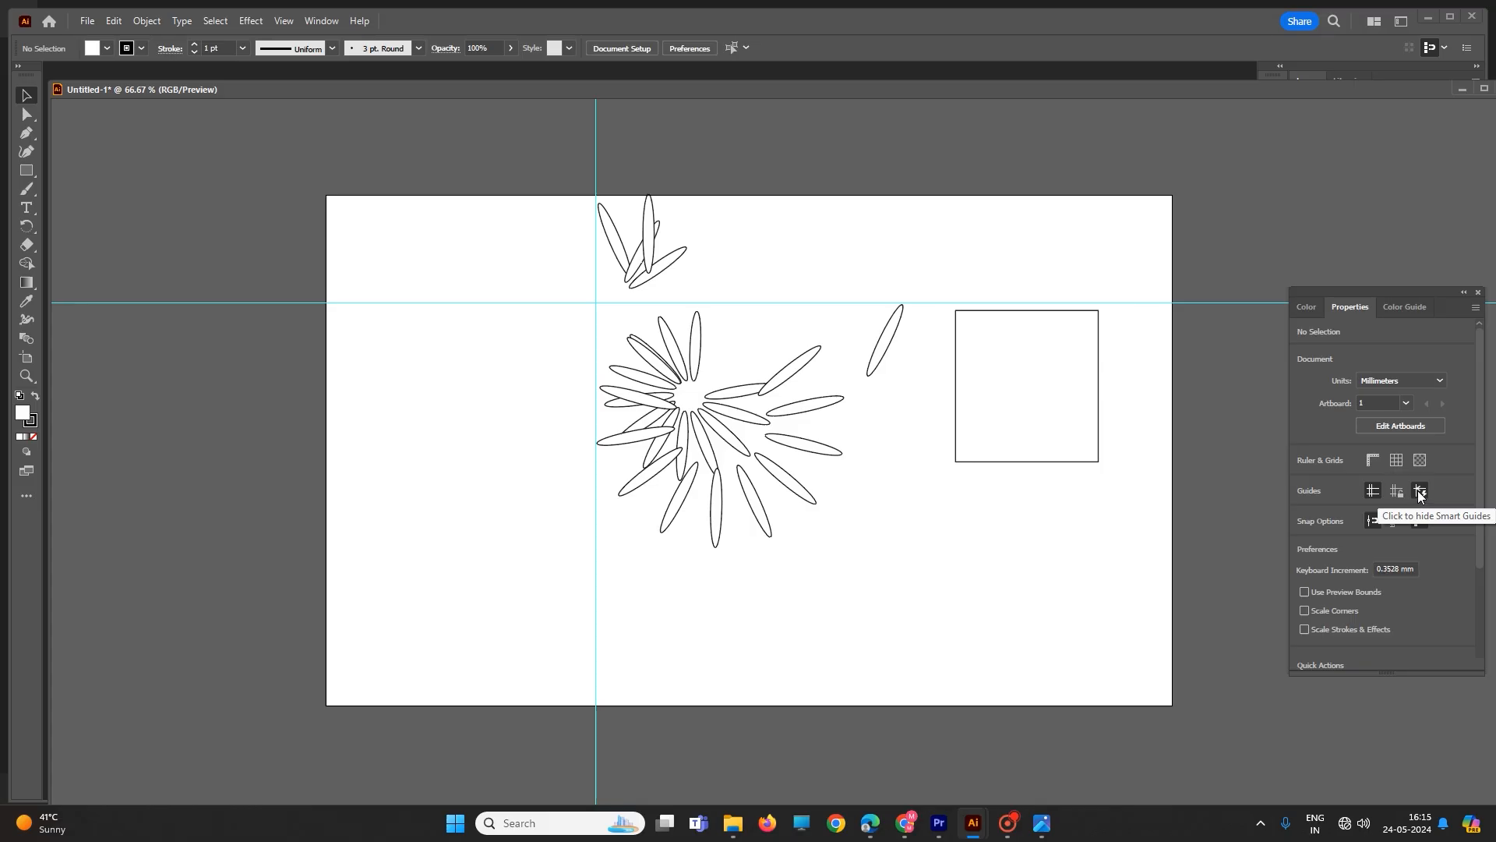
left_click(1419, 494)
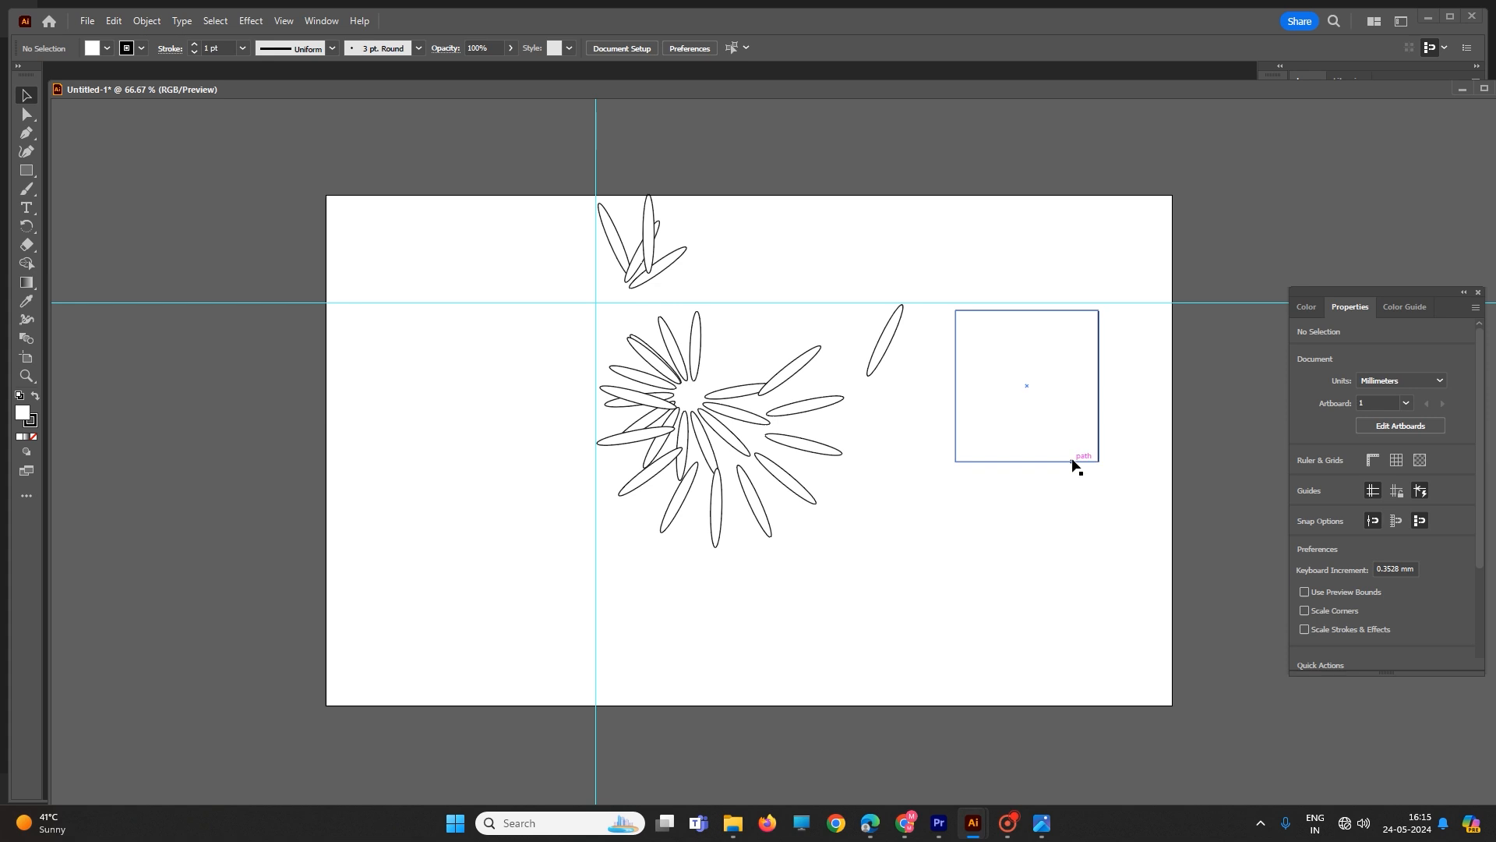
left_click_drag(1072, 461, 1069, 456)
left_click_drag(1039, 391, 1036, 382)
left_click(1180, 498)
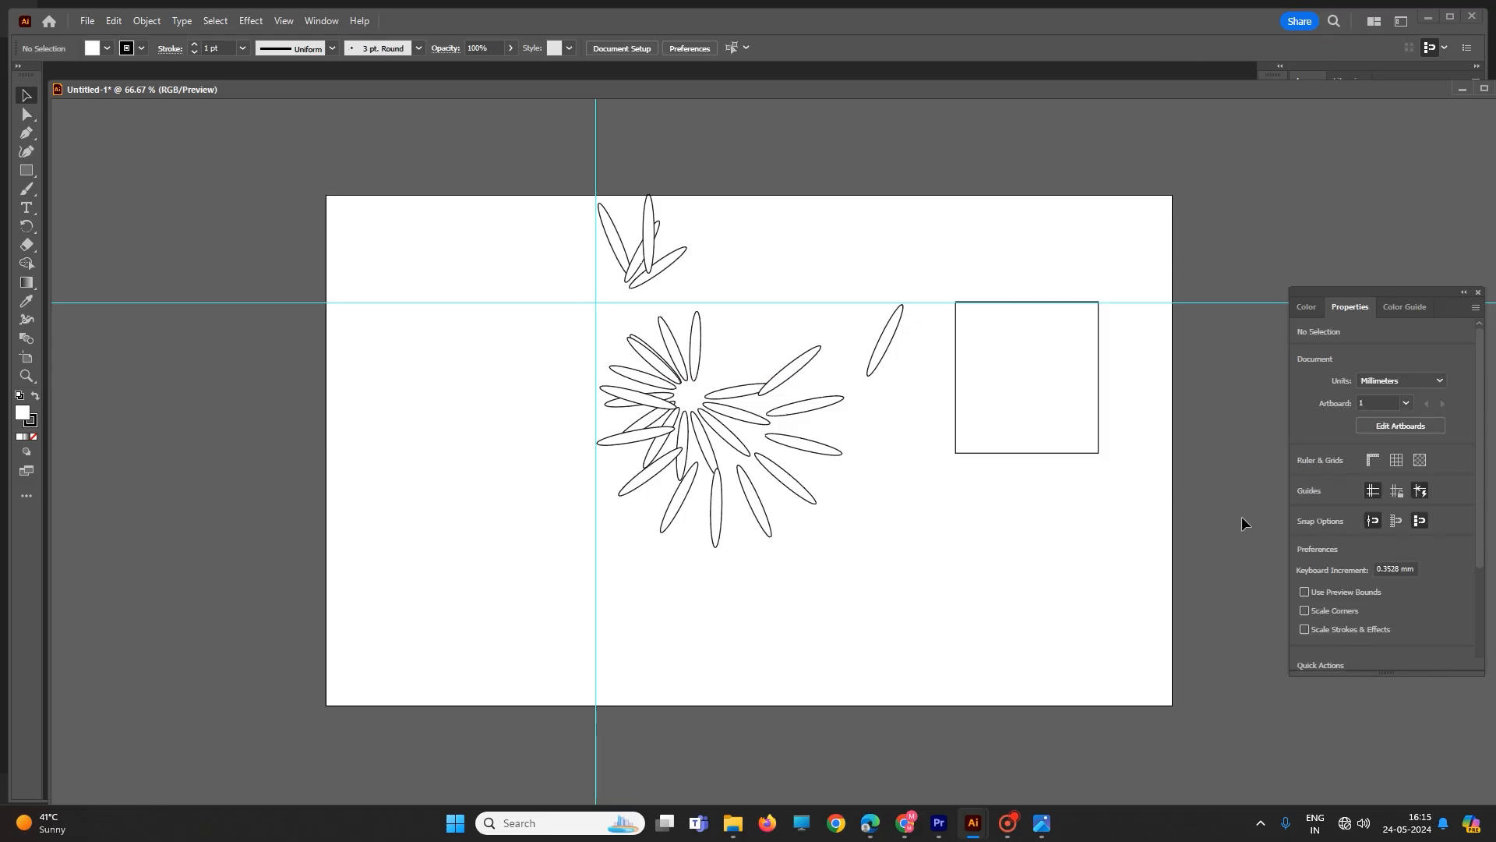
- Lock the guides, turn off the last snap option, and slide the rectangle left along the horizontal guide to about X 365 mm
left_click(1396, 493)
left_click(1391, 519)
left_click(1414, 520)
left_click_drag(1031, 452, 1016, 452)
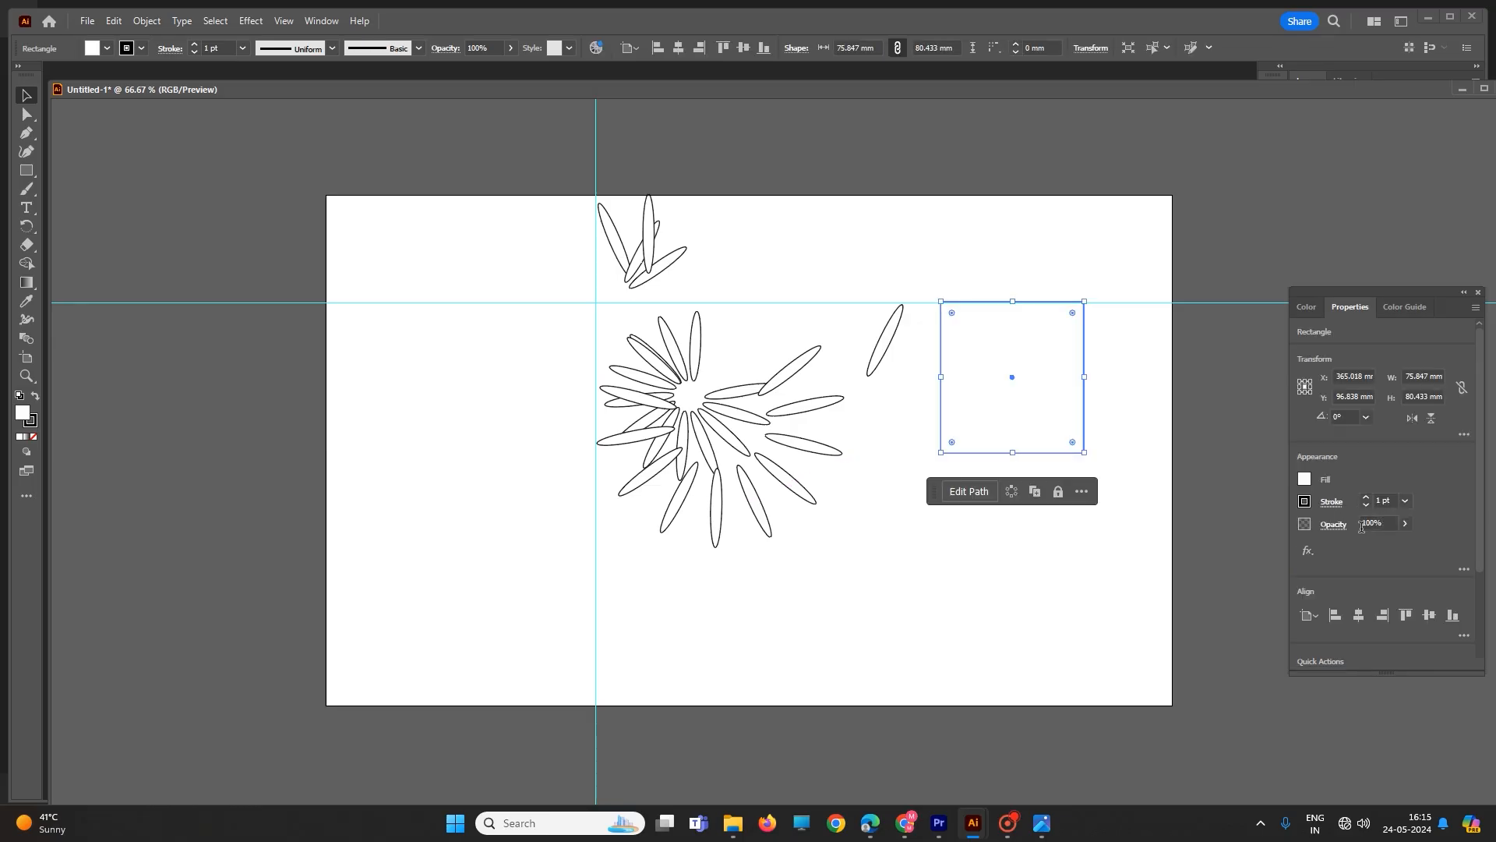
left_click(1118, 581)
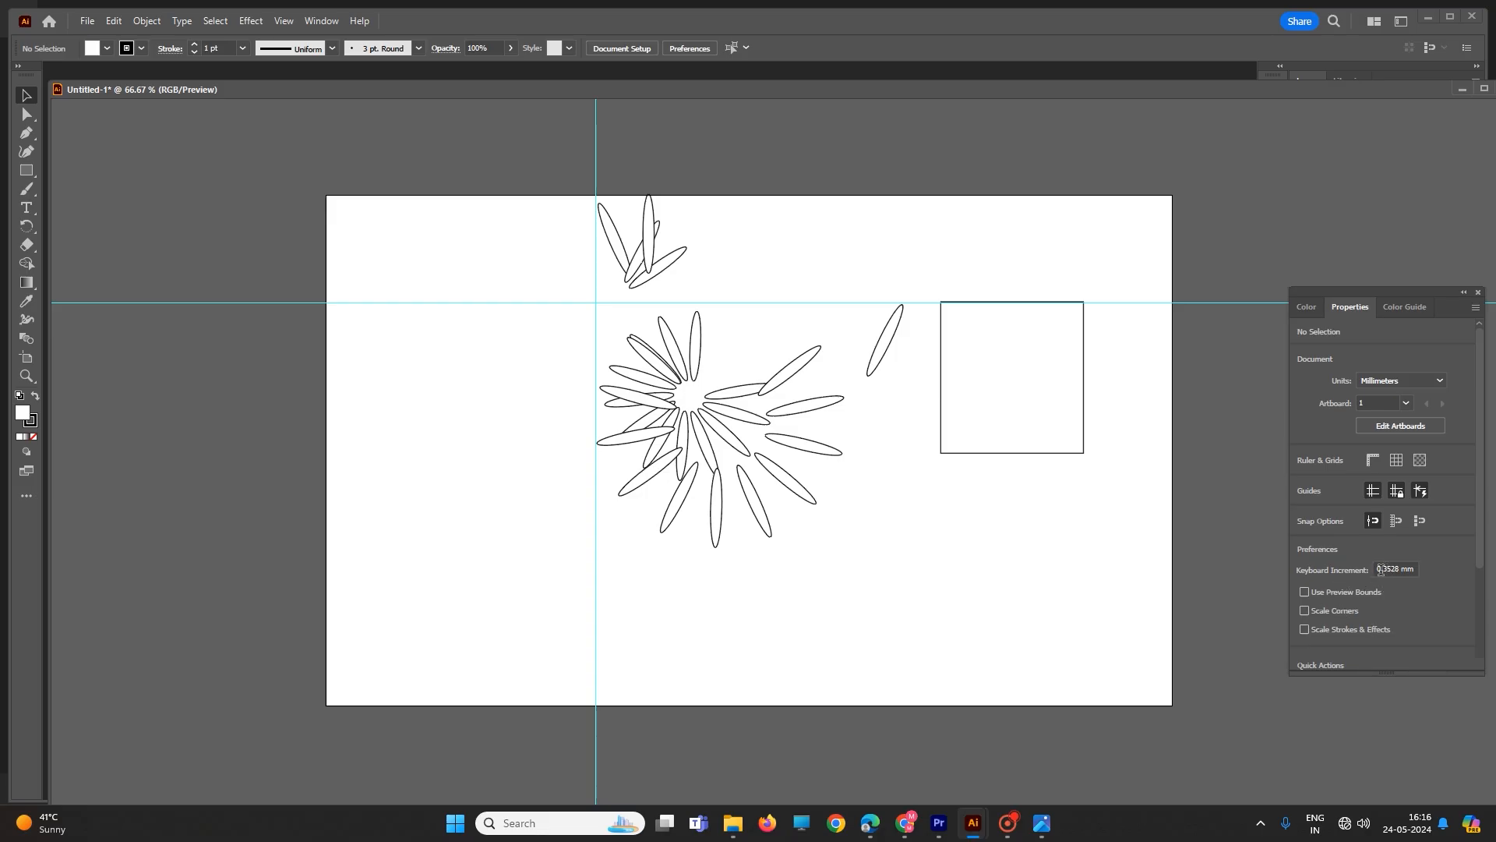
- Delete all the petal ellipses, keeping only the rectangle
left_click_drag(1122, 470, 973, 441)
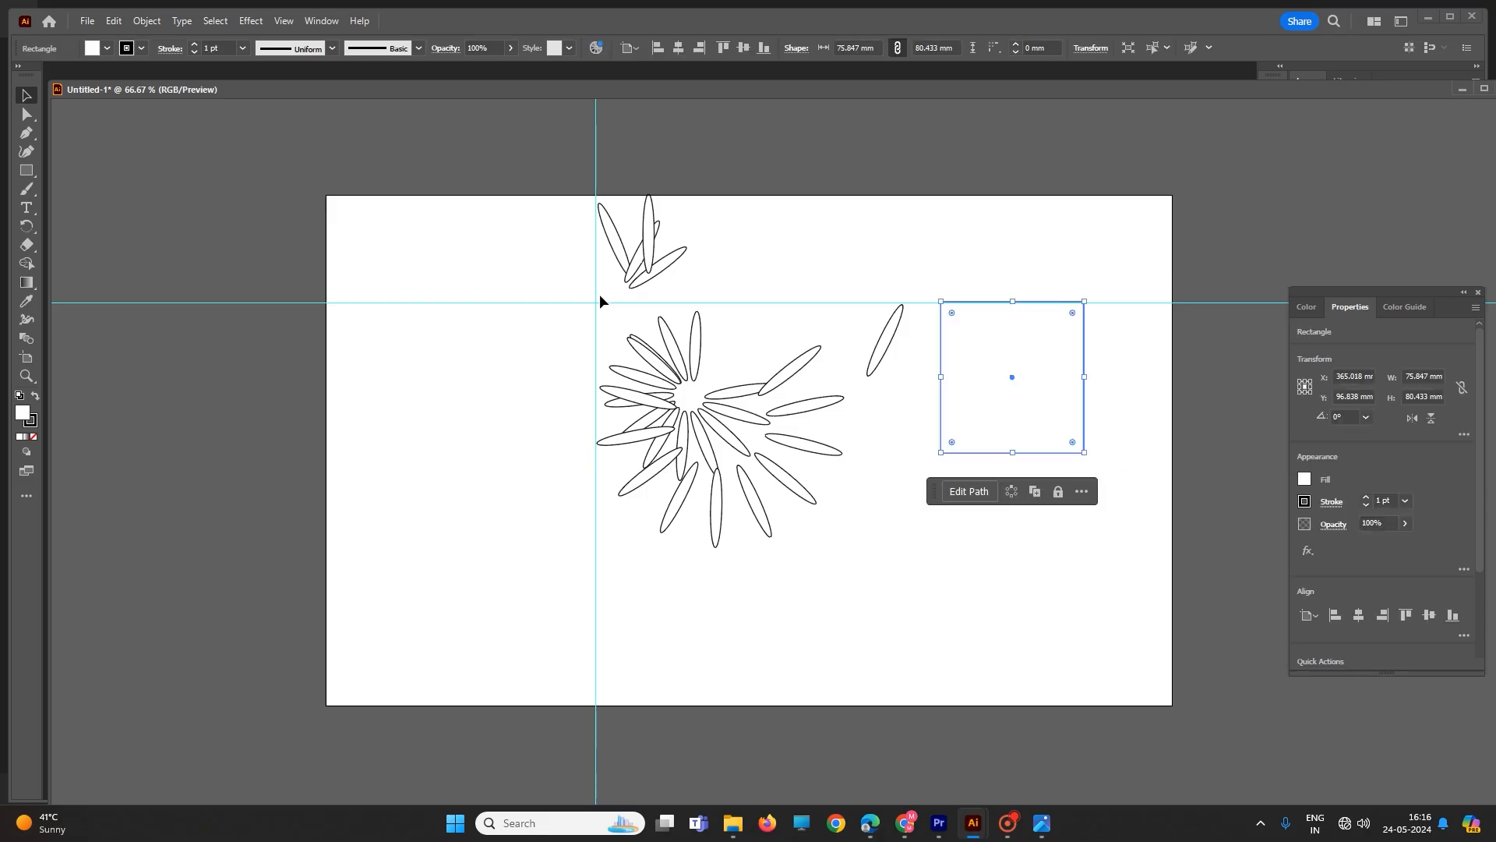
left_click_drag(508, 274, 939, 602)
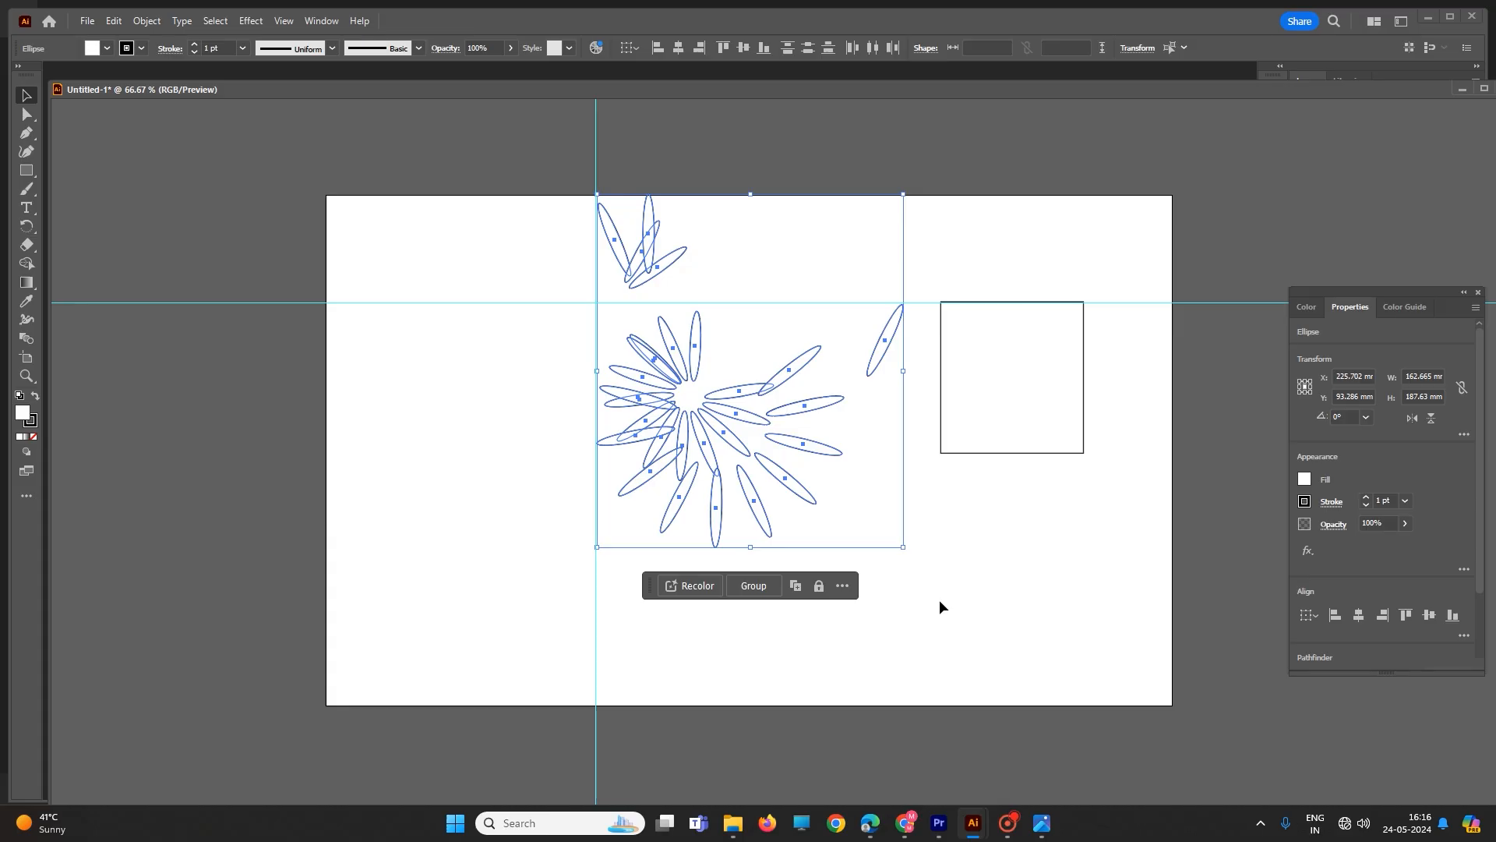
key("Delete")
- Move the rectangle's upper-left corner to the guides' crossing and nudge it right by five keyboard increments to X 183.268 mm
left_click_drag(863, 226, 1185, 568)
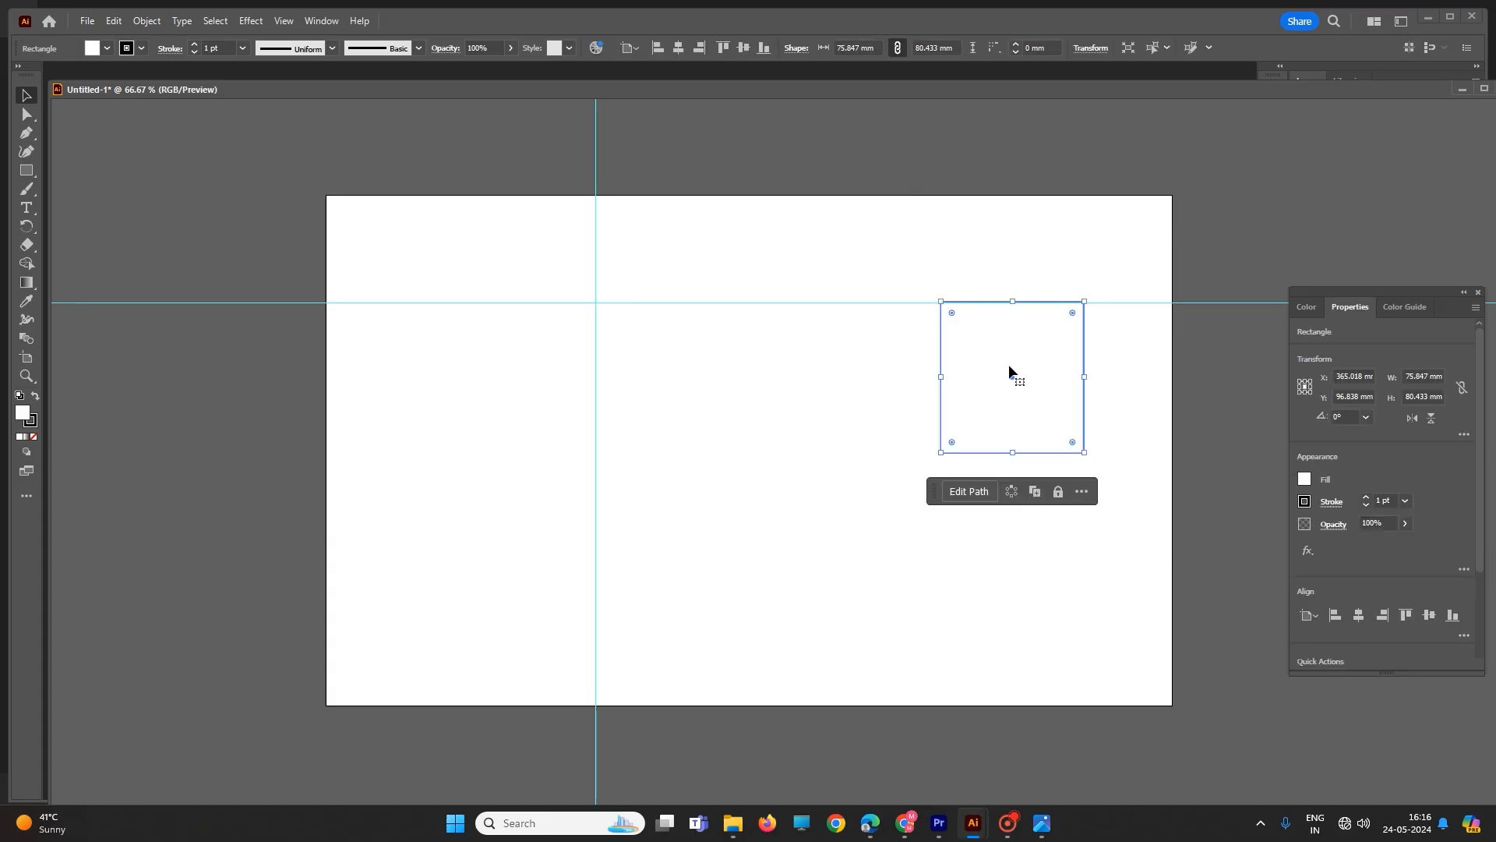
left_click_drag(1012, 377, 667, 379)
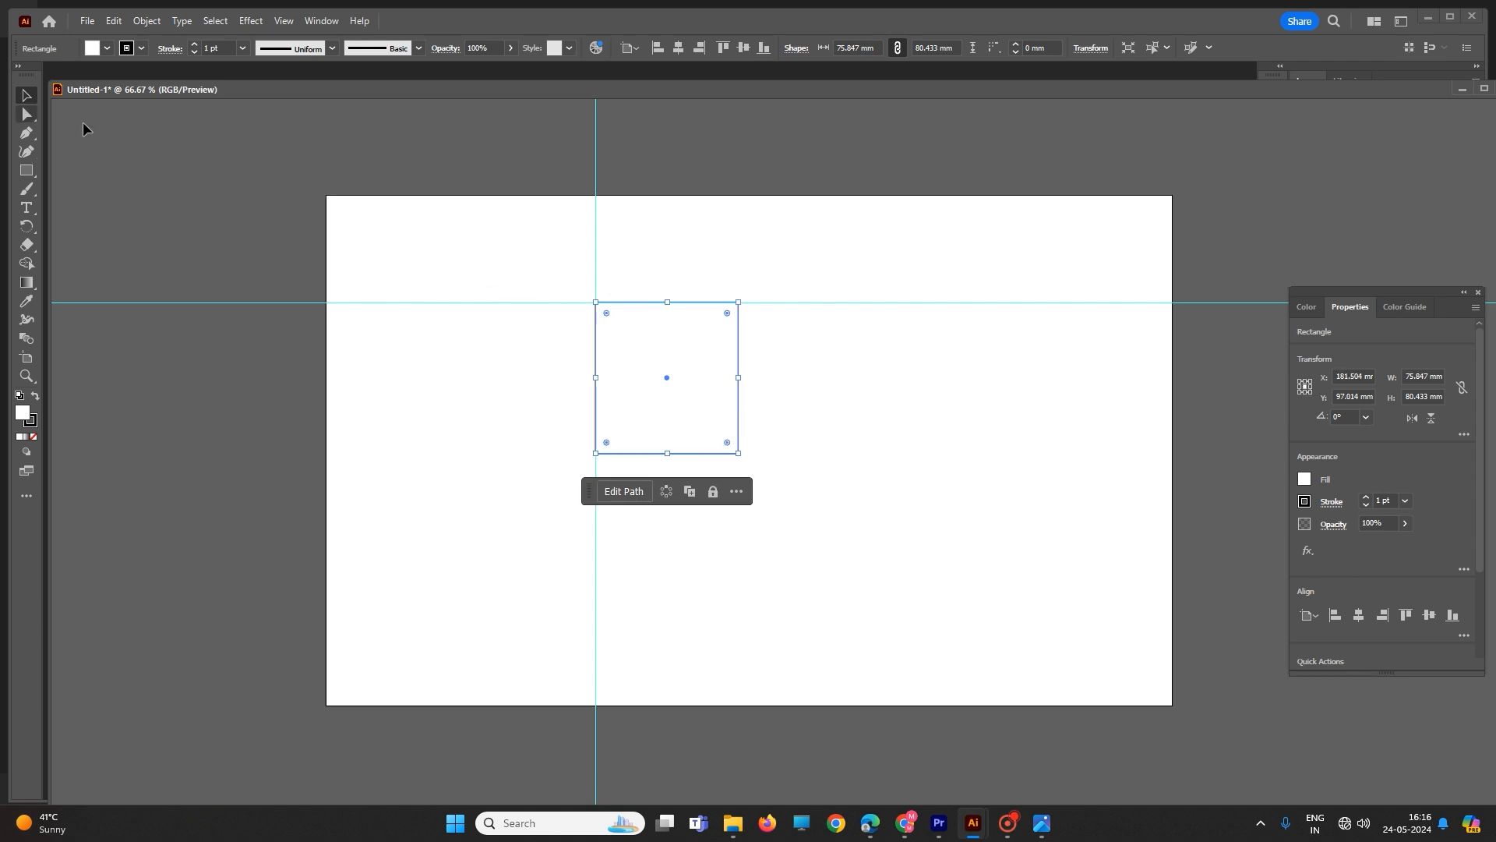
left_click_drag(514, 224, 1034, 574)
key("Right")
key("Right")
key("Right")
key("Right")
key("Right")
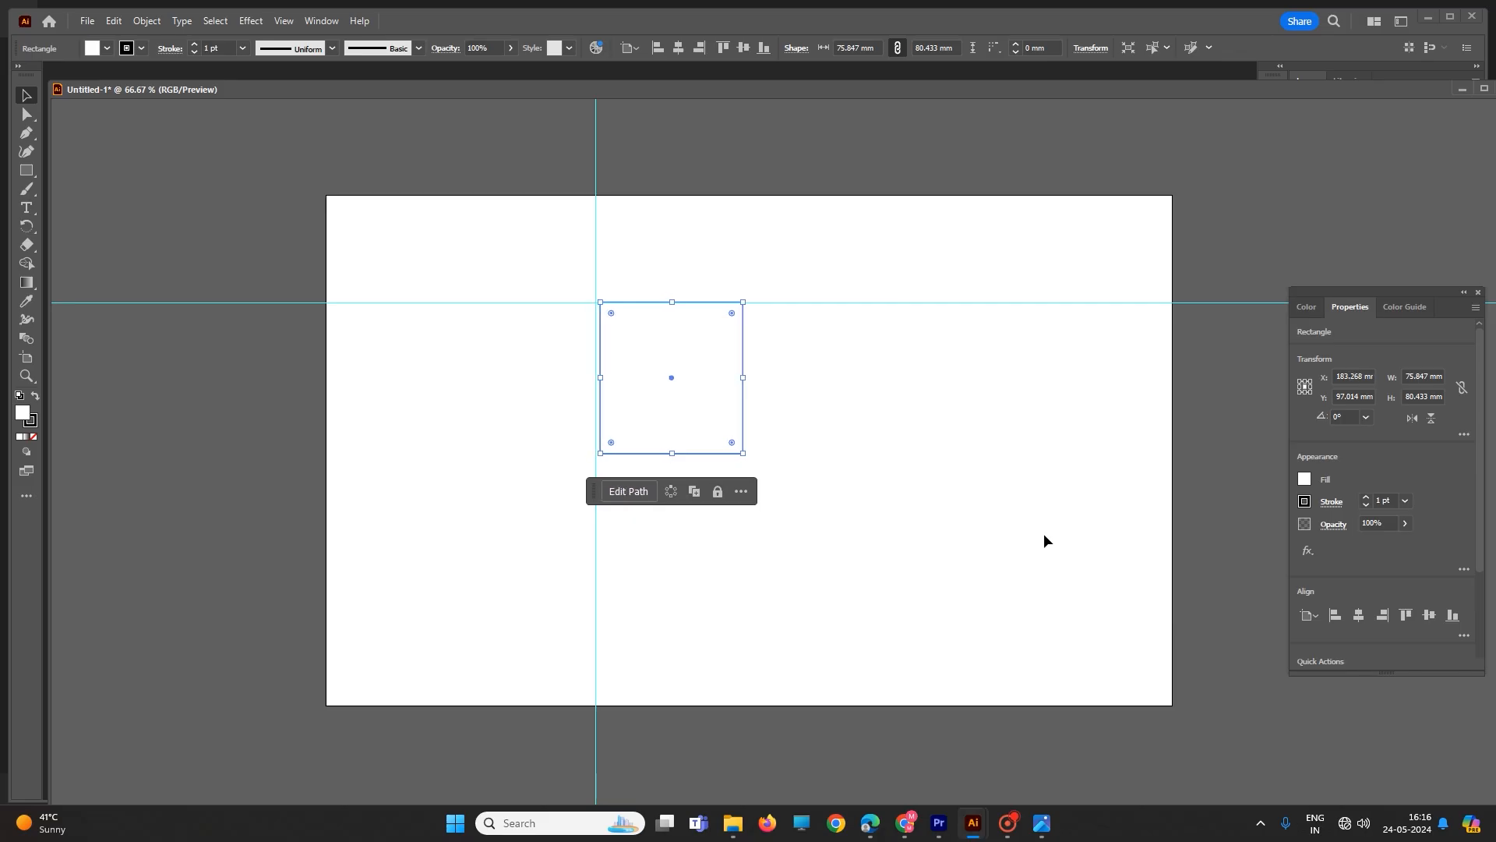
- Nudge the rectangle right along the horizontal guide by eight keyboard increments to X 186.09 mm
key("Right")
key("Right")
key("Right")
key("Right")
key("Right")
key("Right")
key("Right")
key("Right")
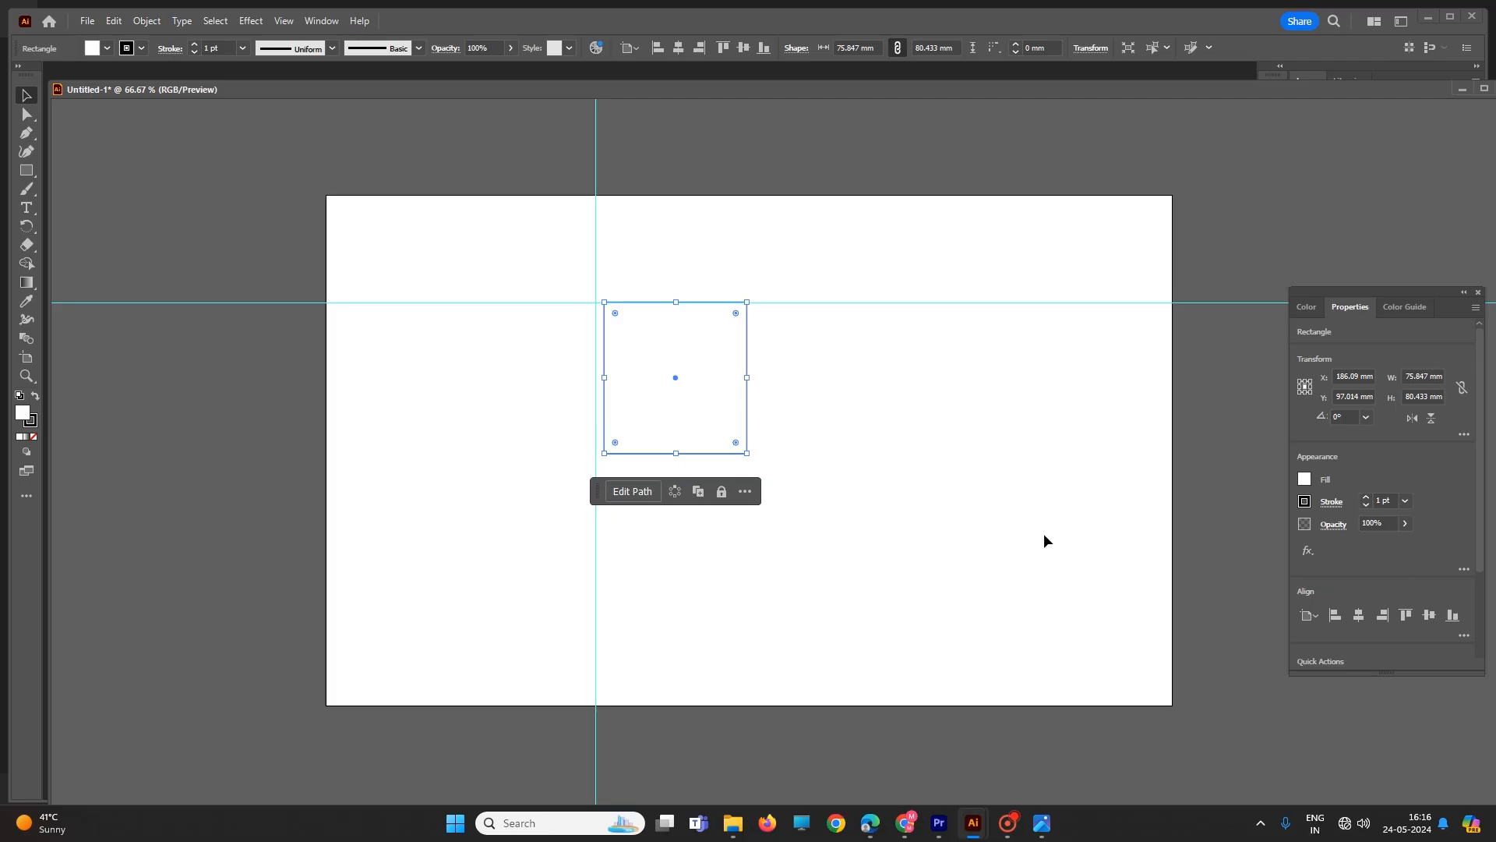
- Deselect the rectangle and set the keyboard increment to 1 inch
left_click(968, 585)
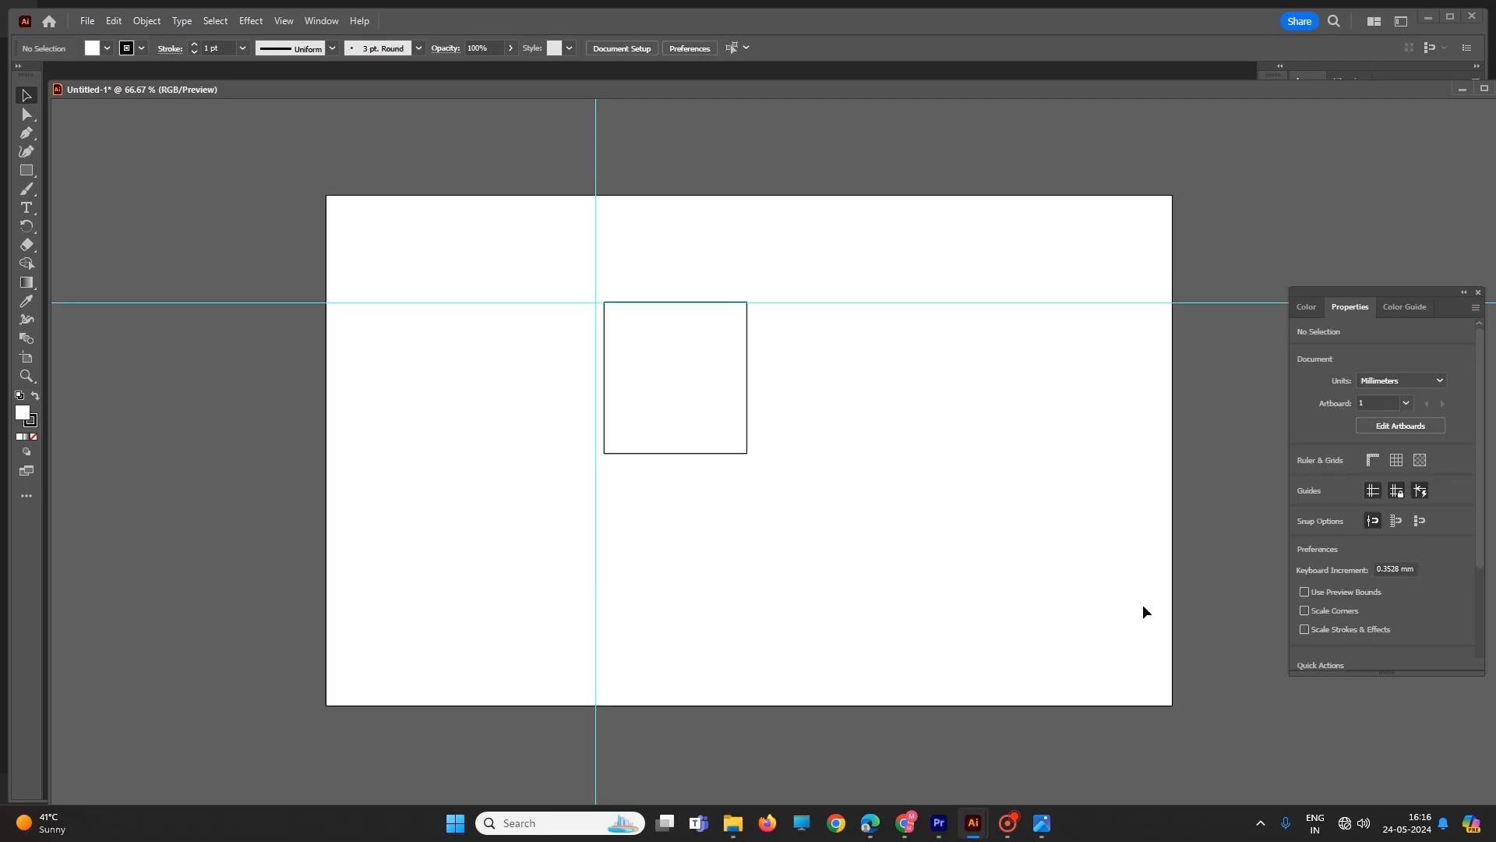
left_click_drag(1402, 569, 1368, 575)
type("1INCH")
key("Return")
- Nudge the rectangle right, down, left and up in 1-inch increments, ending at X 287.69 mm and Y 97.014 mm, and deselect it
left_click_drag(571, 236, 846, 537)
key("Right")
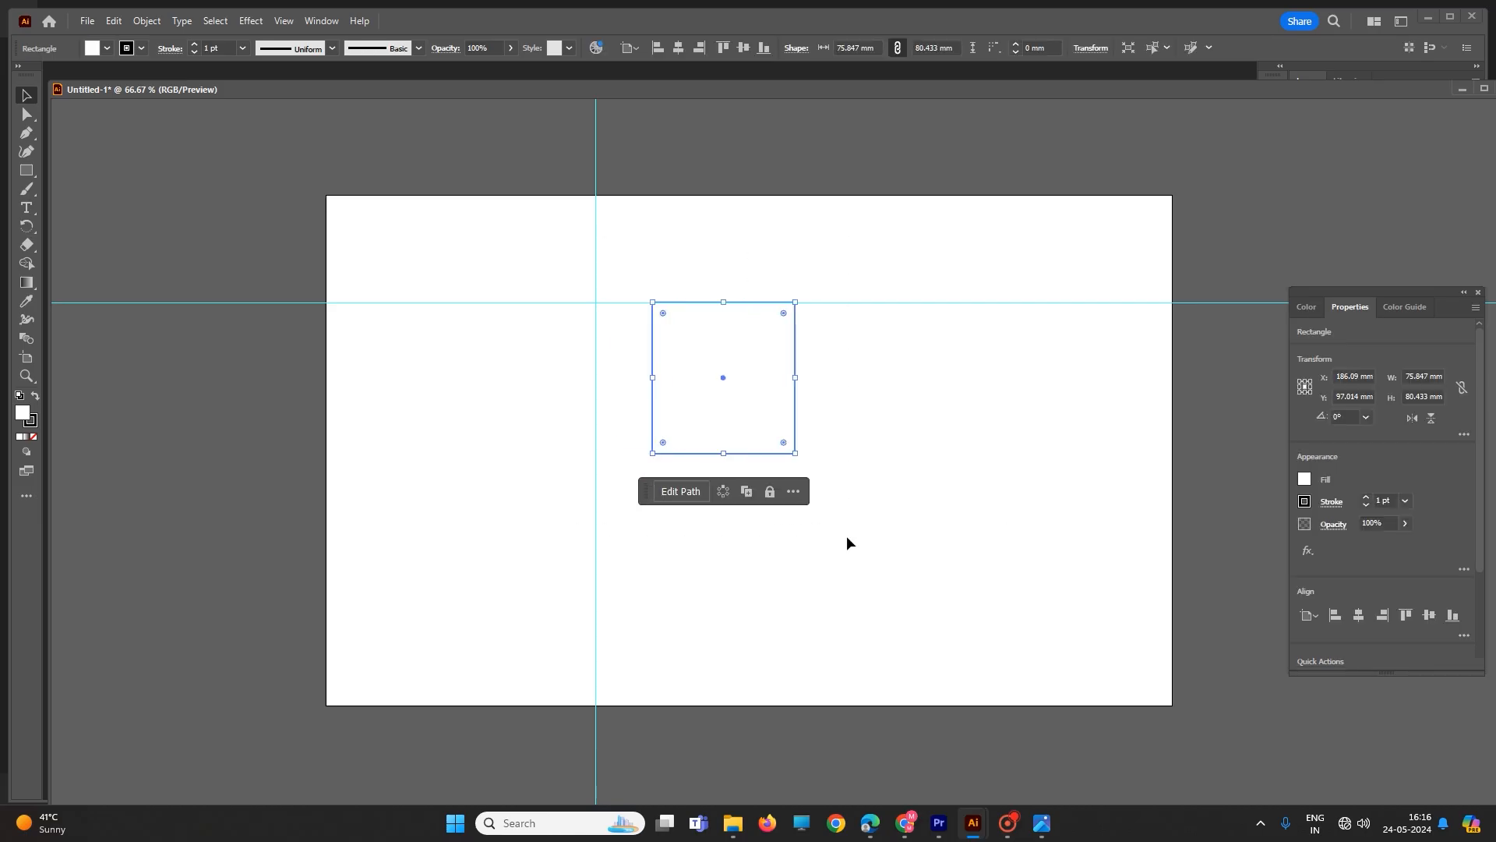
key("Down")
key("Up")
key("Left")
key("Right")
key("Right")
key("Right")
key("Right")
key("Right")
key("Right")
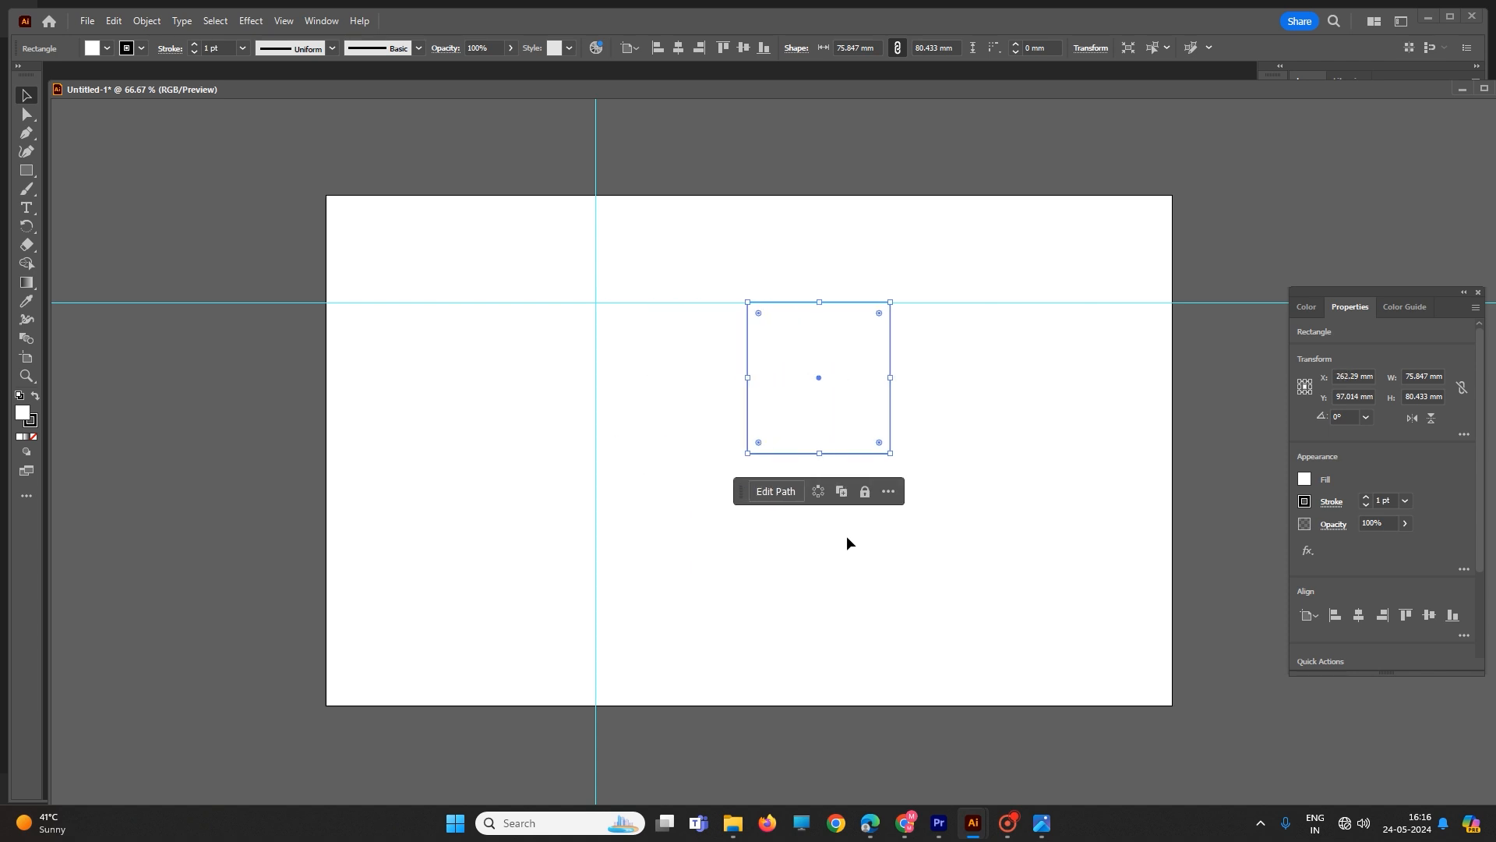
key("Down")
key("Down")
key("Down")
key("Down")
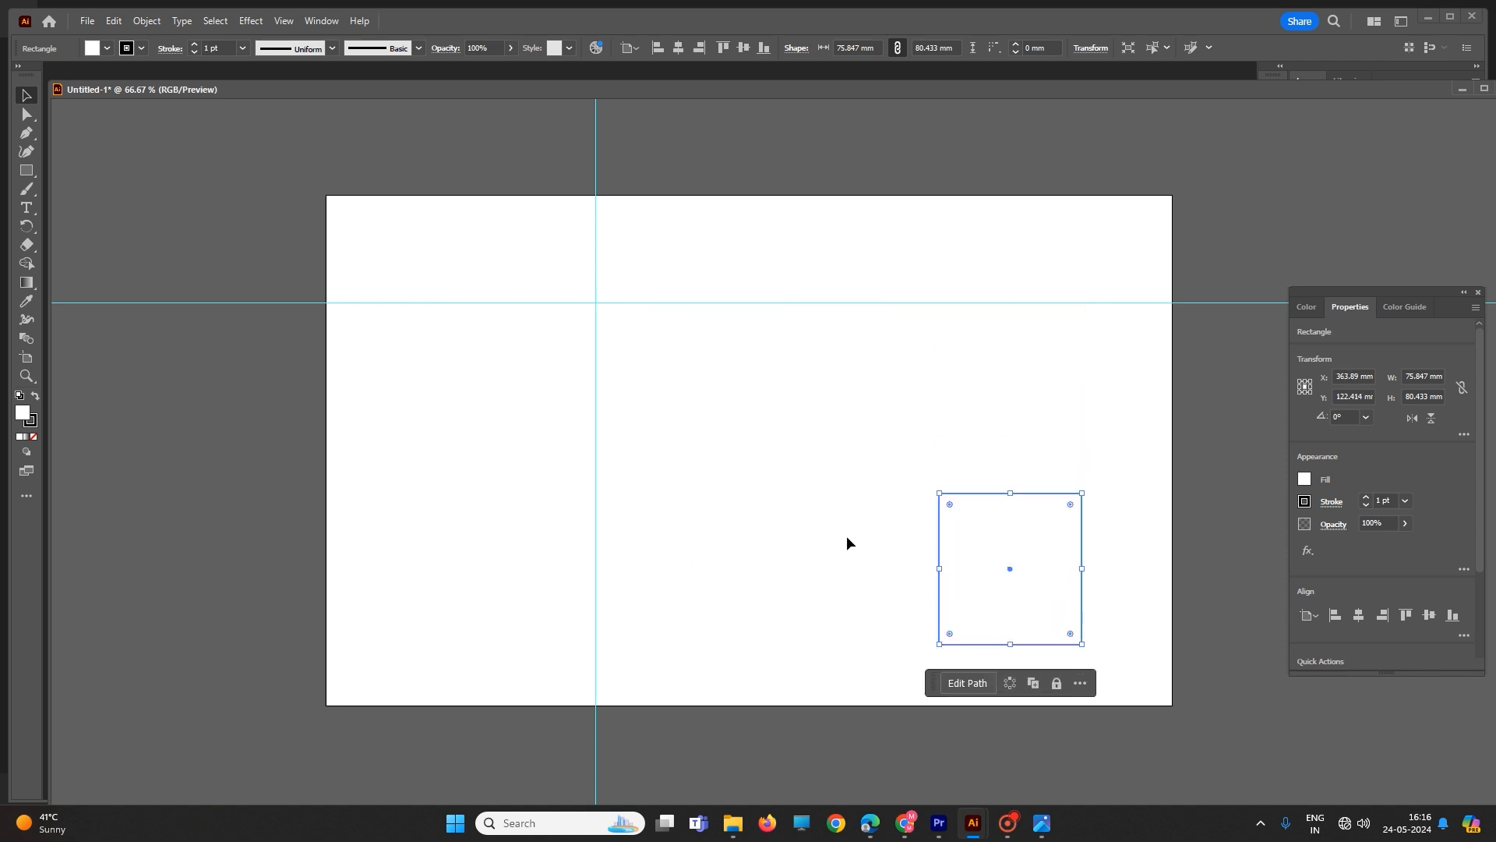
key("Left")
key("Left")
key("Left")
key("Up")
key("Up")
key("Up")
key("Up")
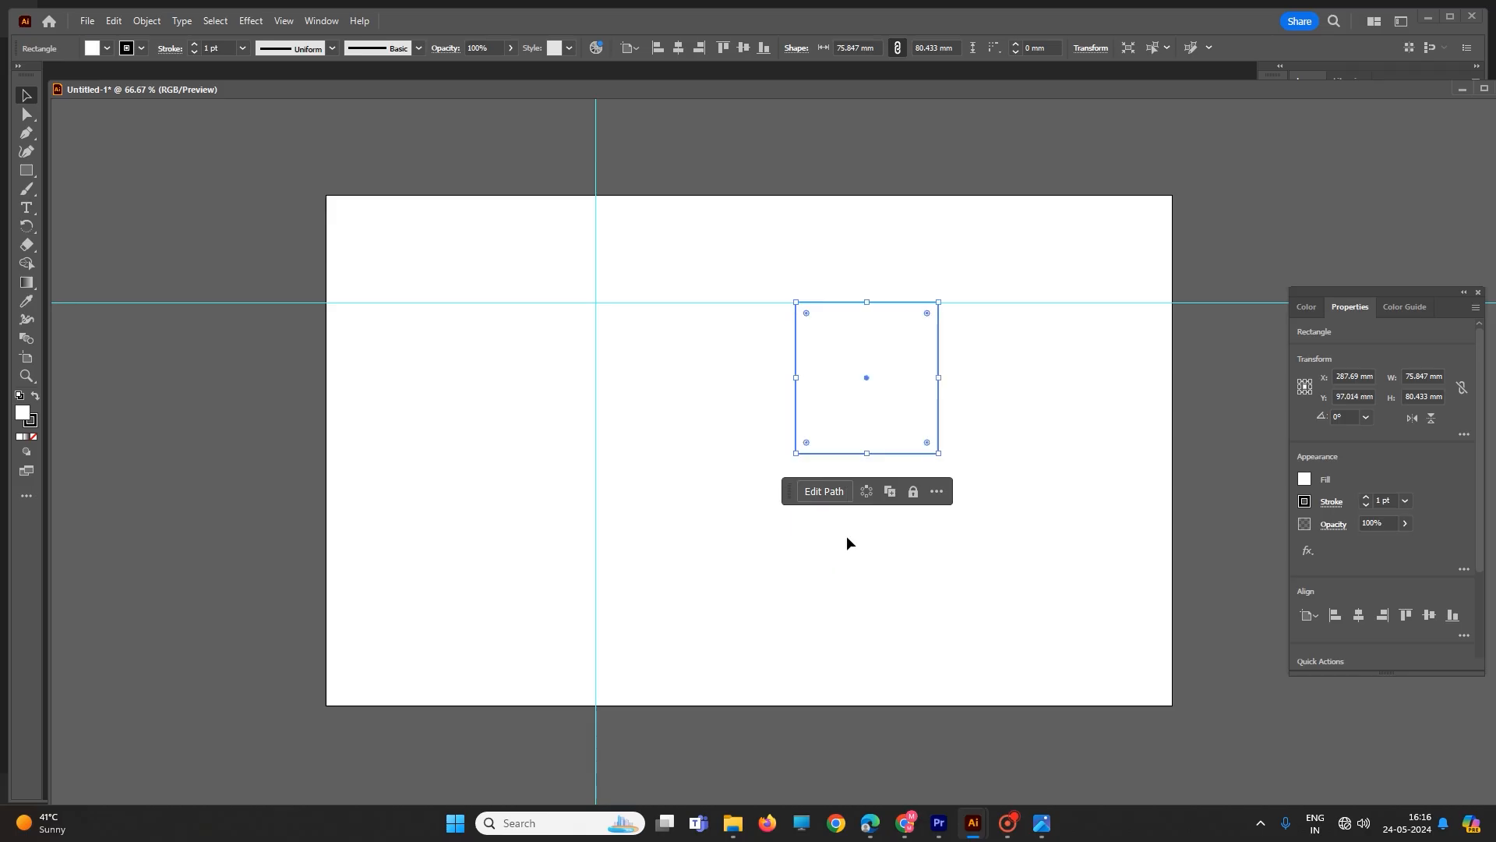
left_click(1030, 488)
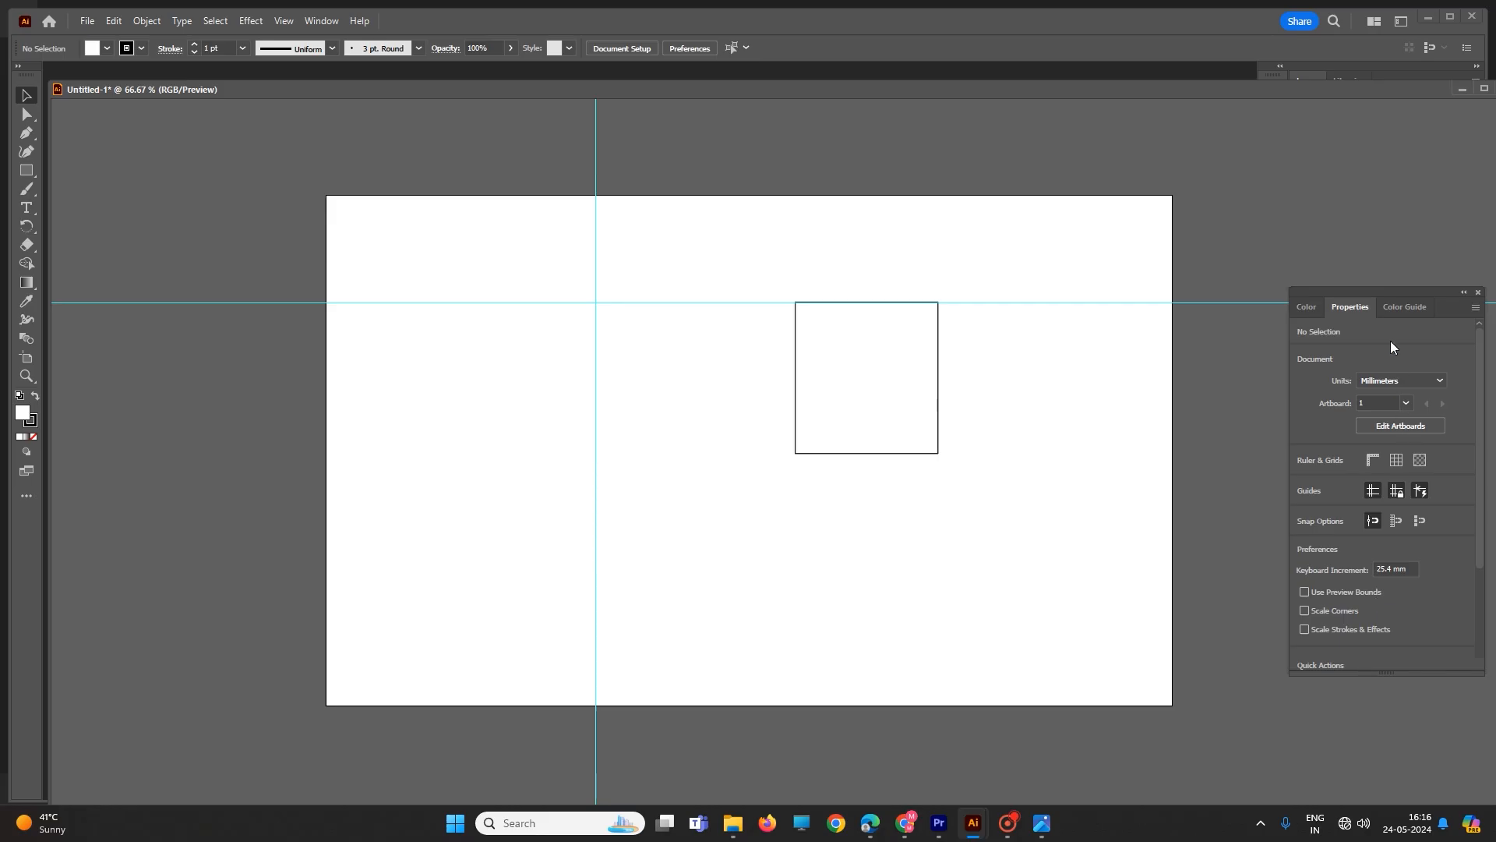
- Select the rectangle and increase its stroke weight to 8 pt
left_click(1310, 308)
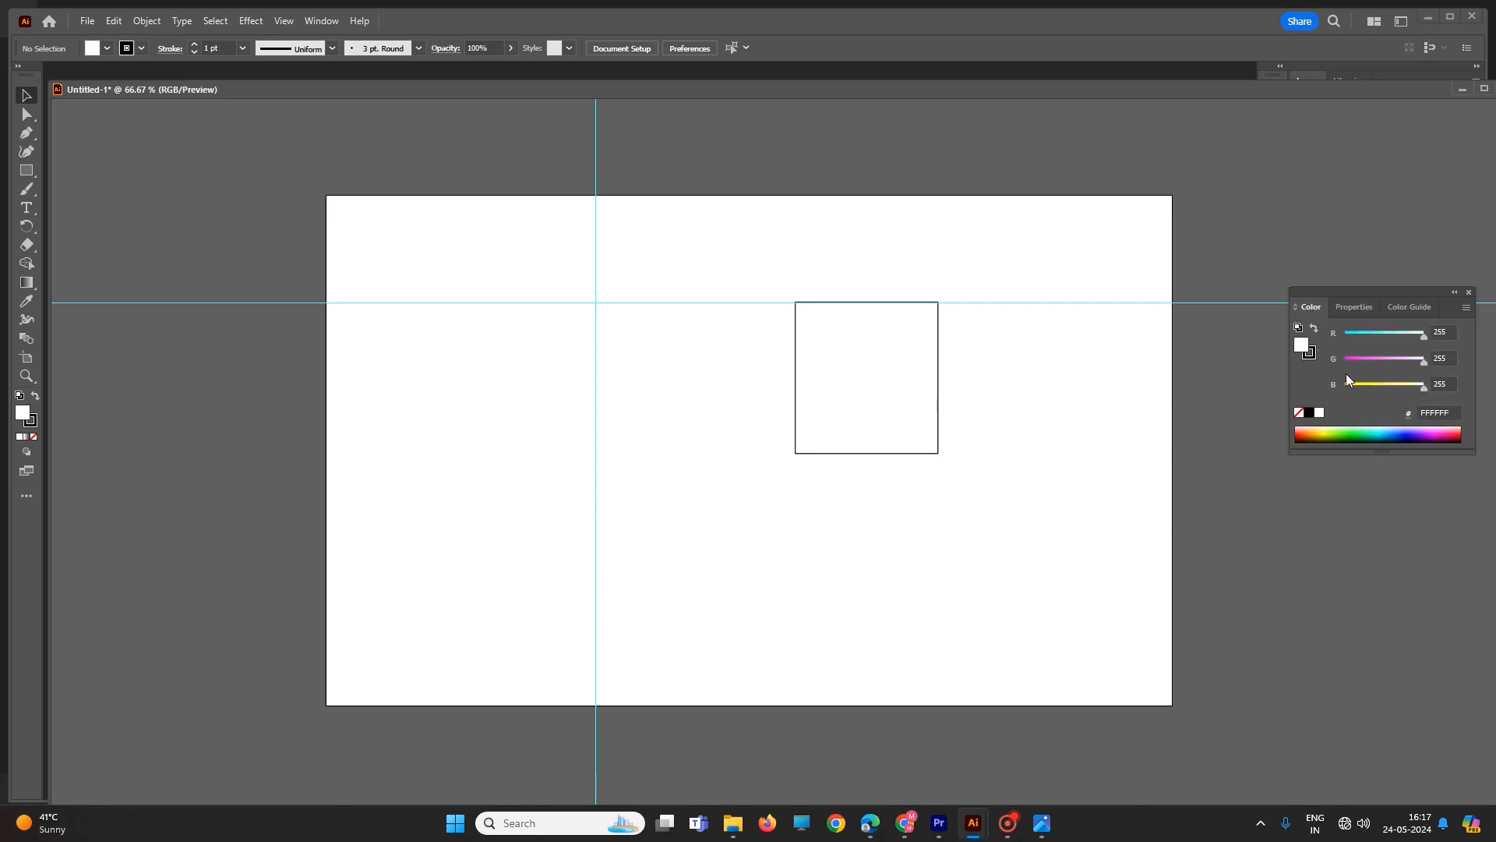
left_click(896, 386)
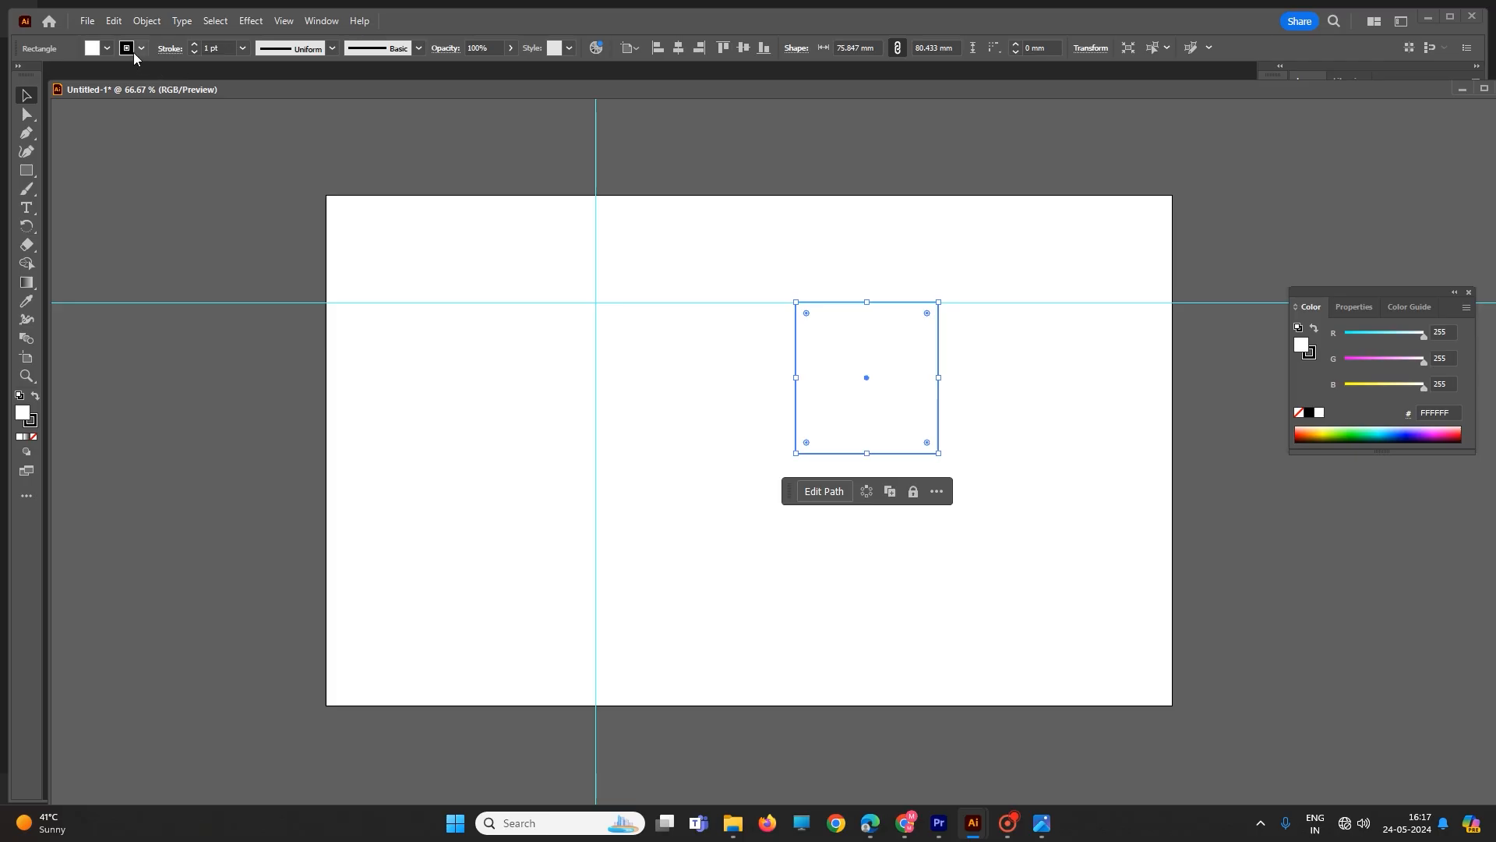
left_click(175, 51)
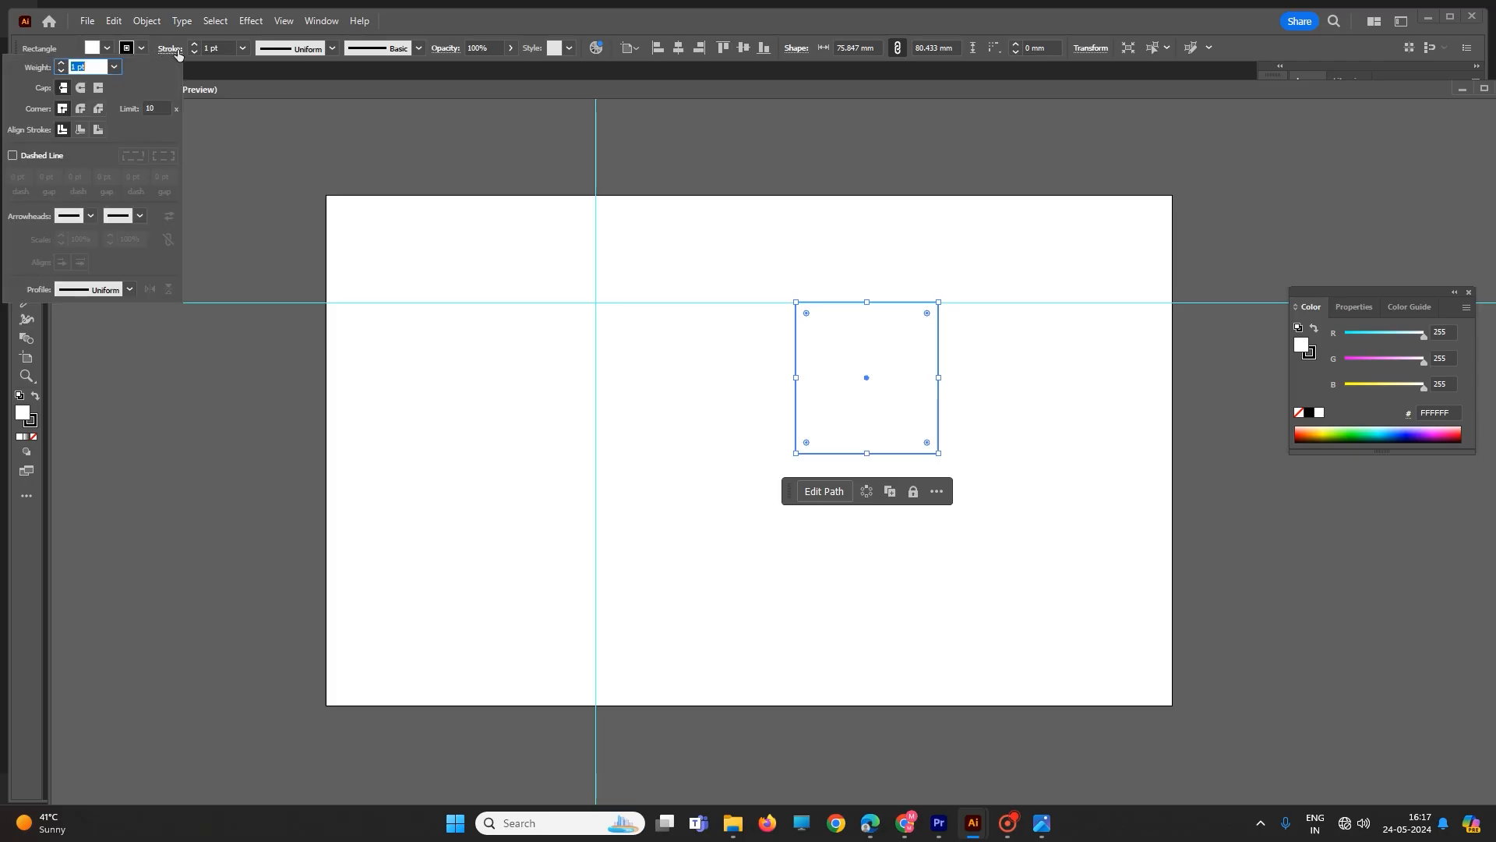
left_click(195, 45)
left_click(194, 45)
left_click(195, 44)
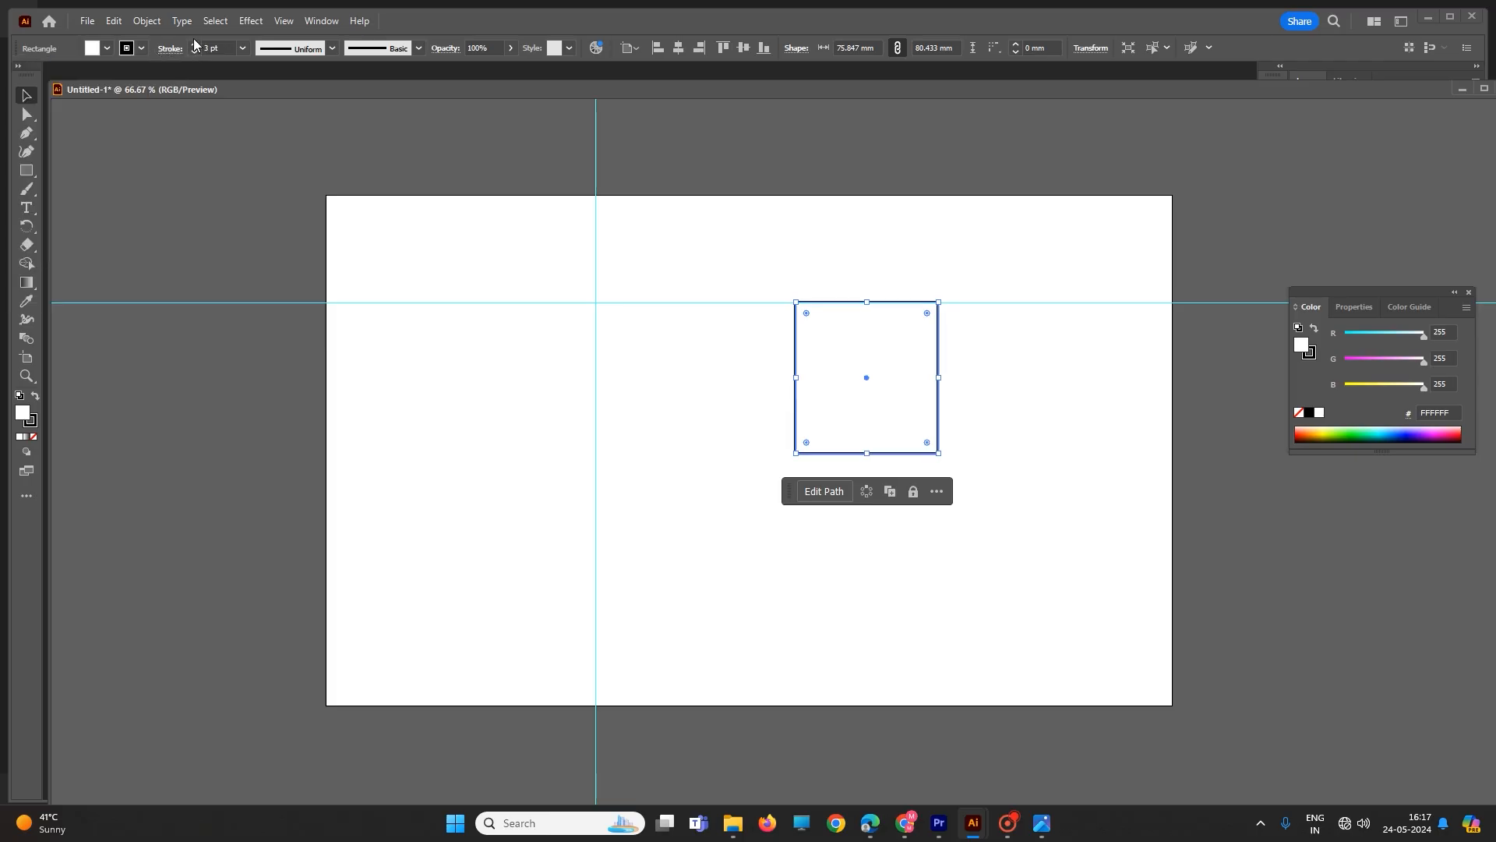
left_click(195, 44)
left_click(195, 45)
left_click(195, 44)
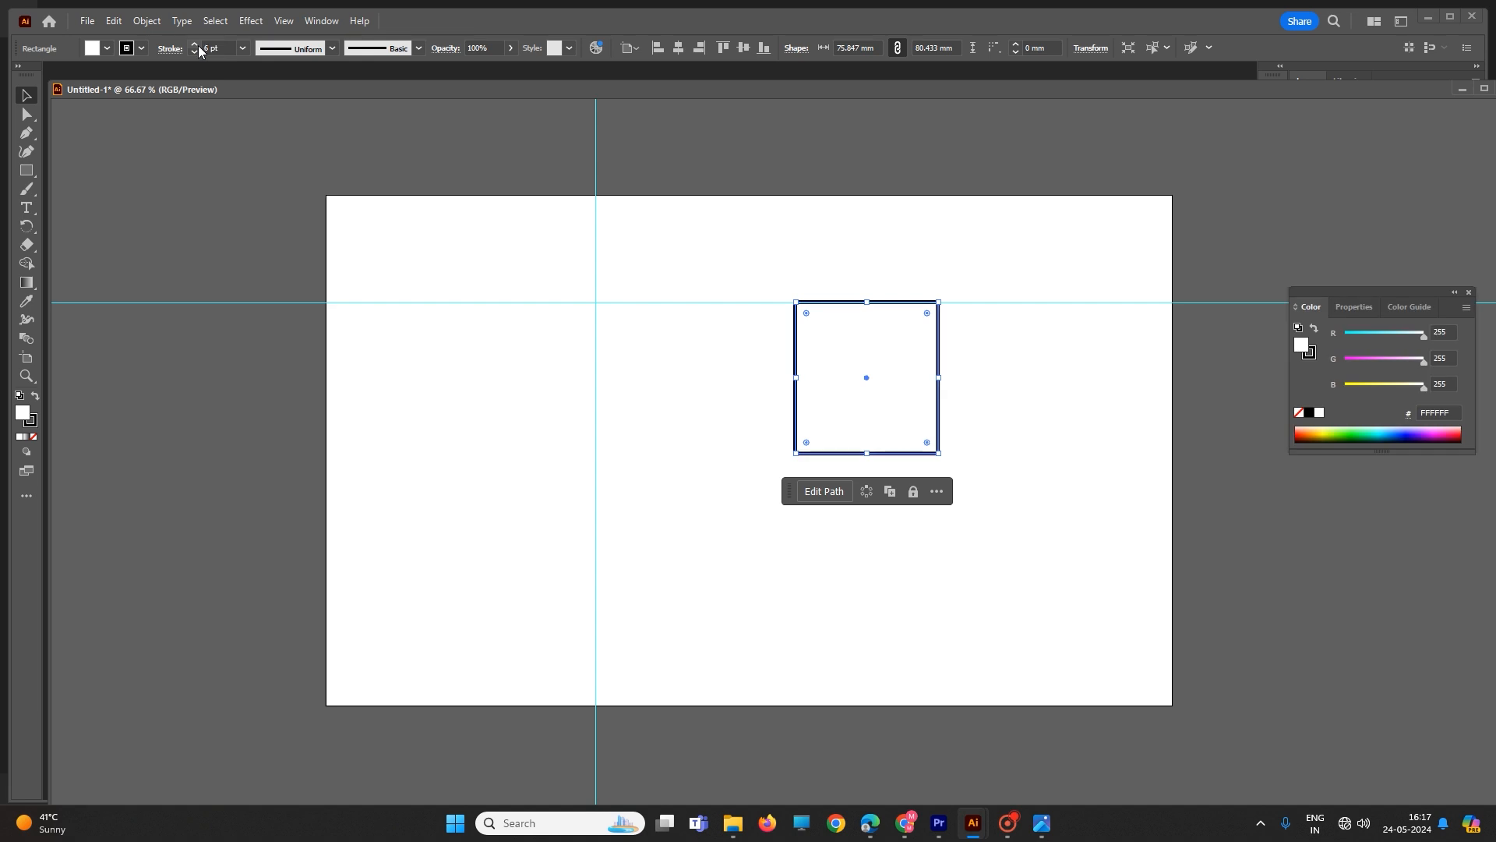
left_click(195, 44)
left_click(195, 45)
left_click(645, 354)
- Fill the rectangle with the muted red color B55454 using the Color Picker
left_click(871, 360)
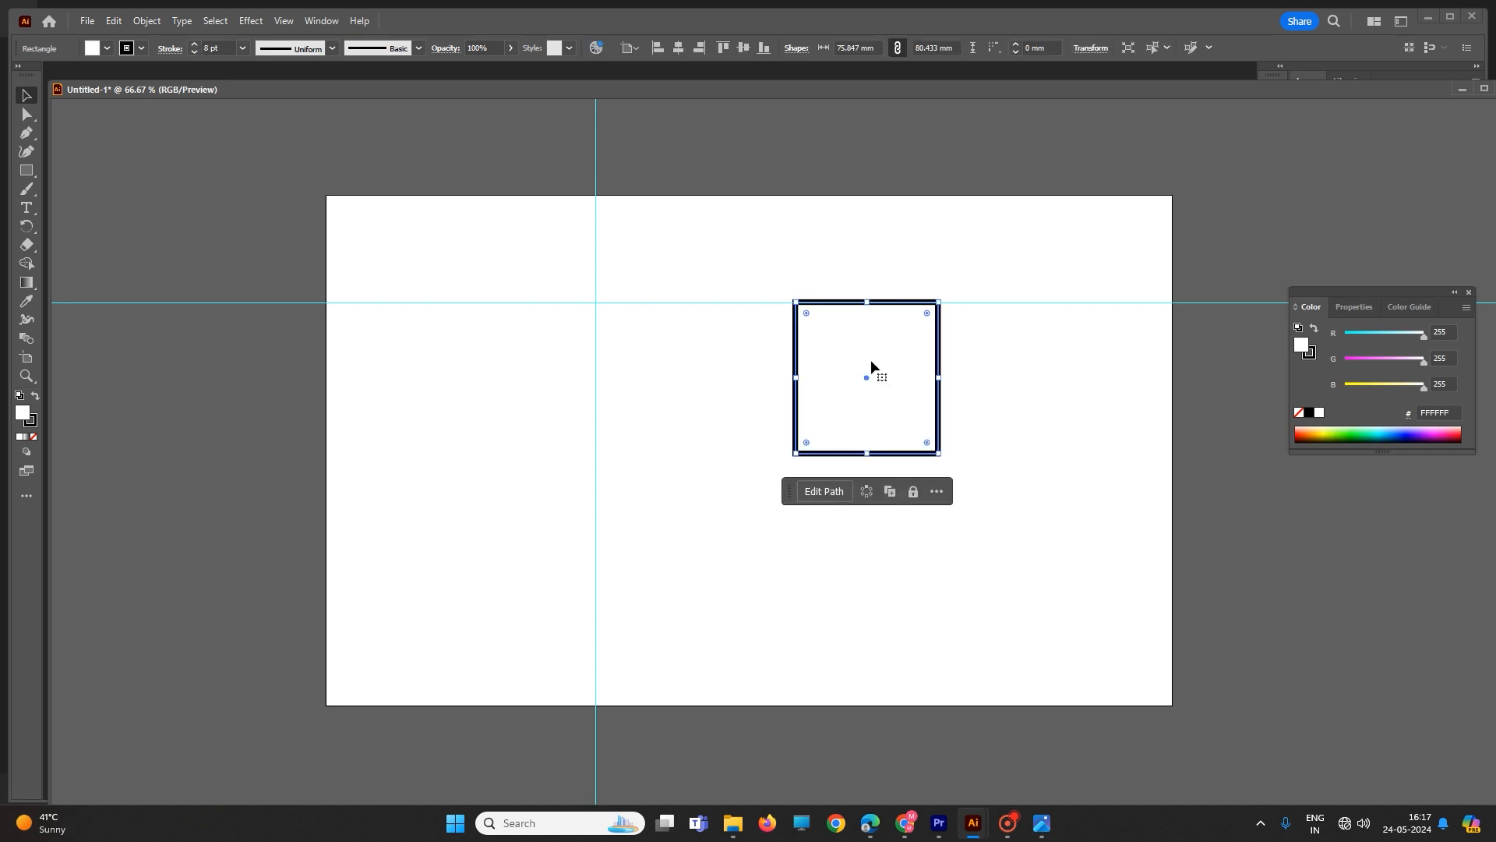
double_click(1301, 352)
left_click(650, 365)
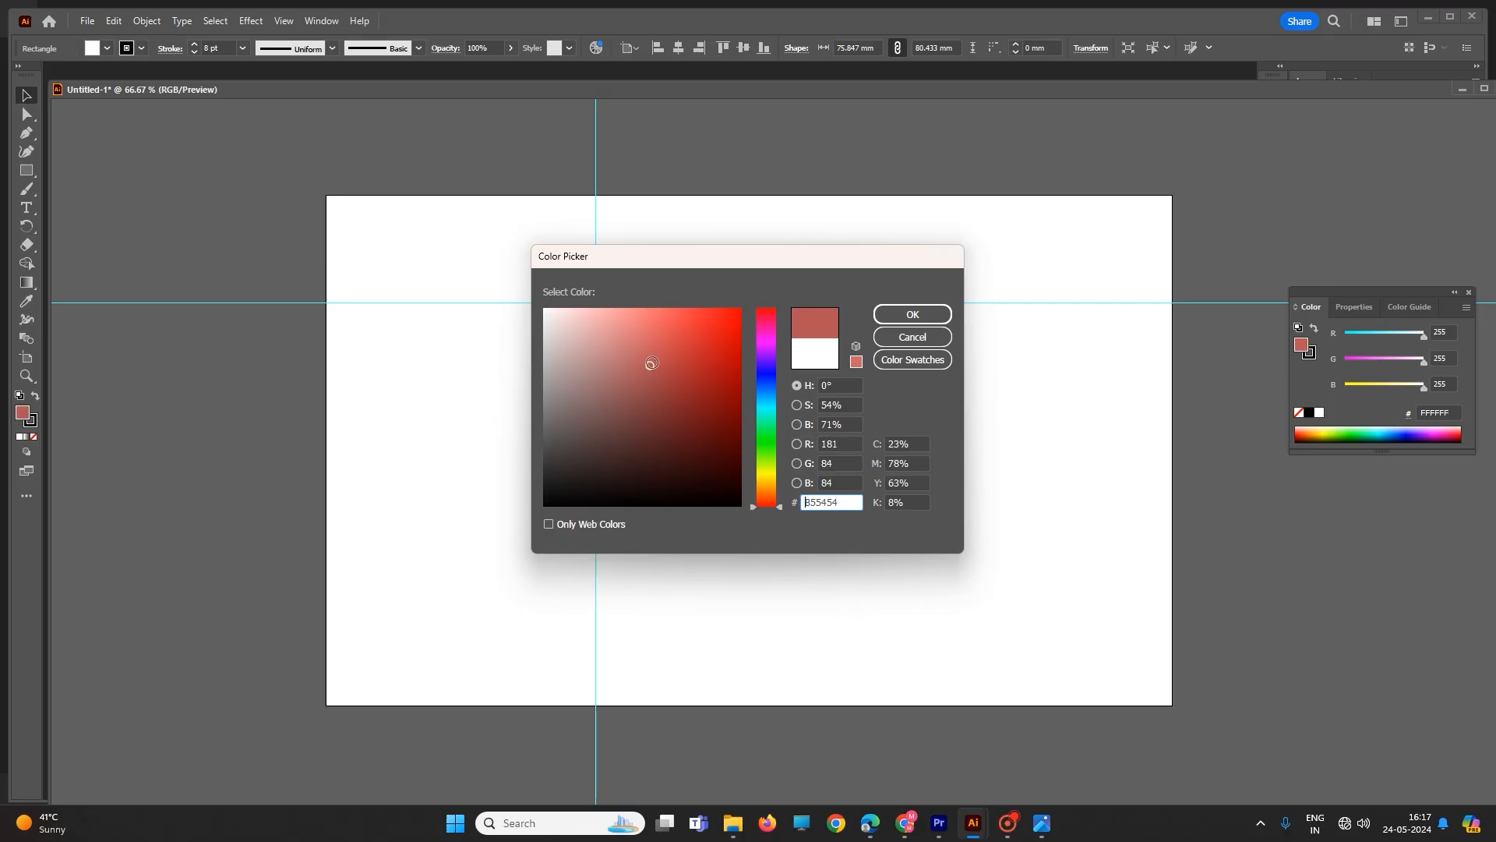
left_click(897, 315)
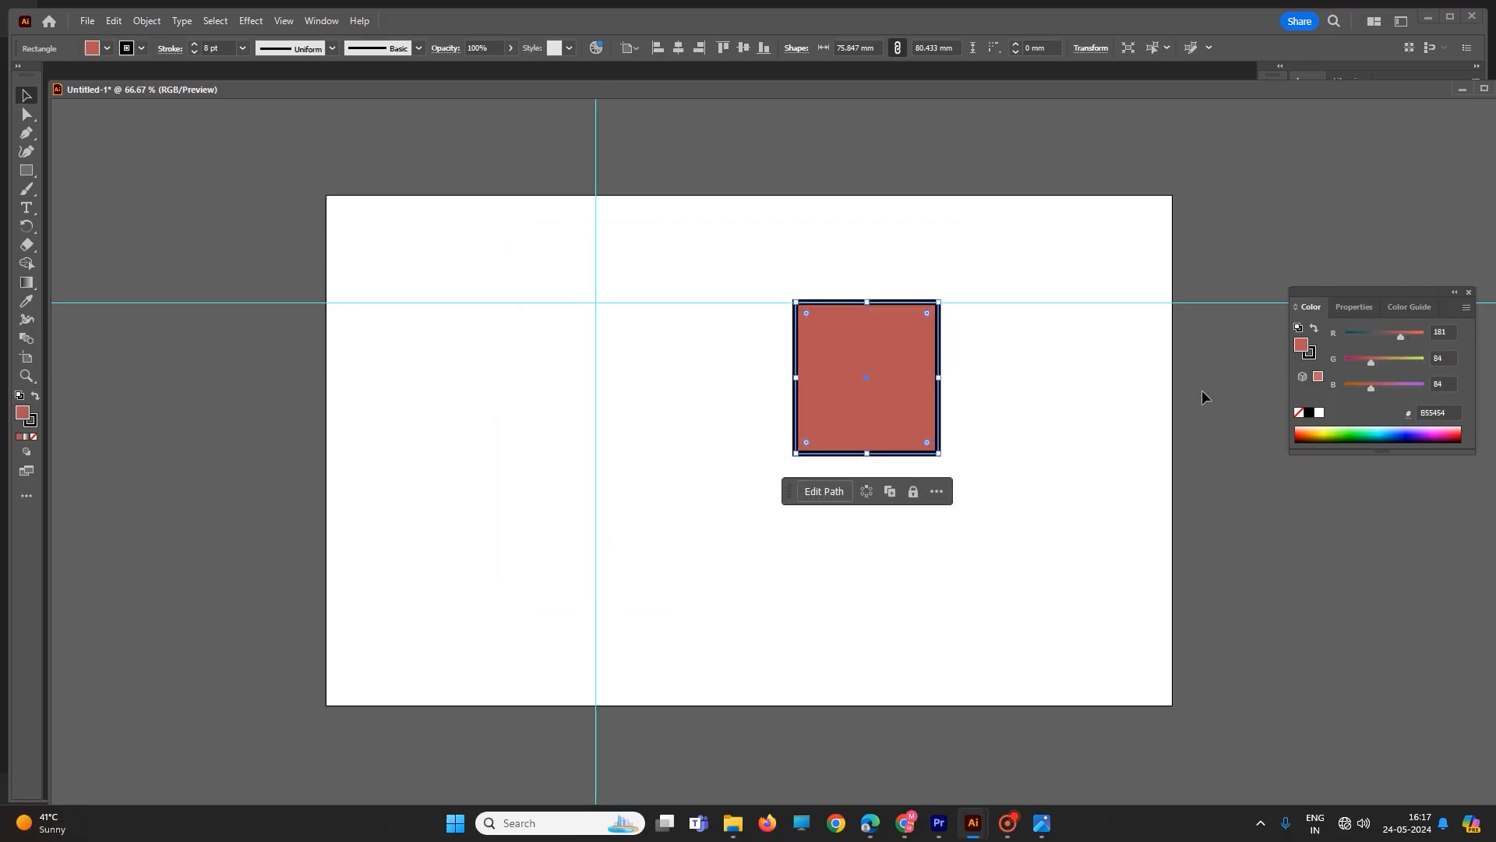
- Set the rectangle's stroke weight to 60 pt and its opacity to 30%, and deselect it
left_click(1348, 306)
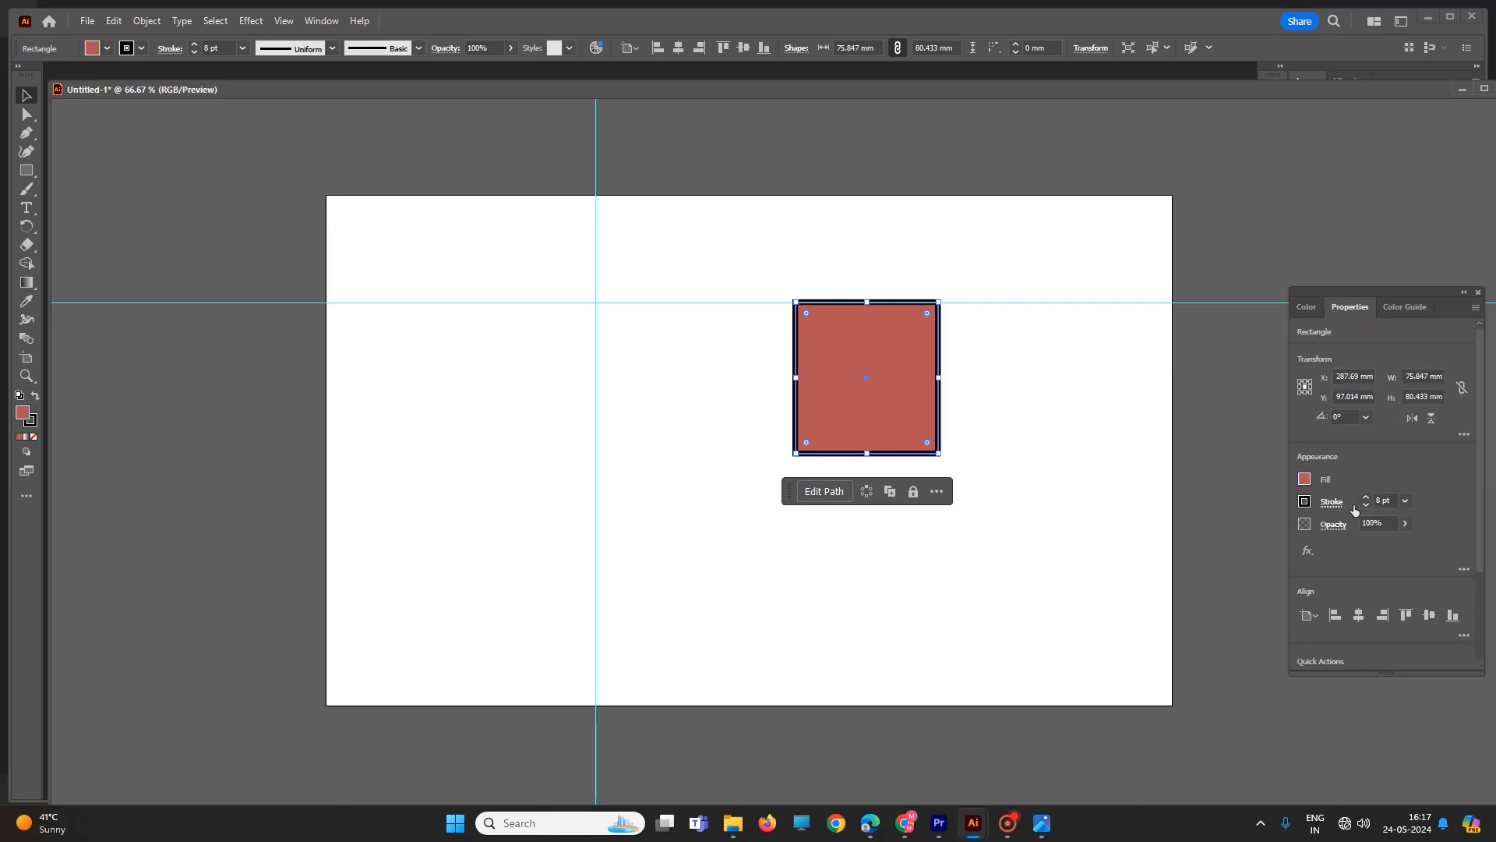
left_click(1404, 502)
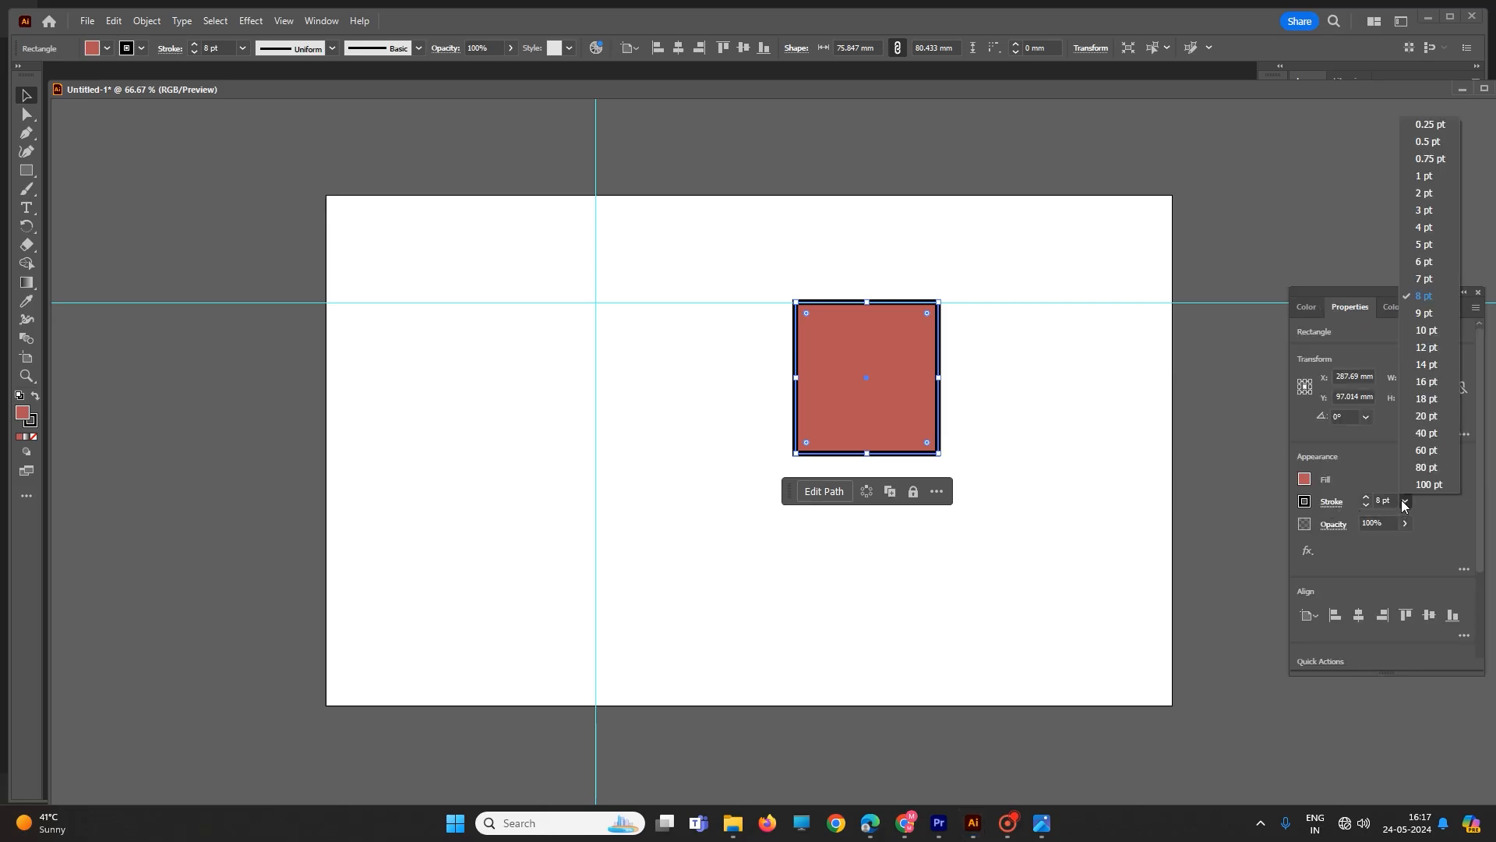
left_click(1421, 450)
left_click(1322, 532)
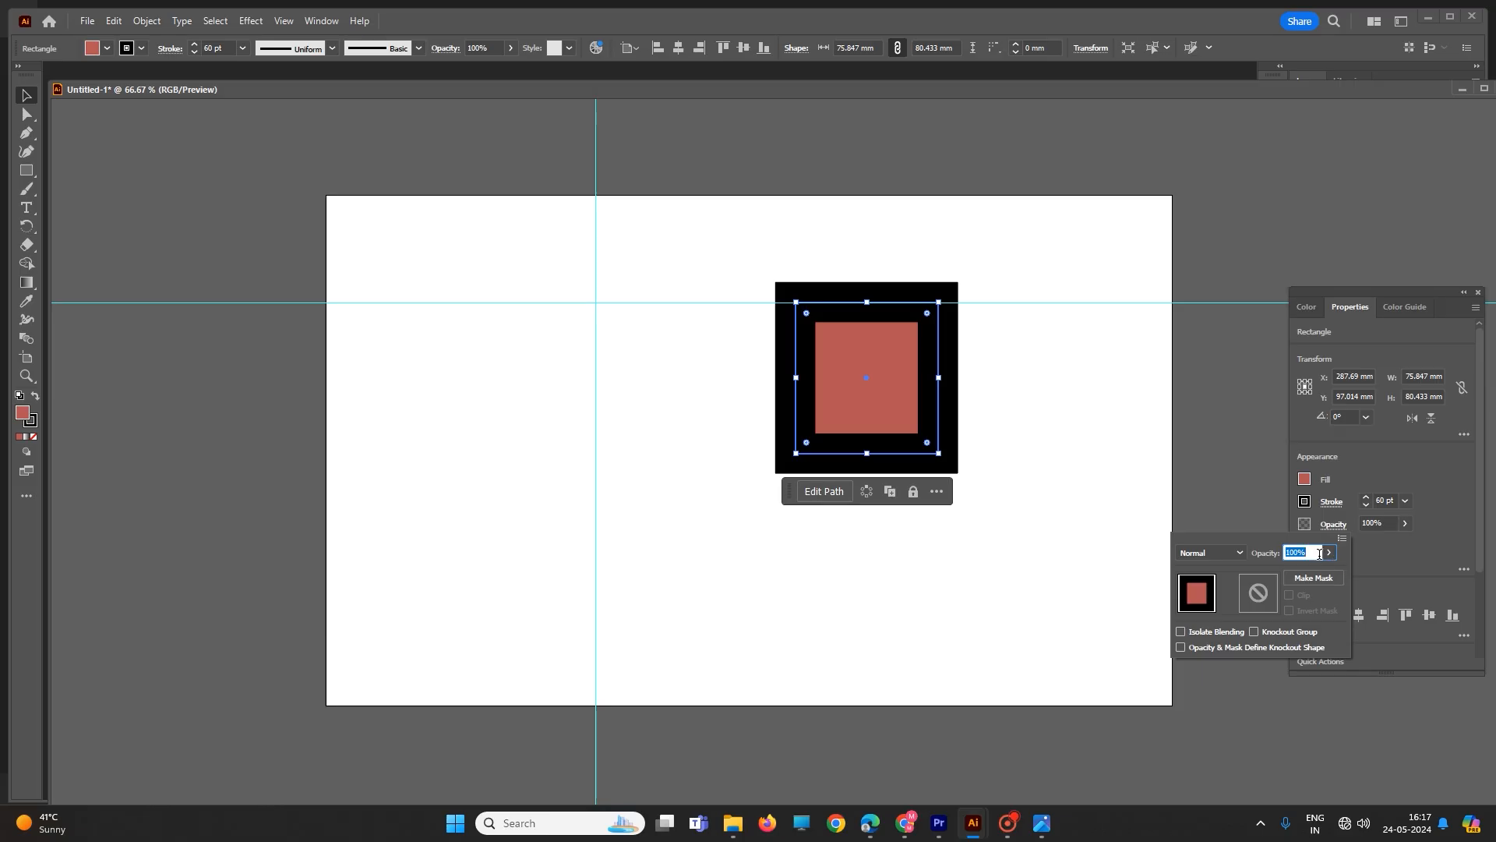
type("30")
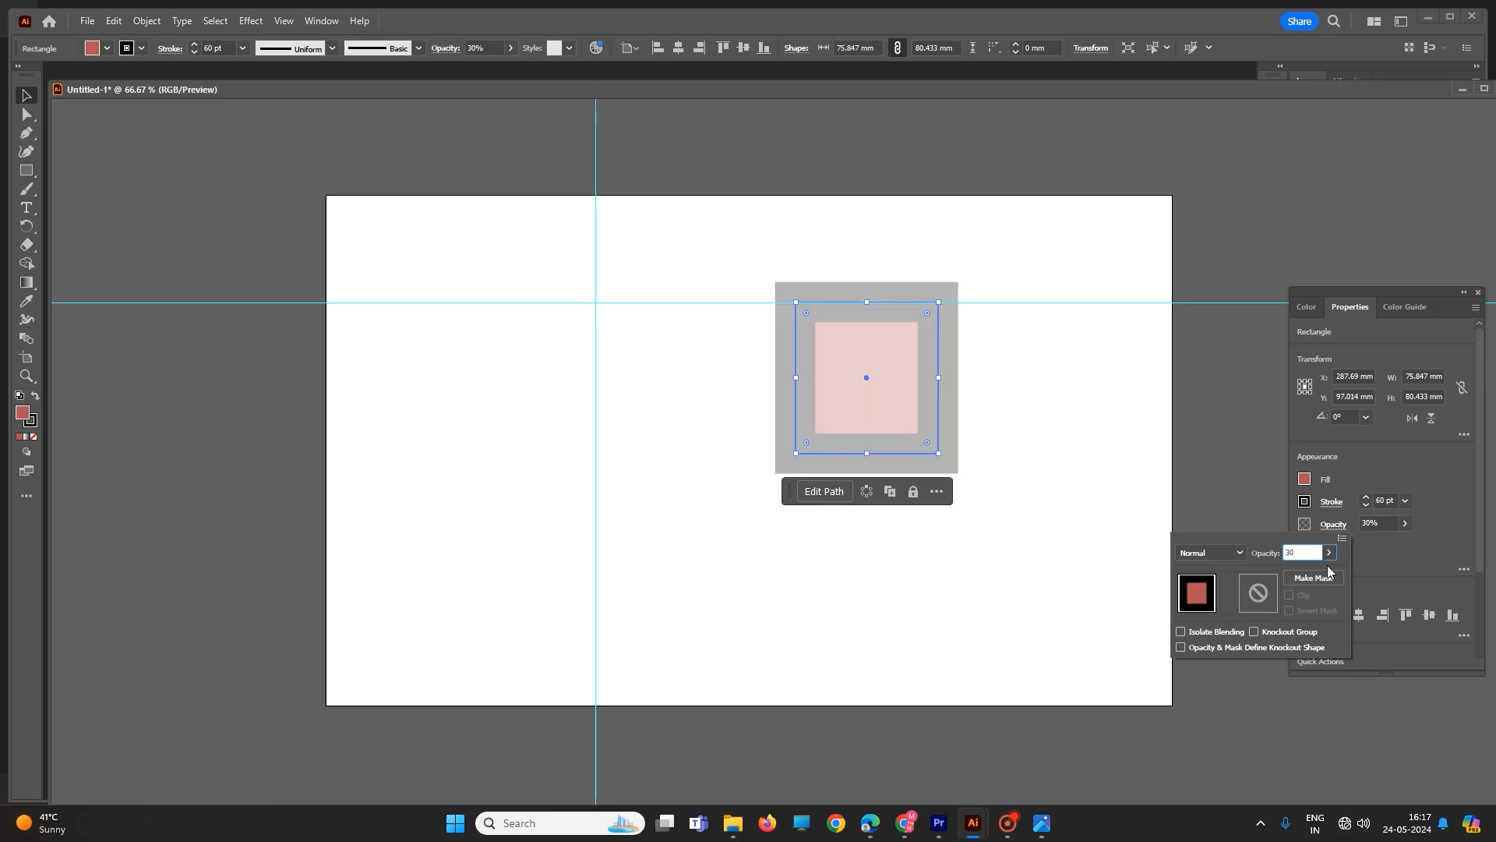
key("Return")
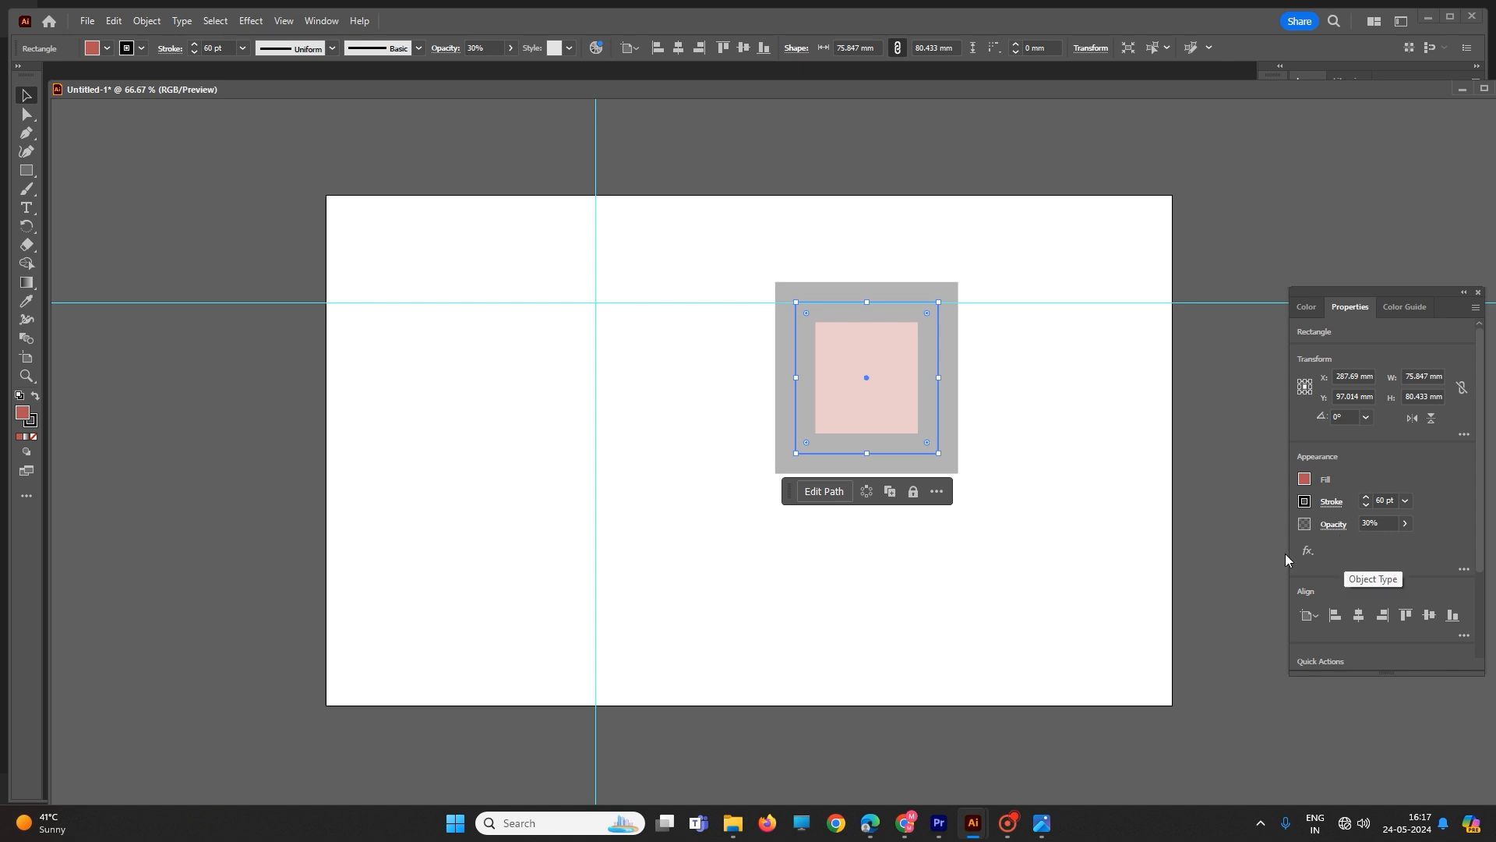
left_click(1016, 499)
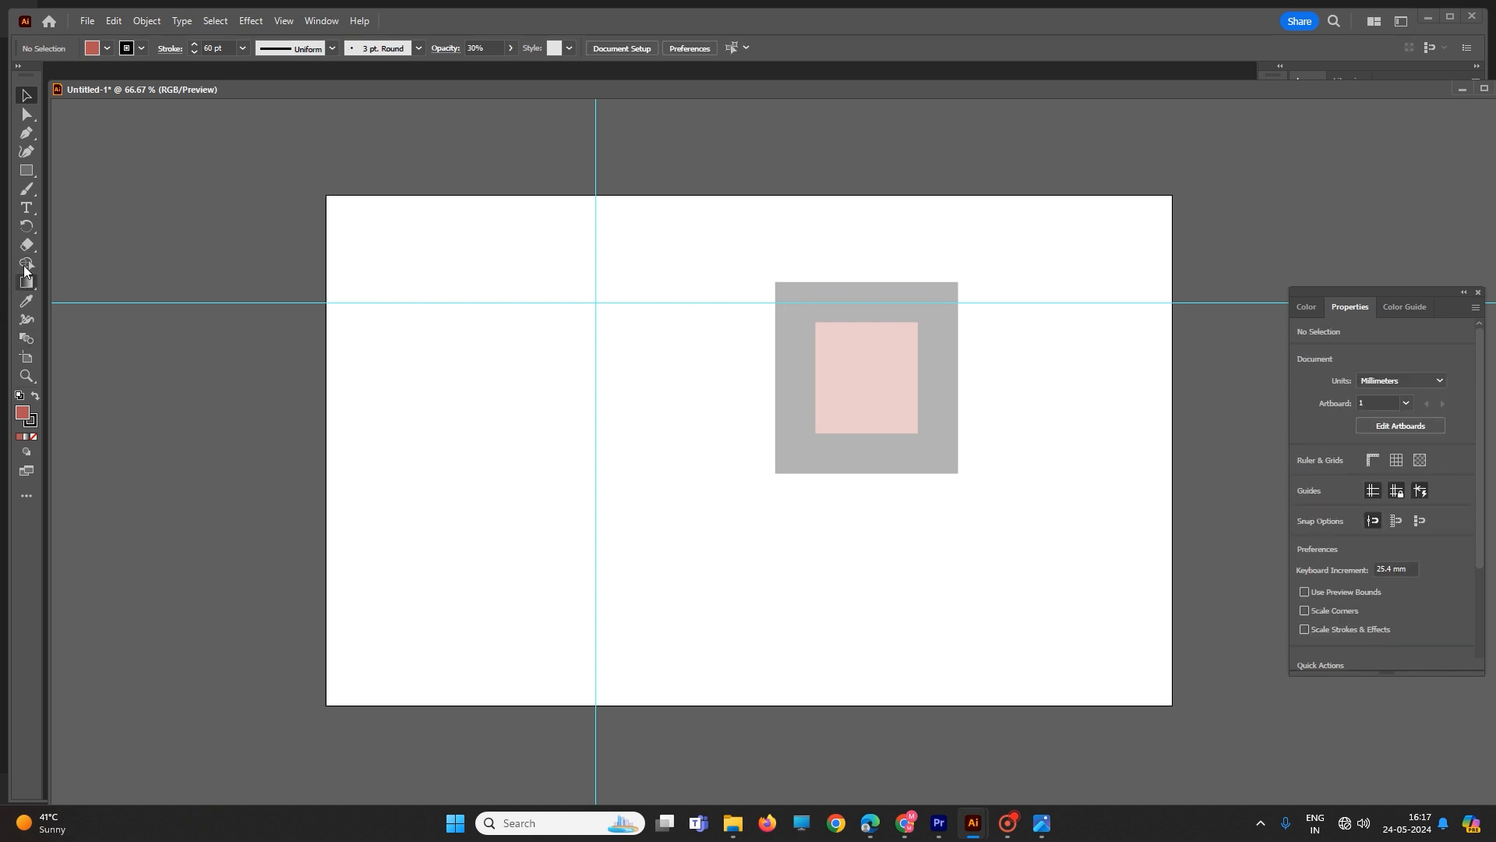
- Draw an ellipse about 42.7 mm wide and 38.9 mm high below and to the left of the rectangle
left_click(26, 170)
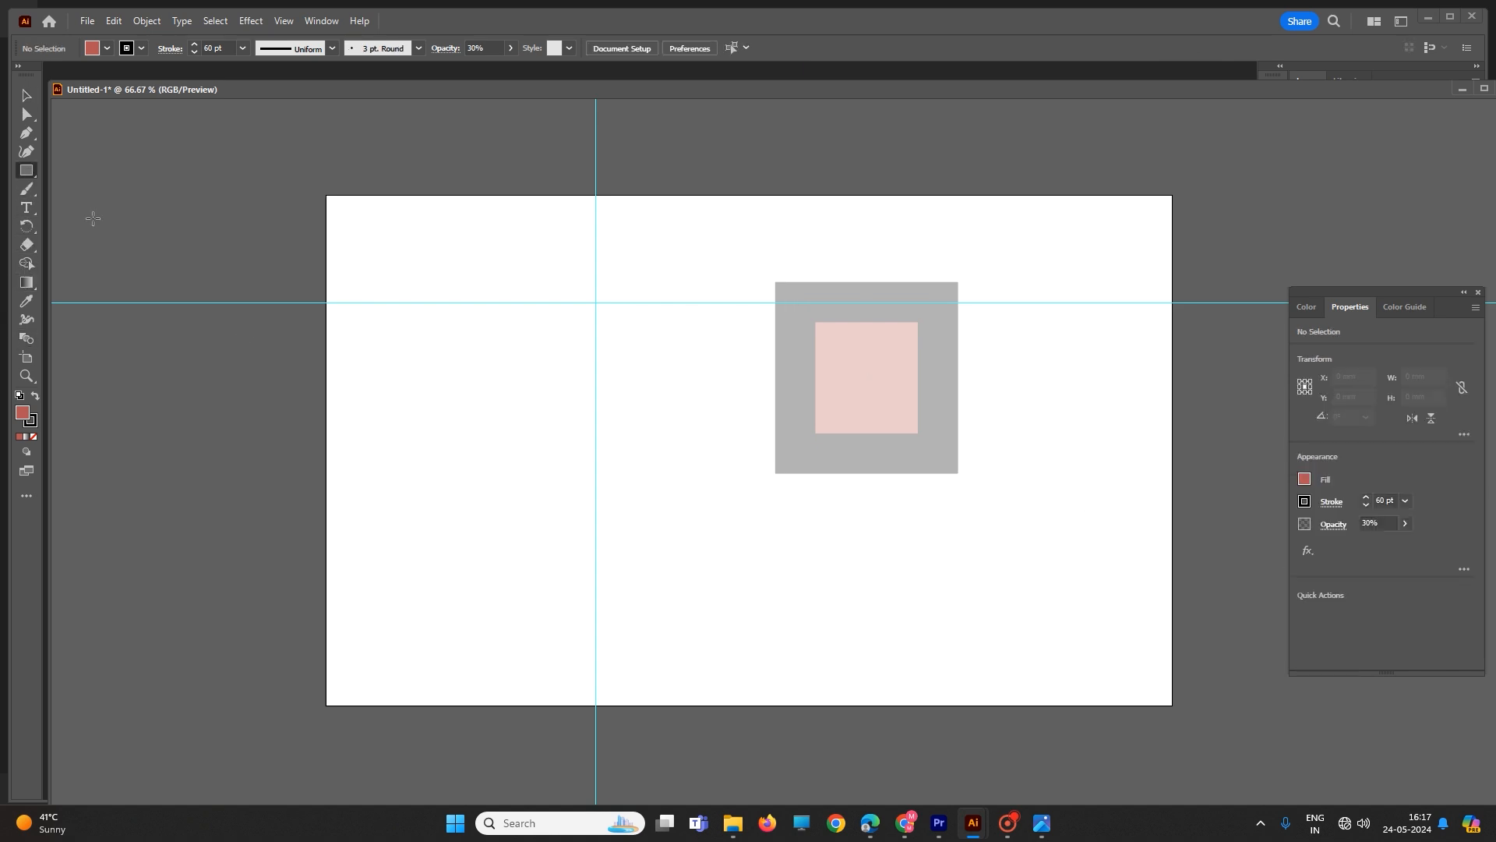
right_click(28, 170)
left_click(75, 189)
left_click_drag(675, 504, 755, 578)
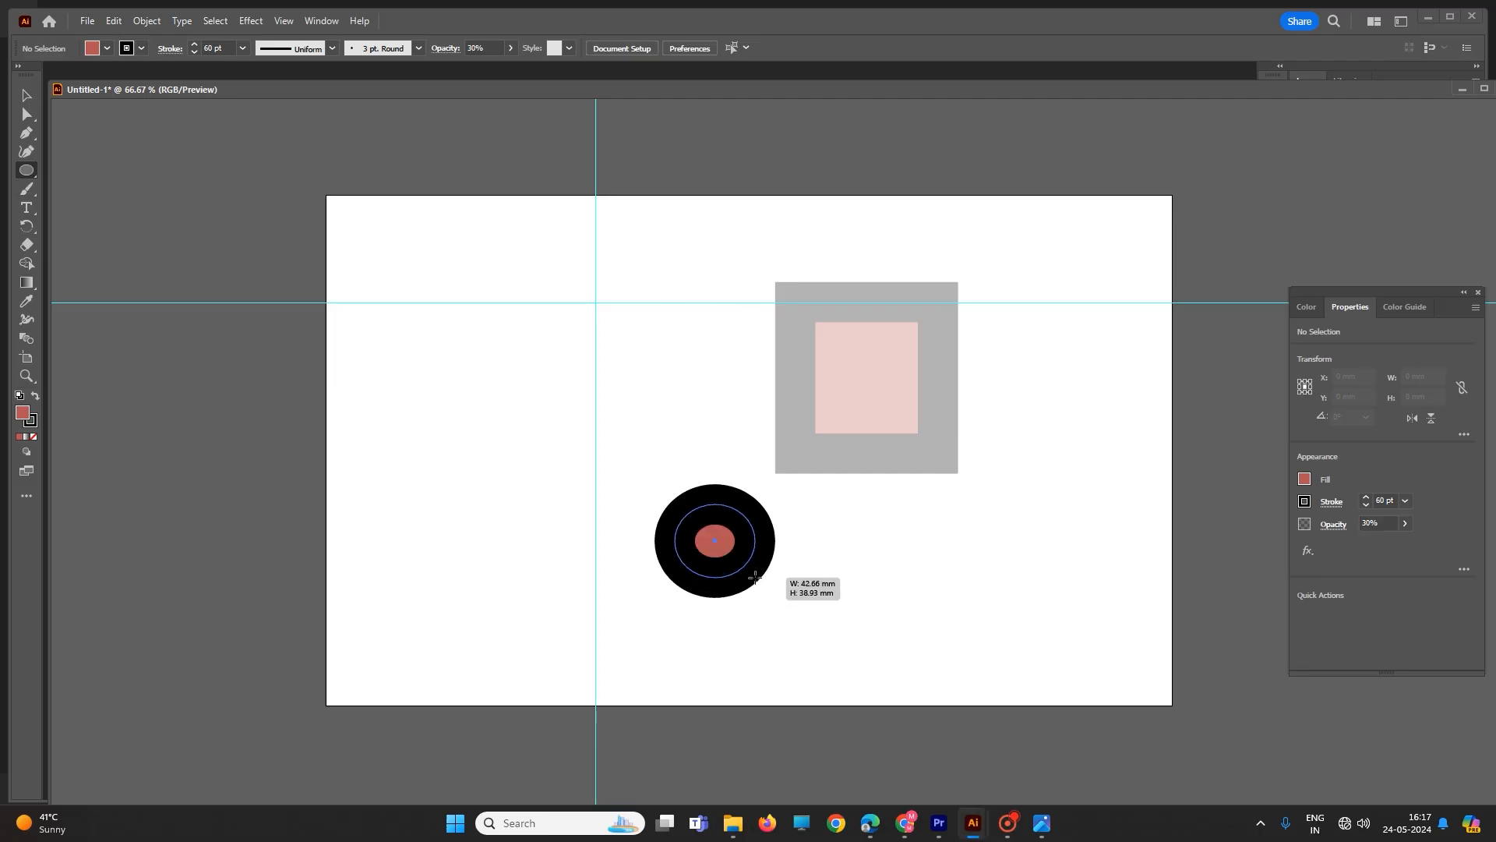
left_click(770, 605)
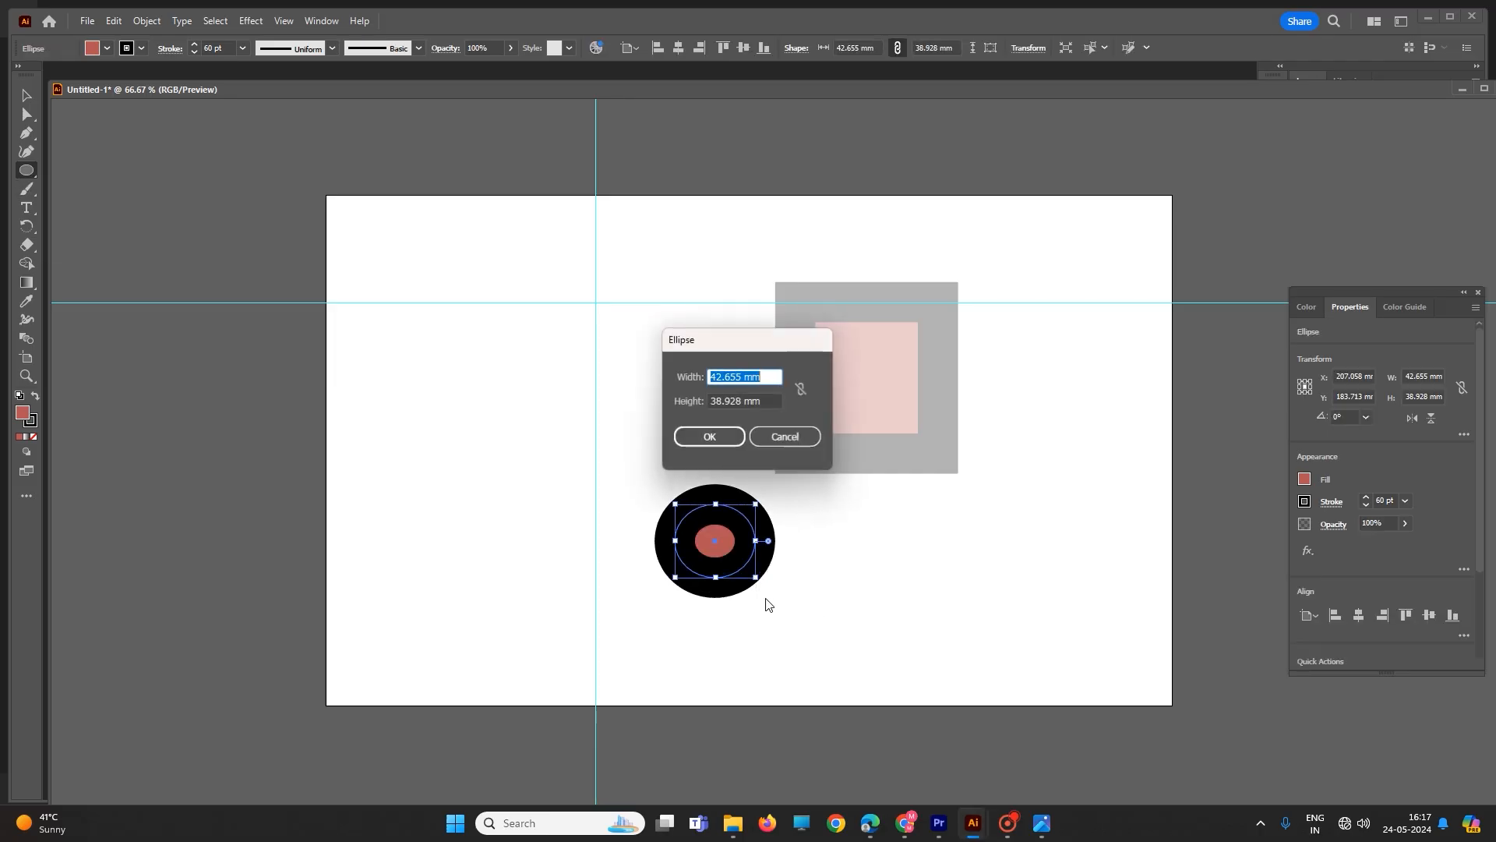
left_click(782, 434)
- Draw a polygon about 59 mm wide below the rectangle and align it to the artboard's left edge
right_click(28, 171)
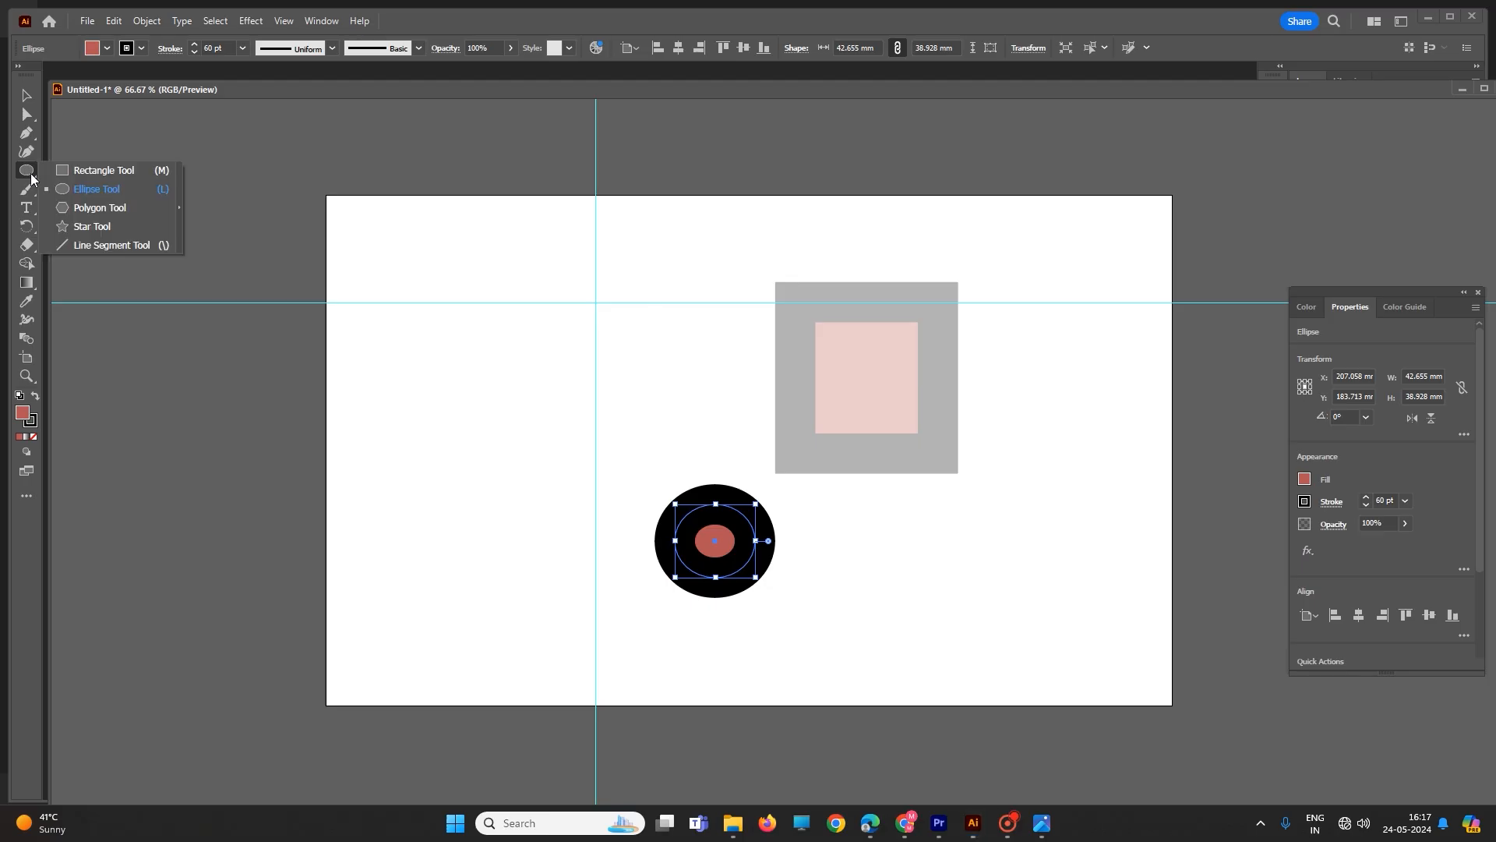
left_click(70, 208)
left_click_drag(897, 520, 967, 593)
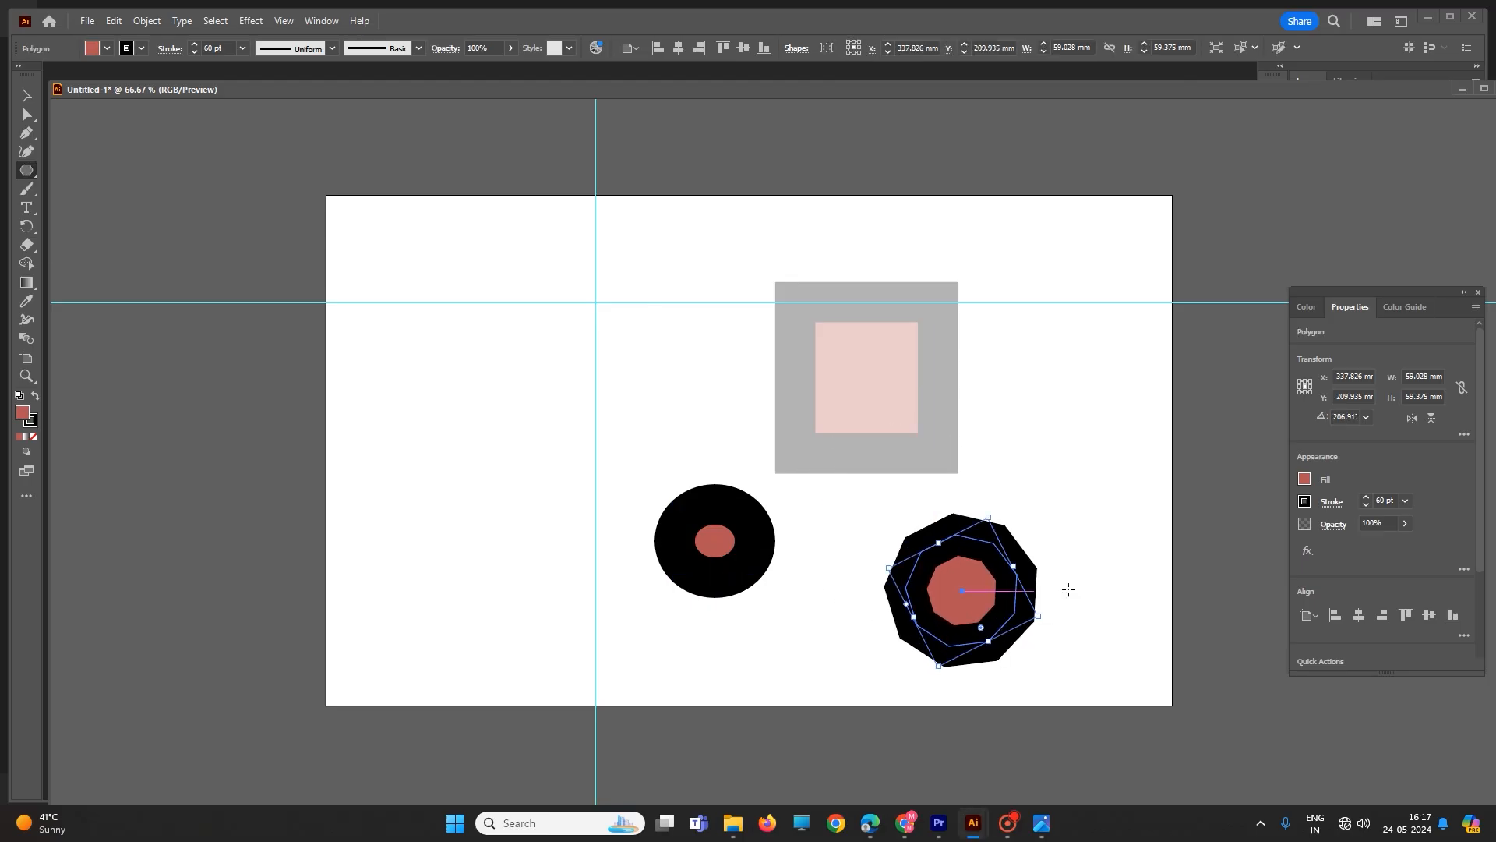
left_click(1334, 619)
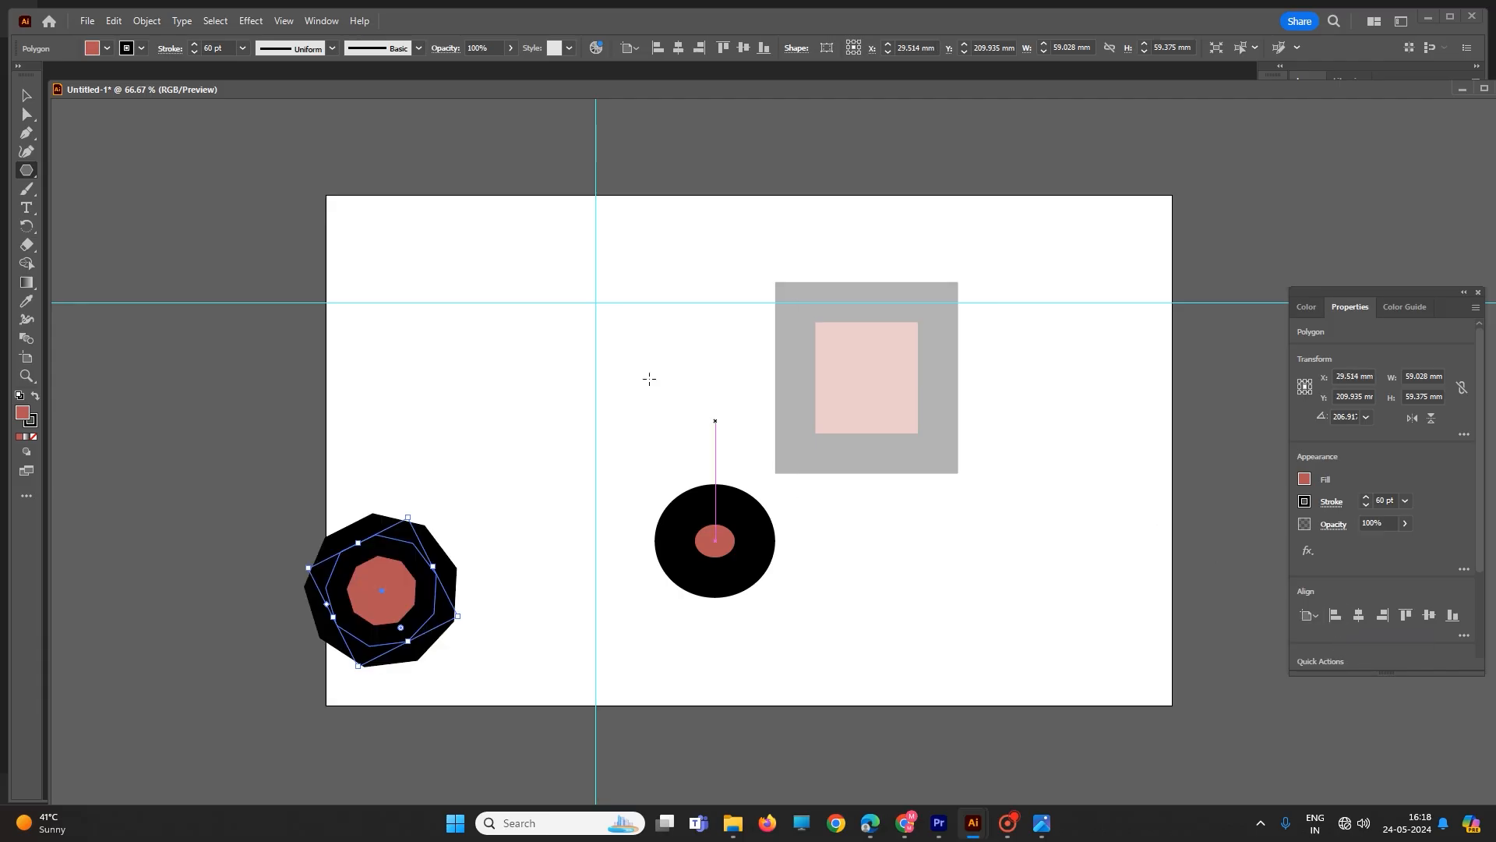
- Select all three shapes and try aligning them by their left edges and, near the vertical guide, by their horizontal centers
left_click(26, 95)
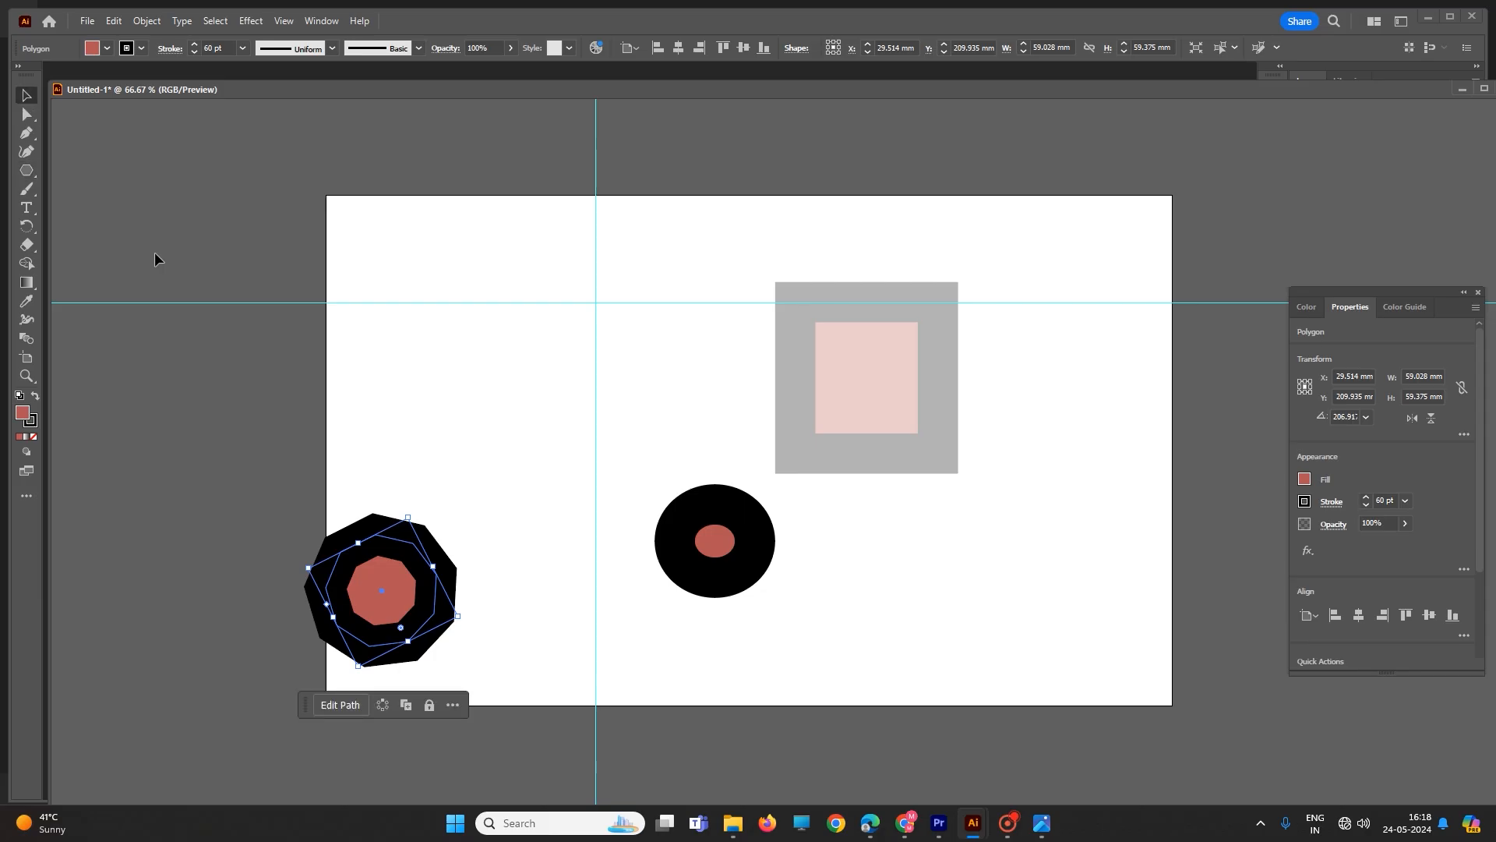
key("ctrl+a")
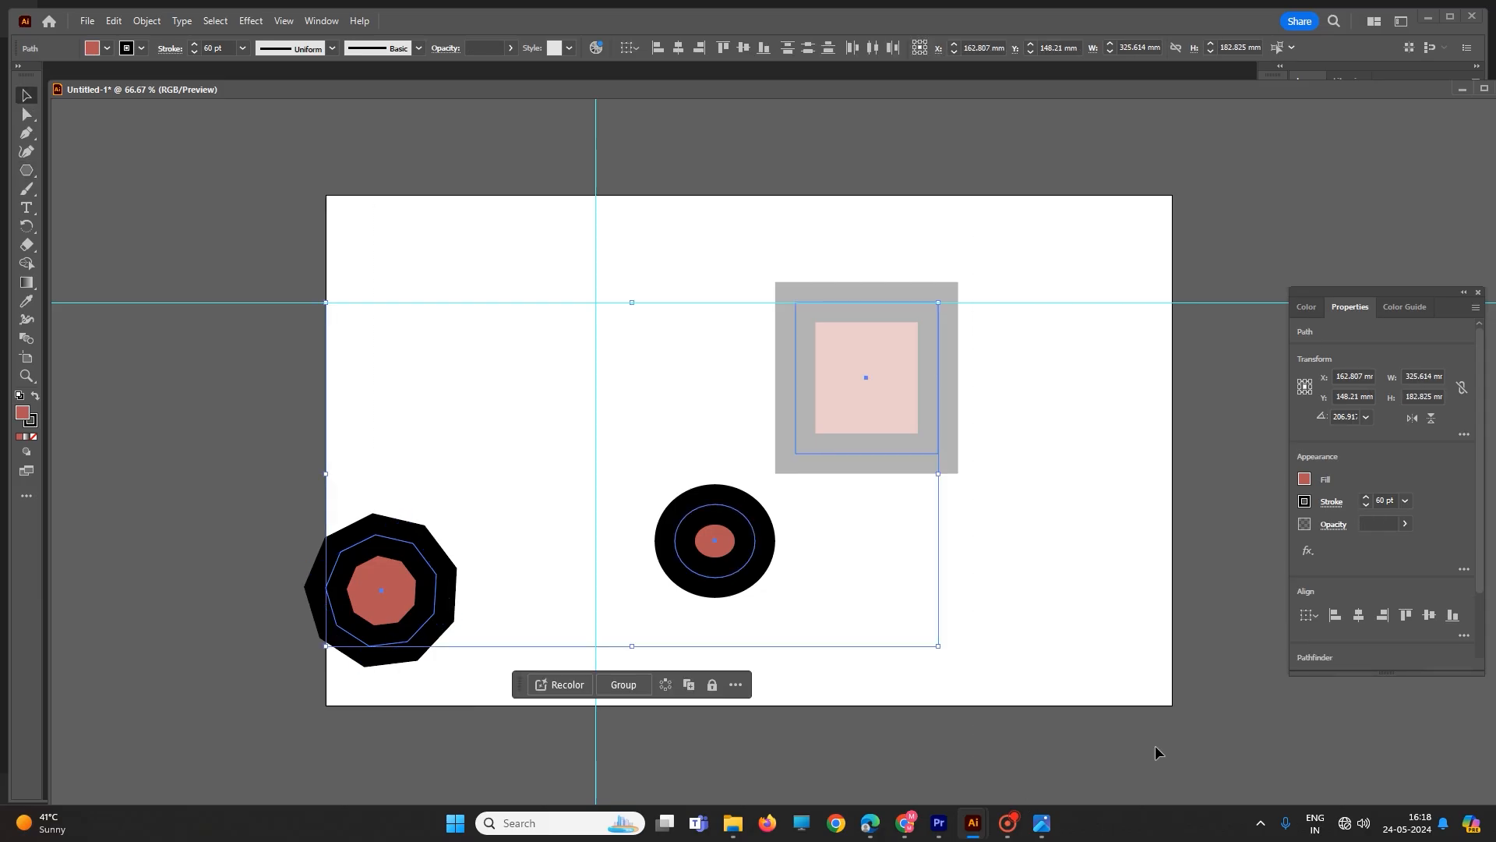
left_click(1336, 618)
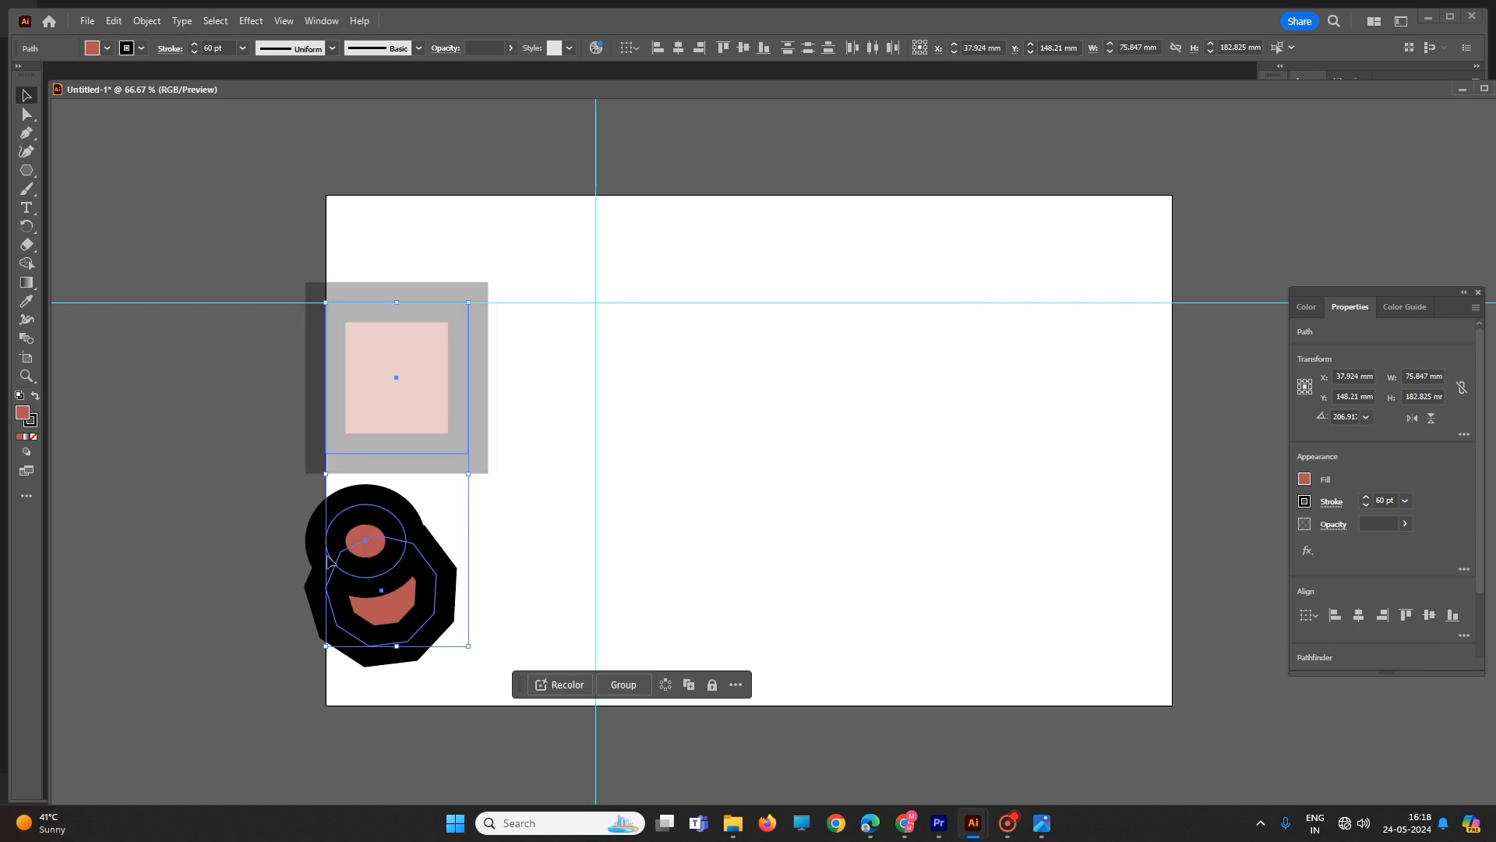
left_click_drag(358, 544, 567, 521)
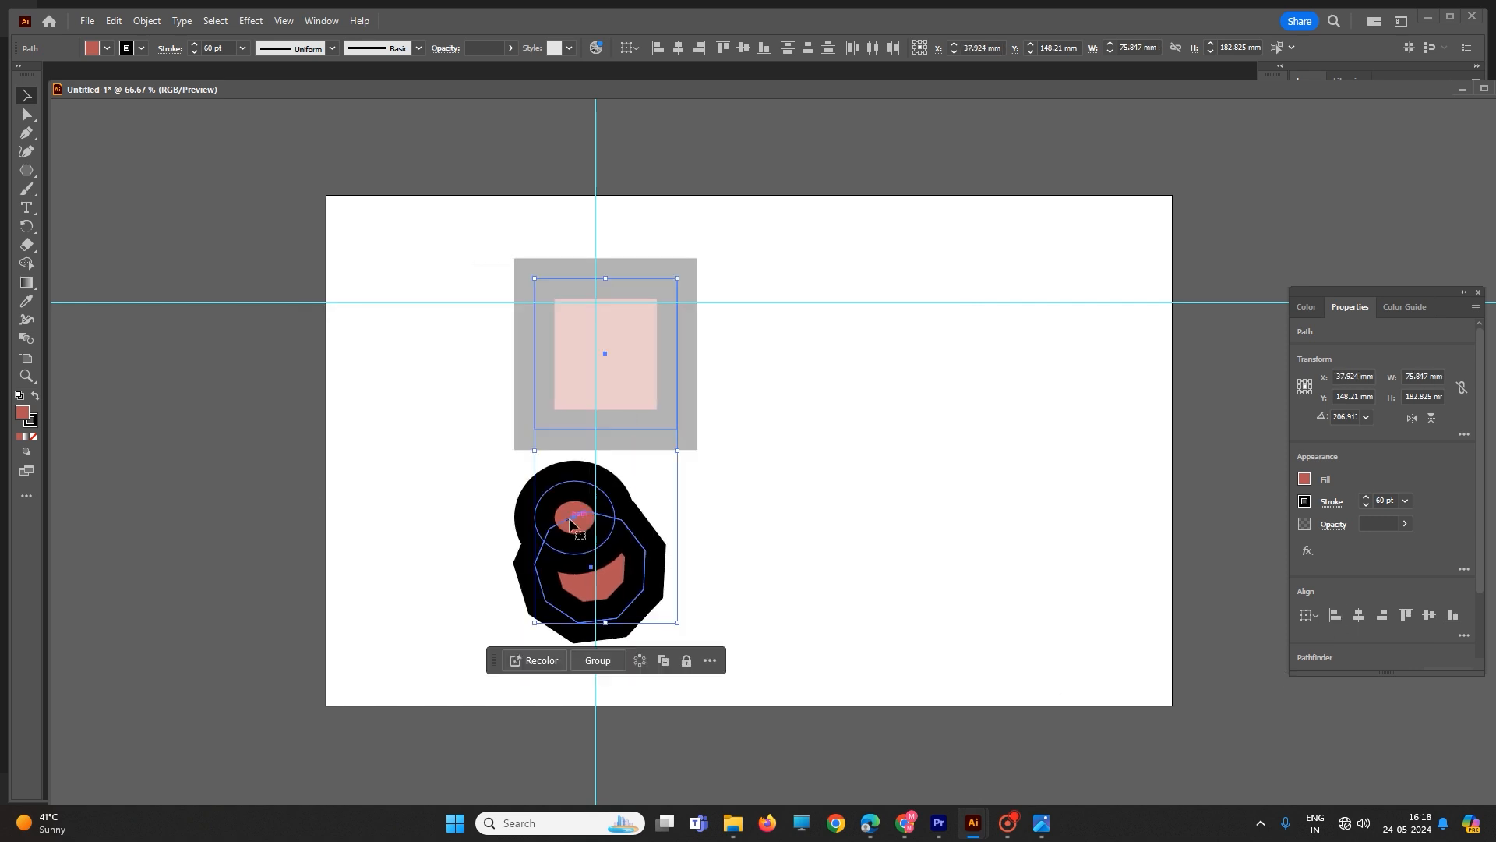
left_click(1358, 618)
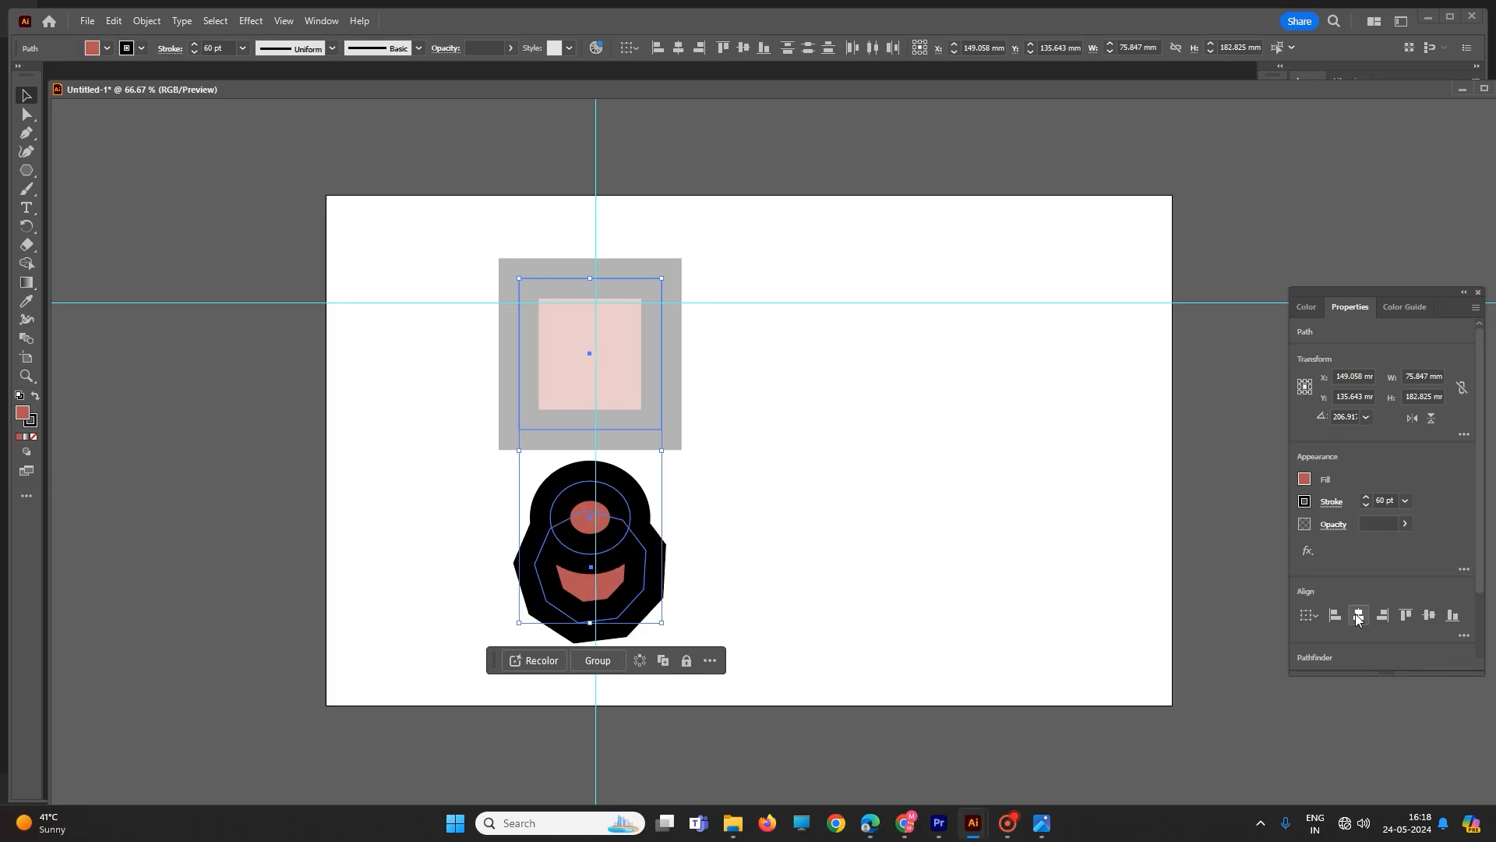
- Move the ellipse and polygon to the right, and undo this move together with the preceding shape move and alignments
left_click_drag(706, 582, 484, 456)
left_click_drag(593, 526, 939, 493)
key("ctrl+z")
key("ctrl+z")
key("ctrl+z")
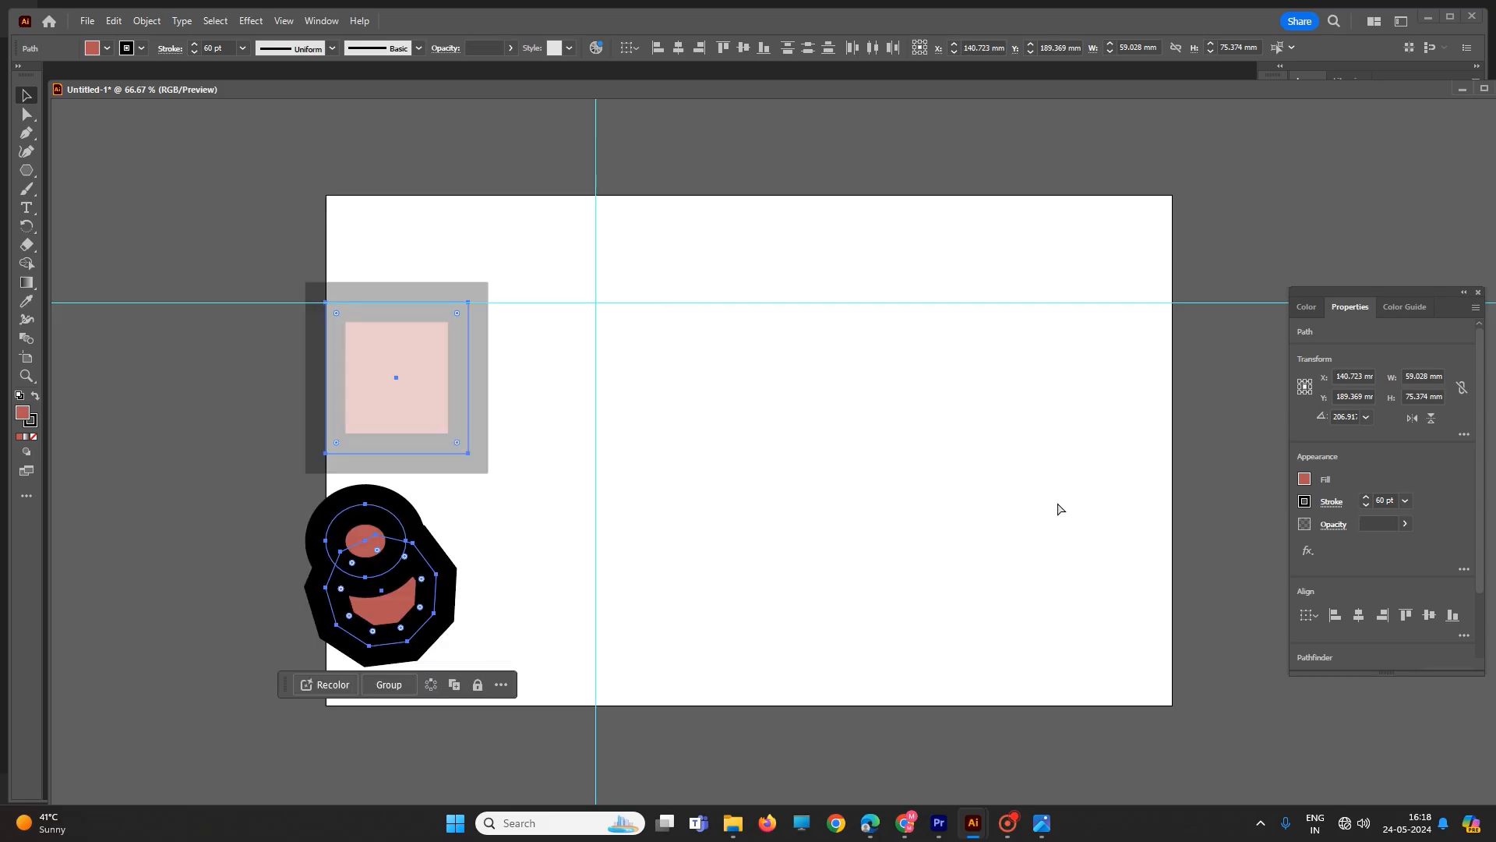
- Set the fill of the rectangle, ellipse and polygon to None
left_click(1304, 480)
left_click(1305, 481)
left_click(1305, 481)
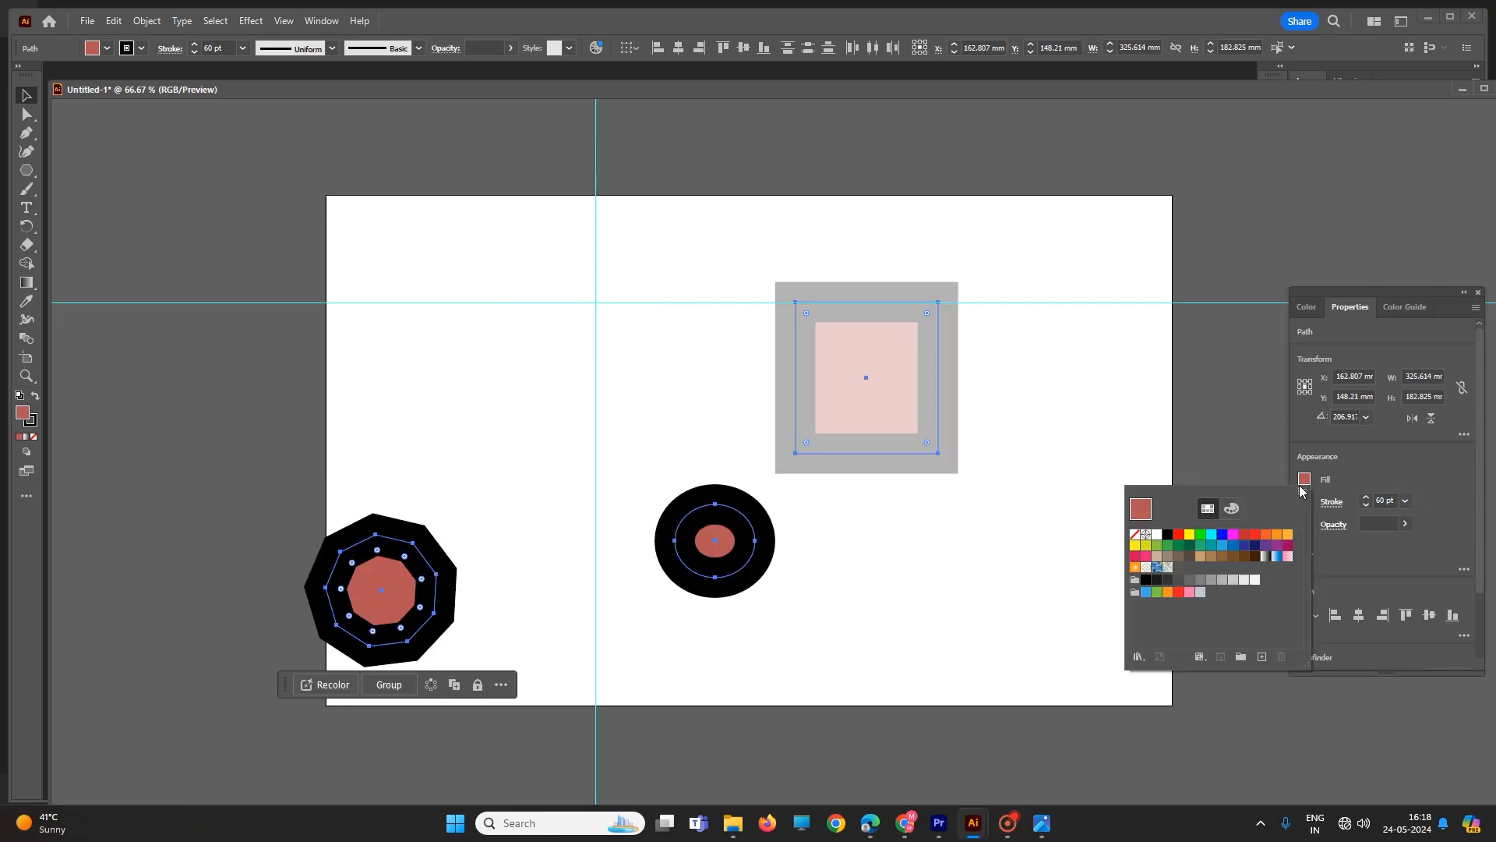
left_click(1134, 535)
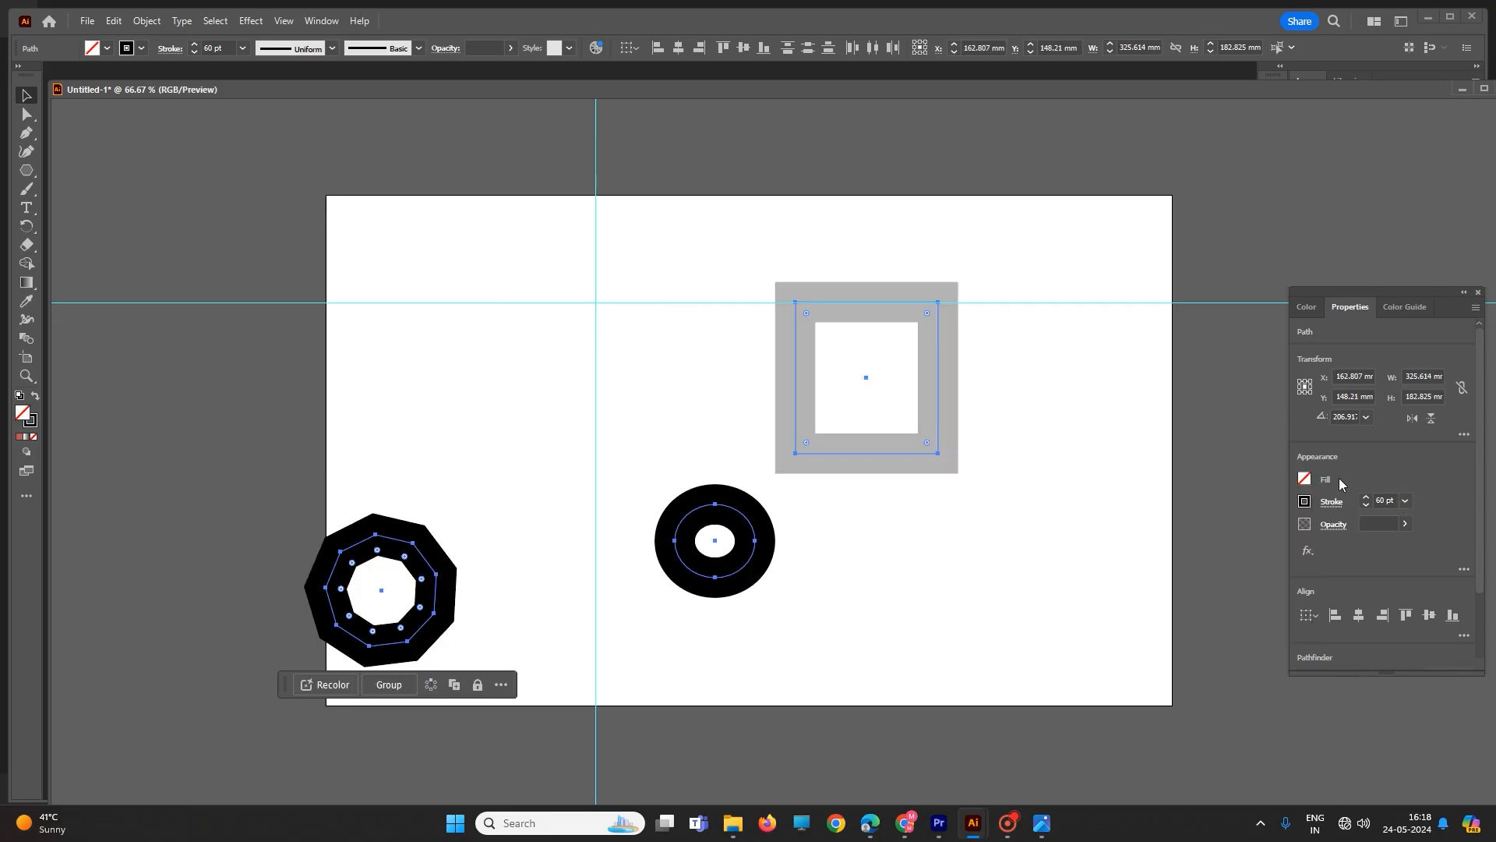
- Set the stroke weight of the rectangle, ellipse and polygon to 1 pt and deselect them
left_click(1332, 501)
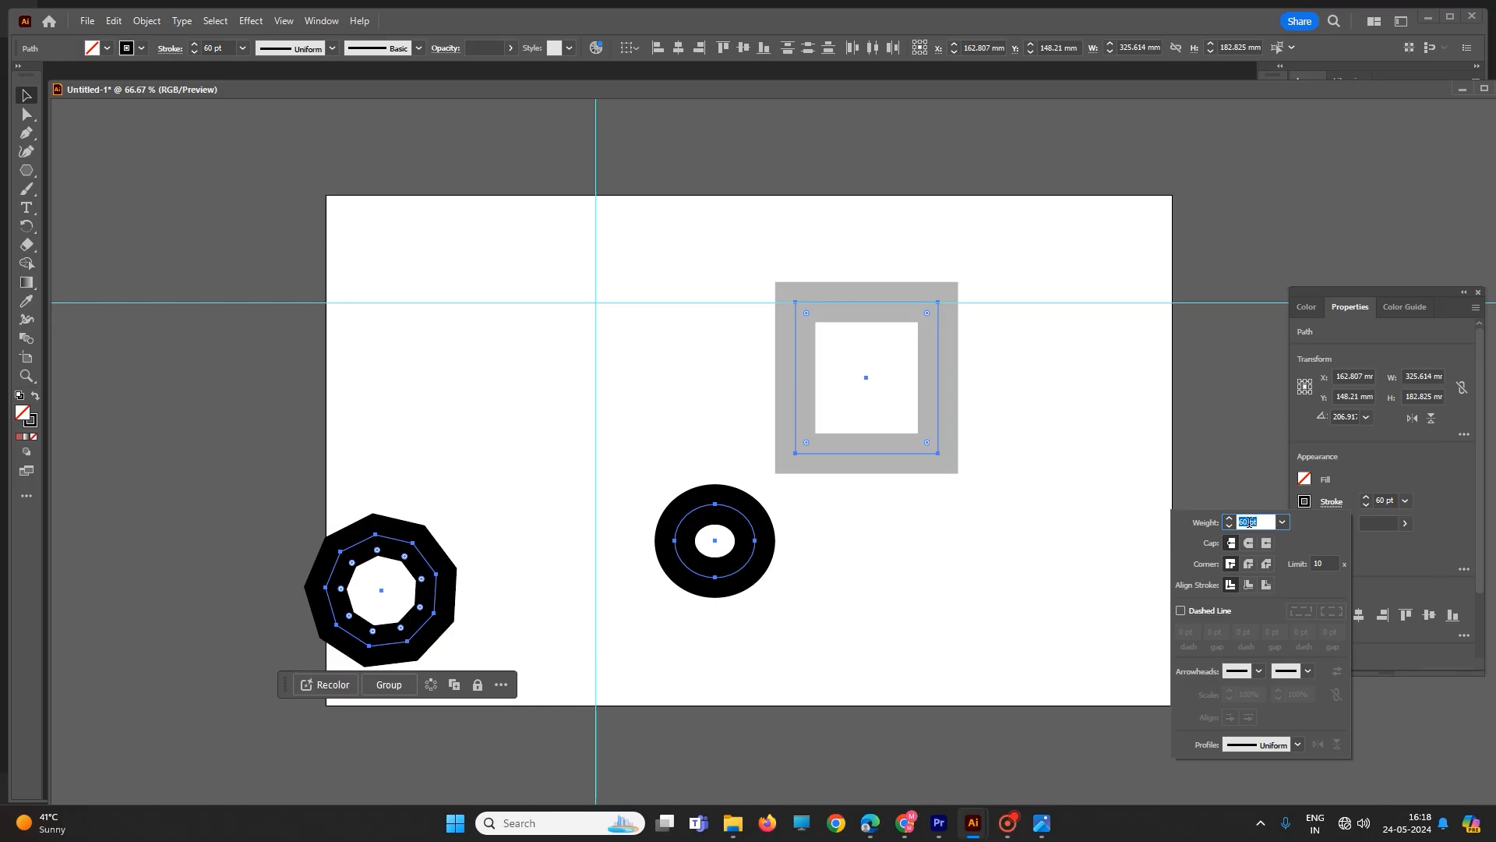
type("1")
key("Return")
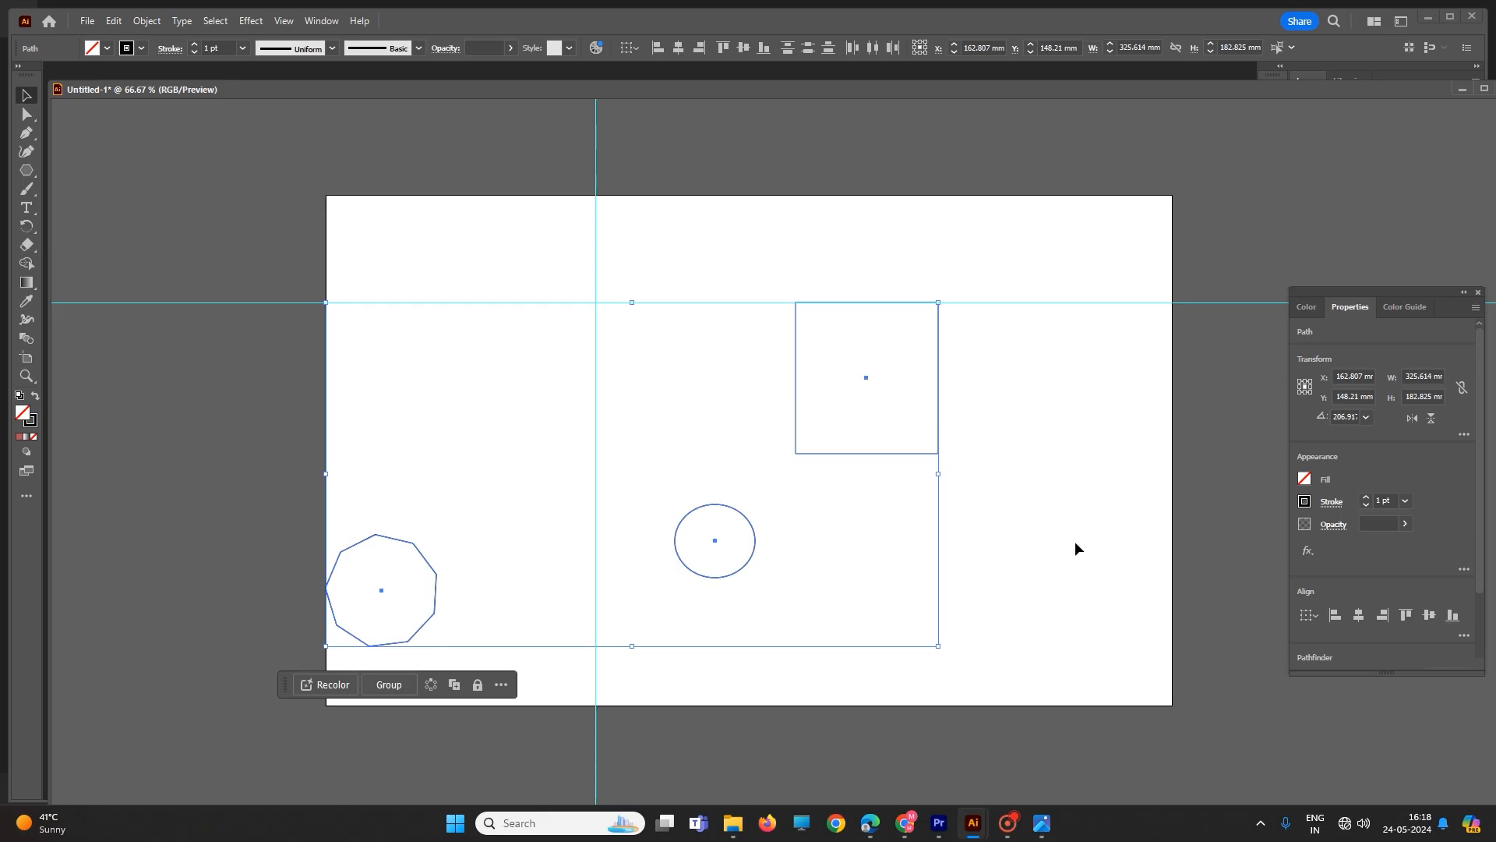
left_click(945, 545)
- Select the rectangle and ellipse and align them to each other by their horizontal and vertical centers
left_click_drag(789, 616, 643, 461)
left_click(1004, 581)
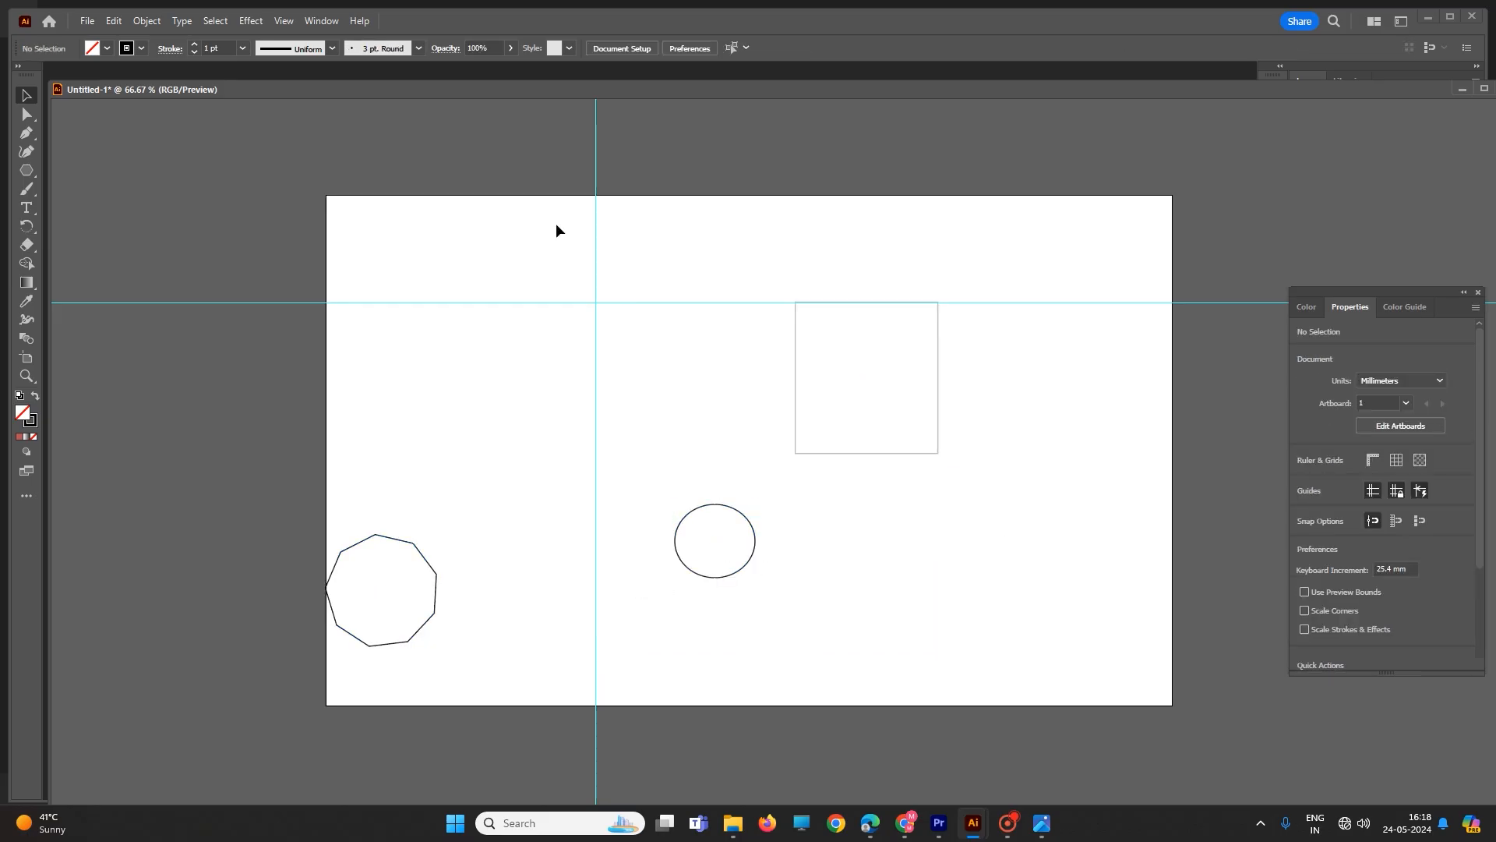
left_click_drag(549, 208, 1088, 662)
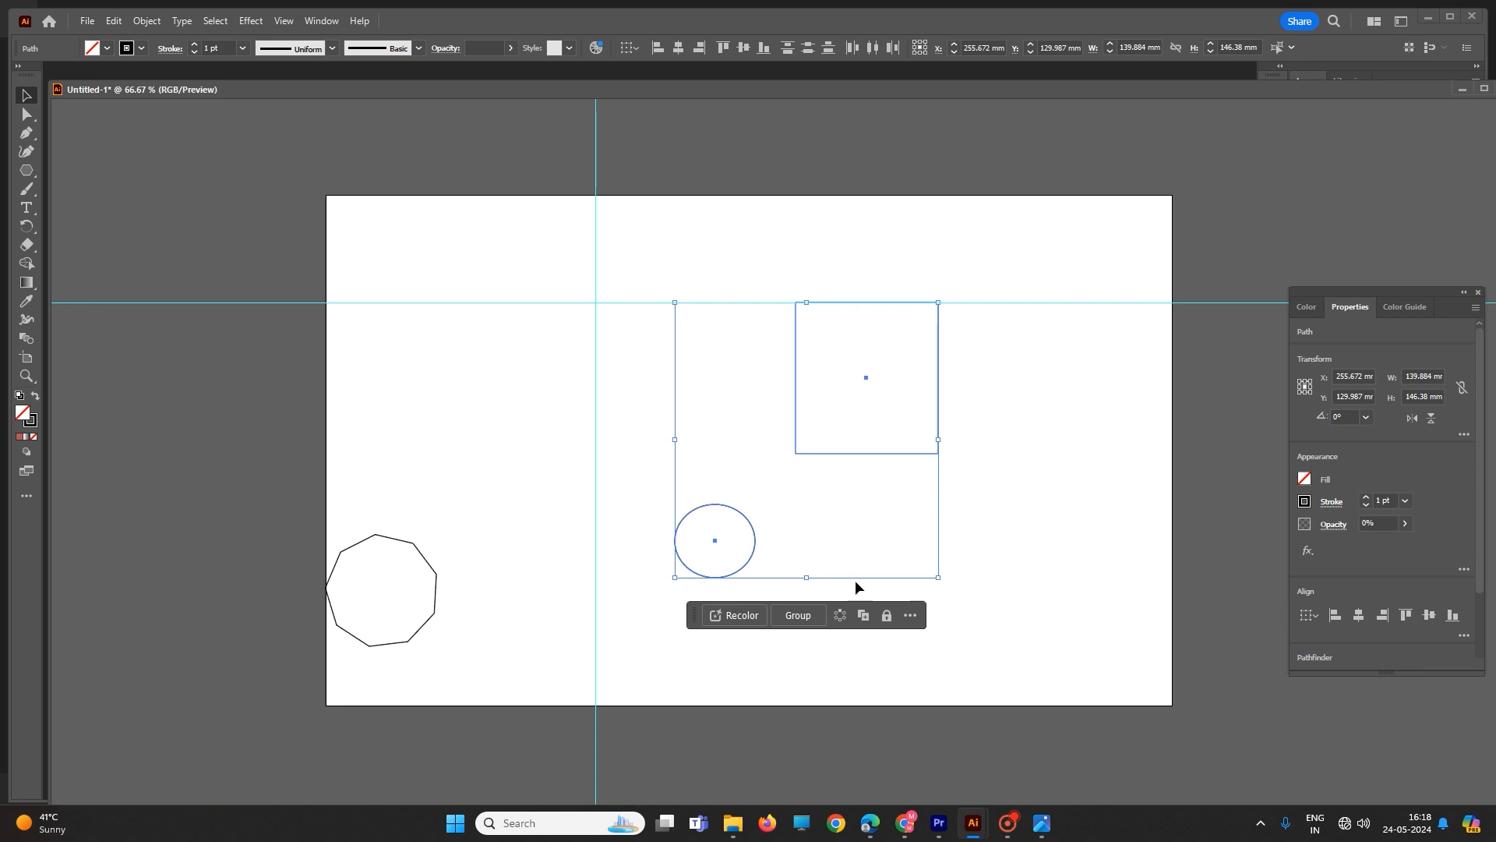
left_click_drag(612, 214, 1094, 675)
left_click(1362, 616)
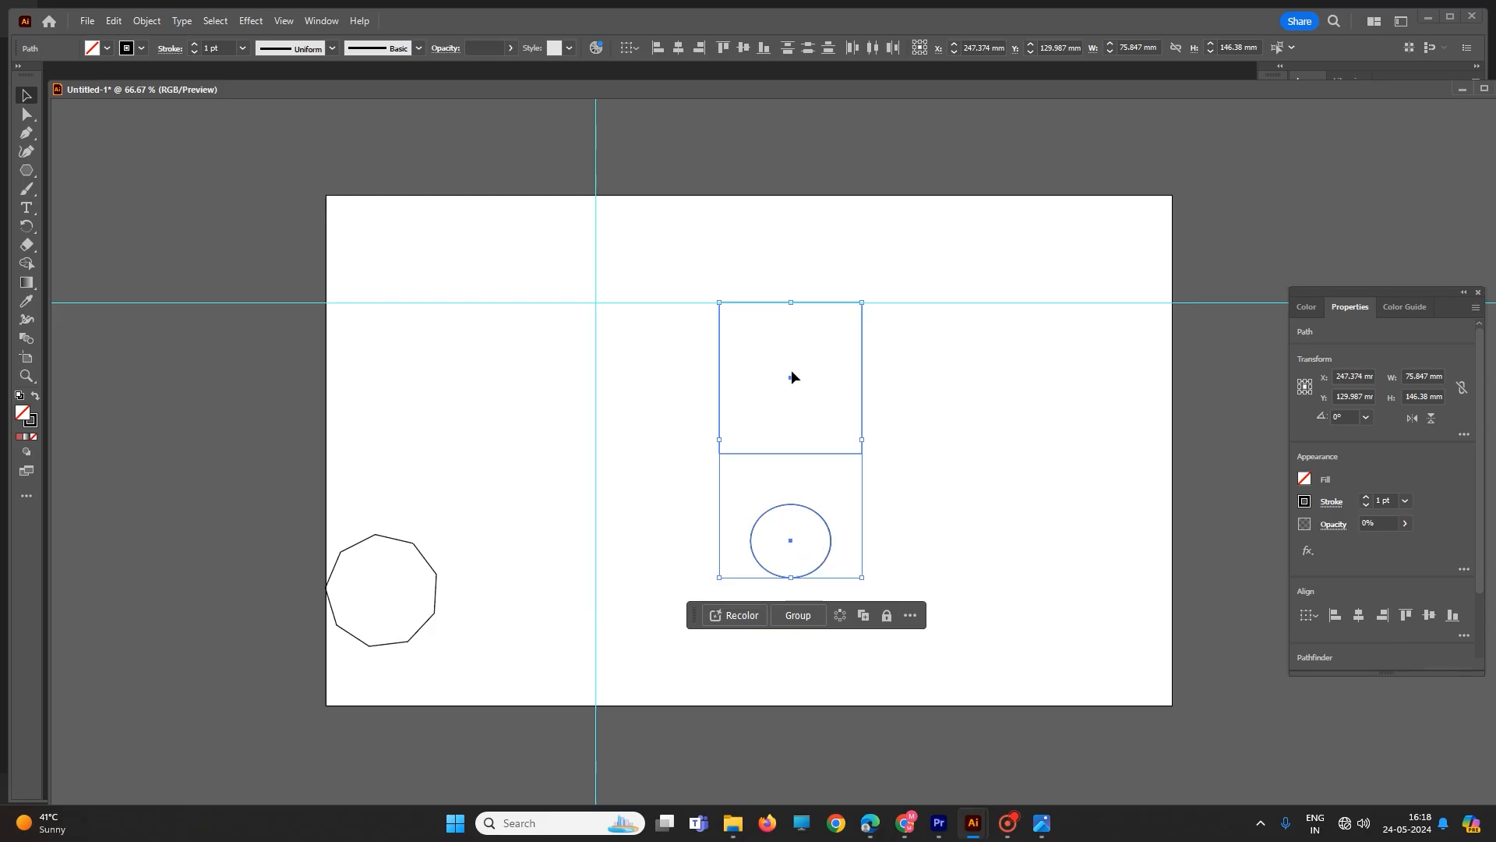
left_click(1428, 616)
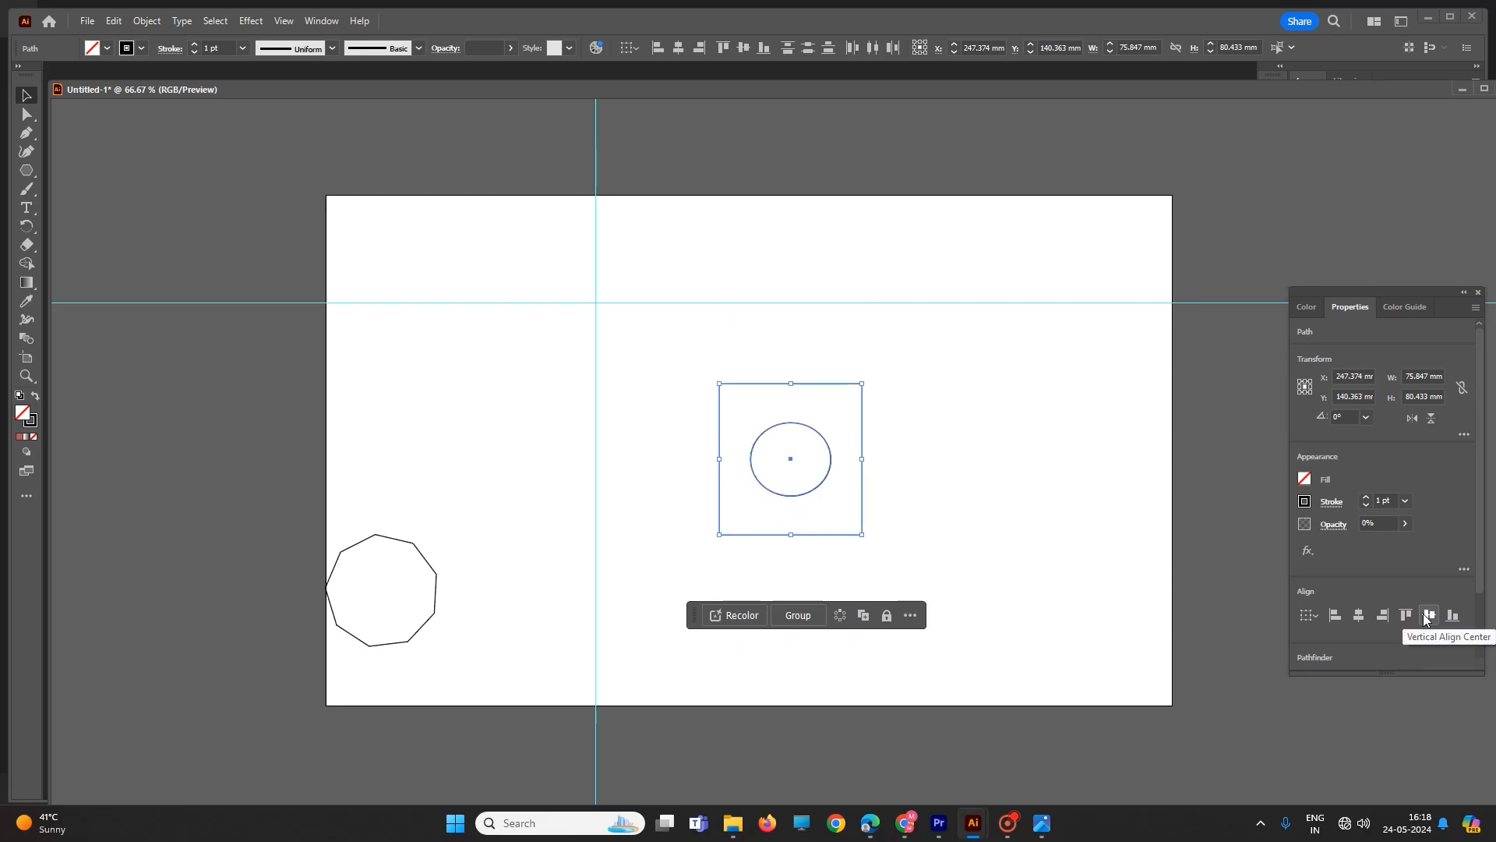
- Reselect the rectangle and ellipse and align them by their top edges, by their vertical centers, and finally by their bottom edges
left_click(1004, 503)
left_click_drag(887, 524, 714, 400)
left_click(675, 354)
left_click_drag(662, 327, 1054, 655)
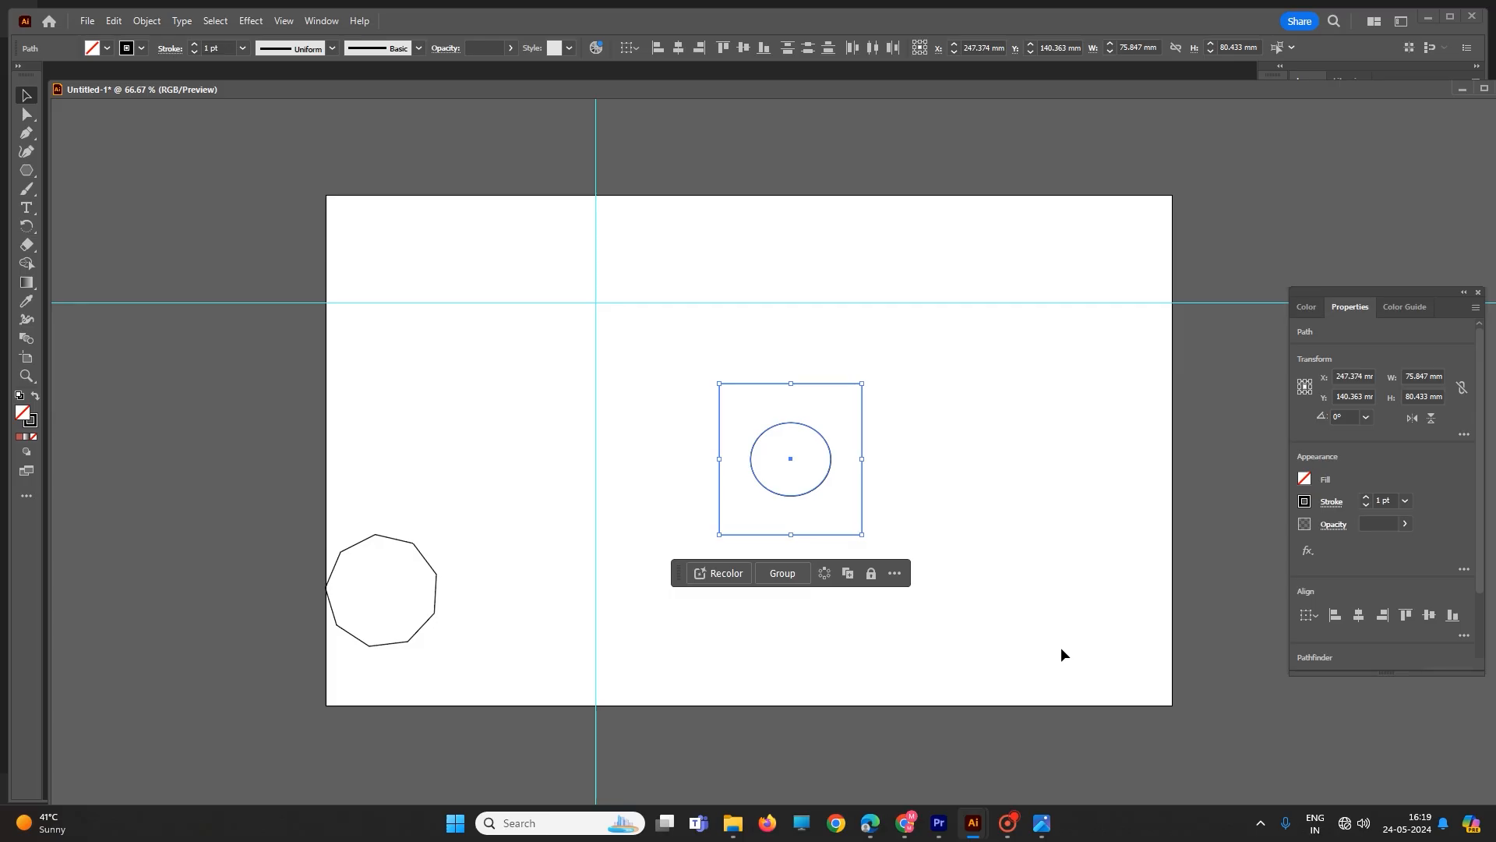
left_click(1463, 635)
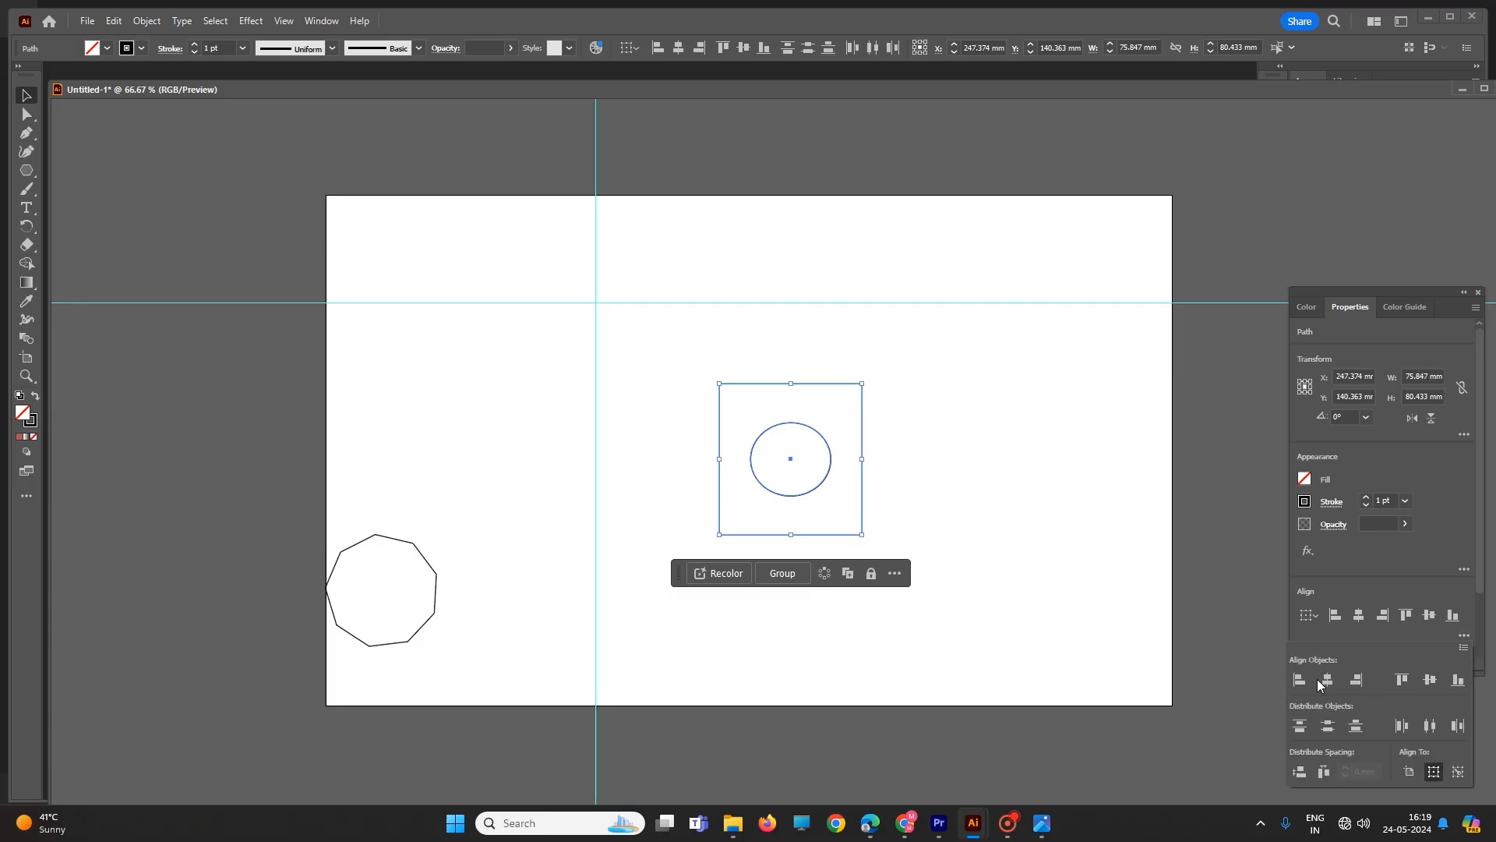
left_click(1402, 681)
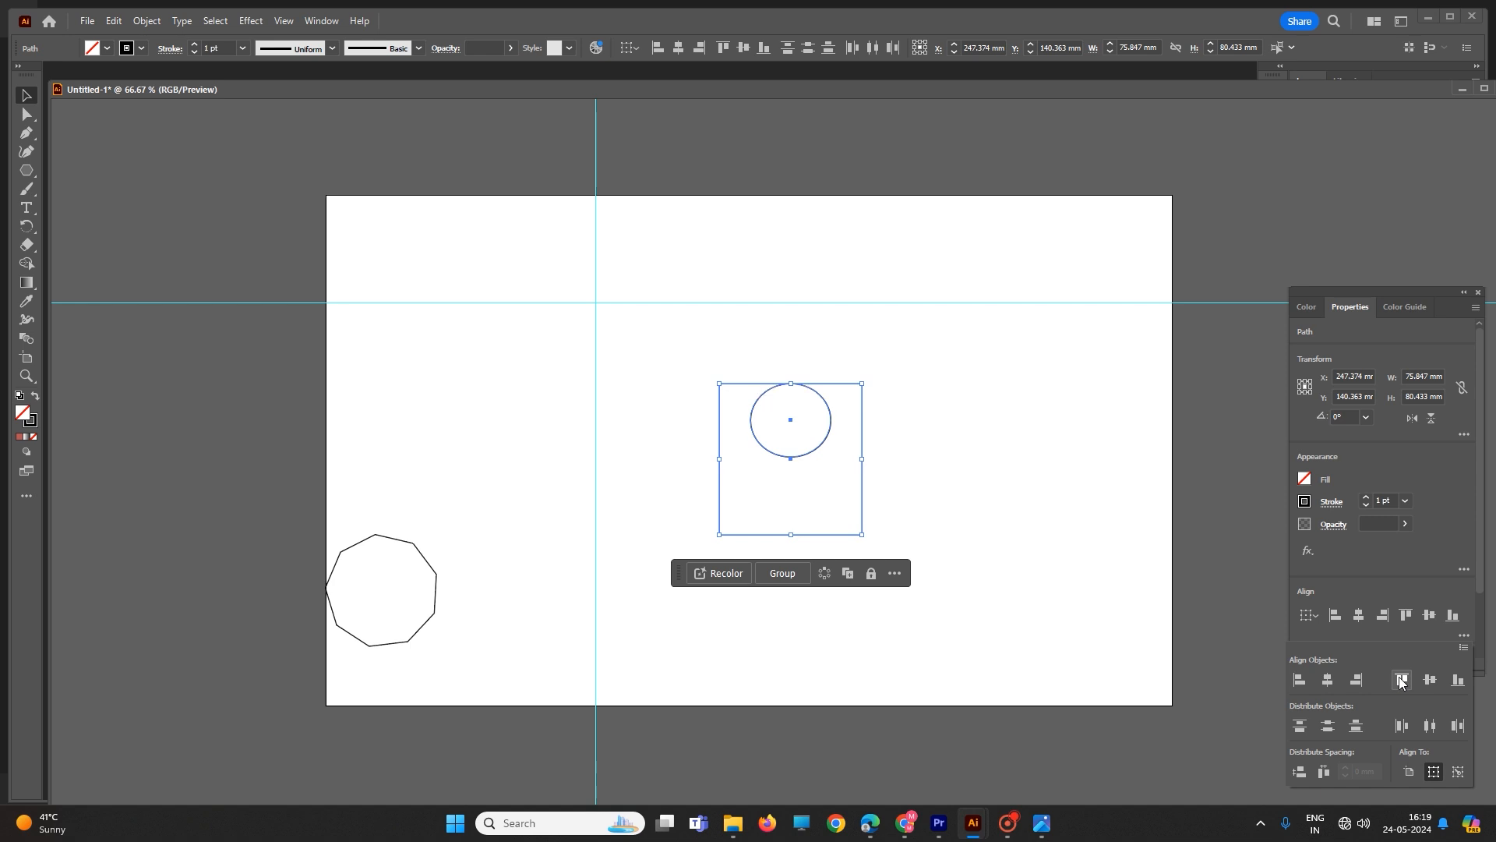
left_click(1429, 680)
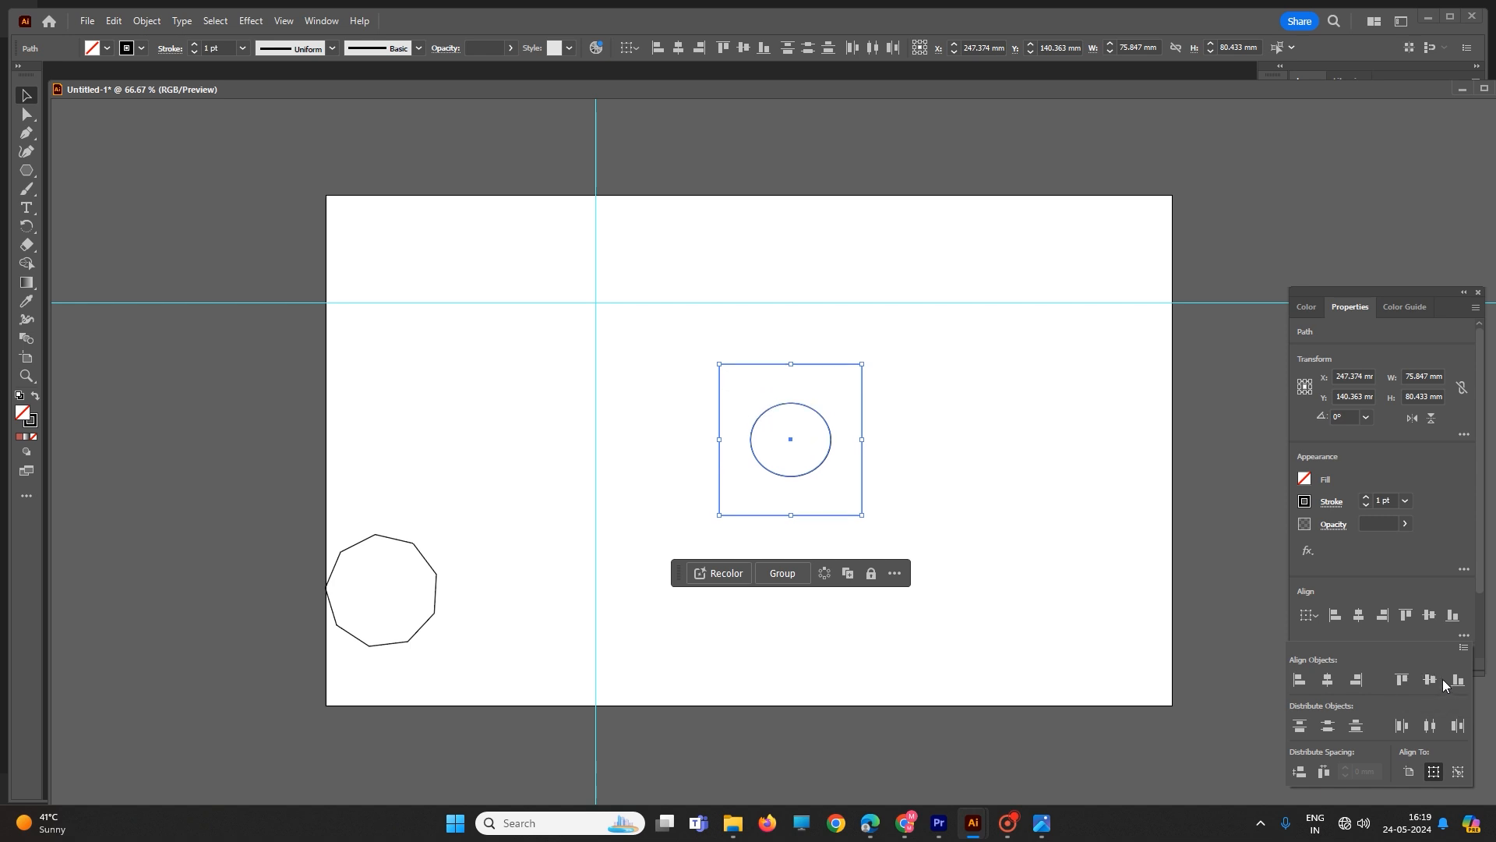
left_click(1457, 680)
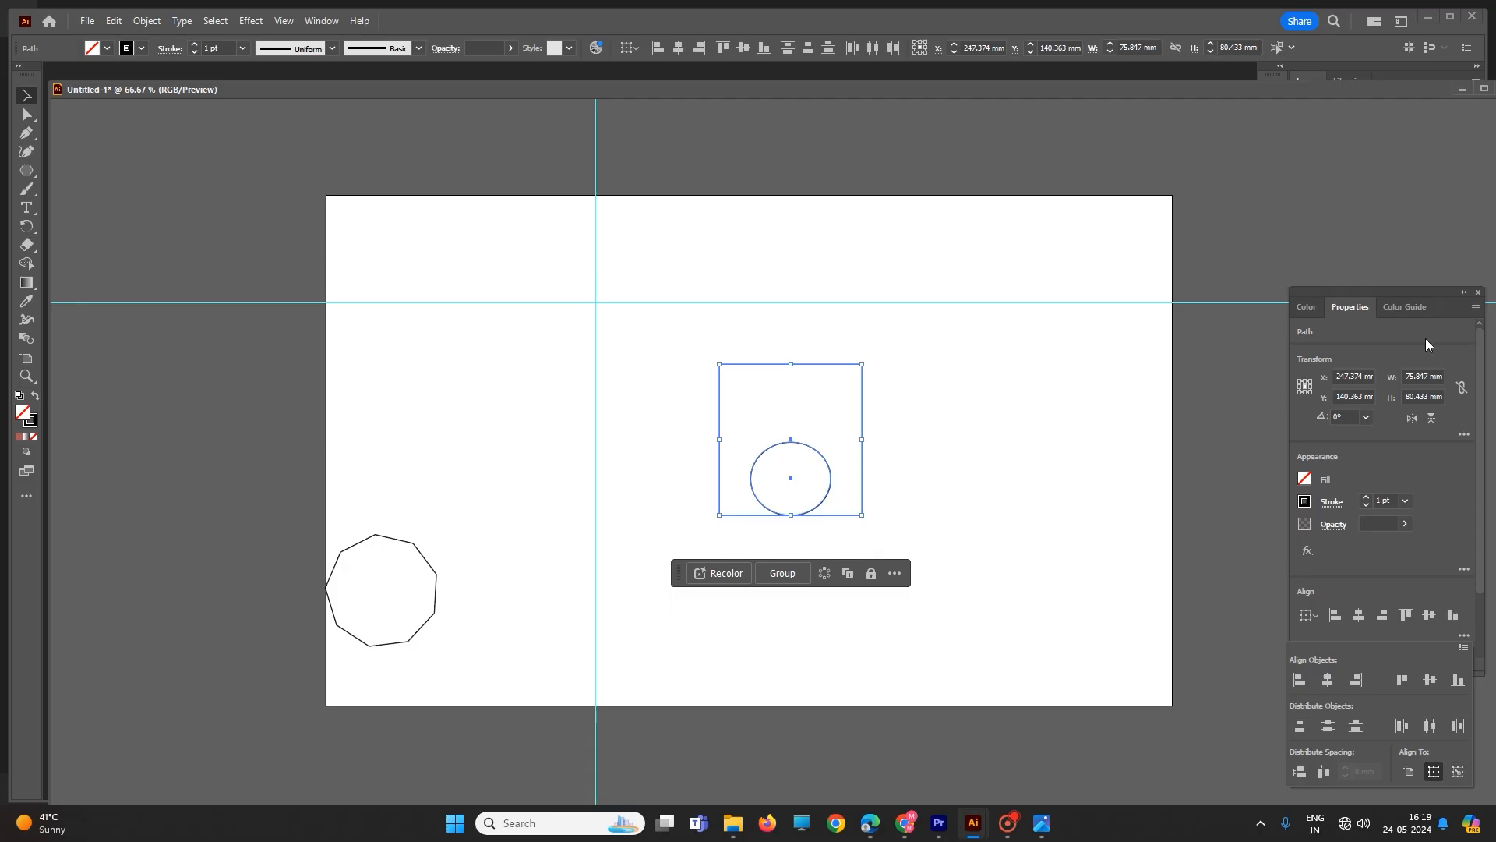
- Fill only the ellipse with red BF1919 using the Color Picker and deselect it
left_click(1408, 310)
left_click(1390, 304)
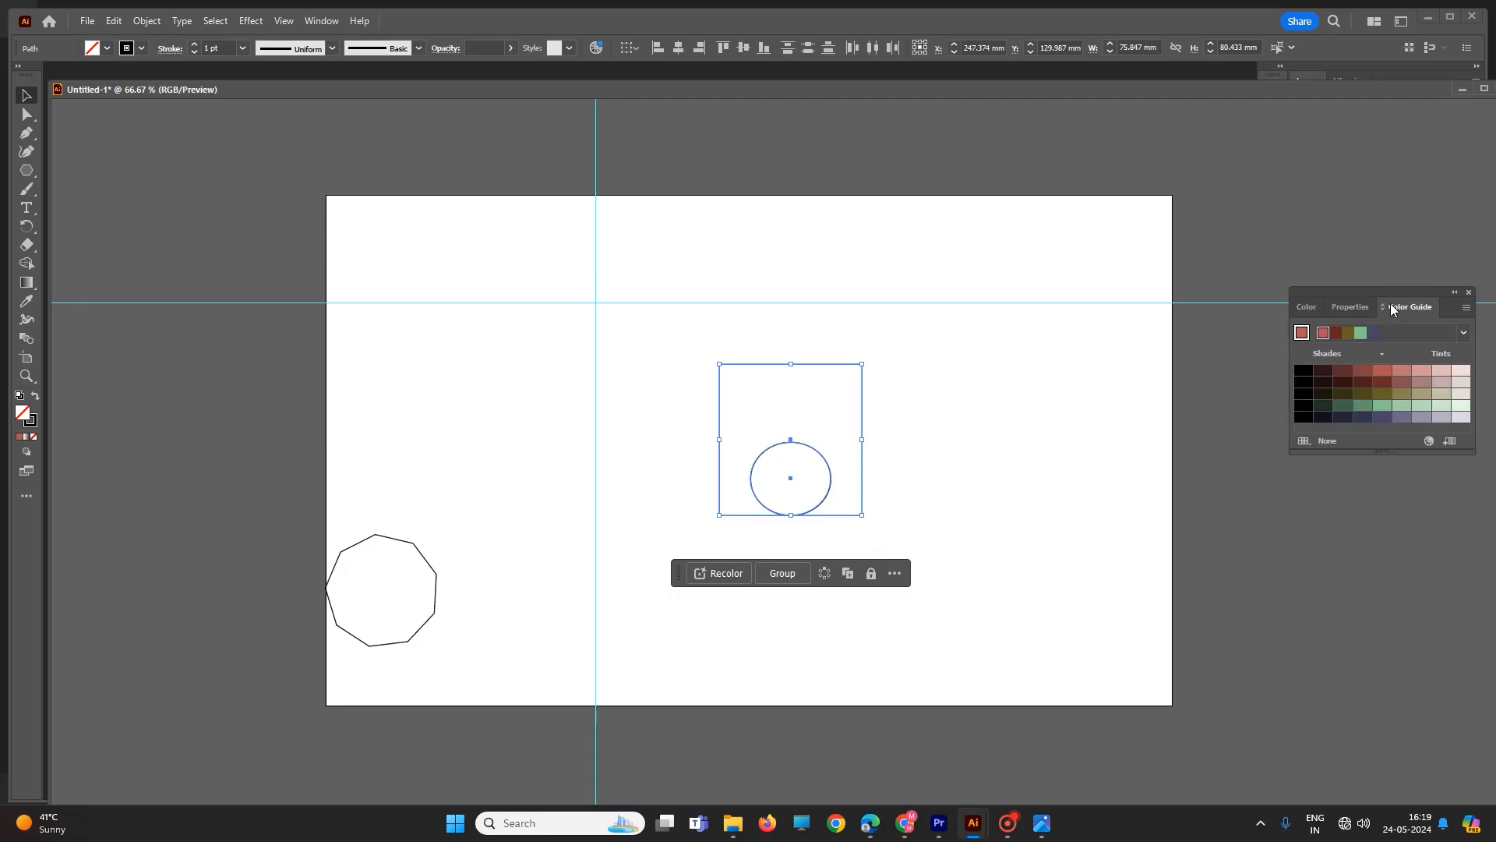
left_click(1306, 307)
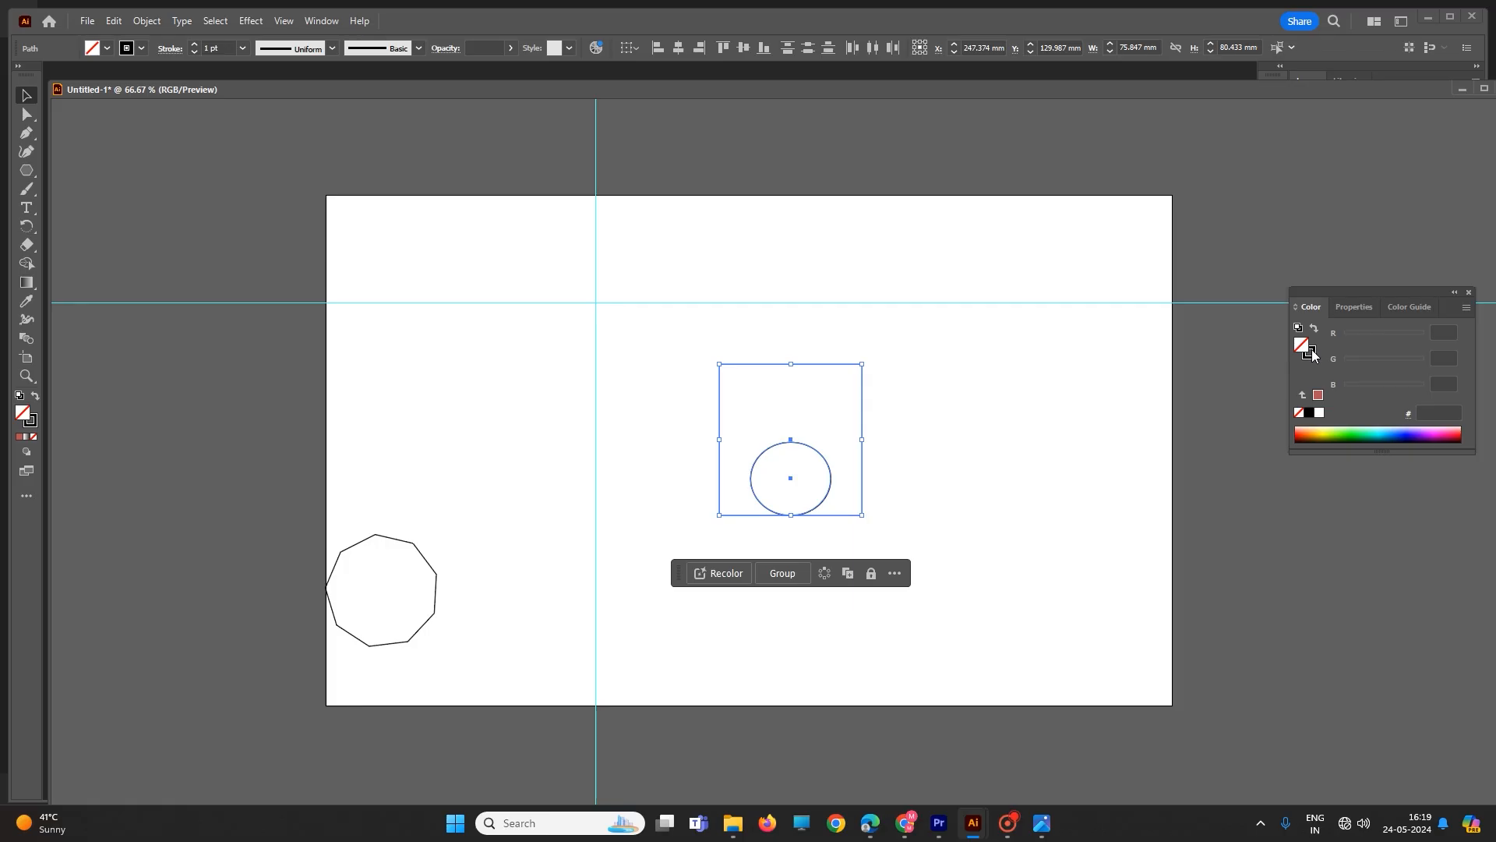
left_click(949, 508)
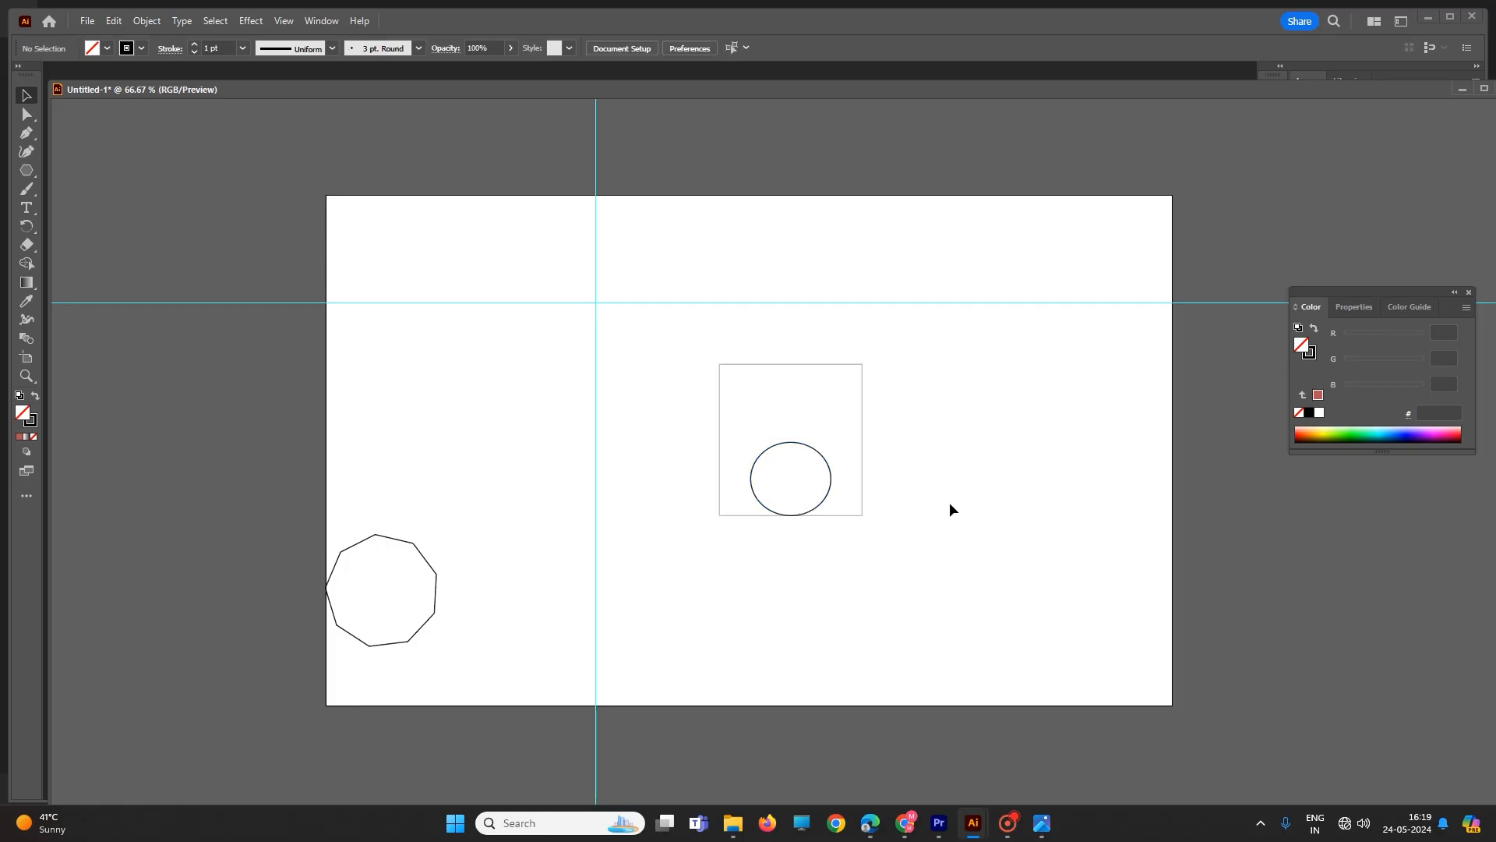
left_click(831, 479)
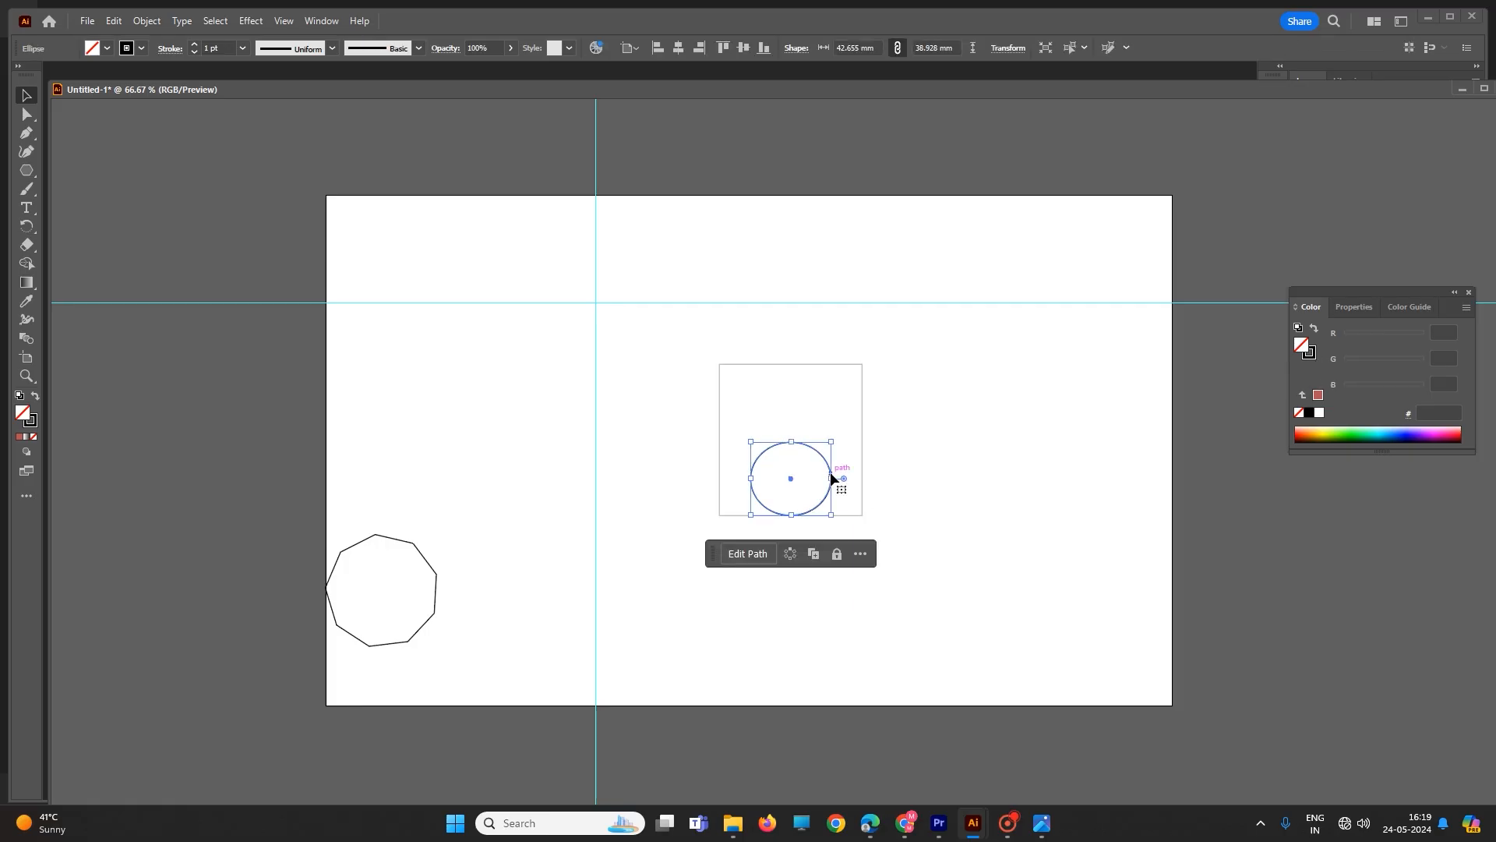
double_click(1295, 349)
left_click(715, 358)
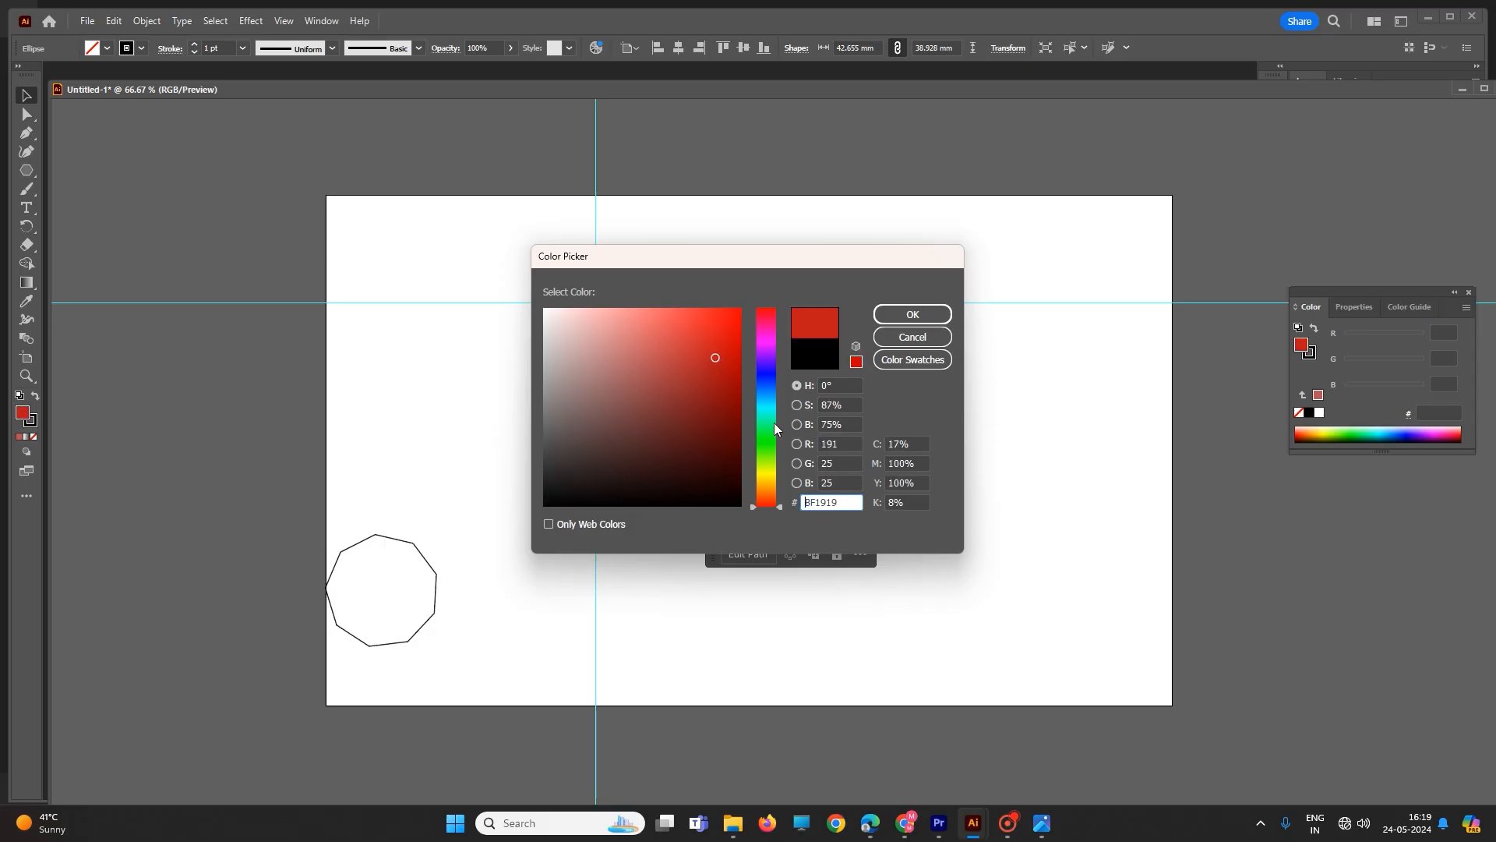
left_click(912, 314)
left_click(1030, 467)
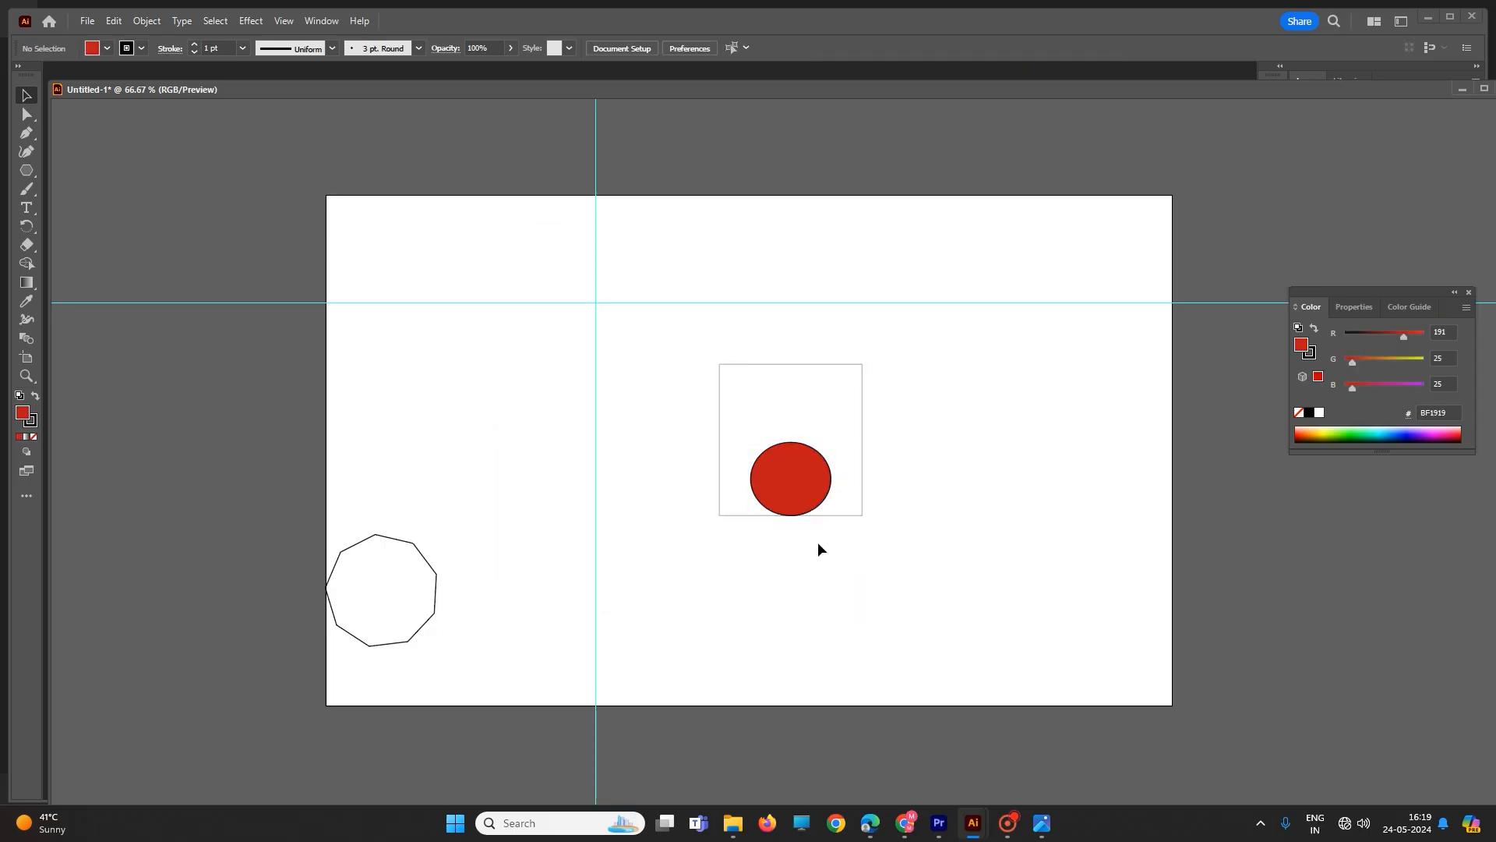
- Select the rectangle and the red ellipse together
left_click_drag(819, 544, 736, 417)
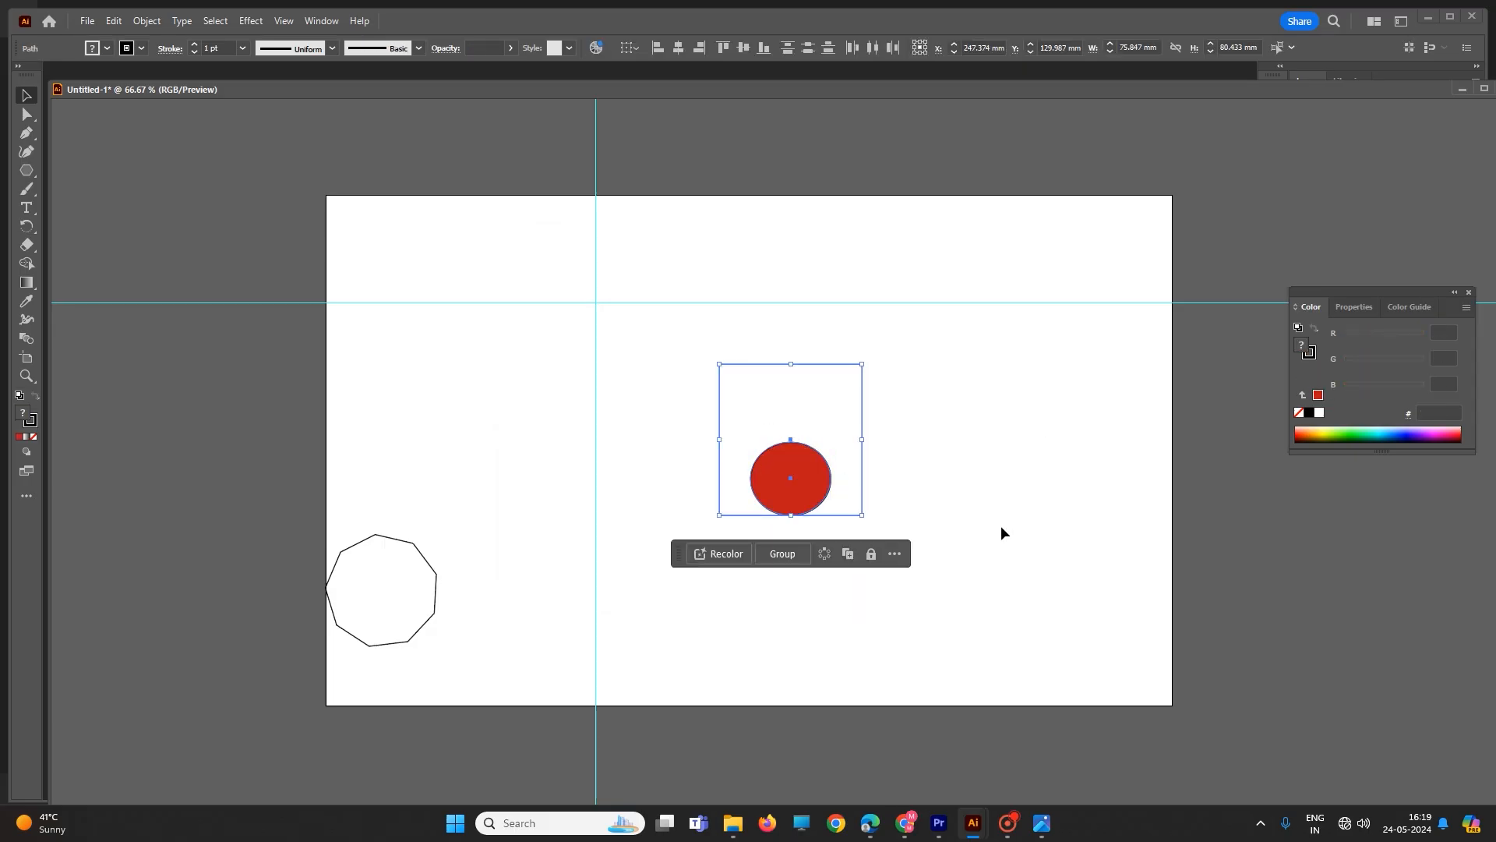